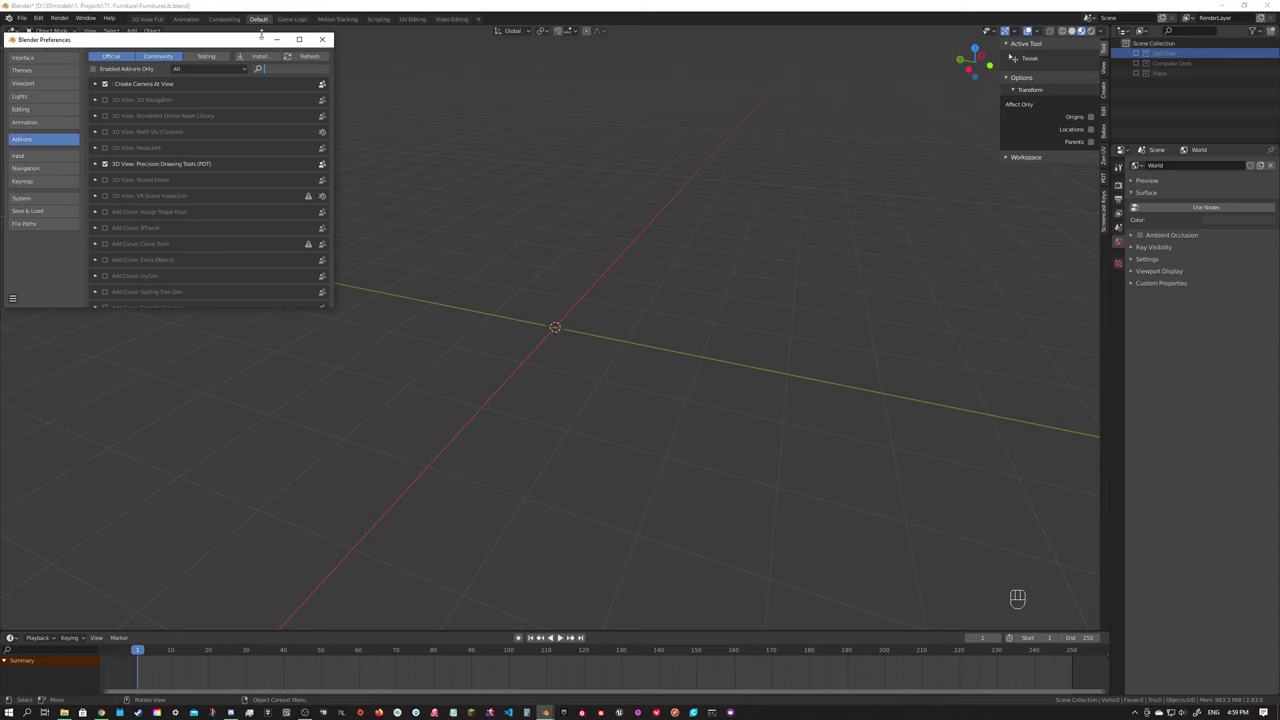
Search the add-ons for NODE to check whether Node Wrangler is enabled, and close the preferences.
text(NODE)
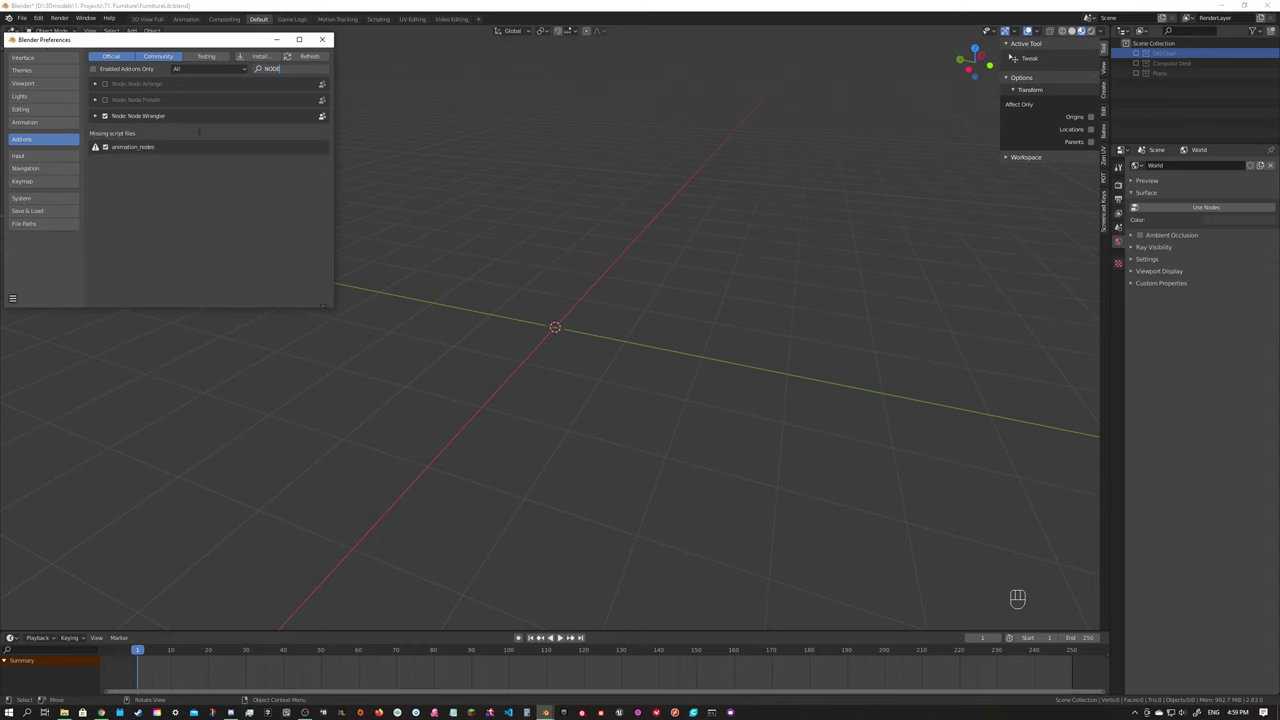
click(322, 39)
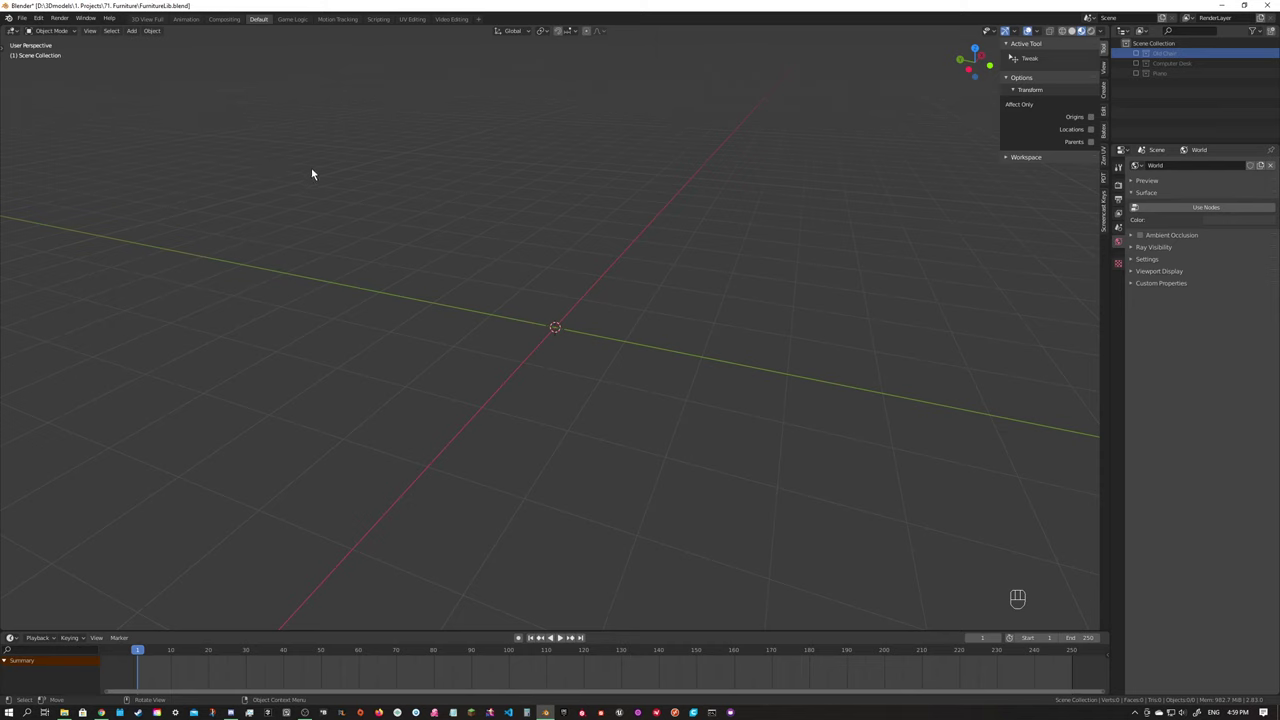
Import the FBX model Bed.fbx from the messy-bed source folder.
click(22, 18)
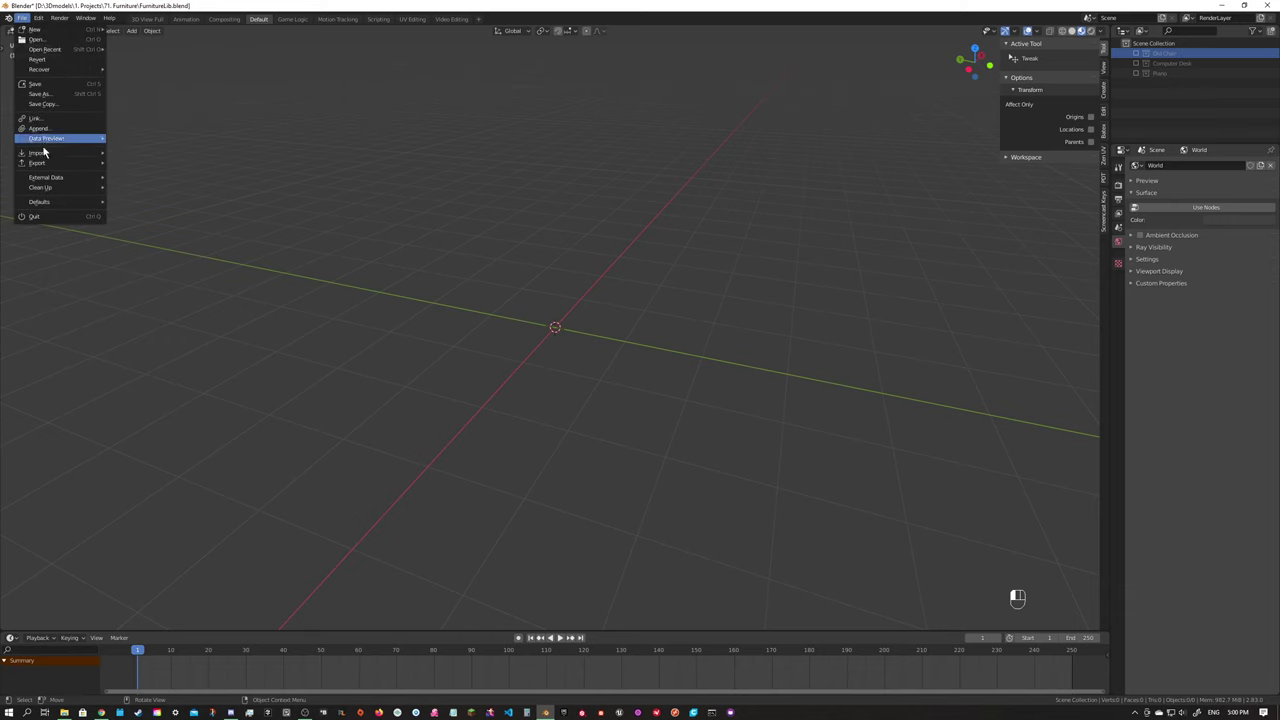
mouse_move(46, 154)
click(144, 175)
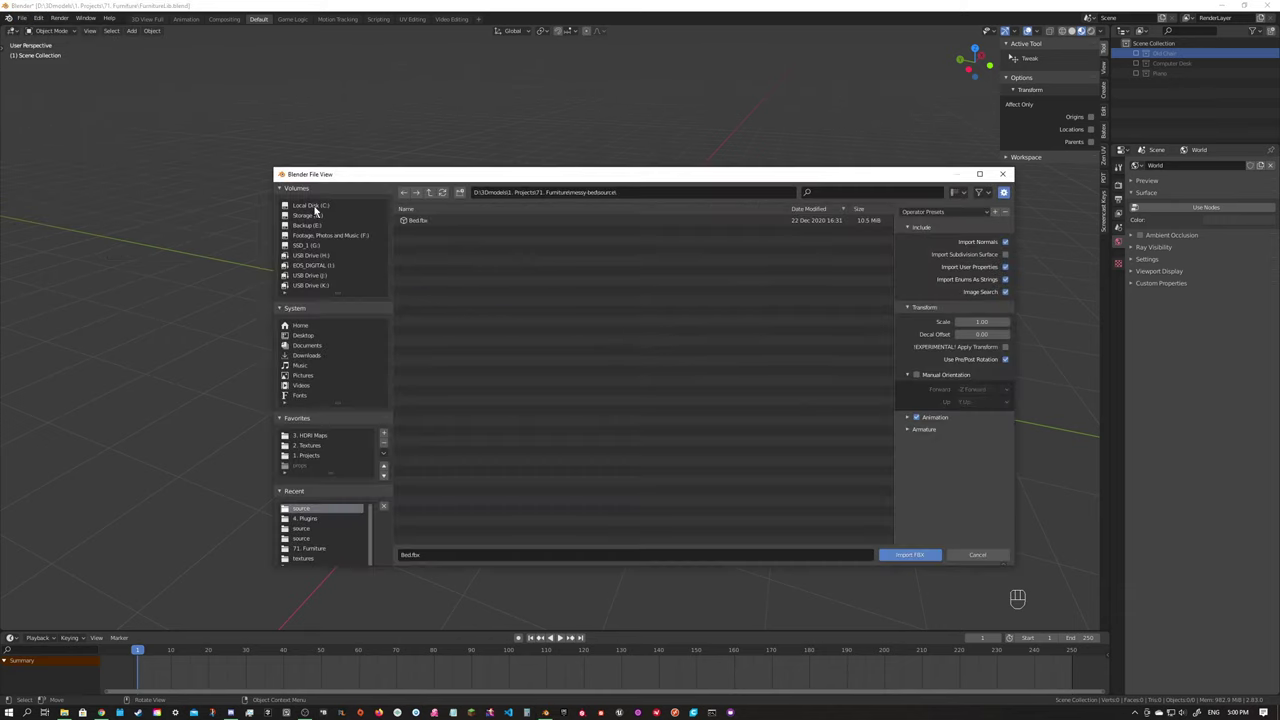
click(405, 221)
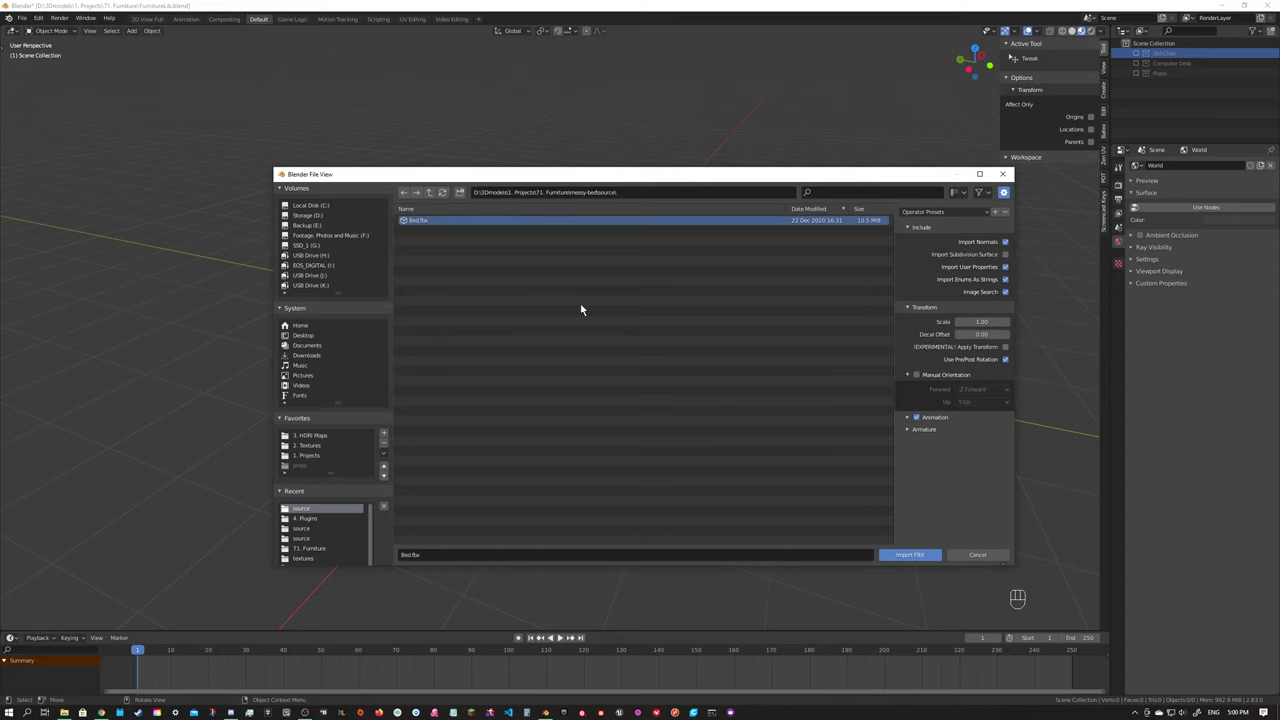
click(910, 554)
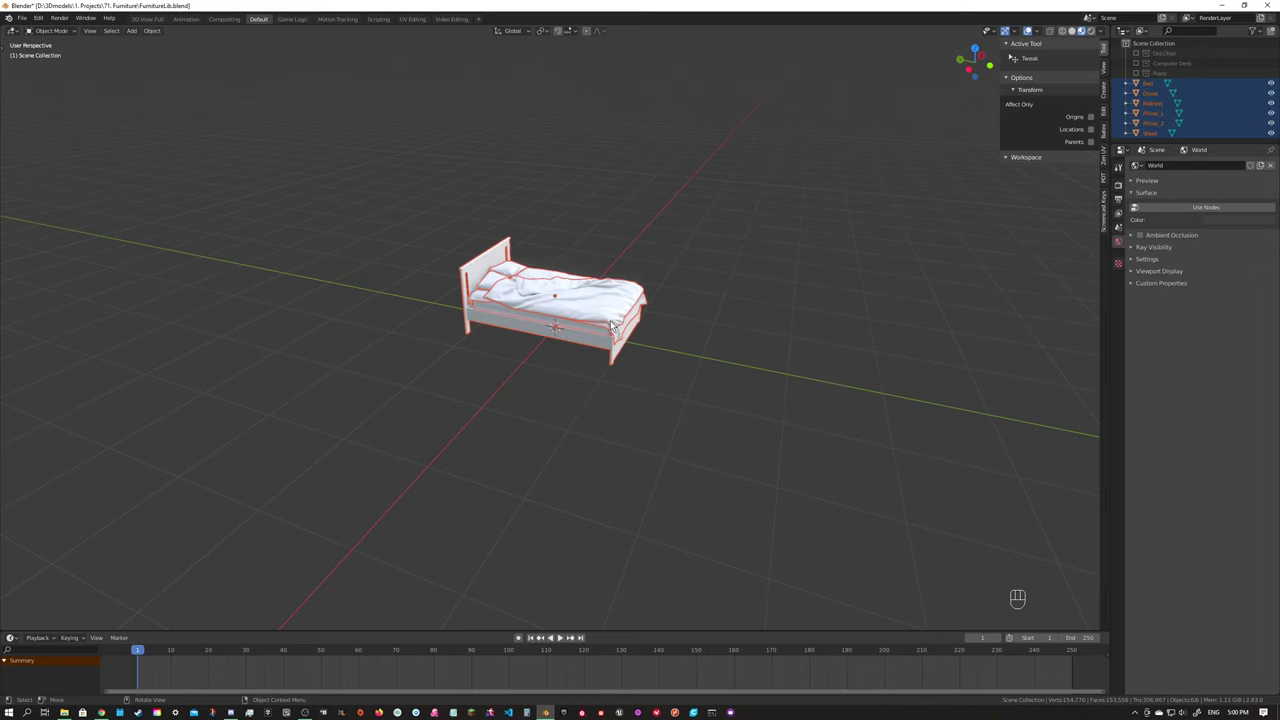
Inspect the imported bed from several angles, checking that its parts are separate objects, and select the bed frame.
middle_drag(628, 338, 563, 334)
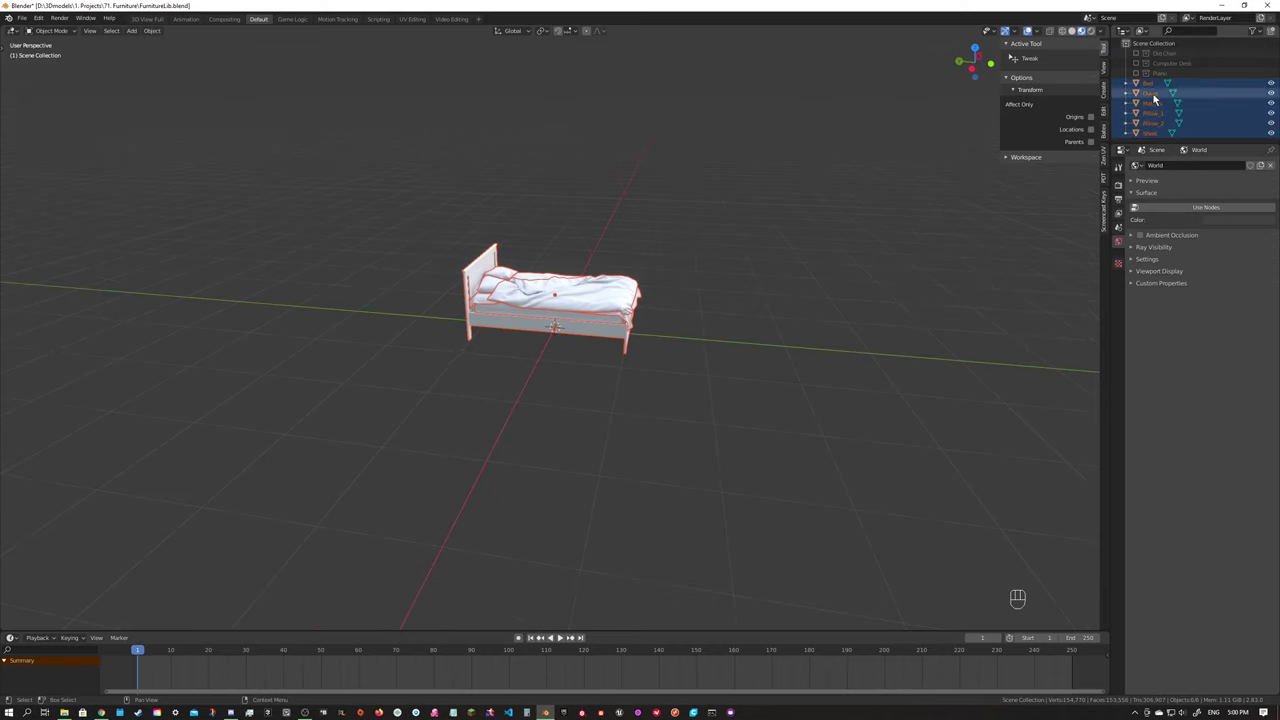
click(706, 300)
click(488, 302)
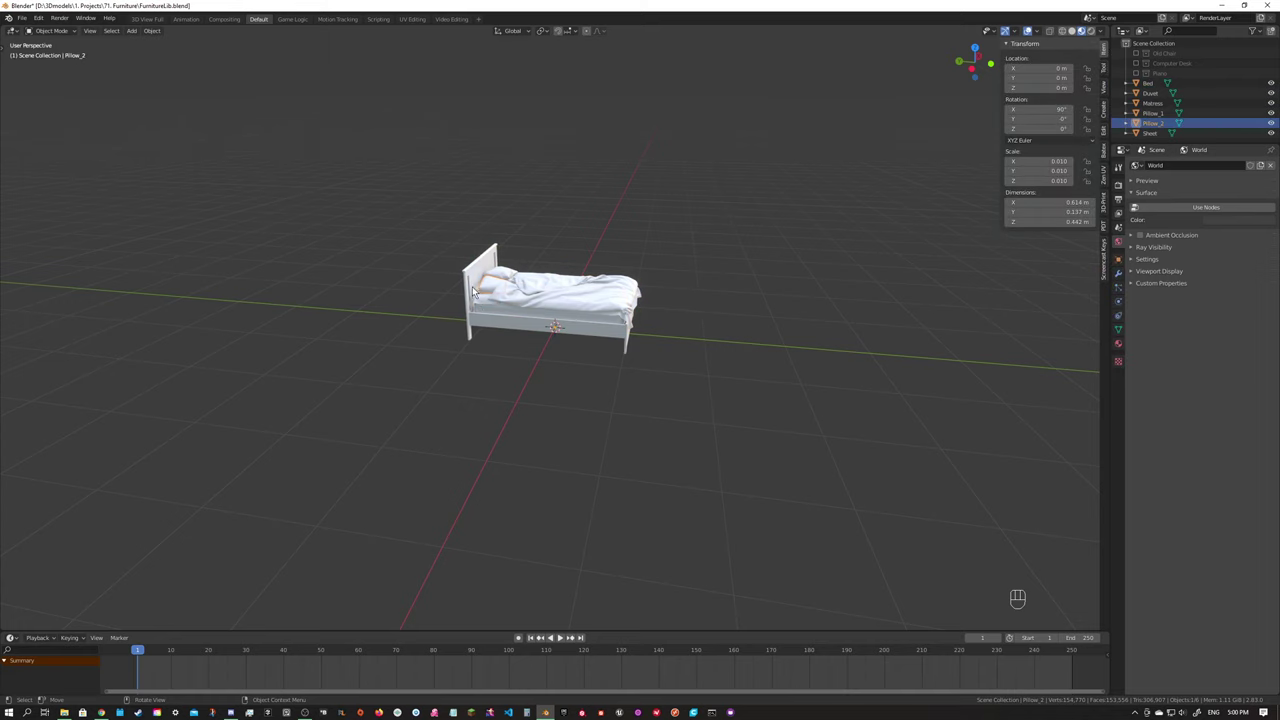
middle_drag(480, 298, 595, 323)
scroll(595, 323, up, 2)
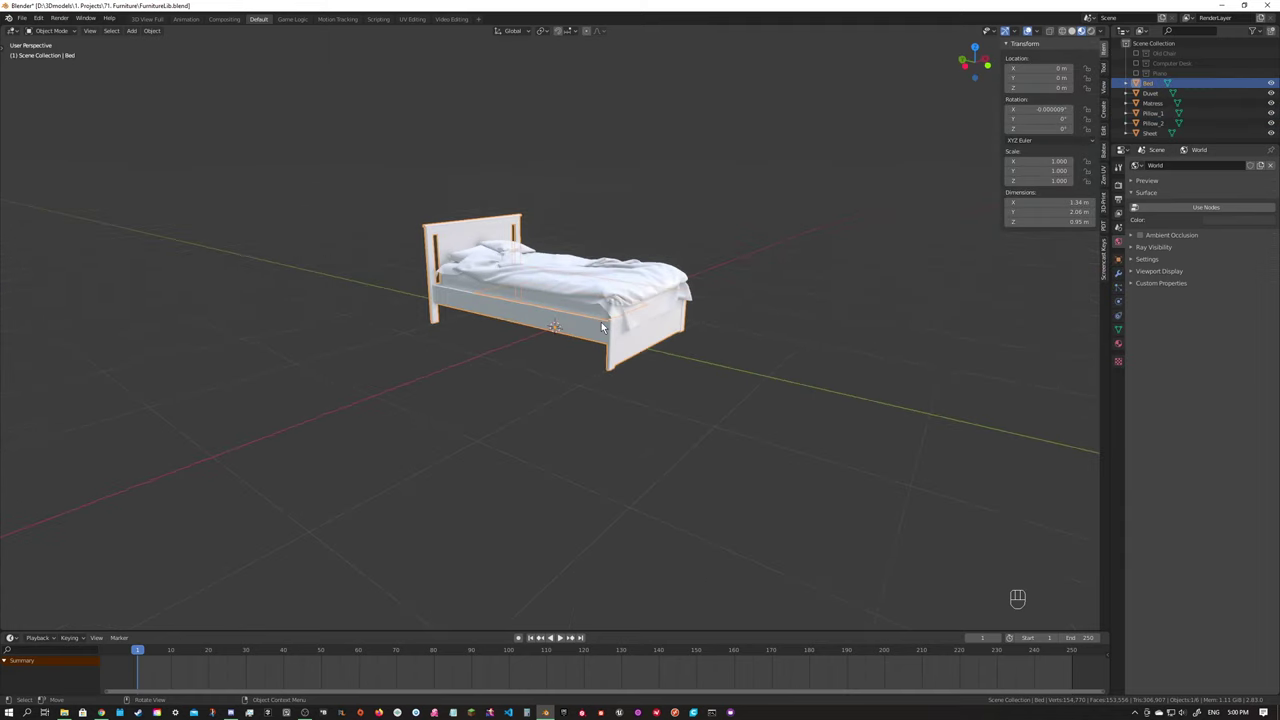
middle_drag(837, 163, 718, 210)
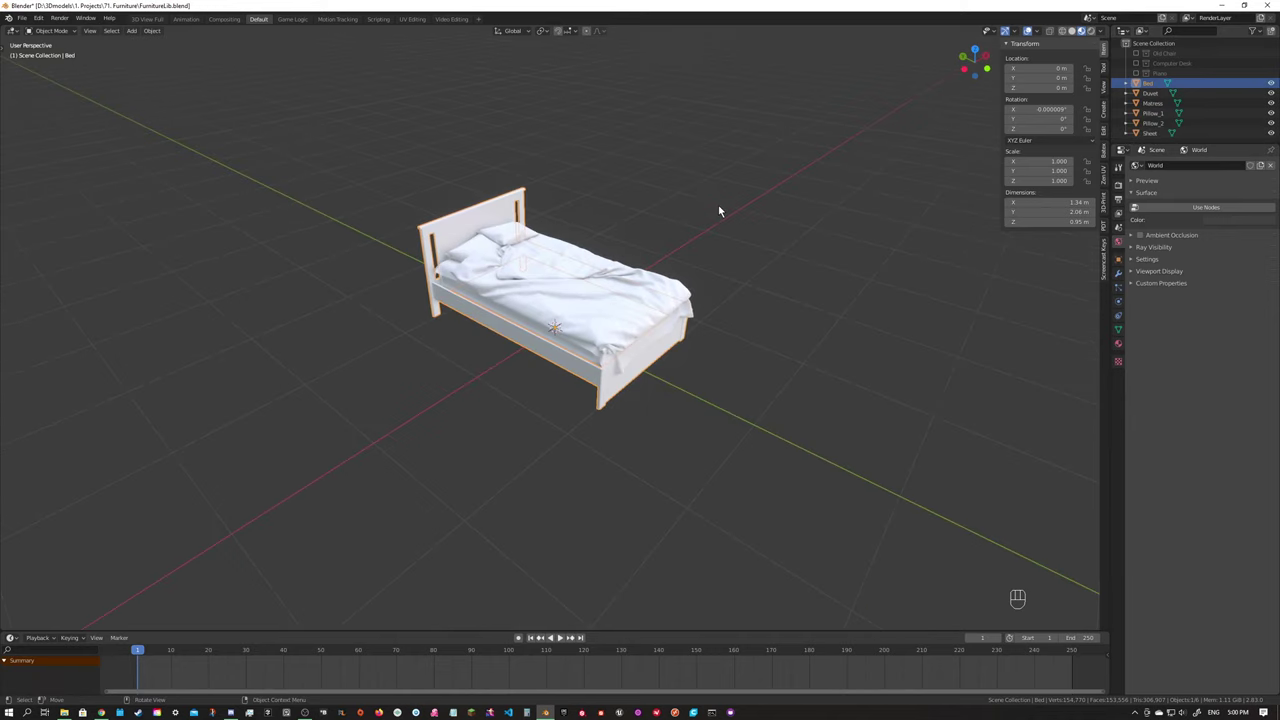
Select all the imported bed parts from Bed to Sheet and move them to a new collection named Bed.
shift+click(1150, 133)
key(m)
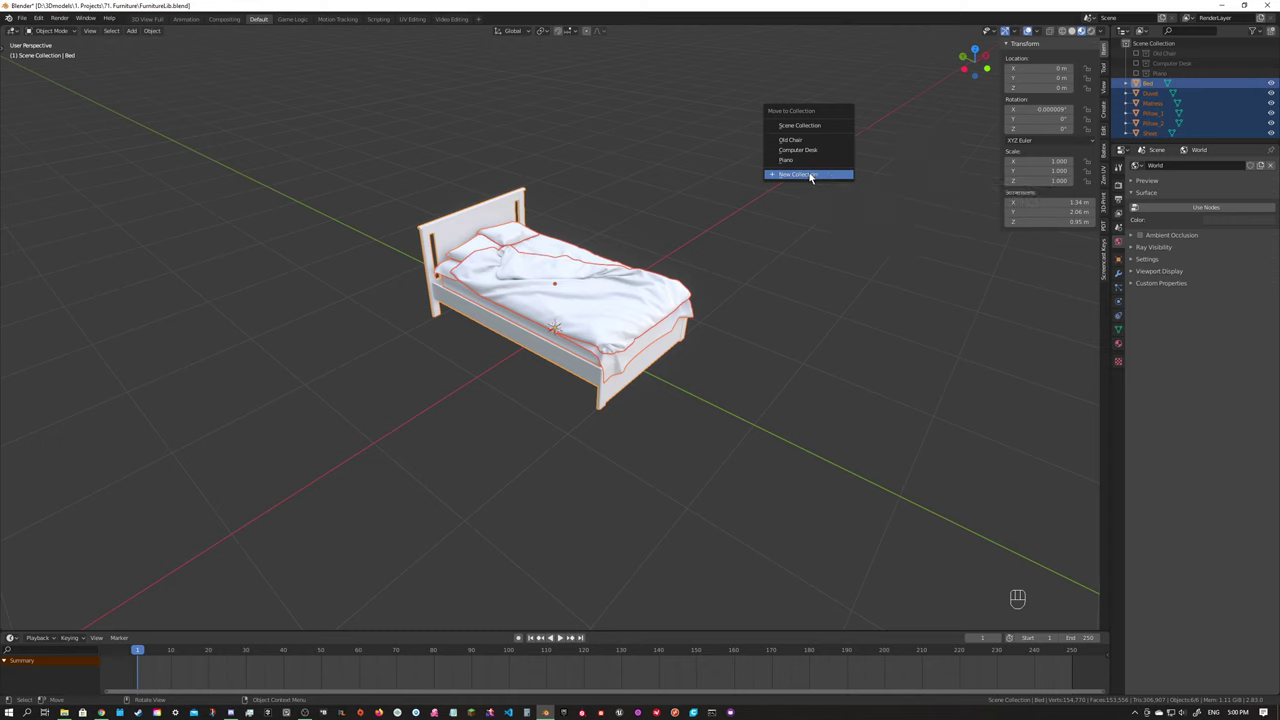
click(810, 176)
text(bed)
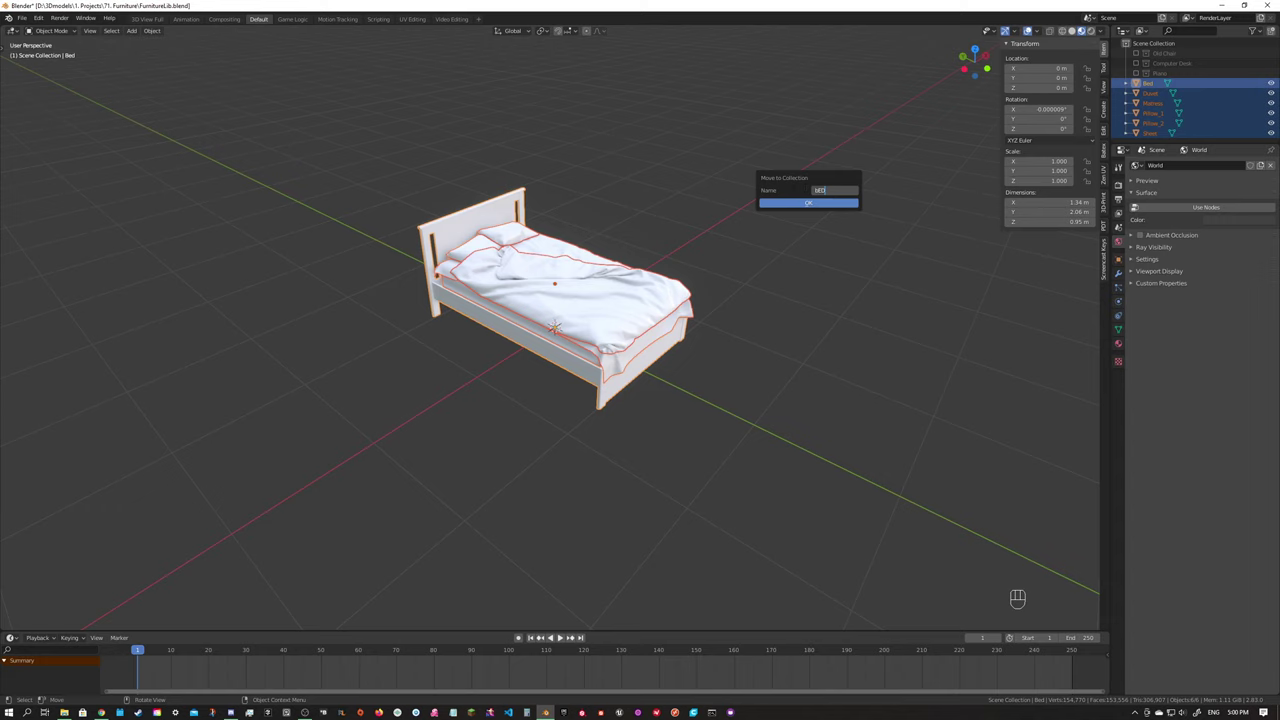
key(BackSpace)
key(BackSpace)
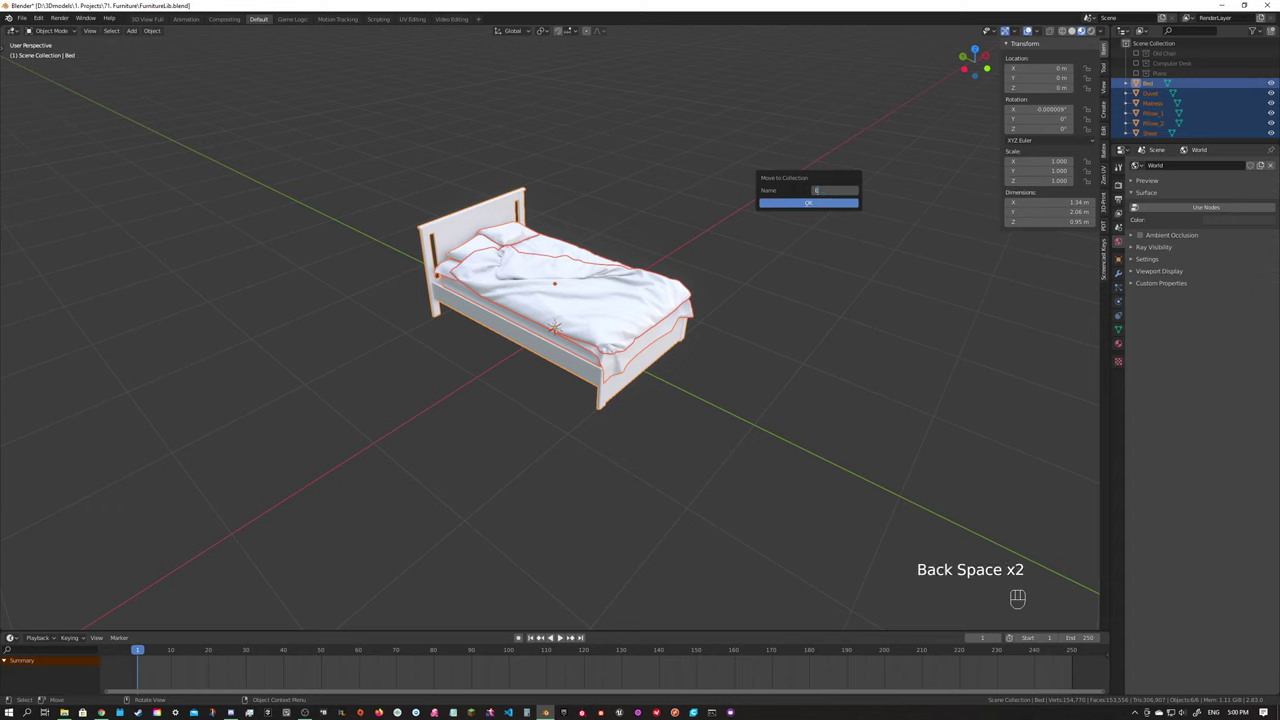
text(ed)
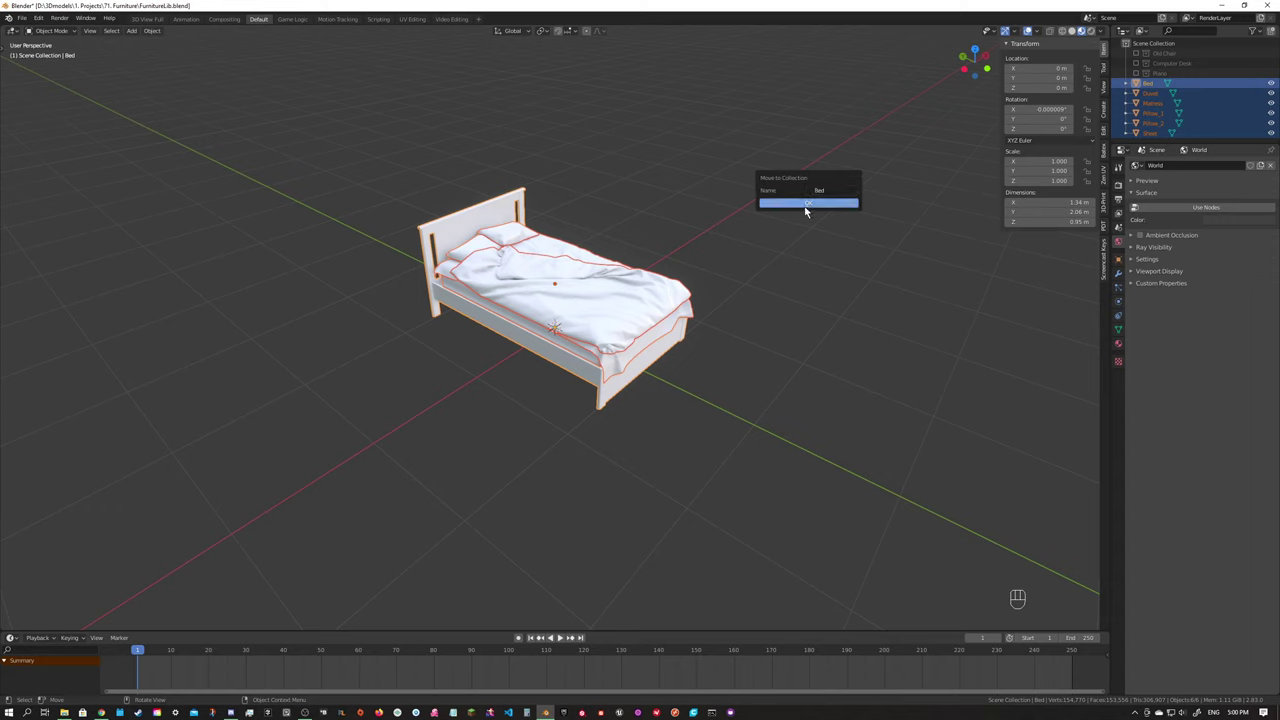
click(807, 203)
Exclude the Bed collection from the scene and include it again to check what it contains.
click(1125, 84)
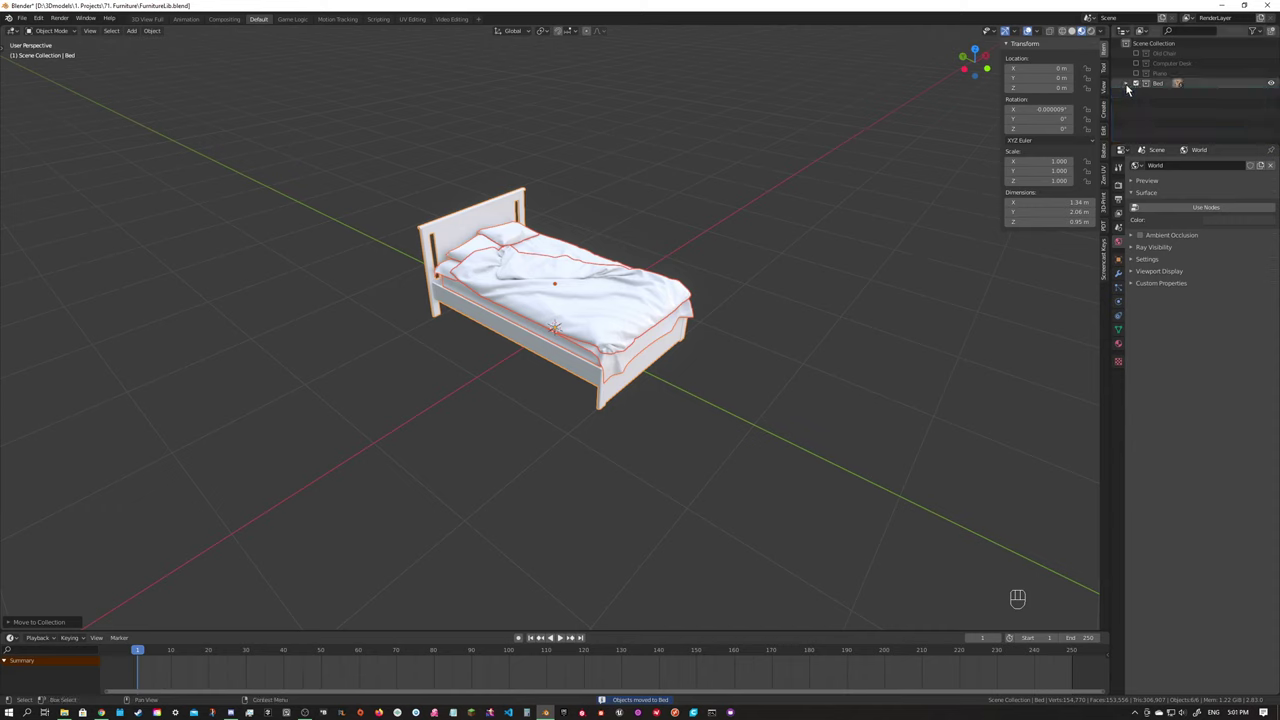
click(1136, 83)
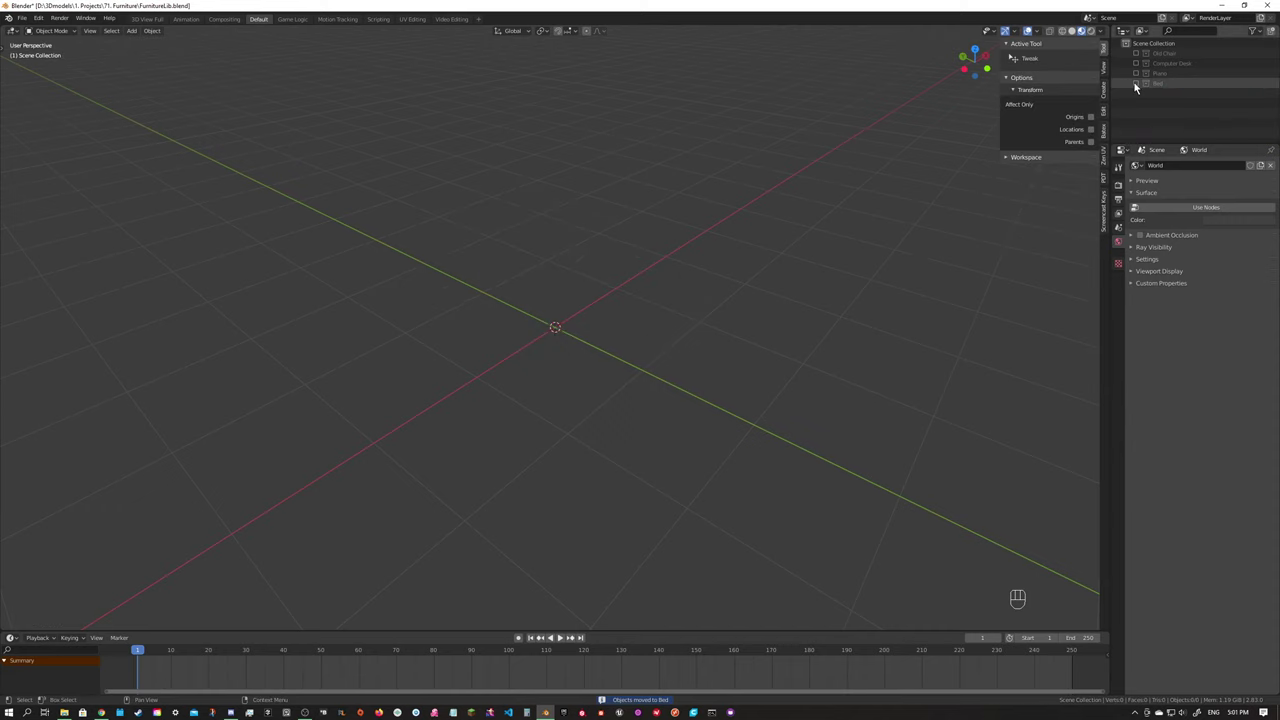
click(1136, 83)
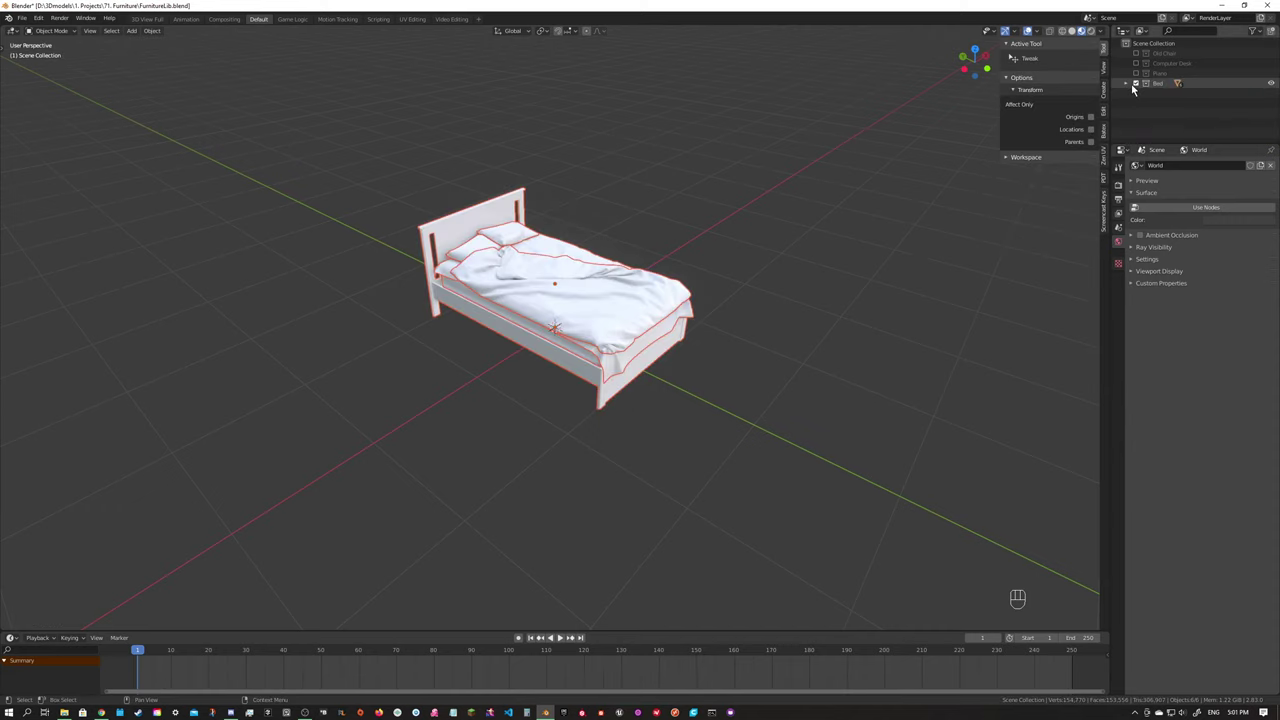
Select the duvet and show its material in a Shader Editor beside the 3D viewport, with the sidebars hidden.
click(541, 290)
key(KP_Decimal)
middle_drag(714, 285, 702, 230)
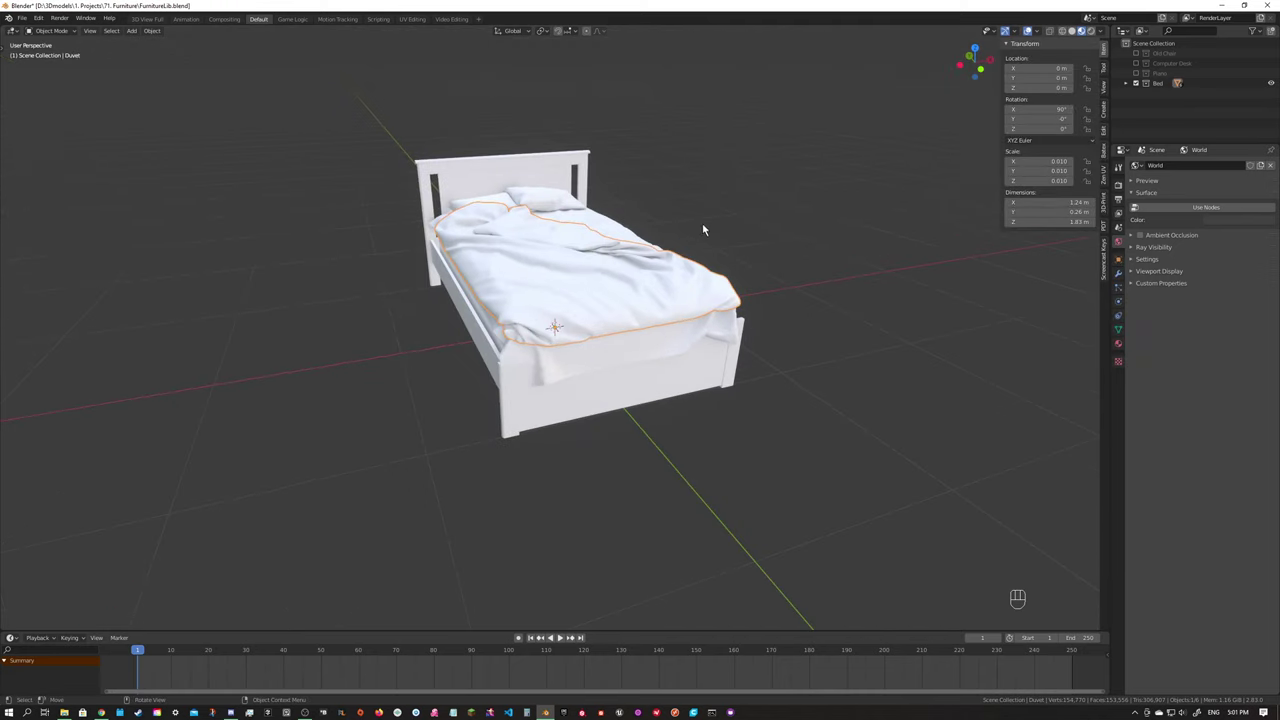
middle_drag(605, 237, 585, 258)
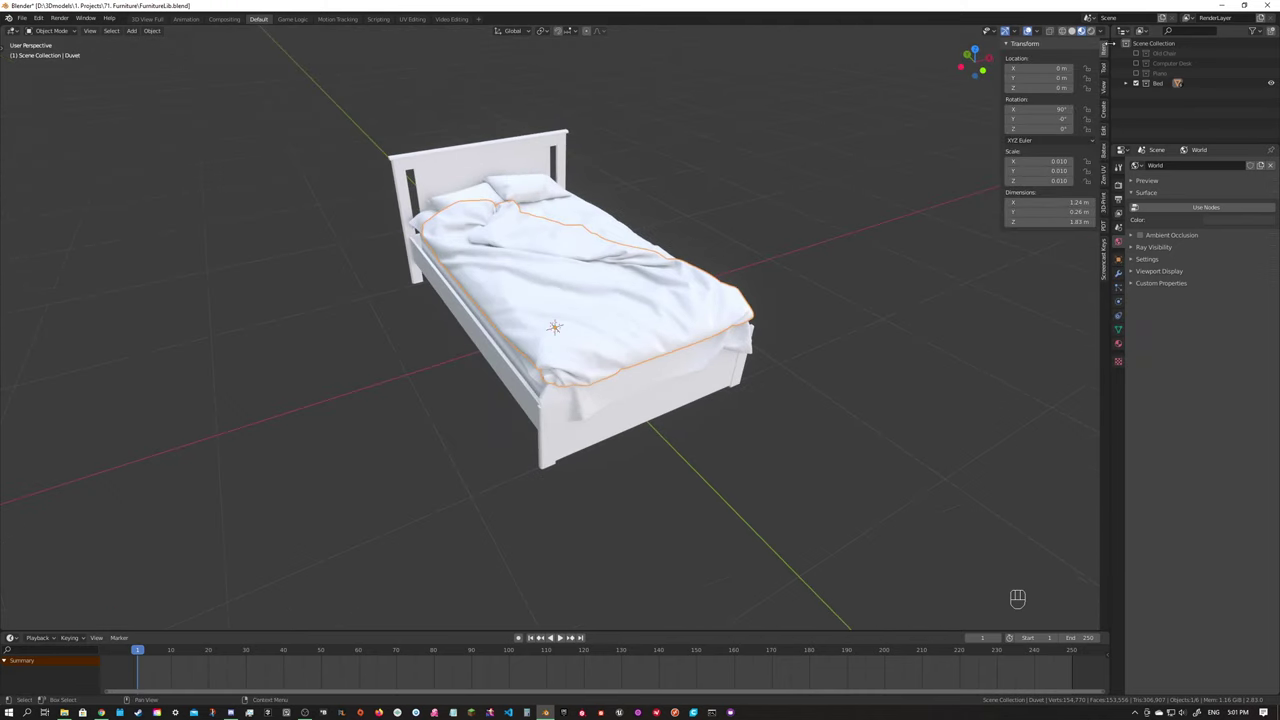
drag(1113, 35, 740, 52)
click(756, 30)
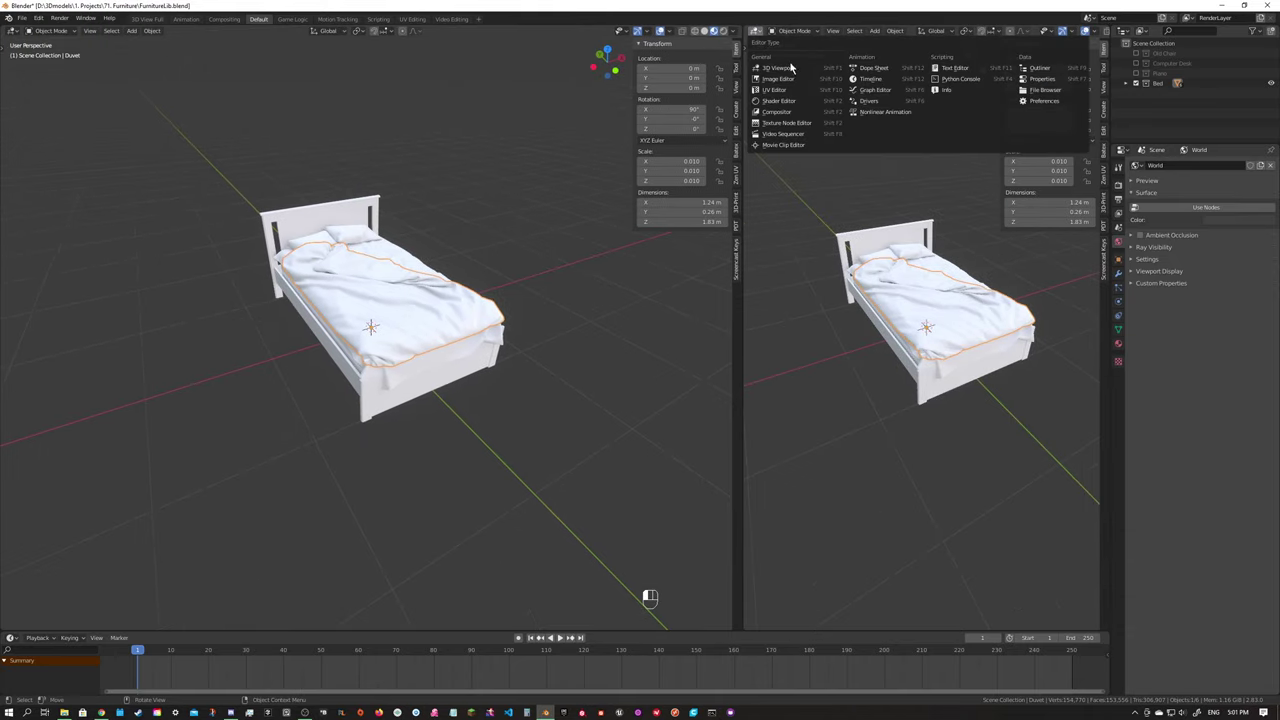
click(780, 101)
scroll(819, 248, down, 2)
shift+middle_drag(874, 250, 954, 213)
key(n)
key(n)
Delete the Normal Map node from the duvet material and select its Principled BSDF node.
click(871, 430)
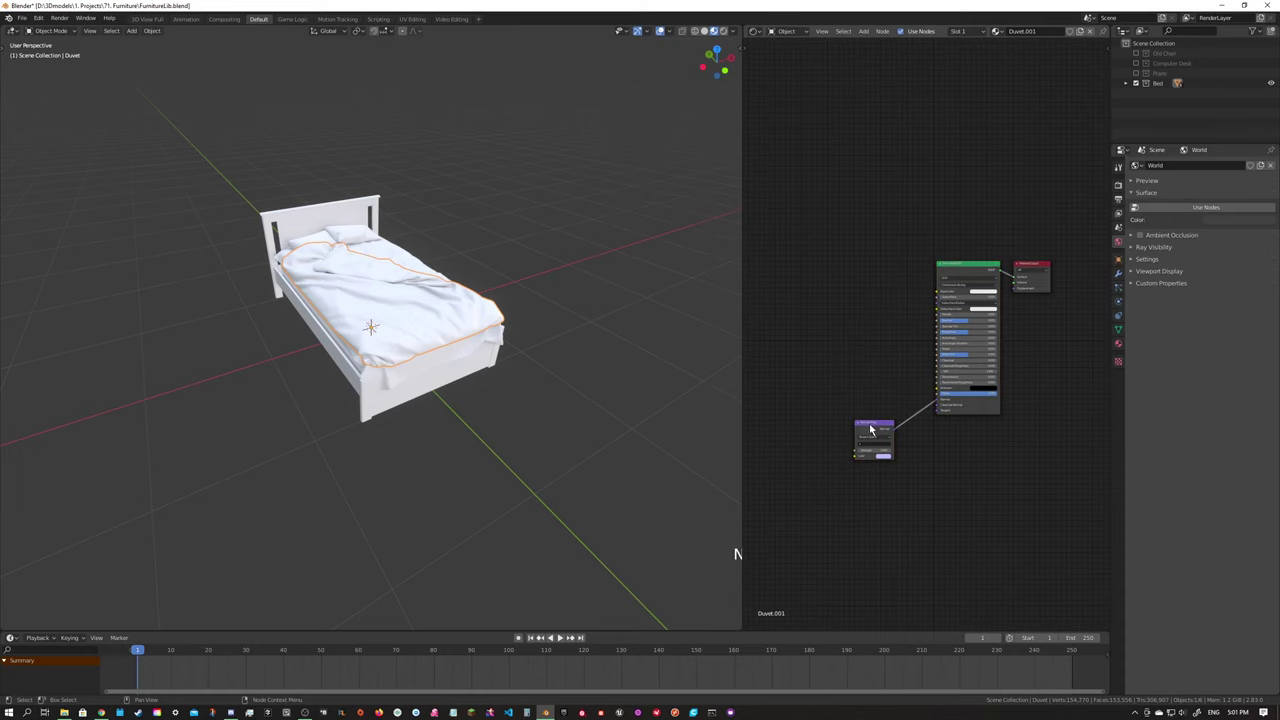
key(x)
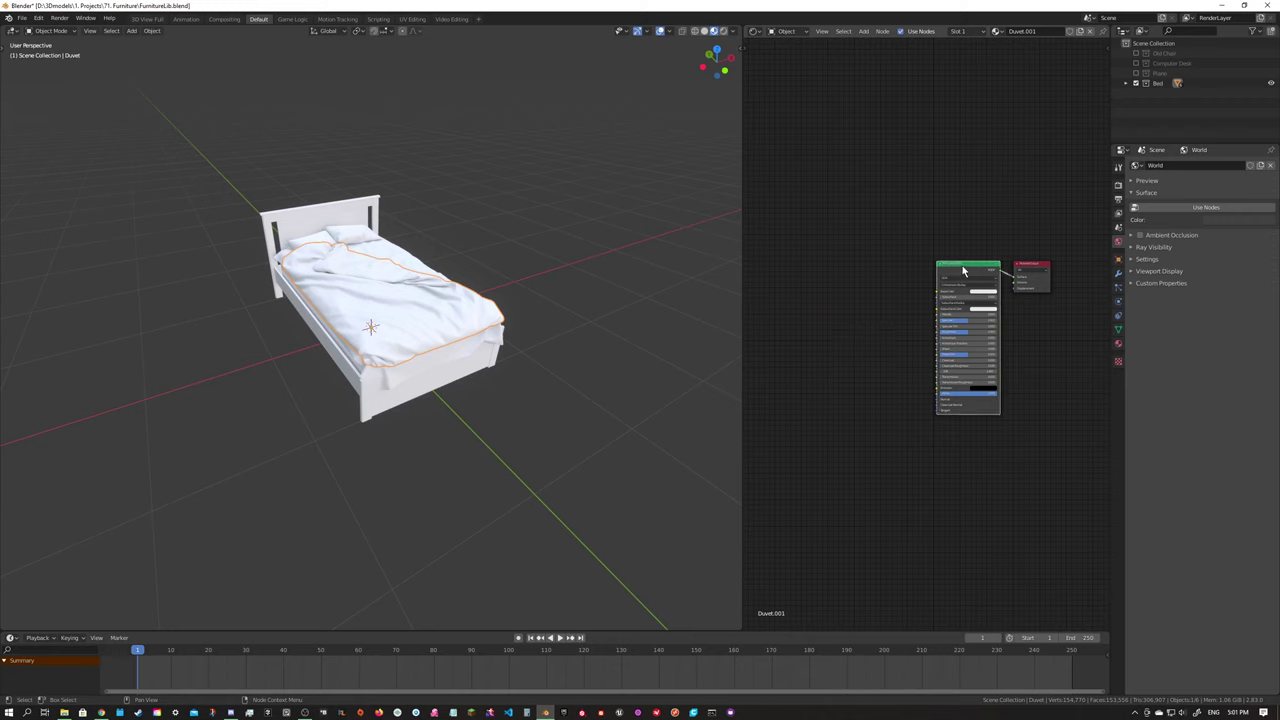
scroll(963, 264, up, 1)
scroll(965, 260, up, 2)
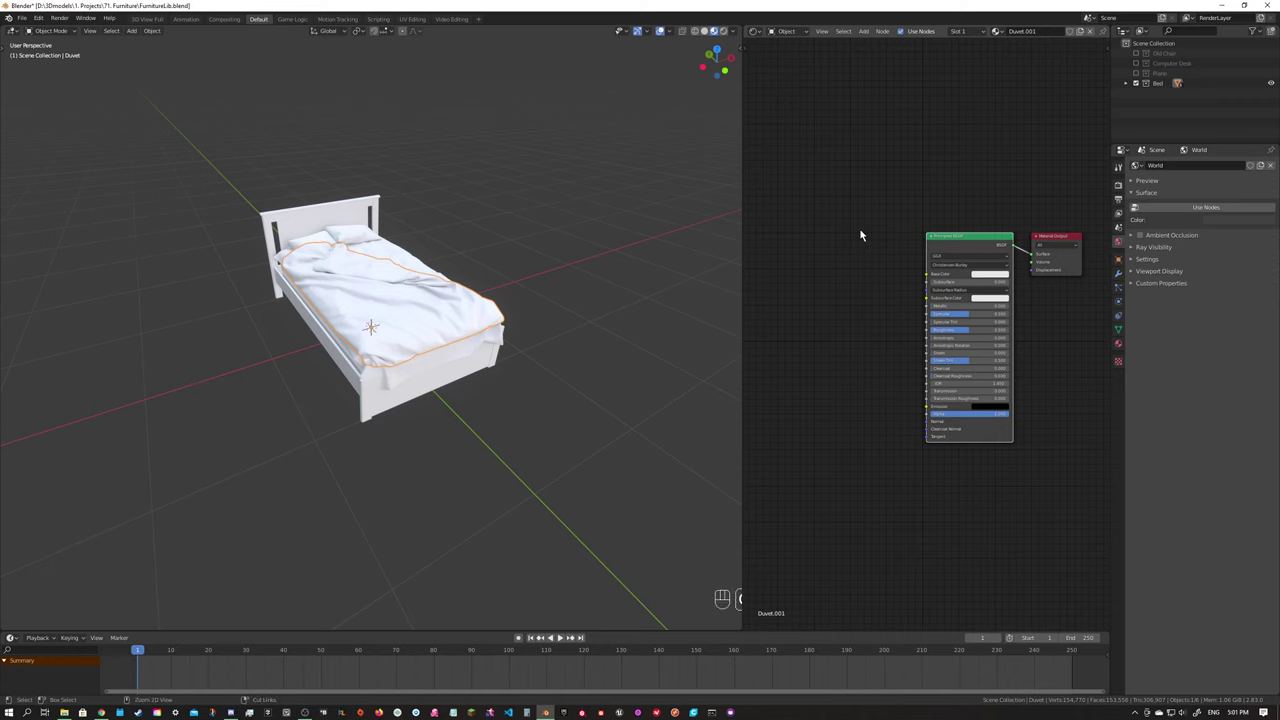
Start Node Wrangler's Principled Texture Setup and browse to the textures folder inside messy-bed.
key(ctrl+shift+t)
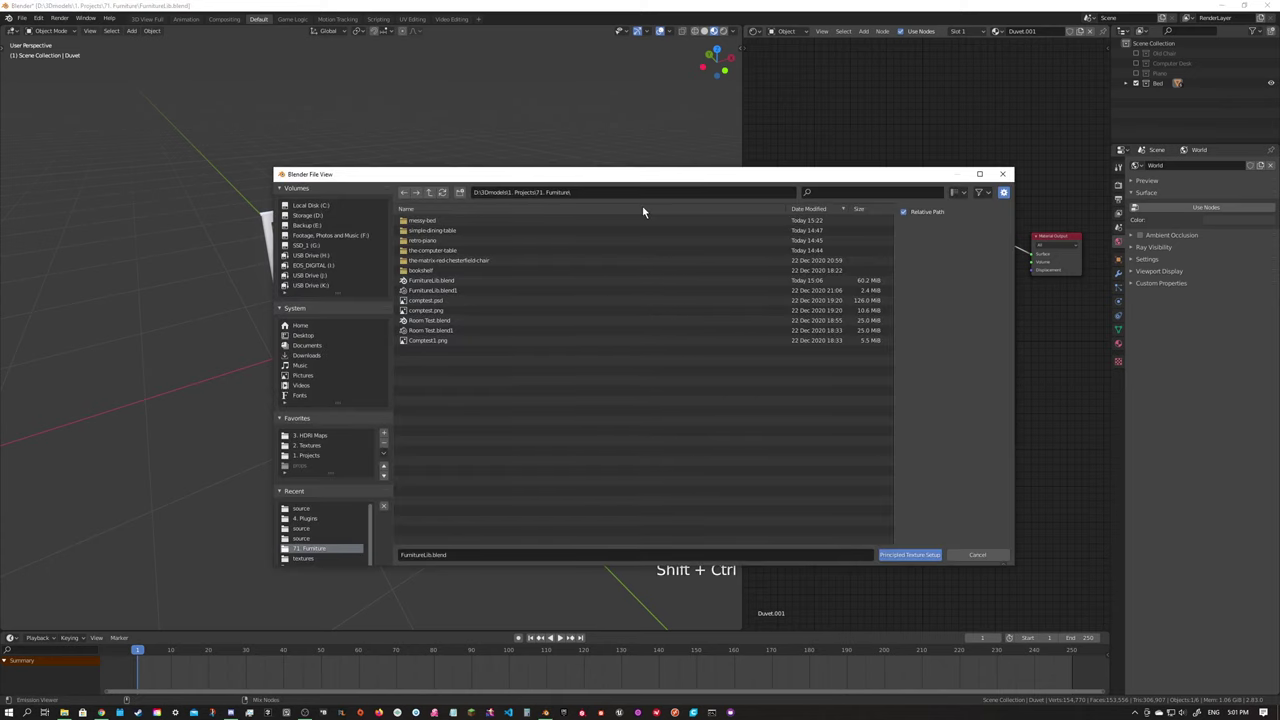
double_click(422, 222)
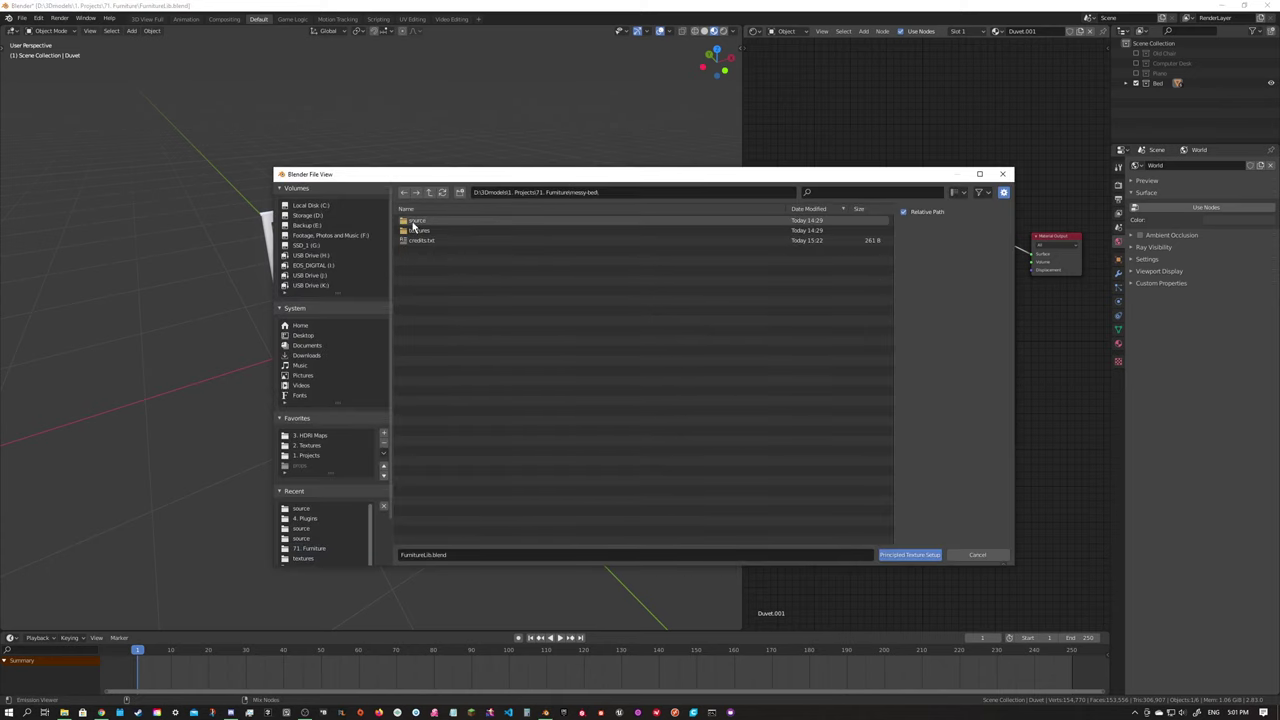
click(414, 233)
double_click(414, 236)
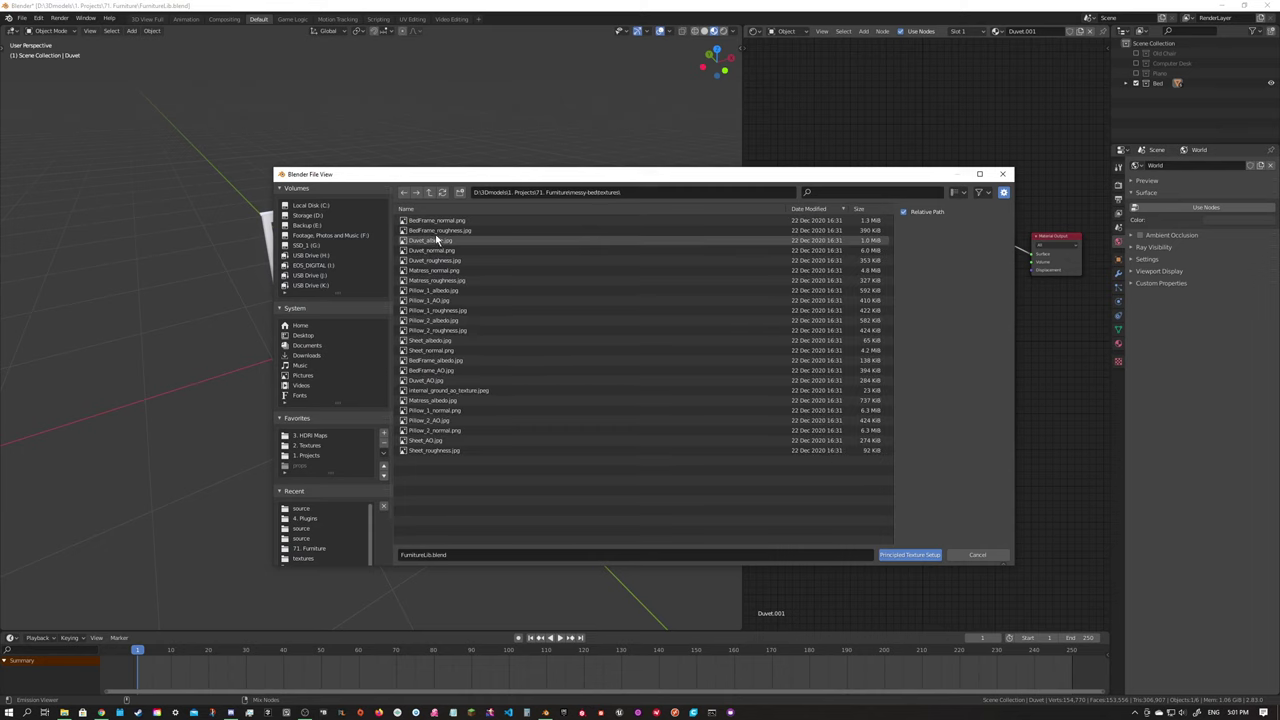
drag(523, 177, 633, 187)
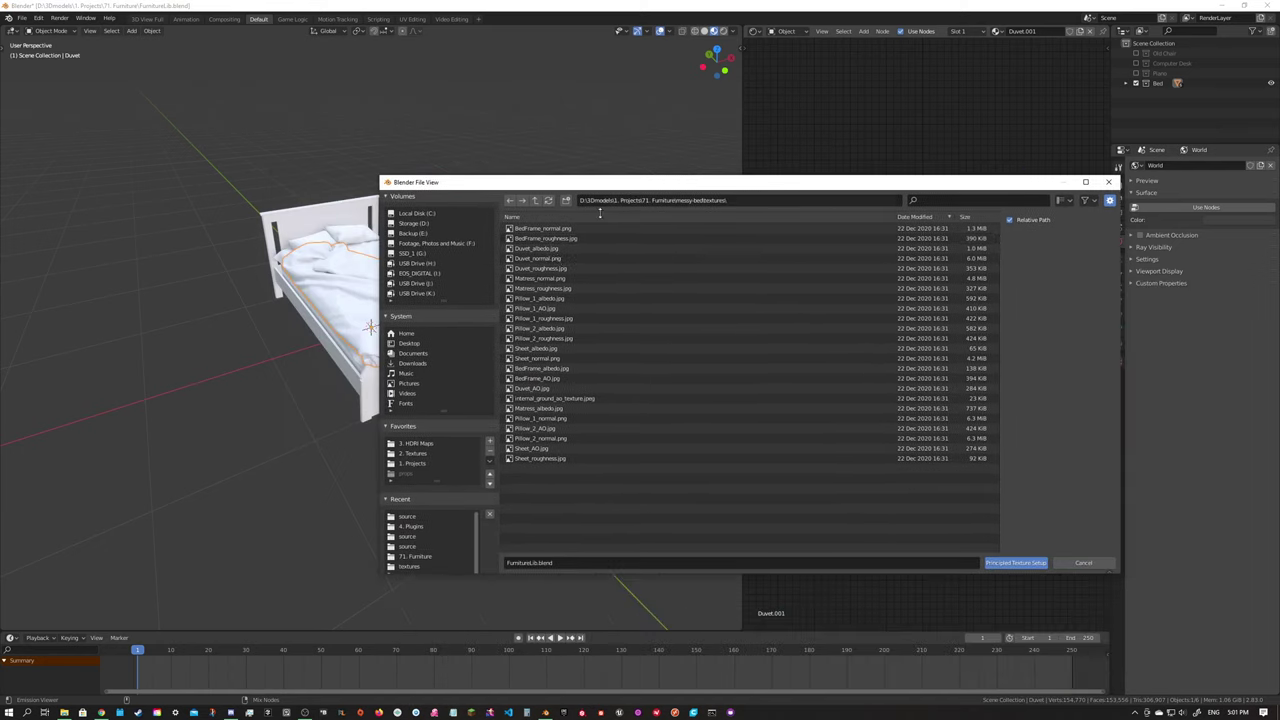
Load Duvet_albedo.jpg, Duvet_normal.png, Duvet_roughness.jpg and Duvet_AO.jpg into the duvet material as a Principled texture setup.
click(545, 249)
shift+click(545, 258)
shift+click(548, 268)
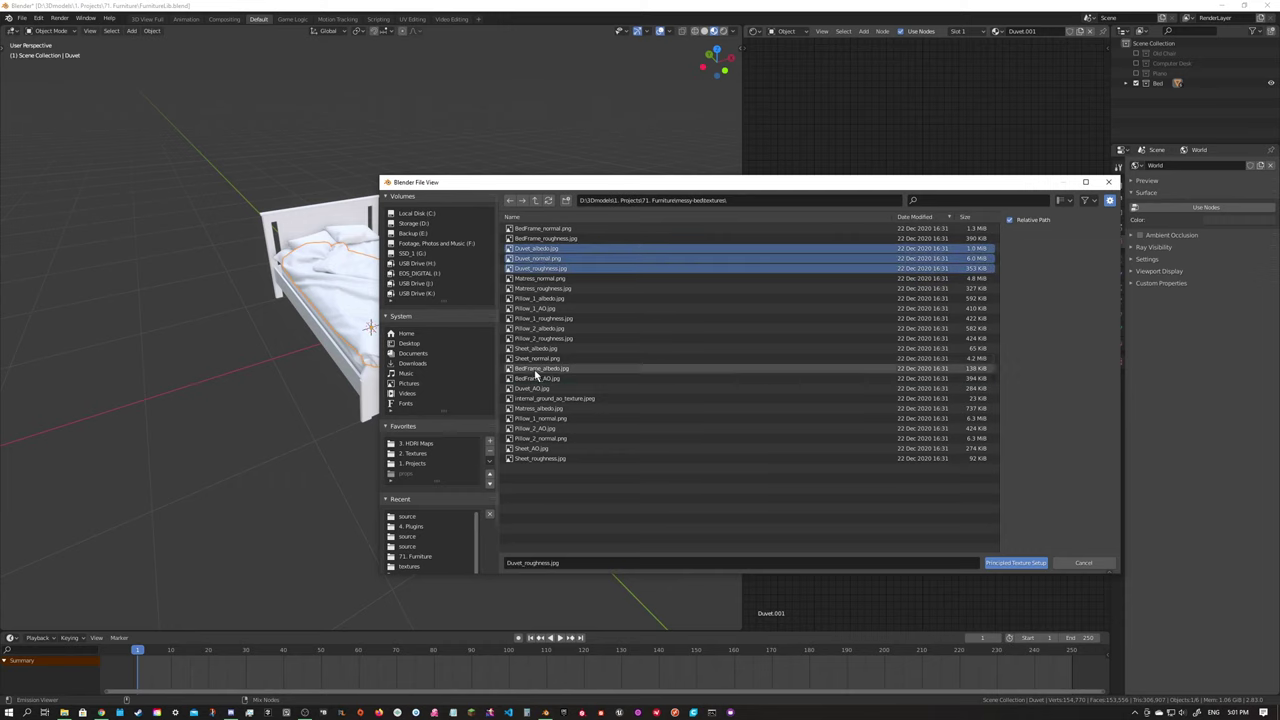
shift+click(560, 389)
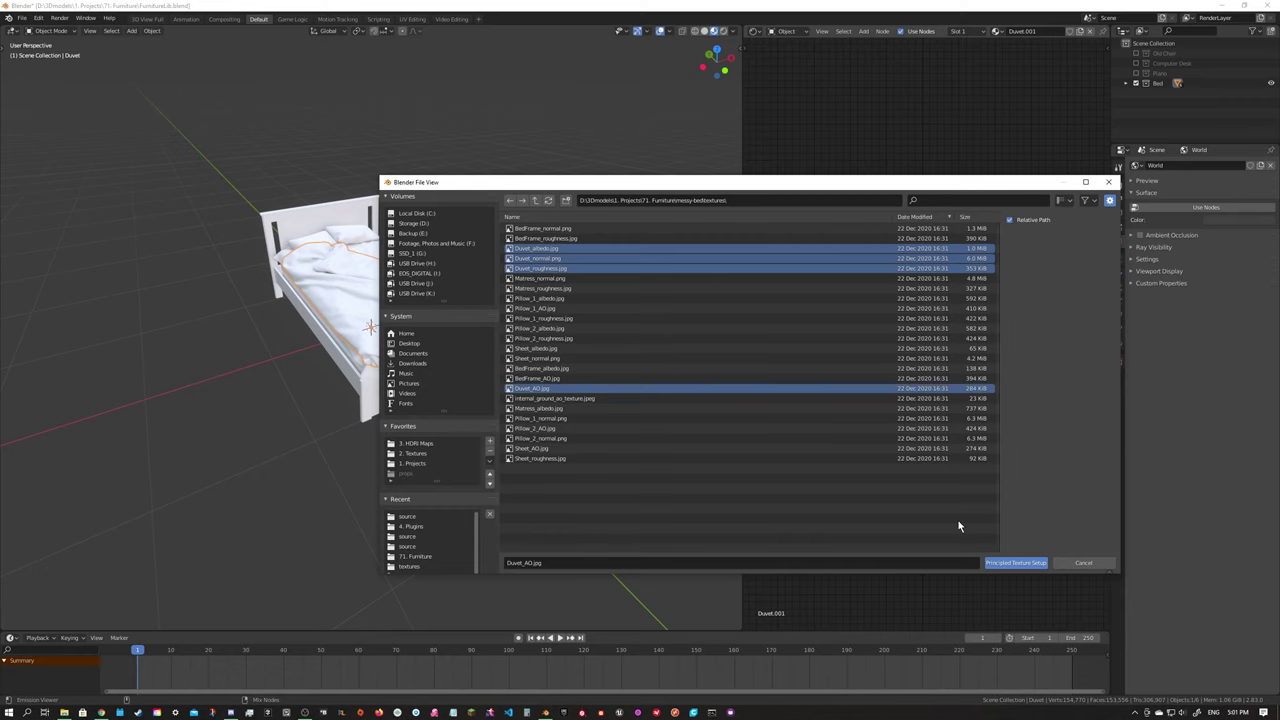
click(1017, 564)
scroll(895, 455, down, 2)
middle_drag(887, 457, 939, 467)
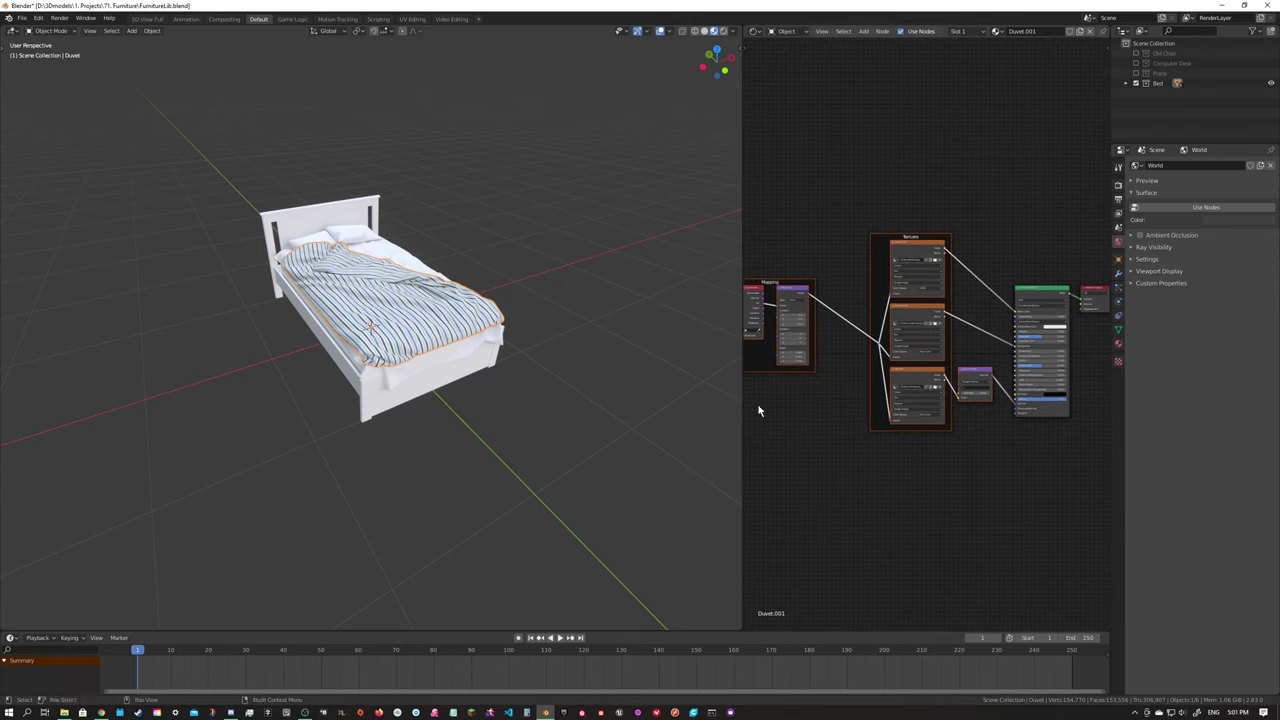
Expand the Bed collection and apply the Pillow_1 textures to the first pillow's material with Principled Texture Setup.
click(352, 238)
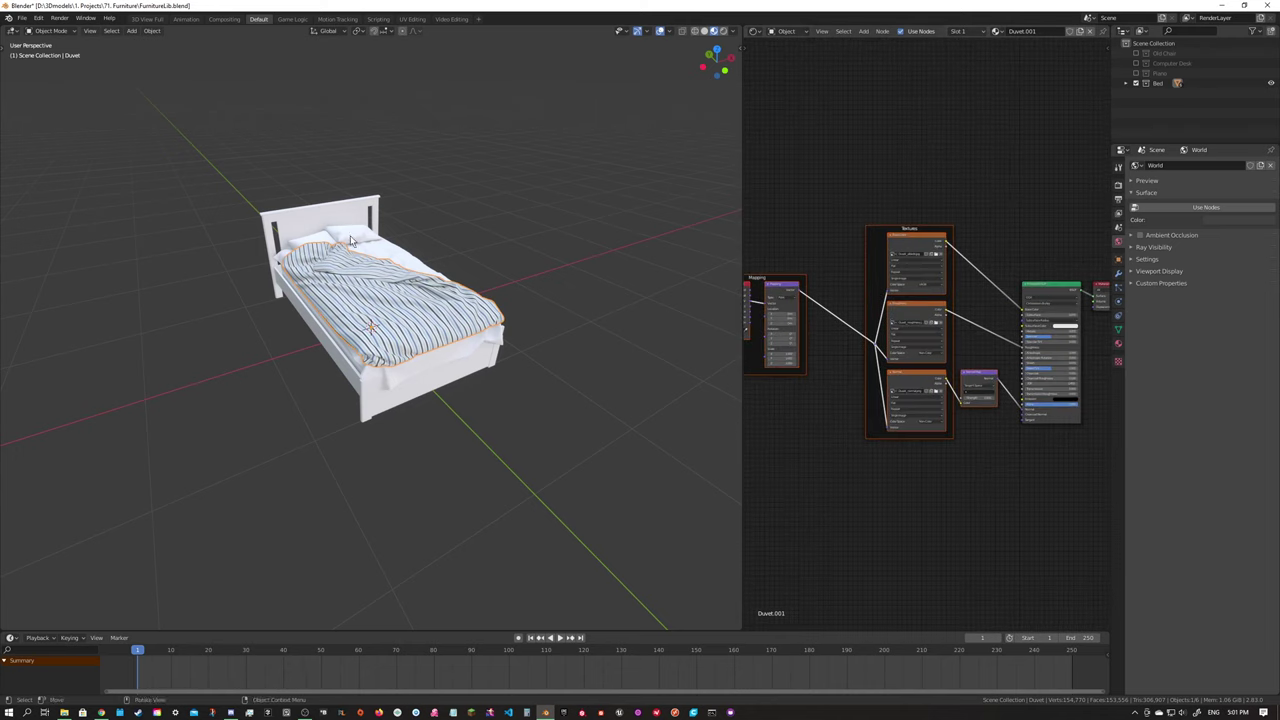
click(1126, 83)
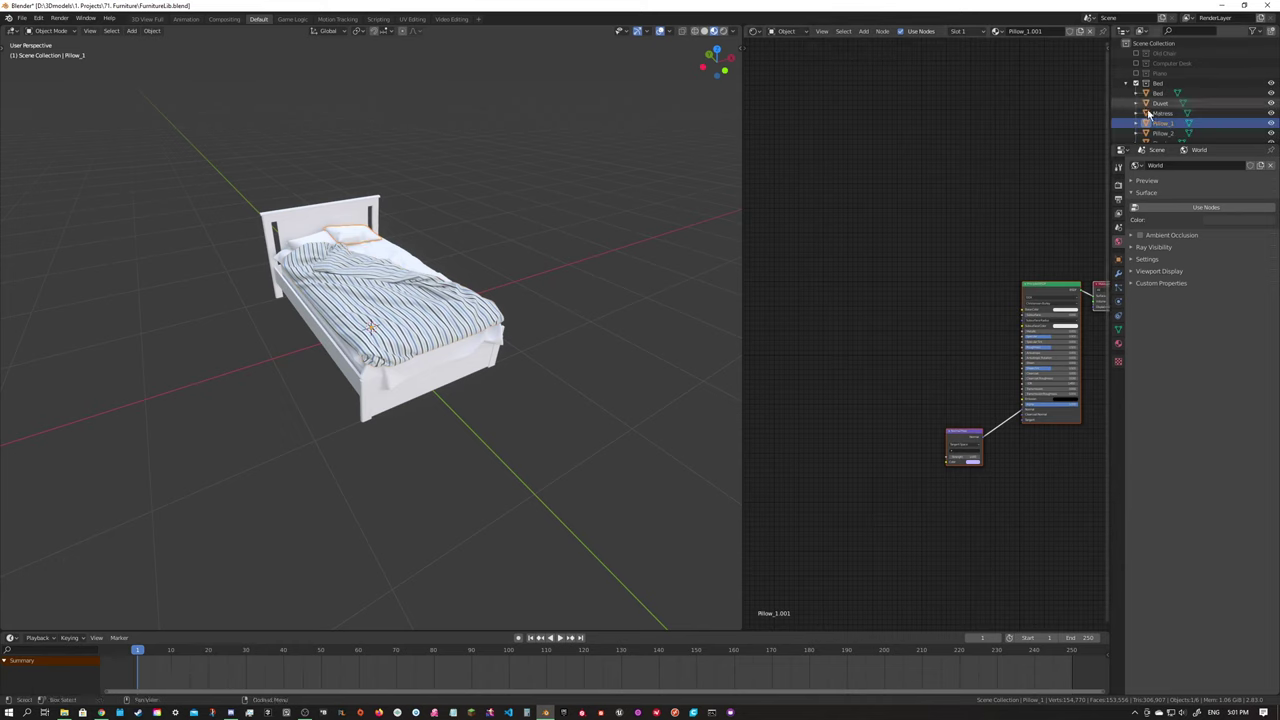
key(ctrl+shift+t)
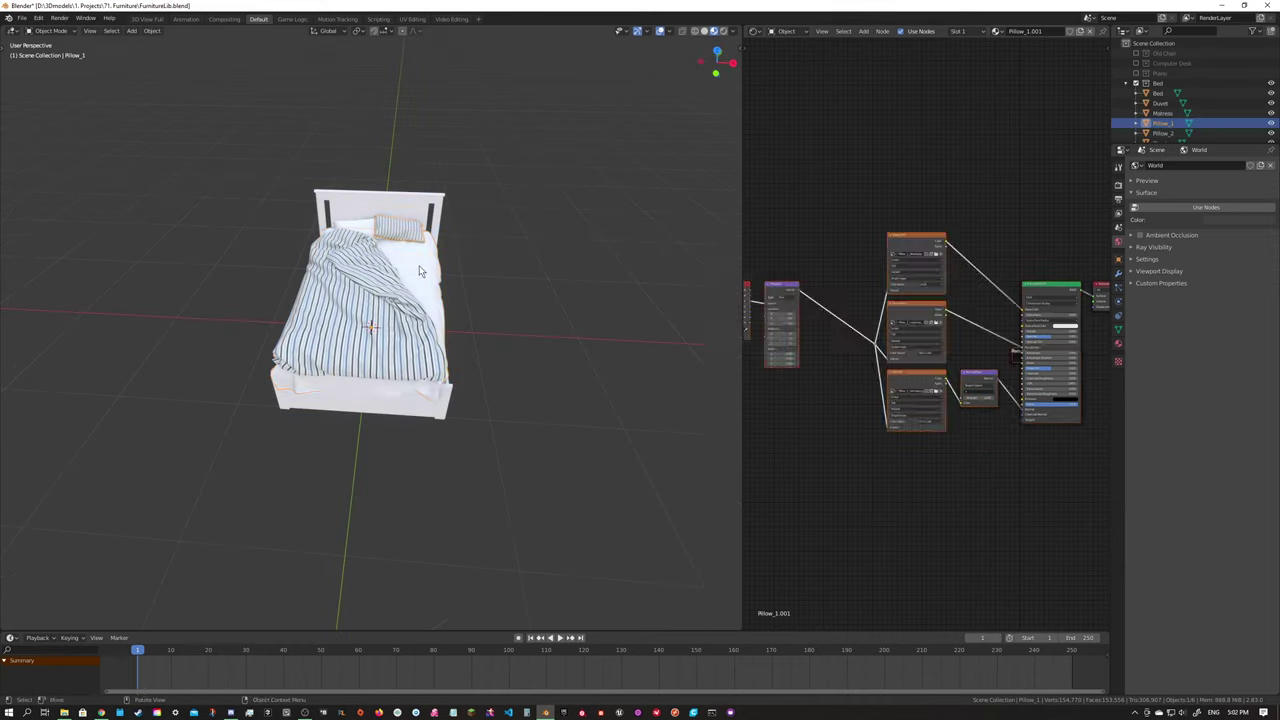
Apply the Sheet textures, including Sheet_AO.jpg and Sheet_roughness.jpg, to the bed sheet's material with Principled Texture Setup.
click(419, 265)
key(ctrl+shift+t)
click(428, 440)
shift+click(428, 450)
click(909, 554)
Apply the Pillow_2 textures to the second pillow and the BedFrame textures to the bed frame with Principled Texture Setup.
key(ctrl+shift+t)
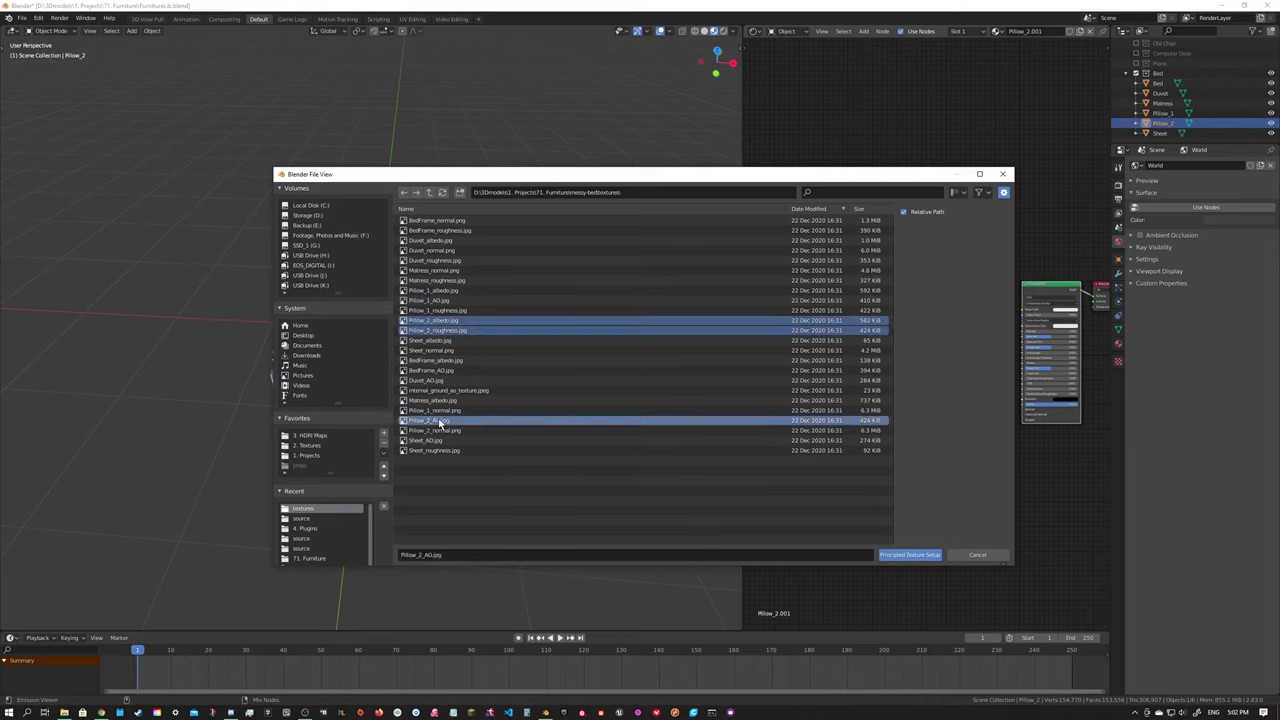
click(909, 554)
key(ctrl+shift+t)
shift+click(430, 366)
click(909, 554)
Apply Matress_albedo.jpg, Matress_normal.png and Matress_roughness.jpg to the Matress object's material with Principled Texture Setup.
click(1162, 103)
key(ctrl+shift+t)
click(436, 400)
ctrl+click(432, 270)
ctrl+click(436, 280)
click(909, 554)
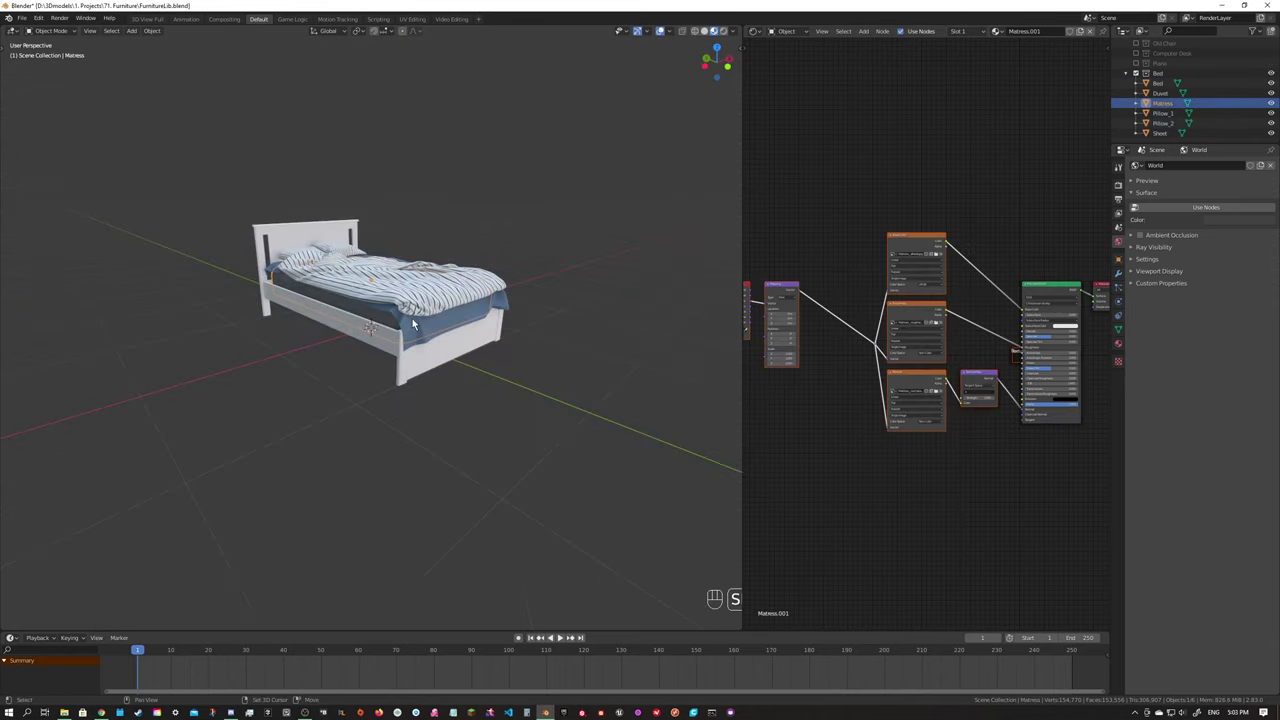
Examine from the front view how the bed sits on the ground plane at the world origin.
middle_drag(440, 397, 421, 391)
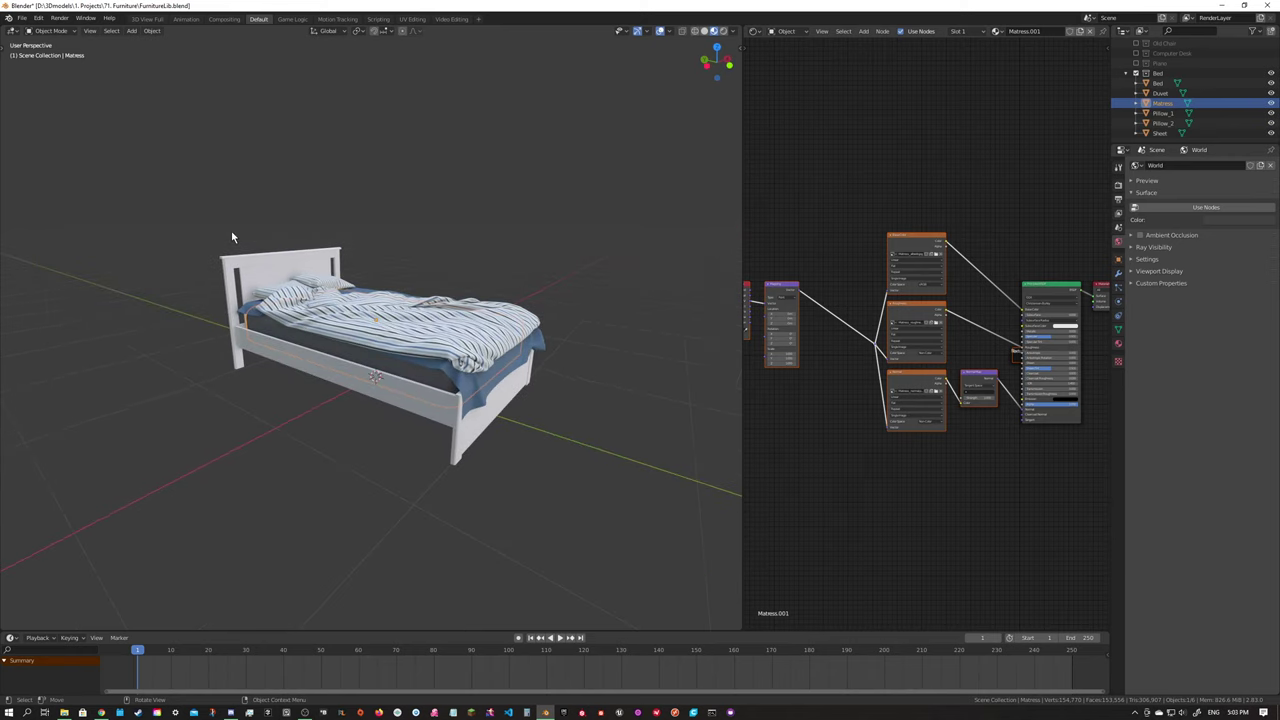
key(KP_1)
scroll(236, 206, up, 2)
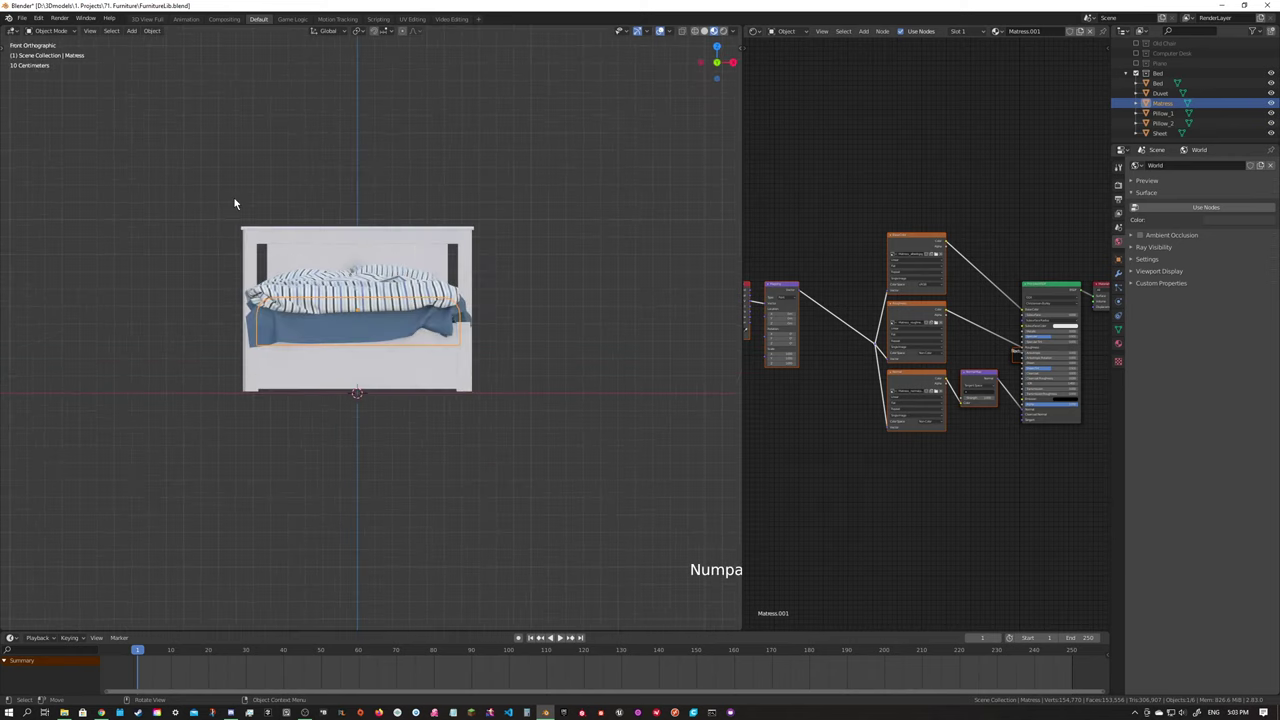
key(a)
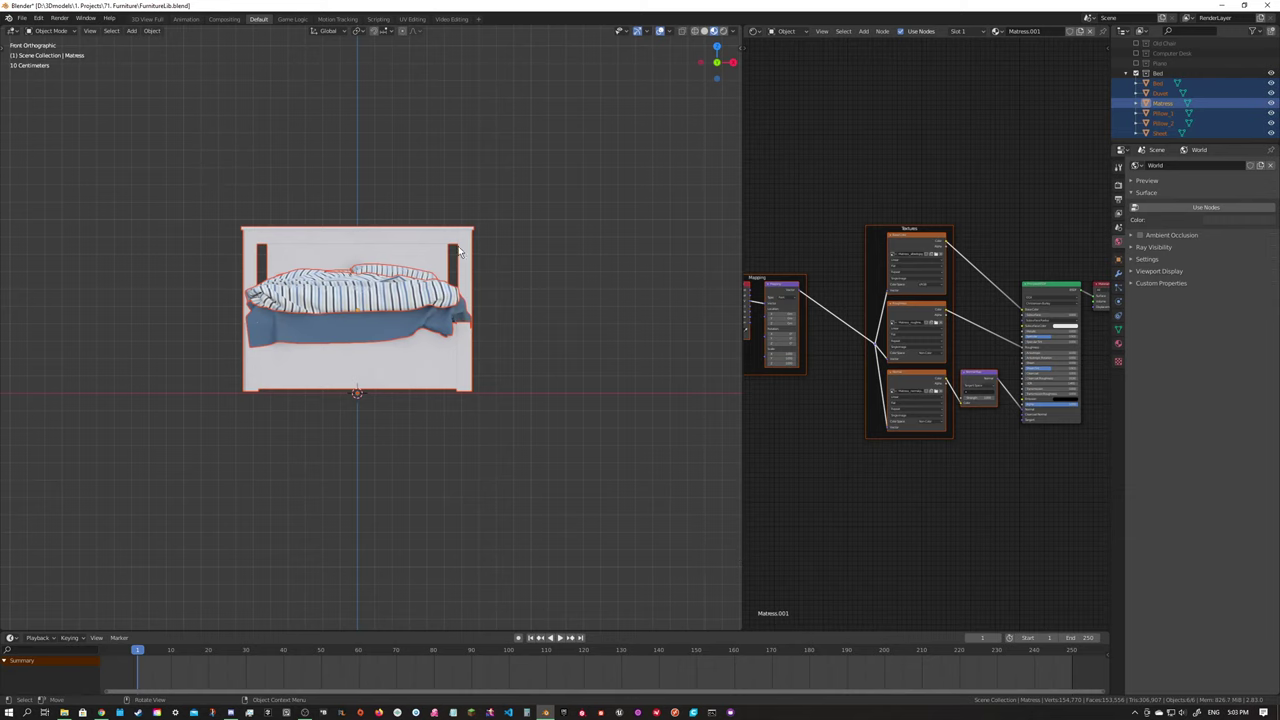
click(422, 453)
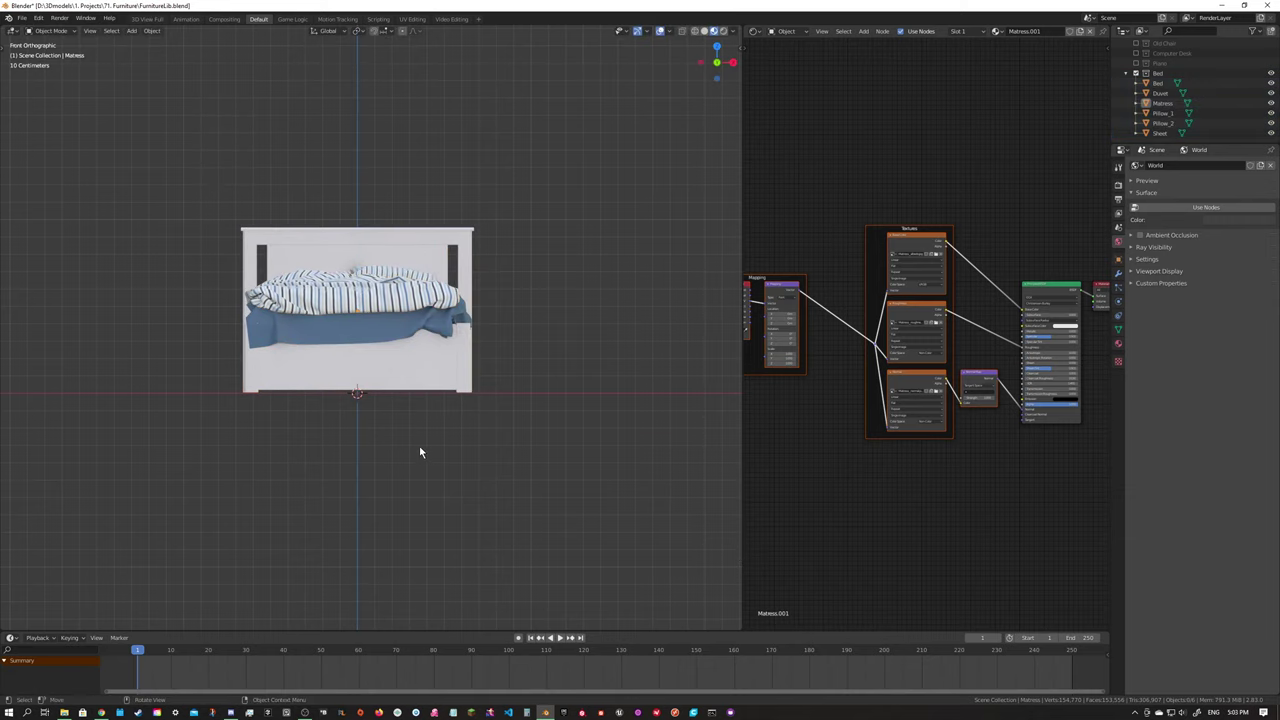
scroll(423, 454, up, 2)
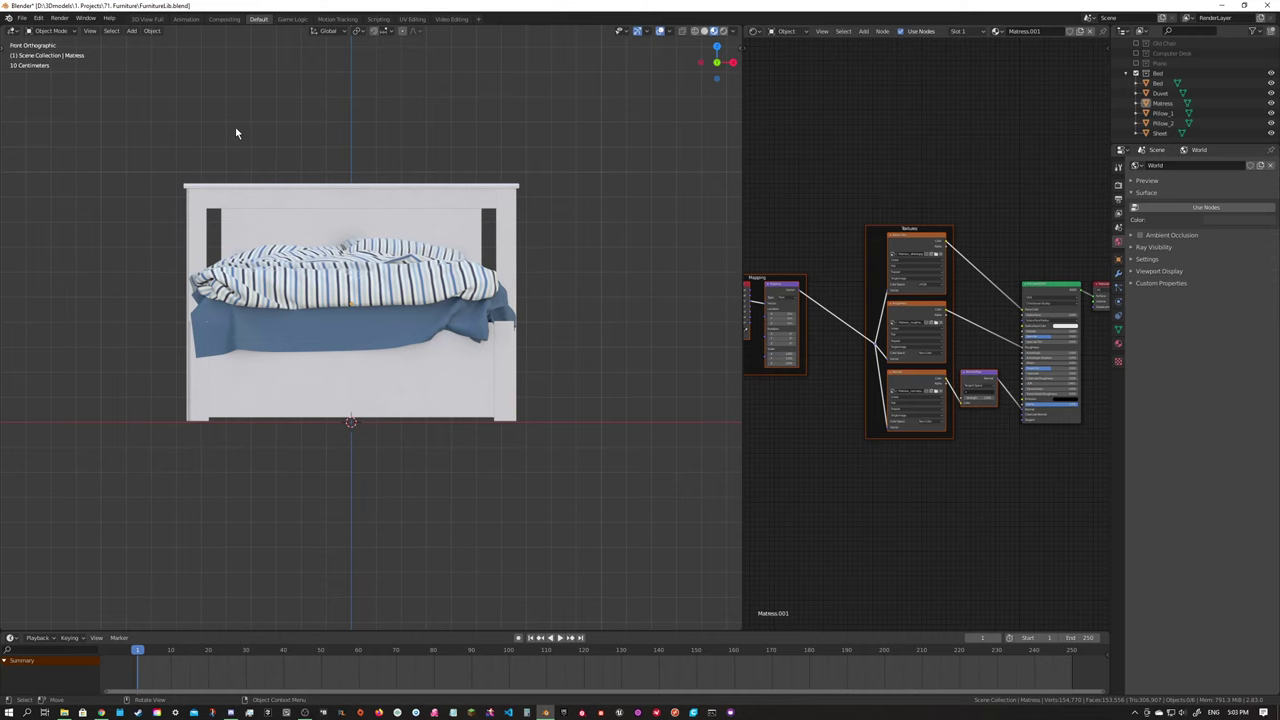
key(a)
key(g)
key(z)
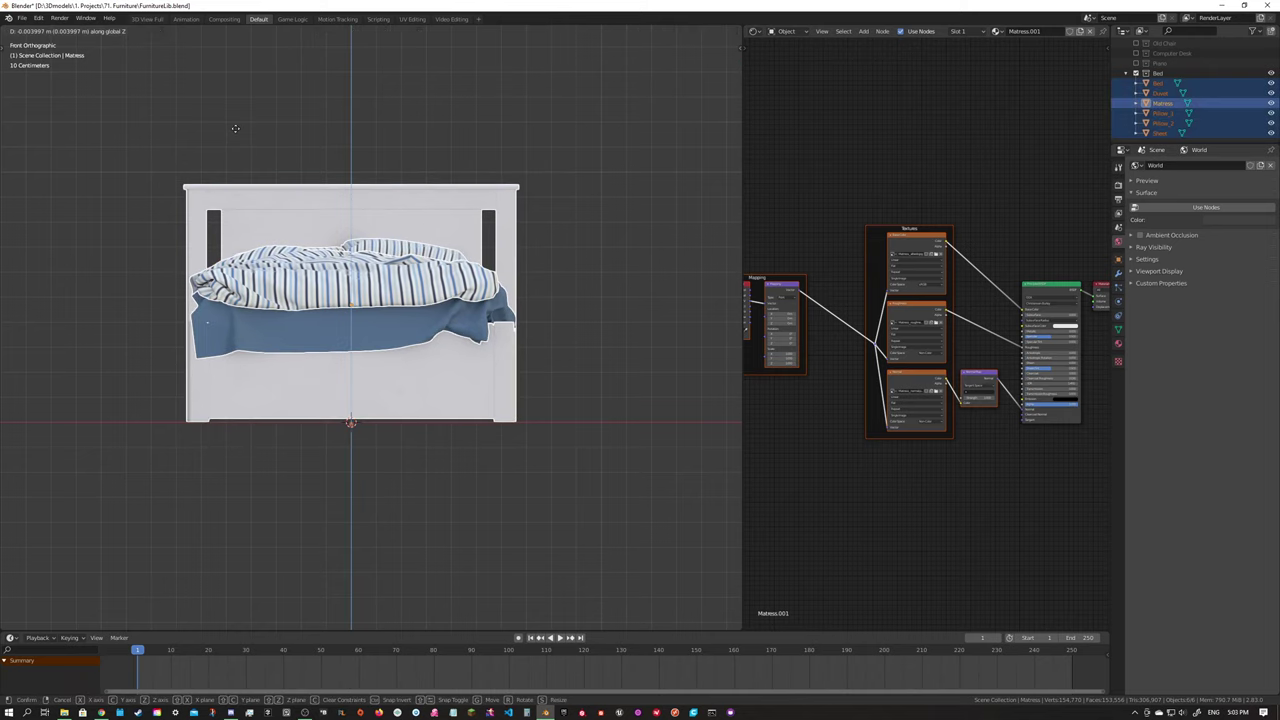
key(Escape)
key(alt+a)
Move all the bed objects together away from the world origin, and deselect them.
scroll(466, 180, down, 3)
middle_drag(466, 180, 456, 230)
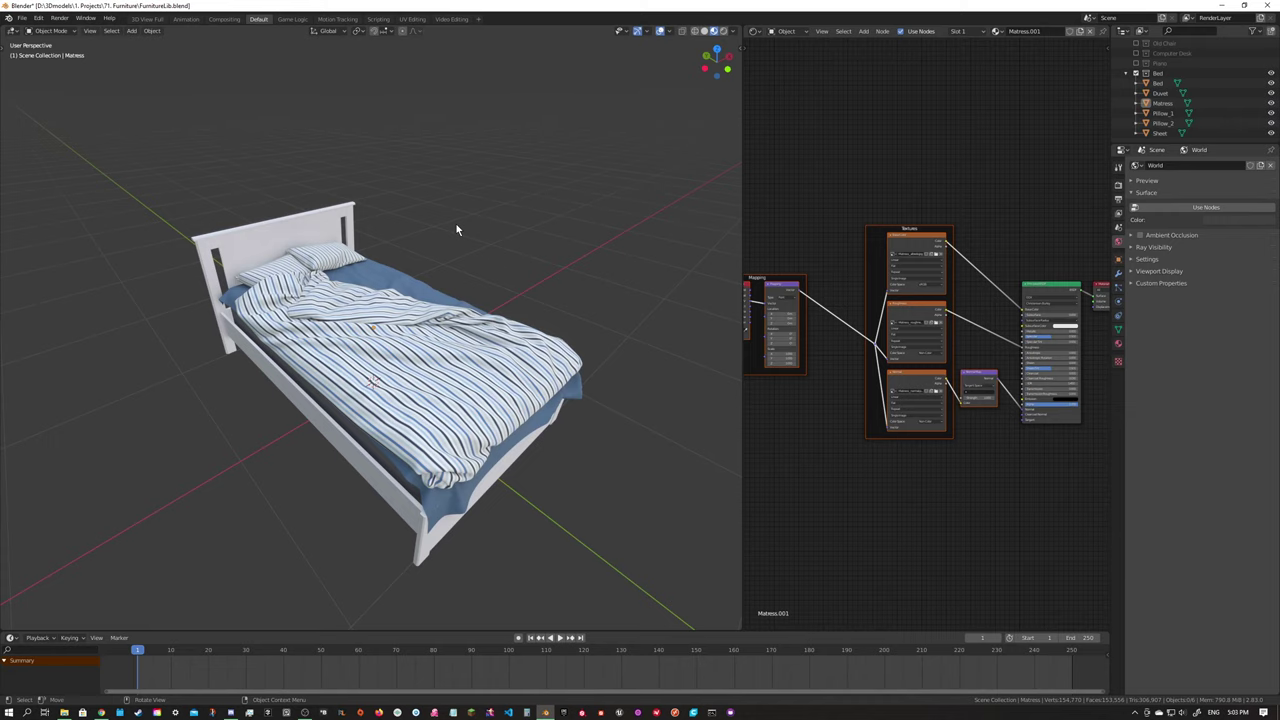
scroll(449, 223, down, 3)
middle_drag(449, 223, 437, 277)
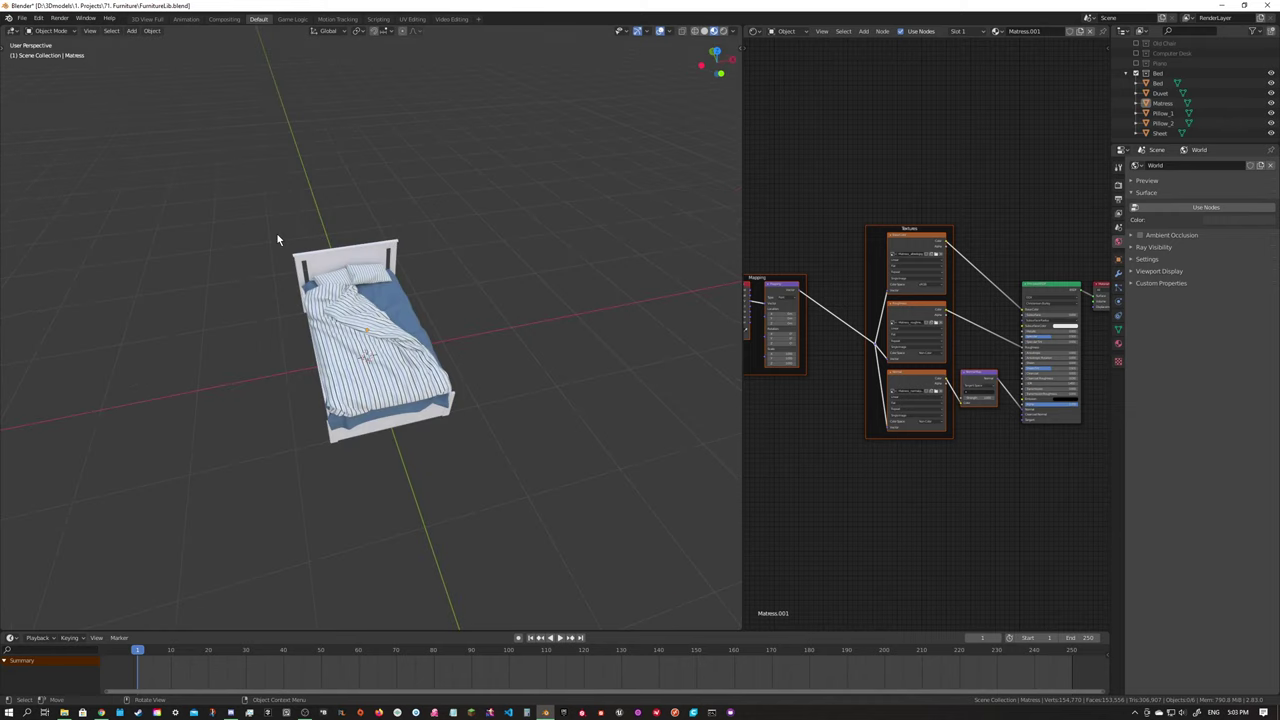
key(a)
key(g)
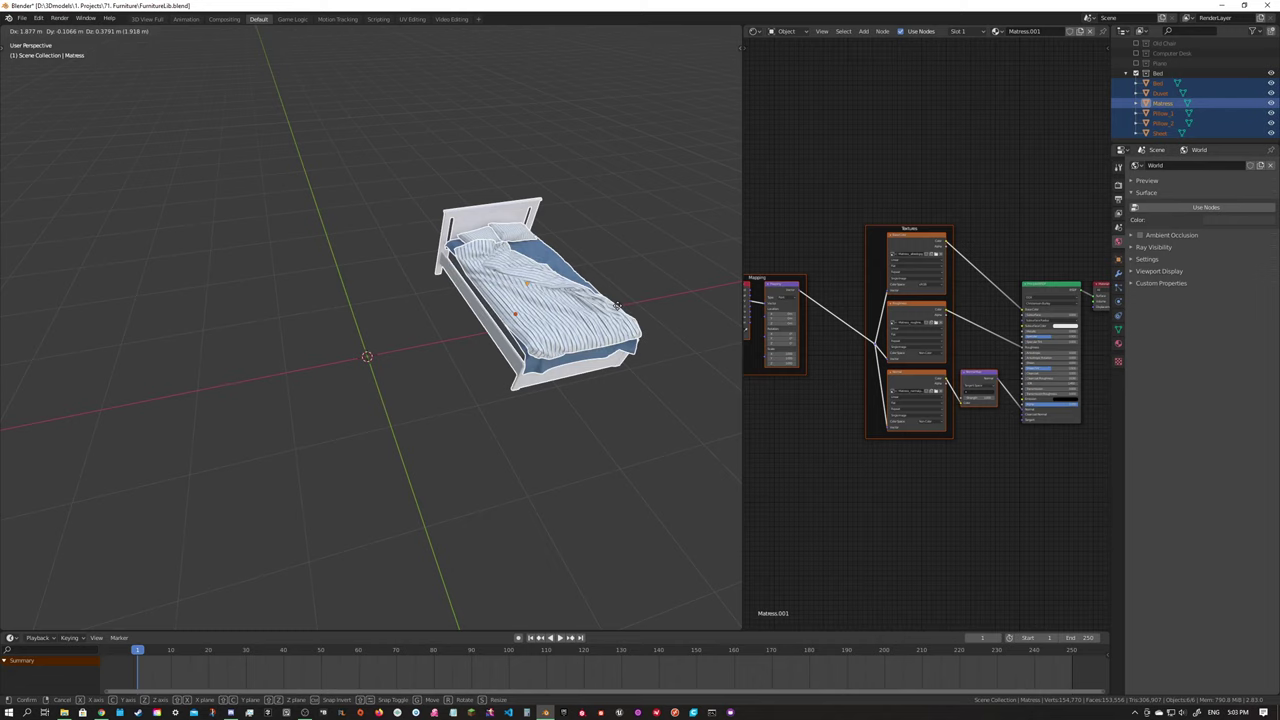
click(680, 292)
click(559, 390)
middle_drag(559, 390, 590, 370)
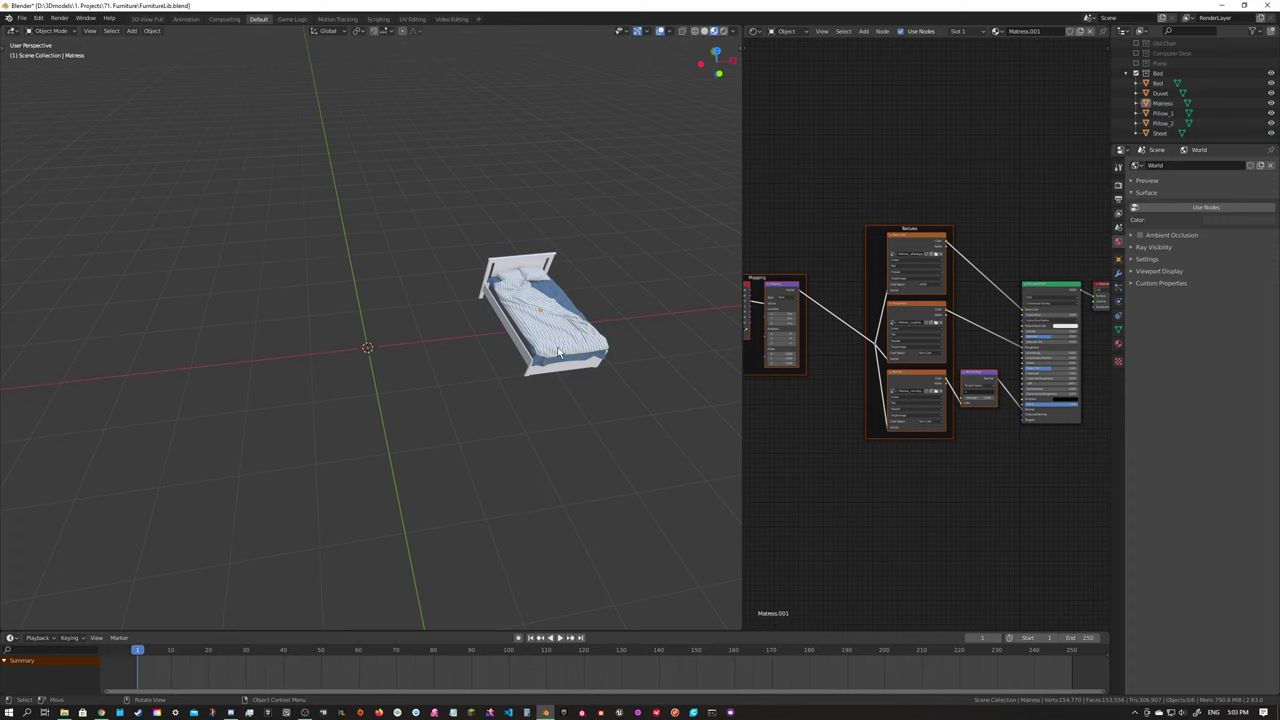
Move all the bed objects along the X axis back onto the world origin in top view.
key(a)
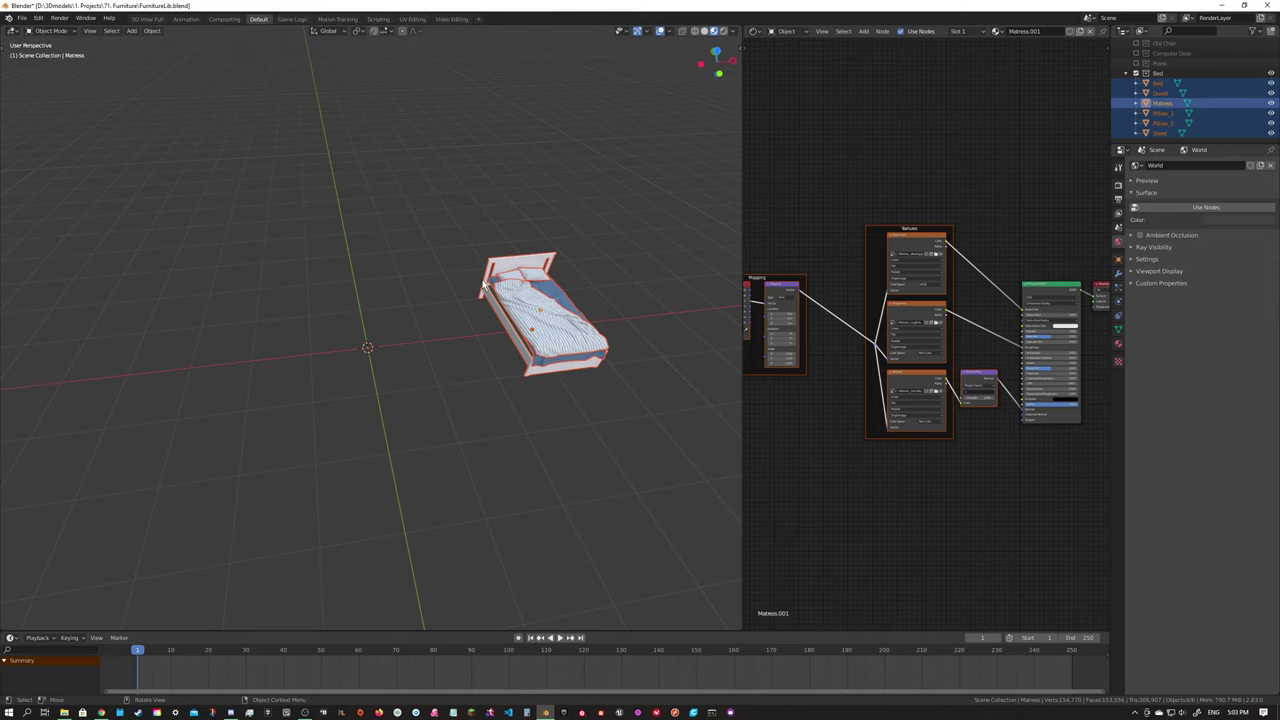
key(KP_7)
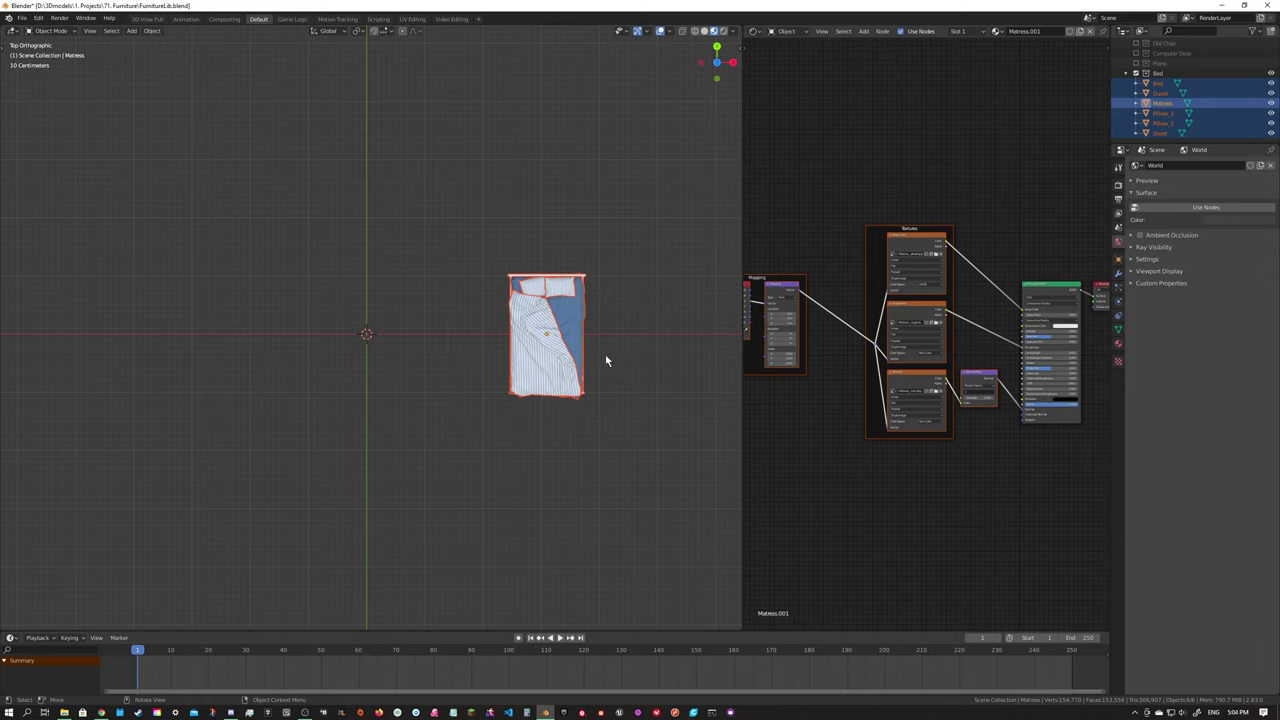
key(g)
key(x)
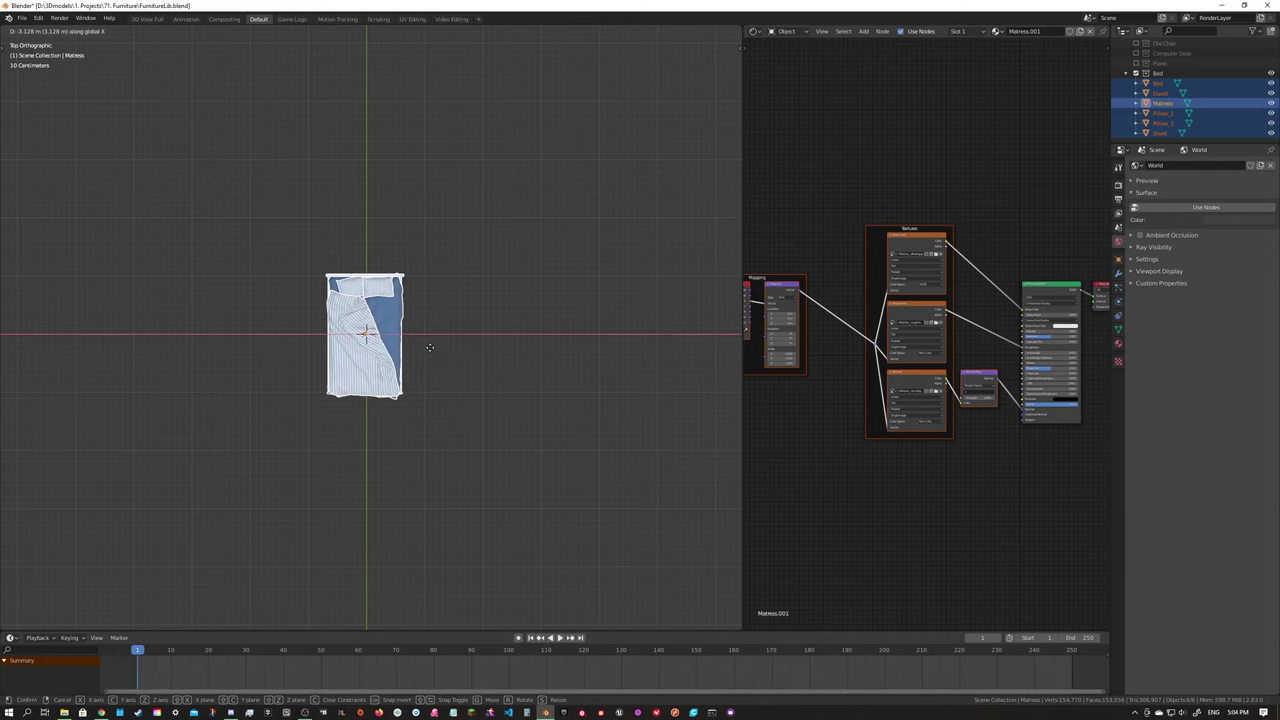
click(452, 400)
scroll(454, 403, up, 1)
middle_drag(454, 403, 475, 344)
middle_drag(609, 321, 601, 320)
click(601, 320)
Select the Bed collection in the outliner and collapse it.
click(1166, 74)
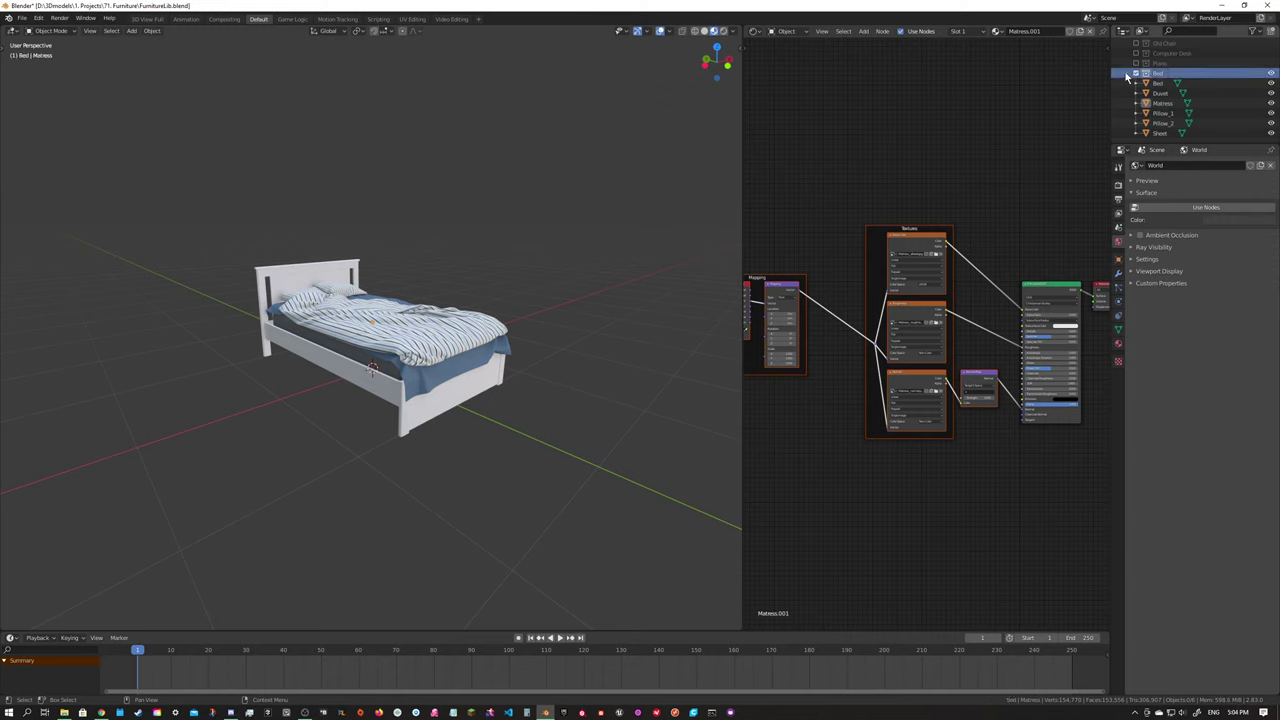
click(1127, 75)
middle_drag(404, 328, 433, 330)
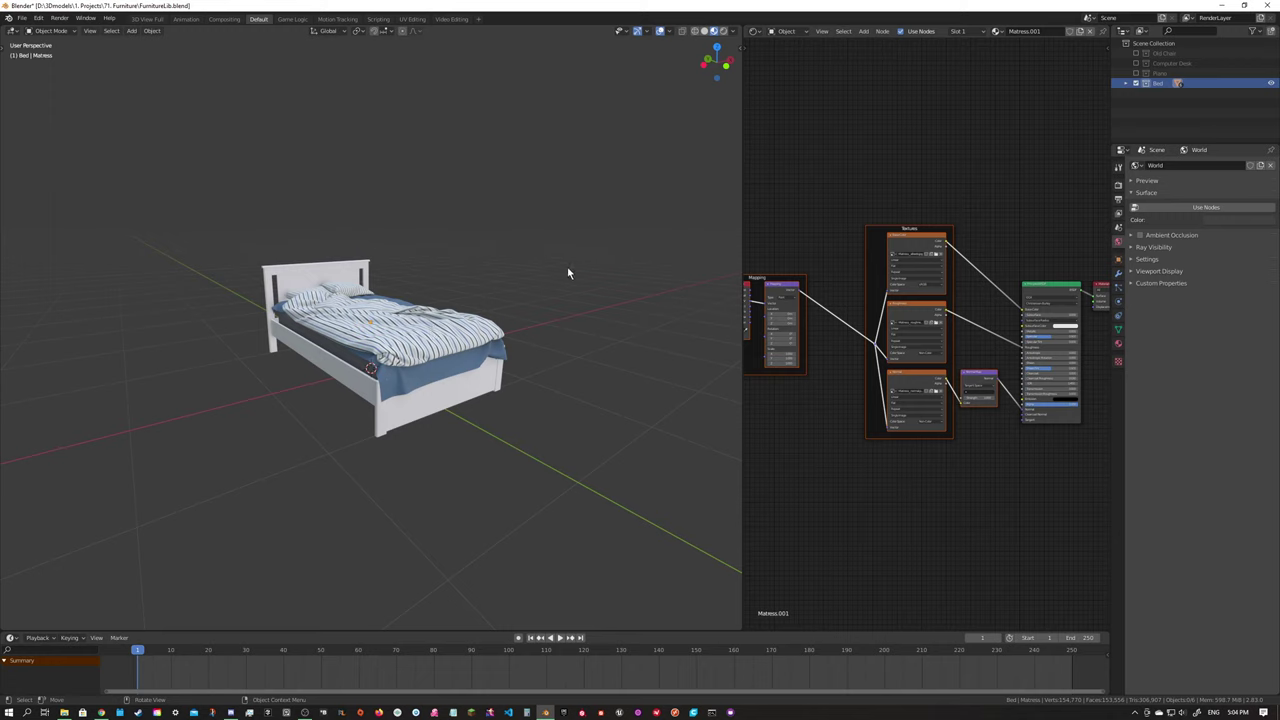
middle_drag(396, 285, 424, 299)
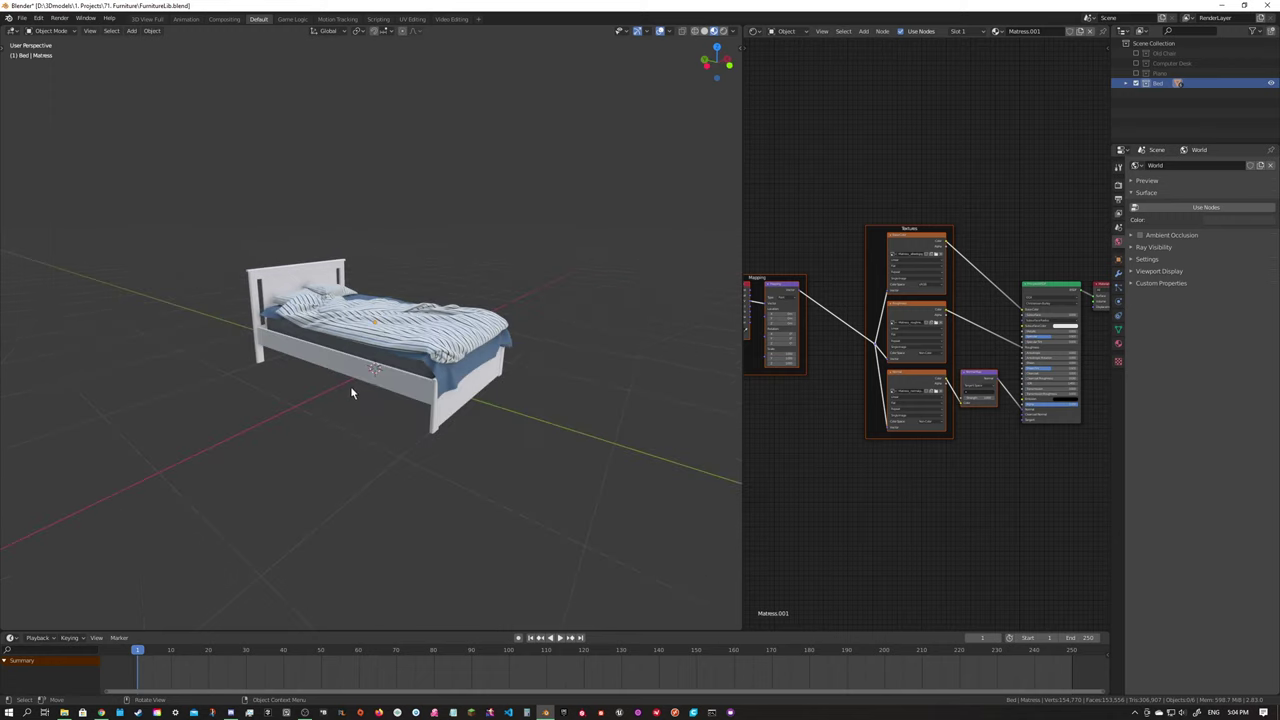
click(377, 381)
right_click(590, 343)
middle_drag(486, 126, 518, 202)
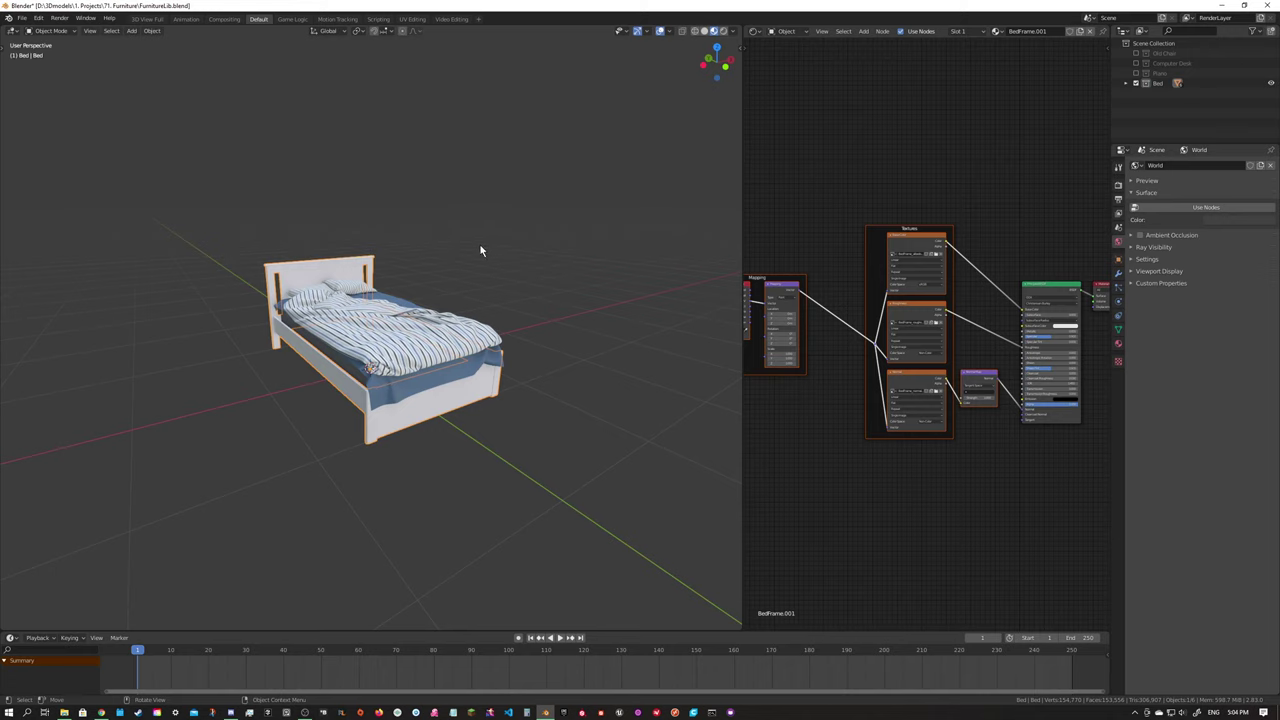
middle_drag(490, 252, 520, 298)
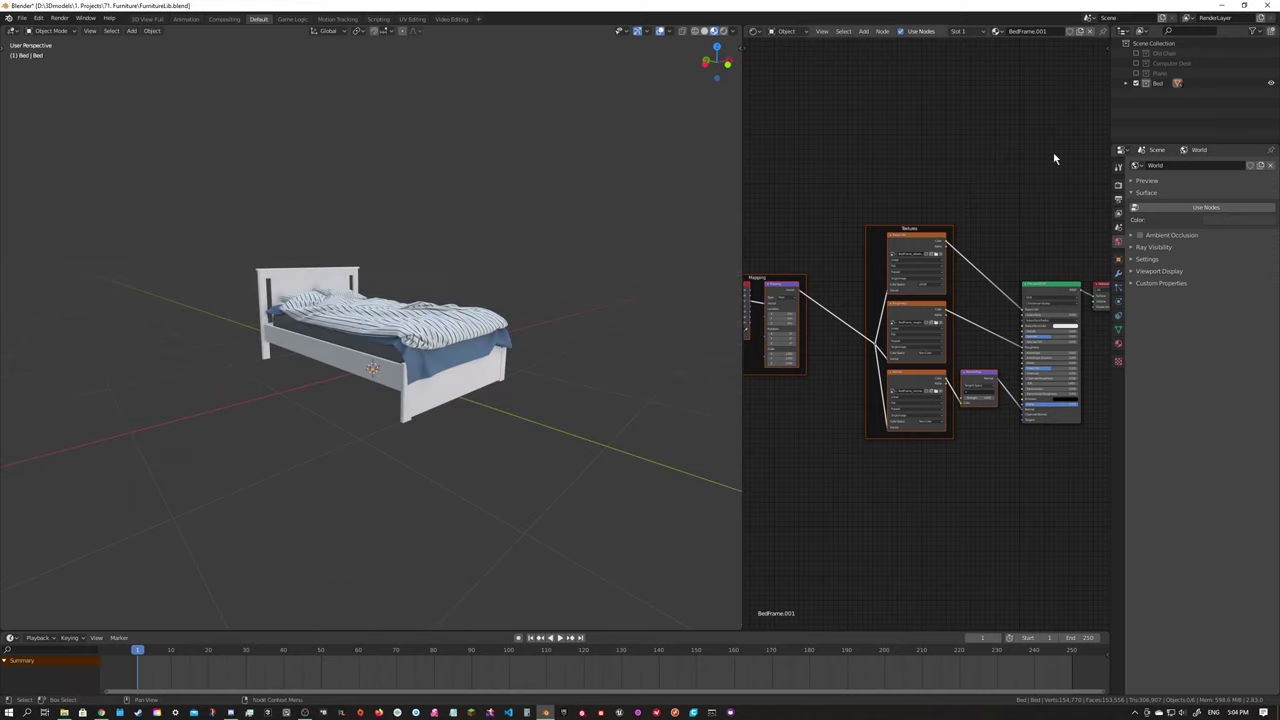
Exclude the Bed collection from the view layer and include it again.
click(1136, 84)
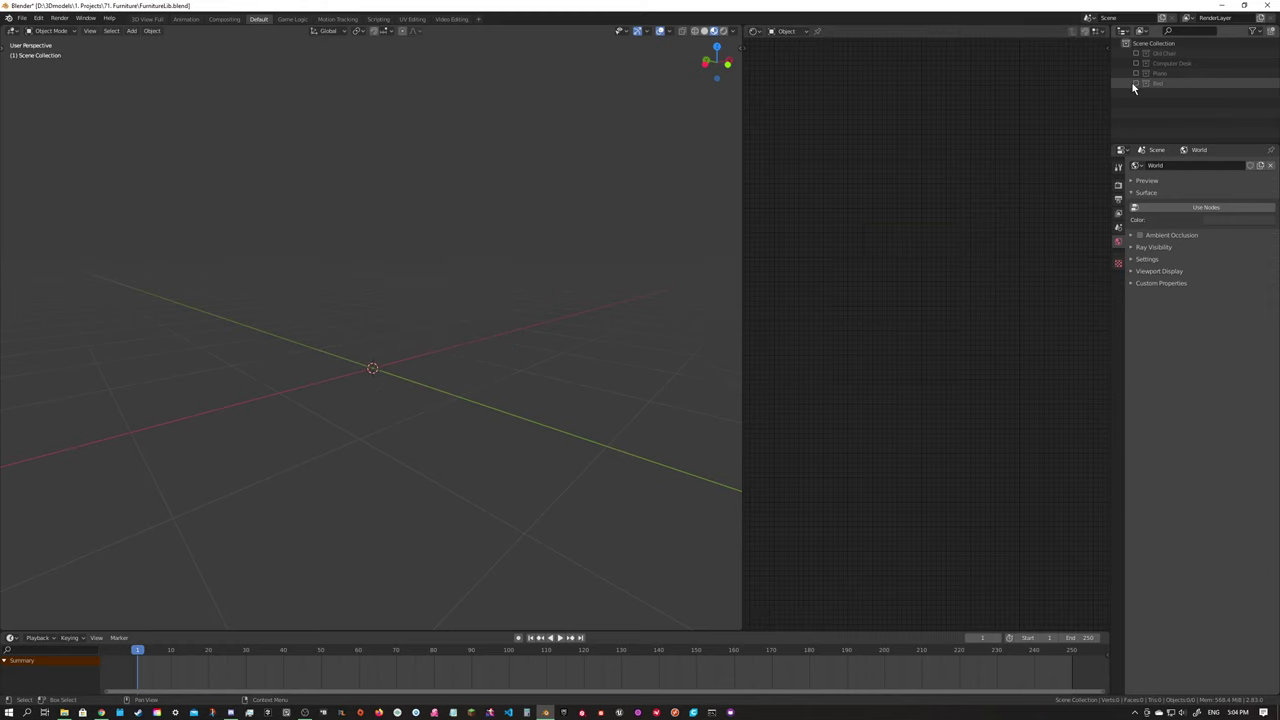
click(1136, 84)
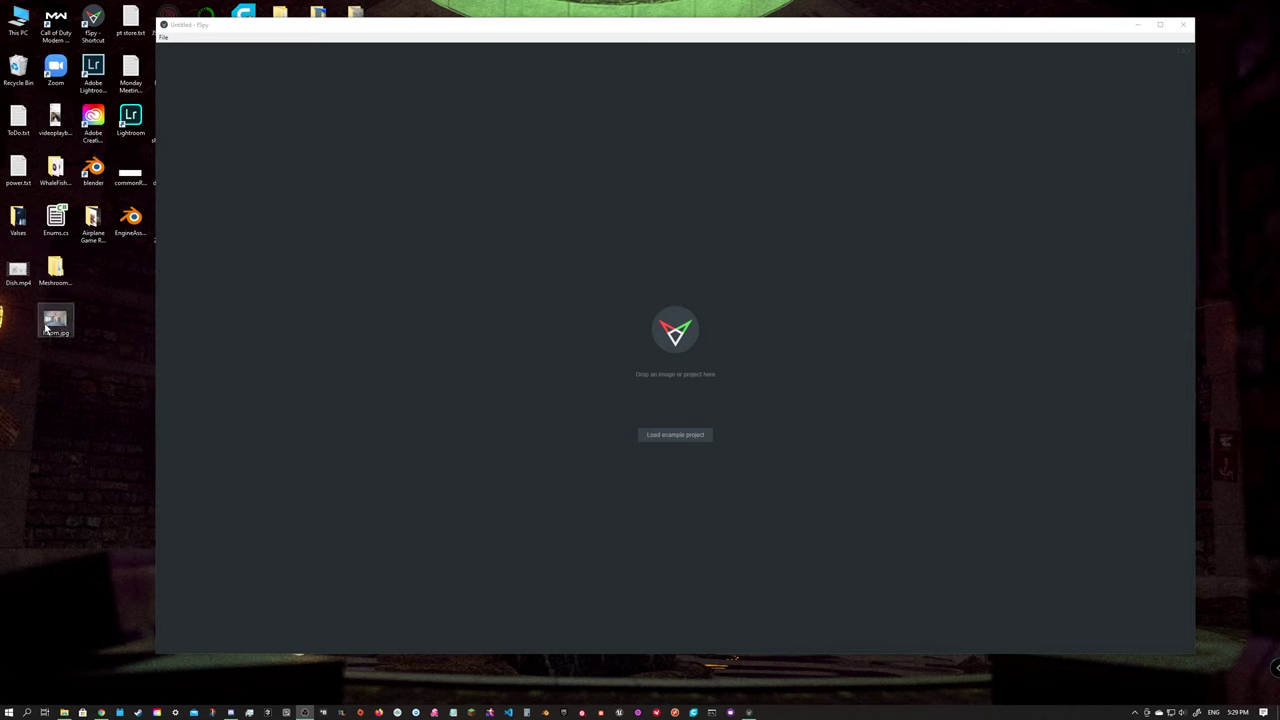
Switch to fSpy, load Room.jpg from the desktop and set the number of vanishing points to 1.
drag(45, 328, 600, 397)
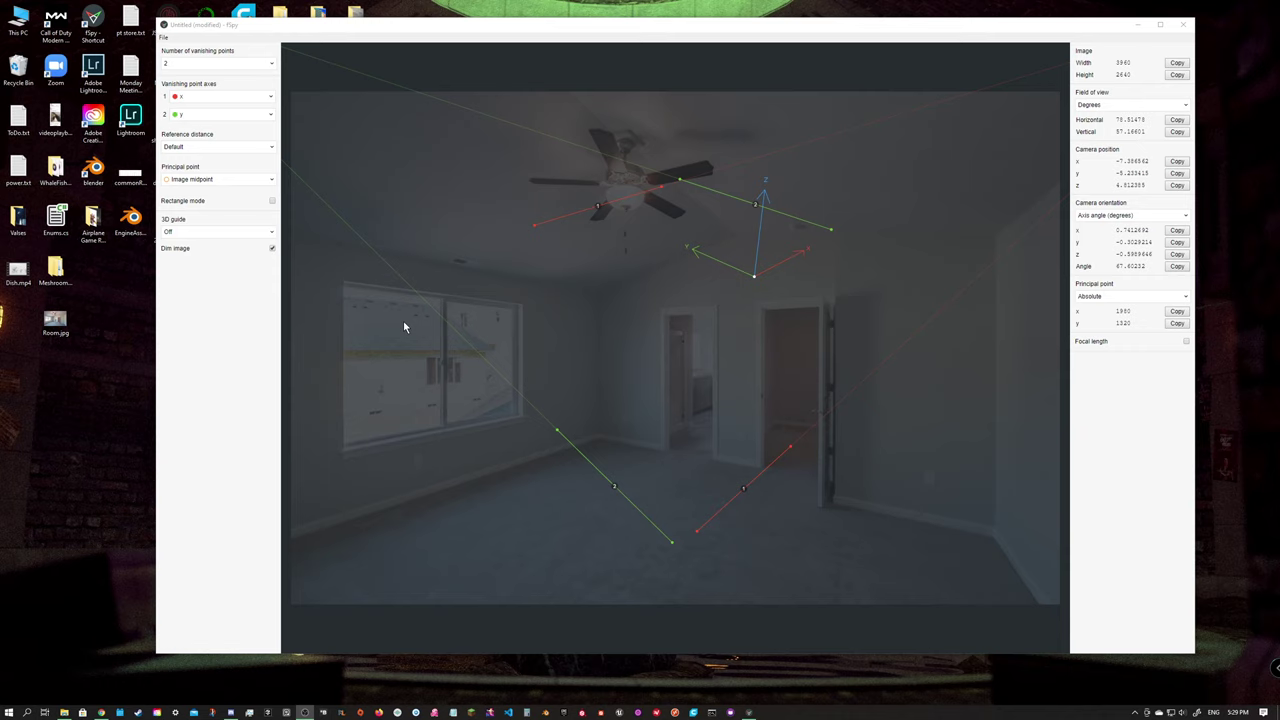
click(228, 64)
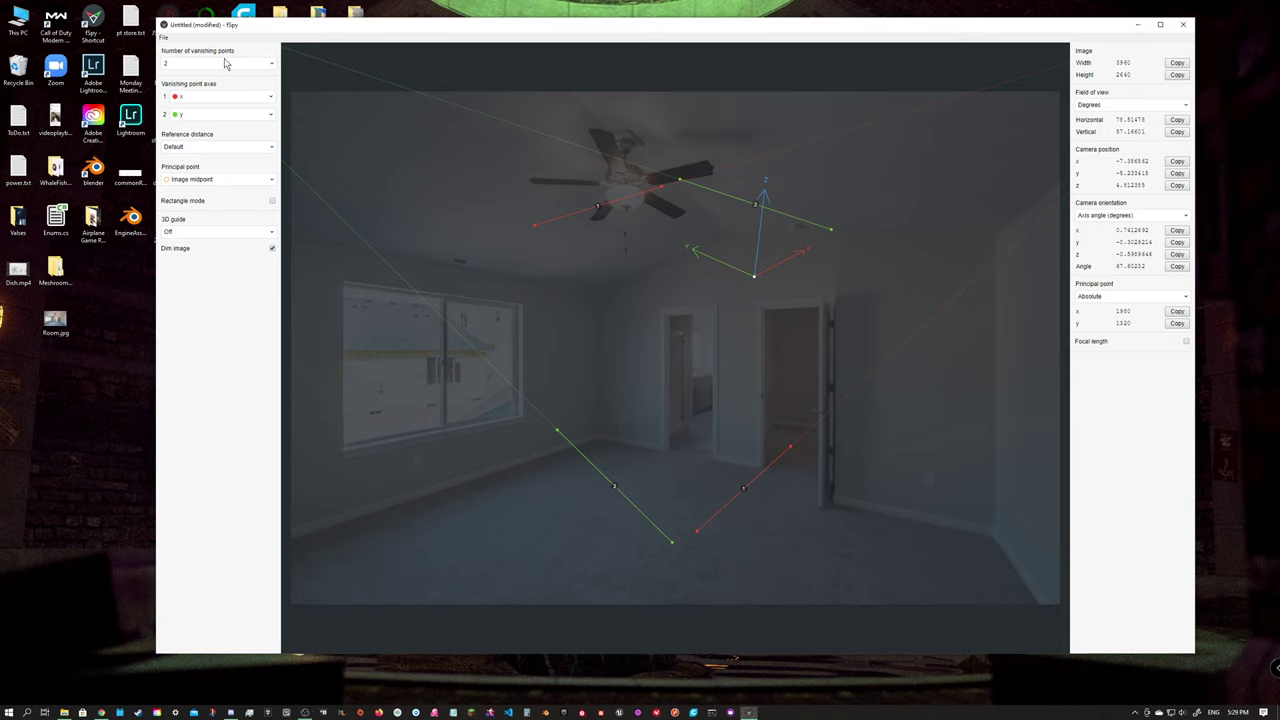
click(178, 73)
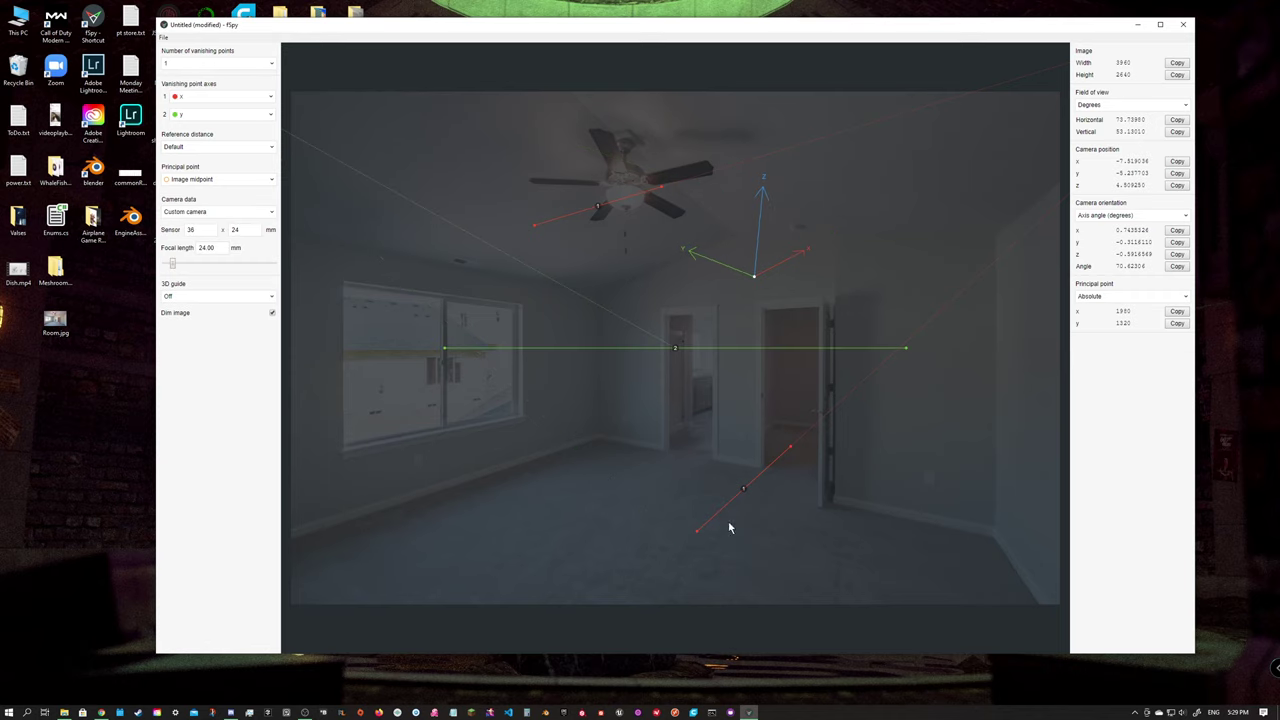
Align the two x-axis vanishing lines with the upper edge and the floor edge of the window wall.
drag(534, 225, 332, 251)
drag(660, 187, 558, 325)
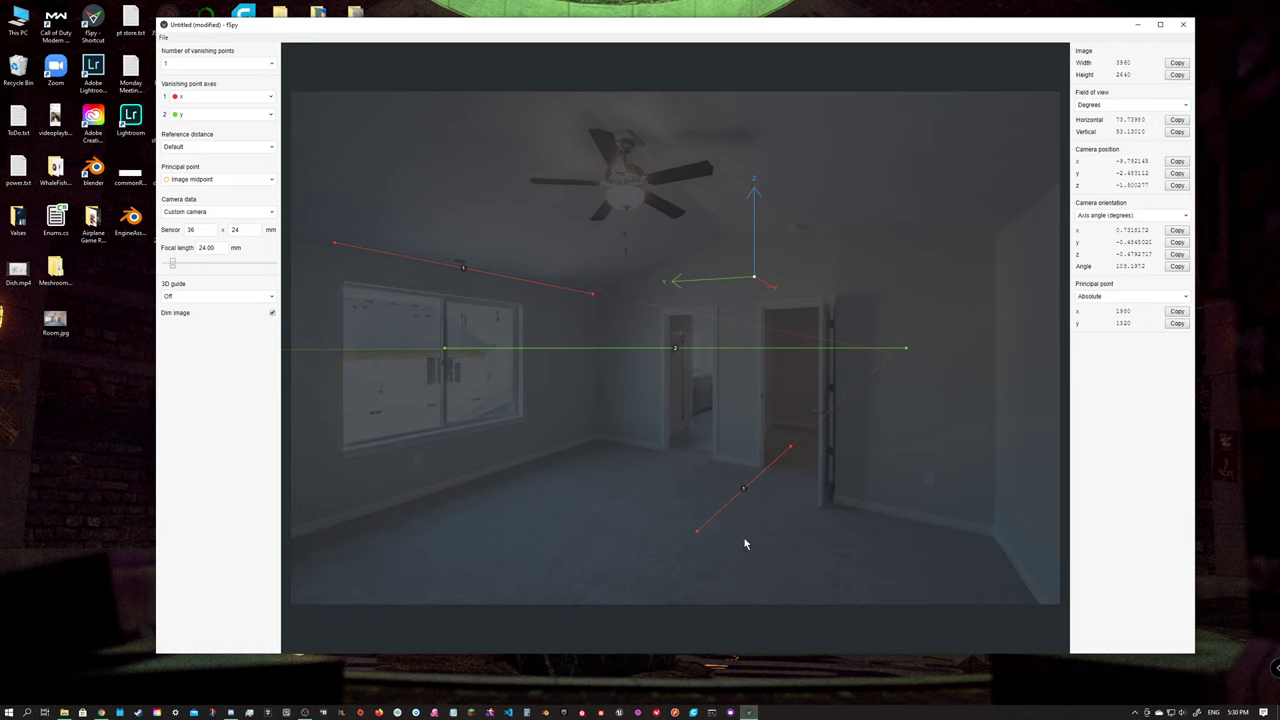
drag(697, 532, 359, 532)
drag(790, 446, 539, 415)
Try aligning the y-axis line with the baseboard beside the open door, and place the origin on the floor.
drag(911, 355, 990, 536)
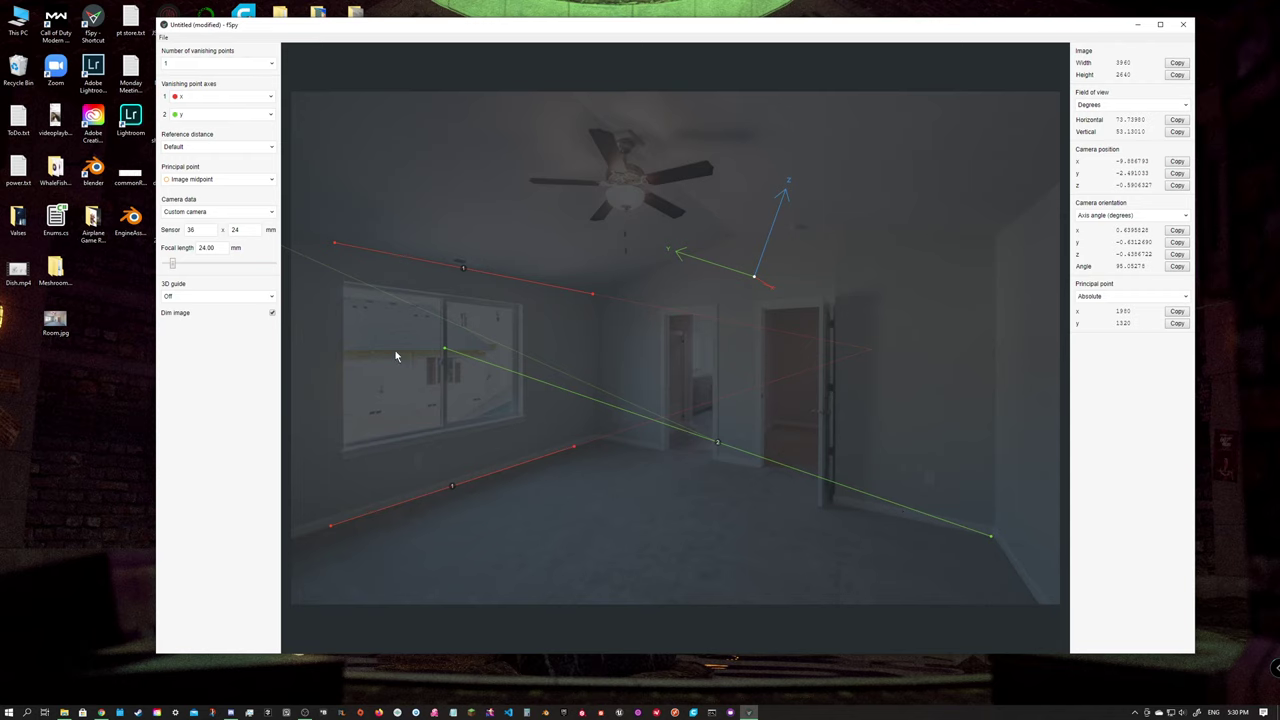
drag(446, 351, 825, 455)
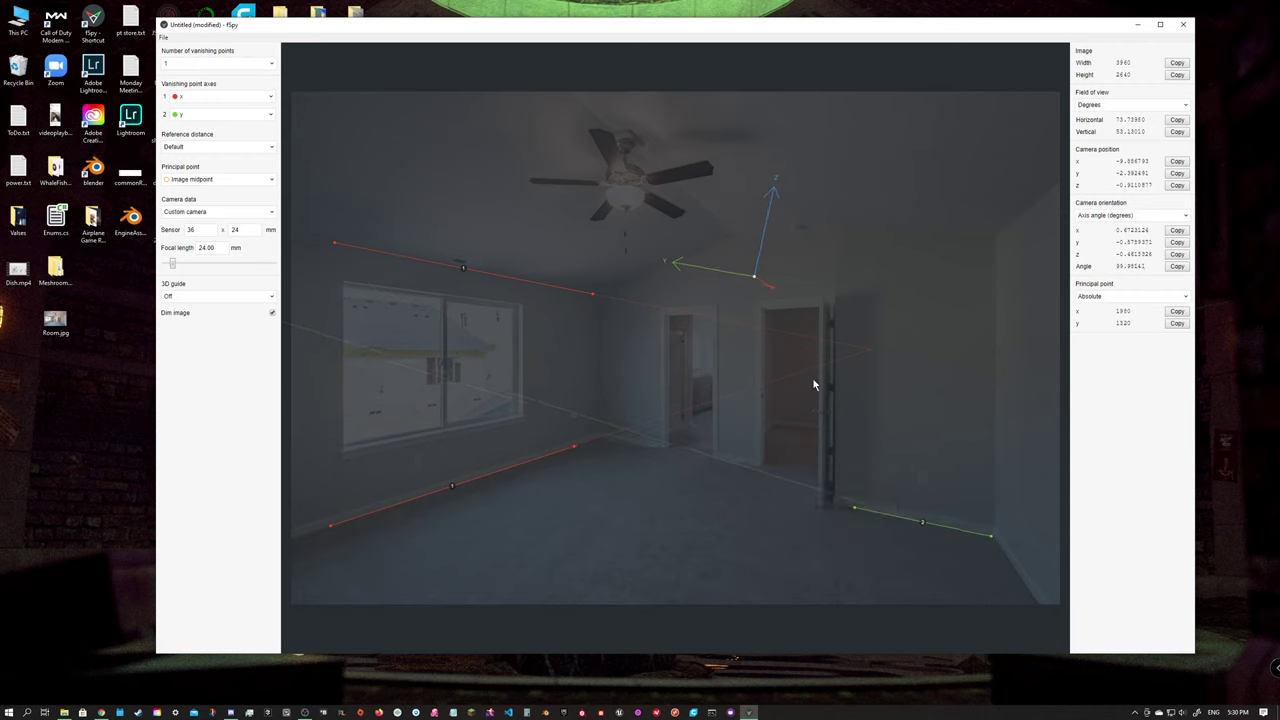
drag(755, 285, 659, 548)
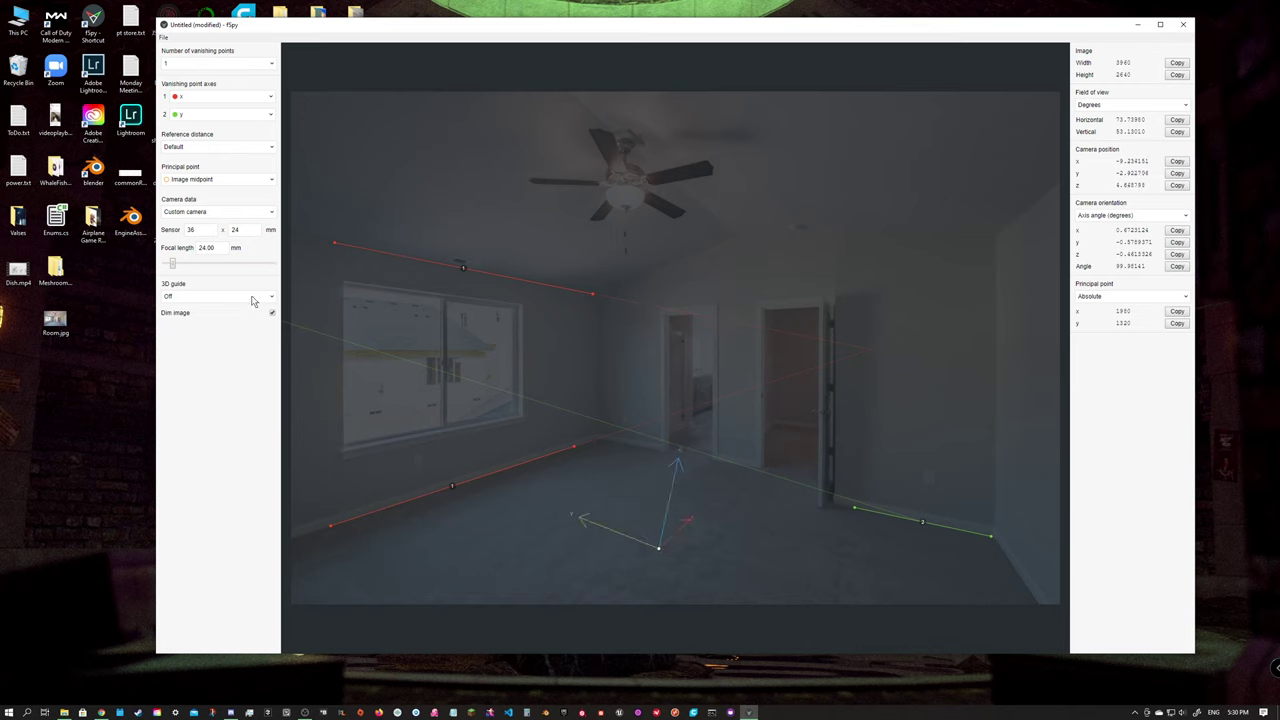
Set the second vanishing point axis to z, align its line with the open doorway's vertical edge, and shift the origin on the floor.
click(217, 116)
click(182, 187)
drag(855, 511, 812, 333)
drag(994, 537, 397, 384)
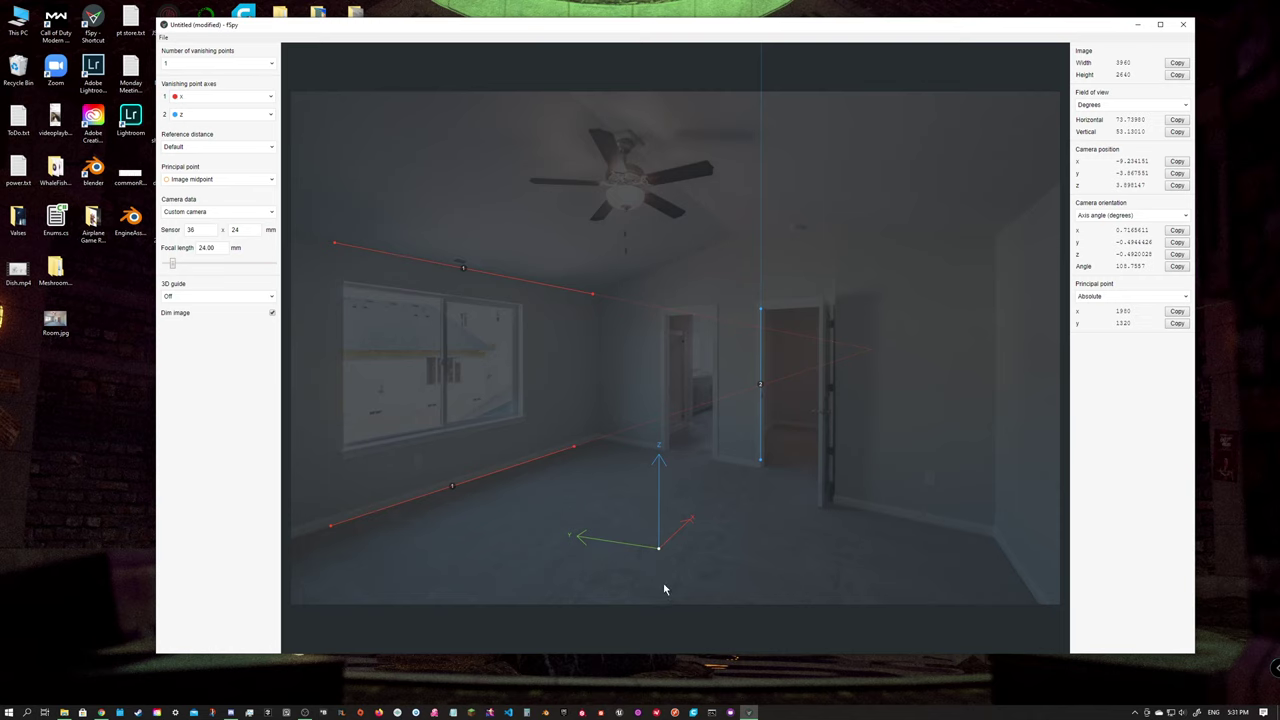
drag(658, 548, 596, 532)
Check the detailed file properties of Room.jpg for the camera's focal length.
drag(213, 250, 176, 251)
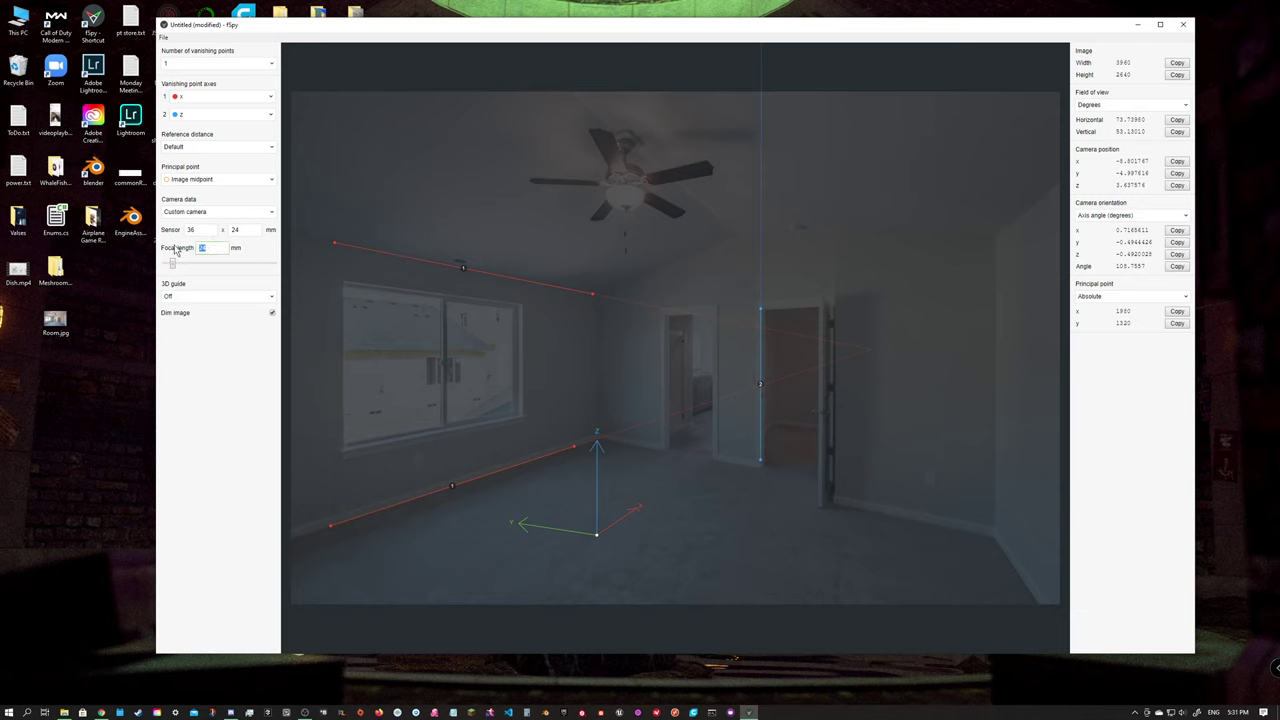
click(58, 322)
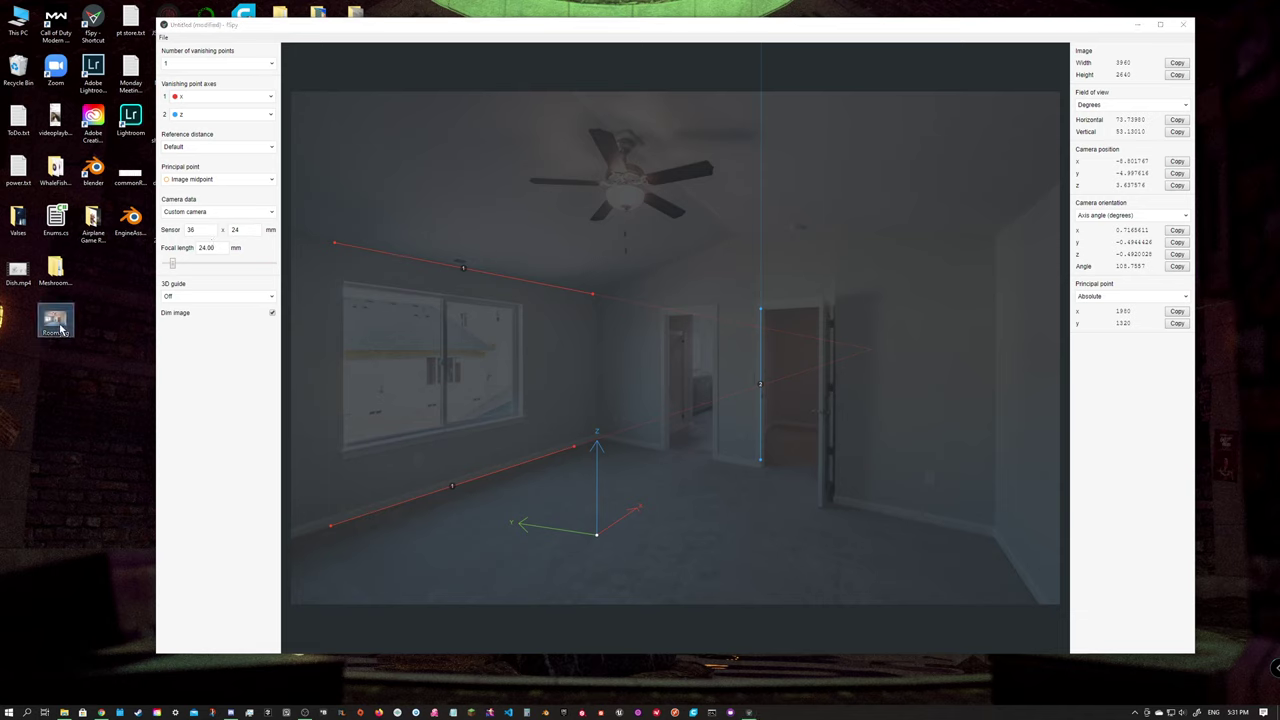
right_click(60, 324)
click(30, 622)
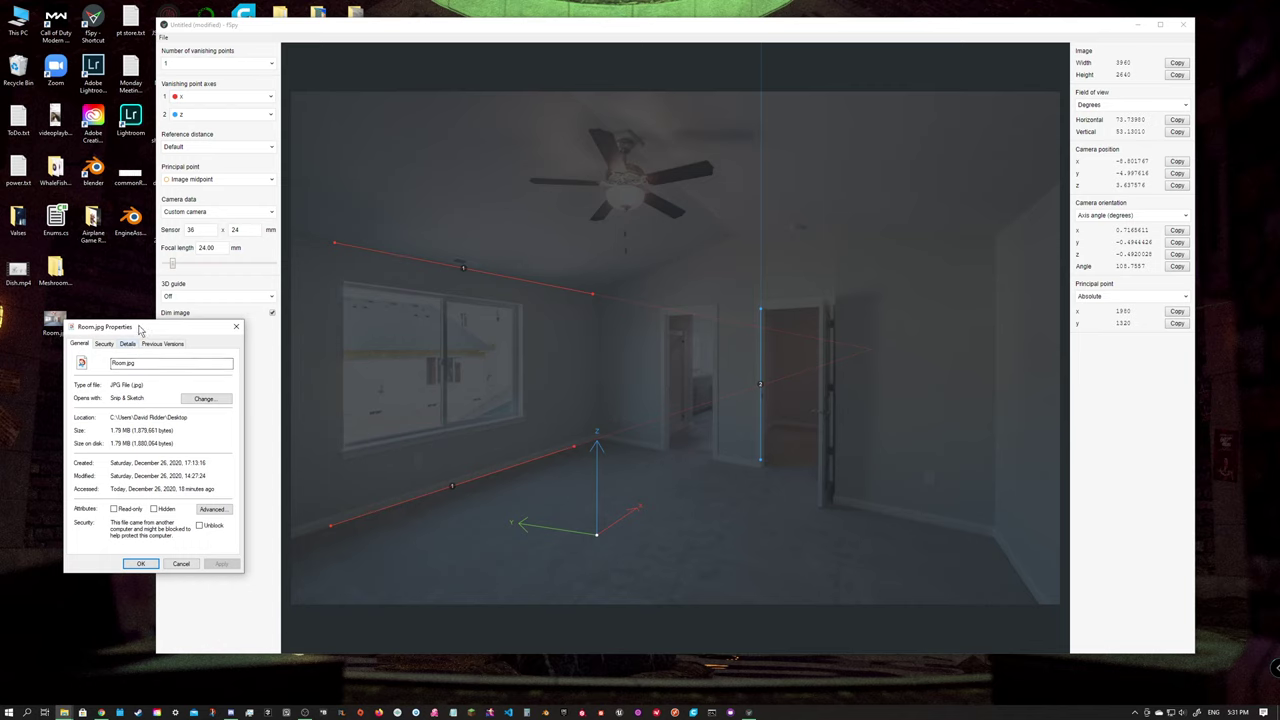
click(122, 322)
scroll(138, 440, down, 8)
click(138, 440)
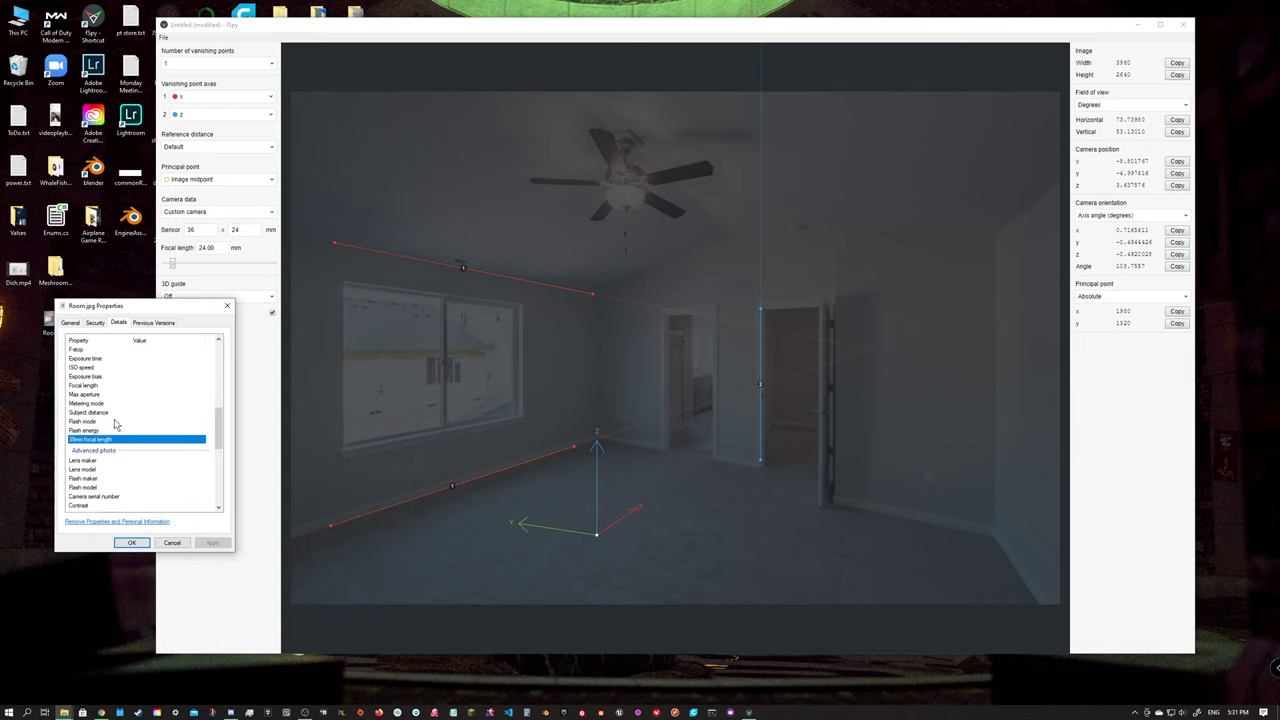
click(224, 311)
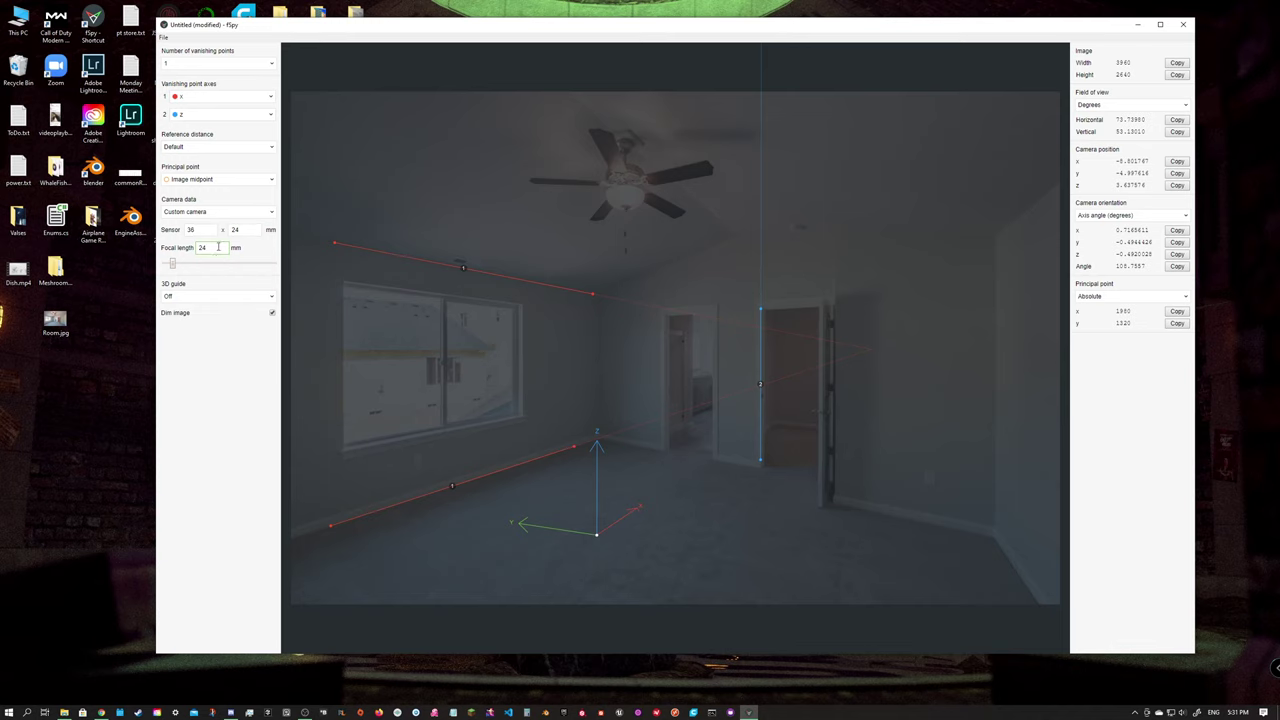
Set the camera's focal length to 15 mm and reposition the origin on the carpet nearer the window wall.
drag(206, 248, 167, 252)
key(Return)
drag(595, 536, 640, 527)
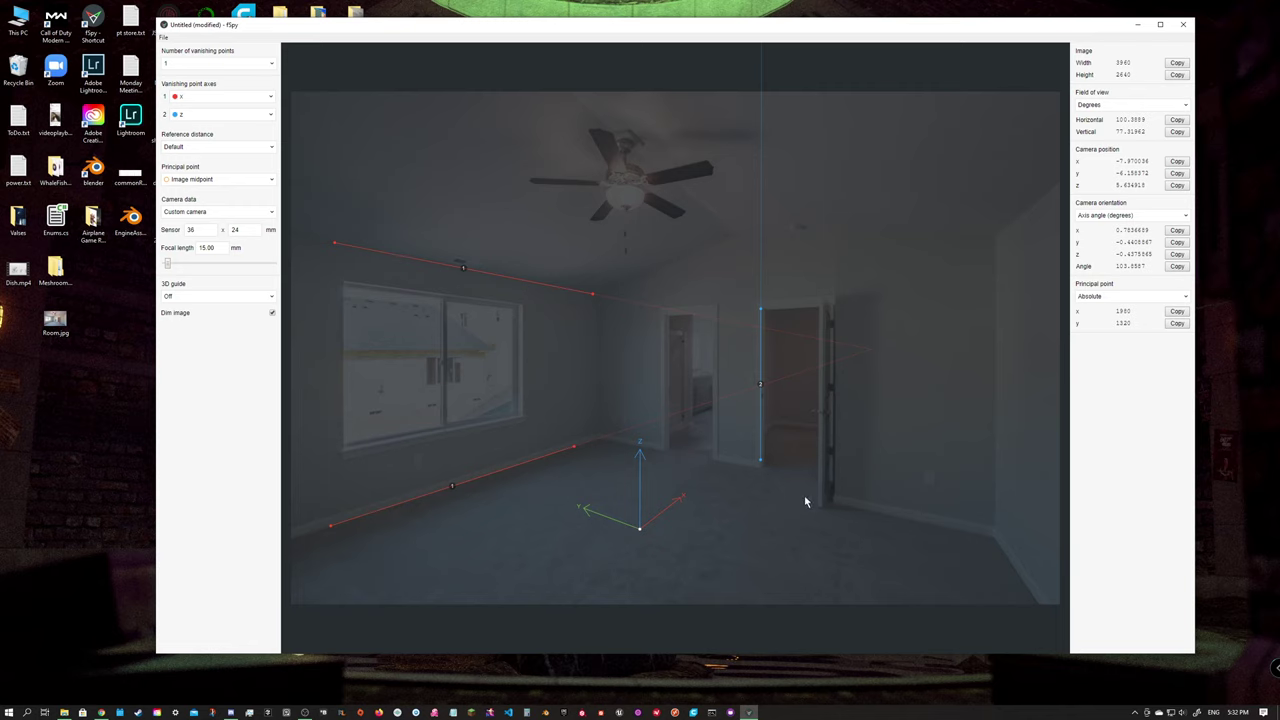
drag(640, 529, 568, 550)
Save the fSpy project on the Desktop as Room2.
click(165, 39)
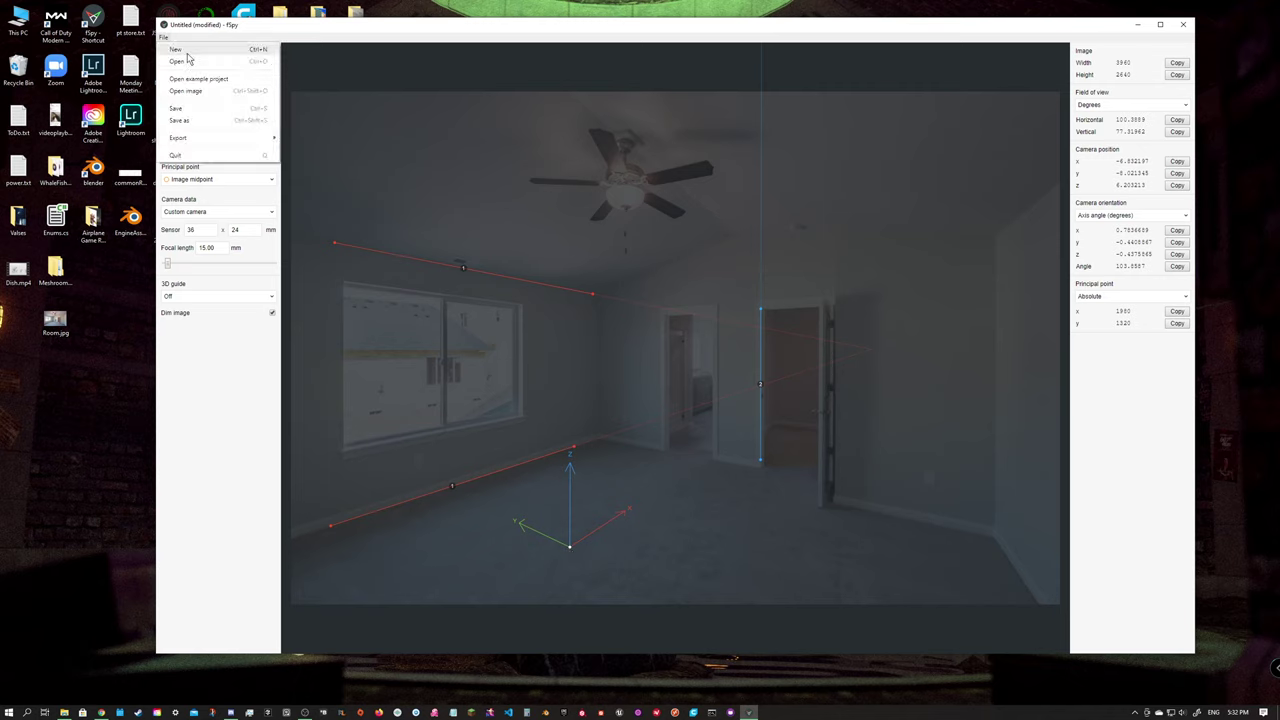
click(176, 108)
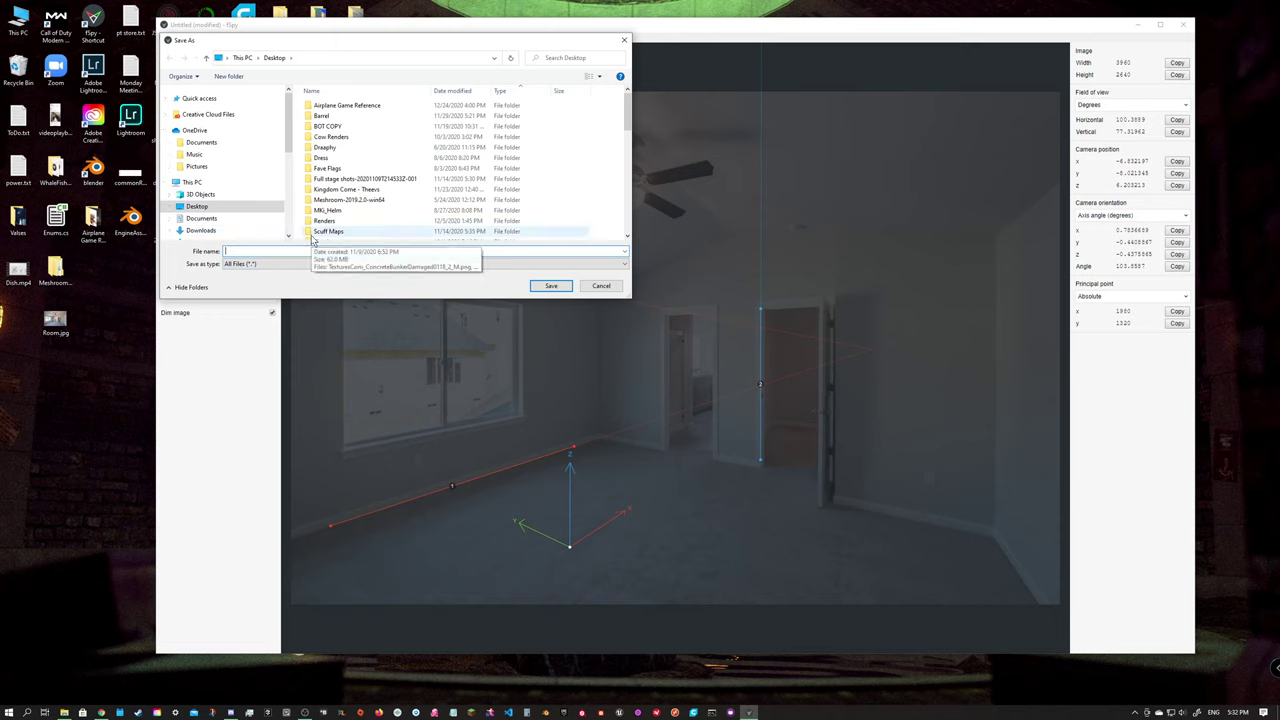
text(Room2)
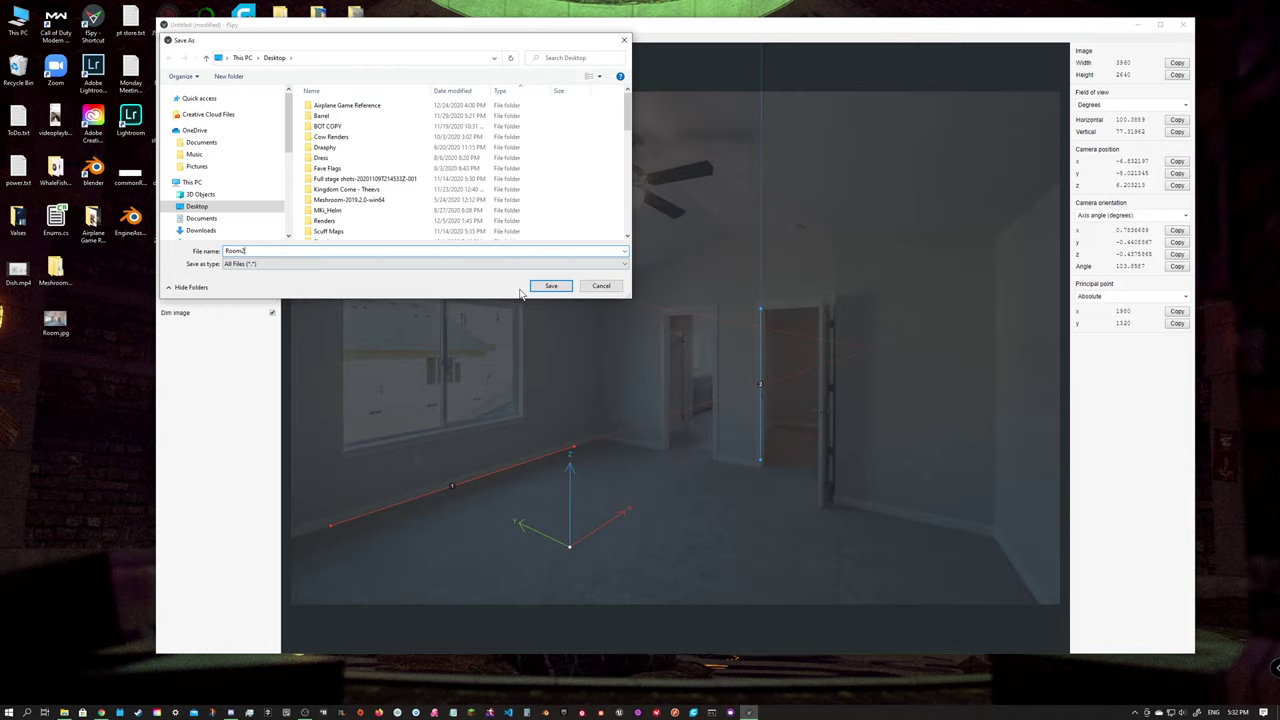
click(551, 287)
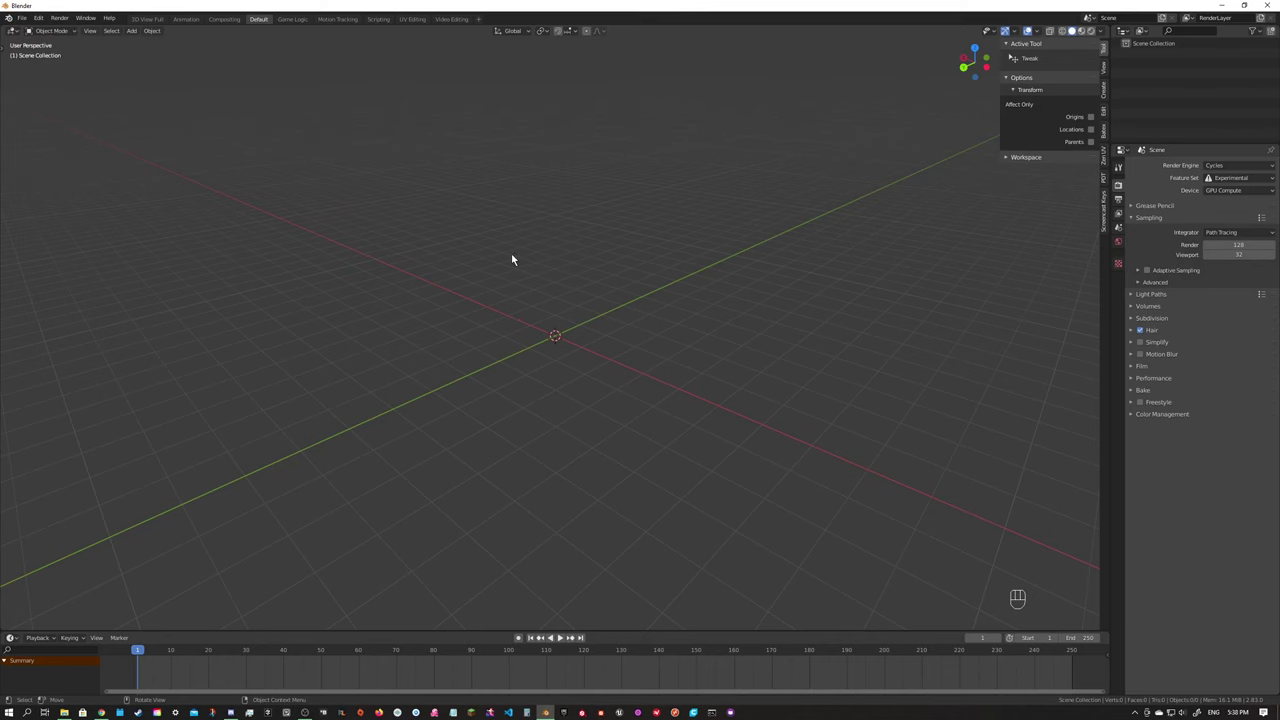
In Blender, import the fSpy project Room2.fspy from the Desktop.
click(21, 18)
mouse_move(56, 168)
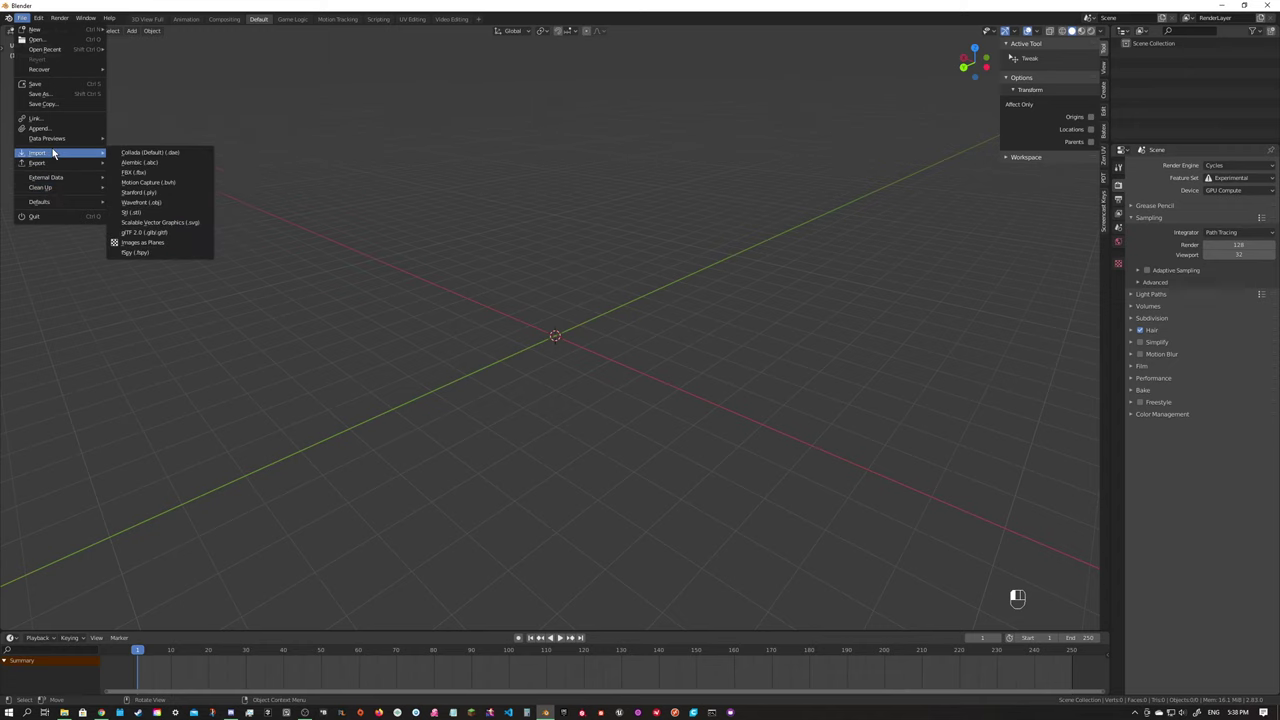
click(150, 253)
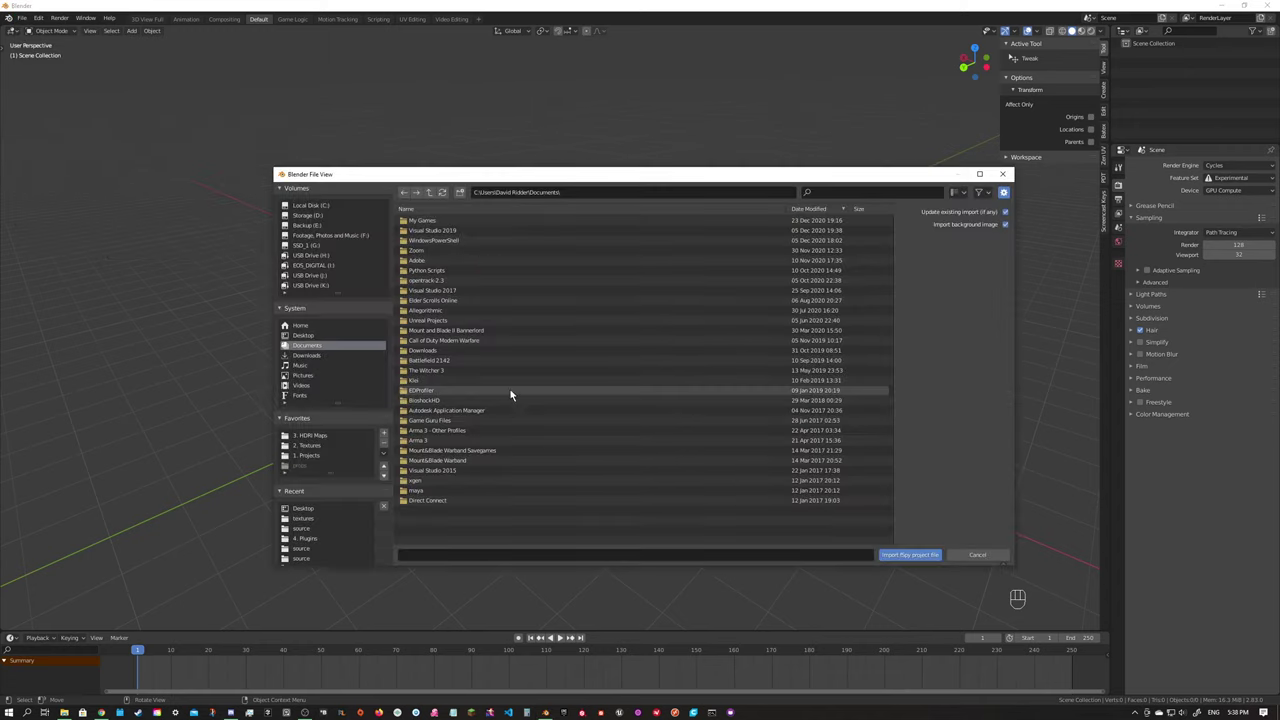
click(304, 336)
click(428, 381)
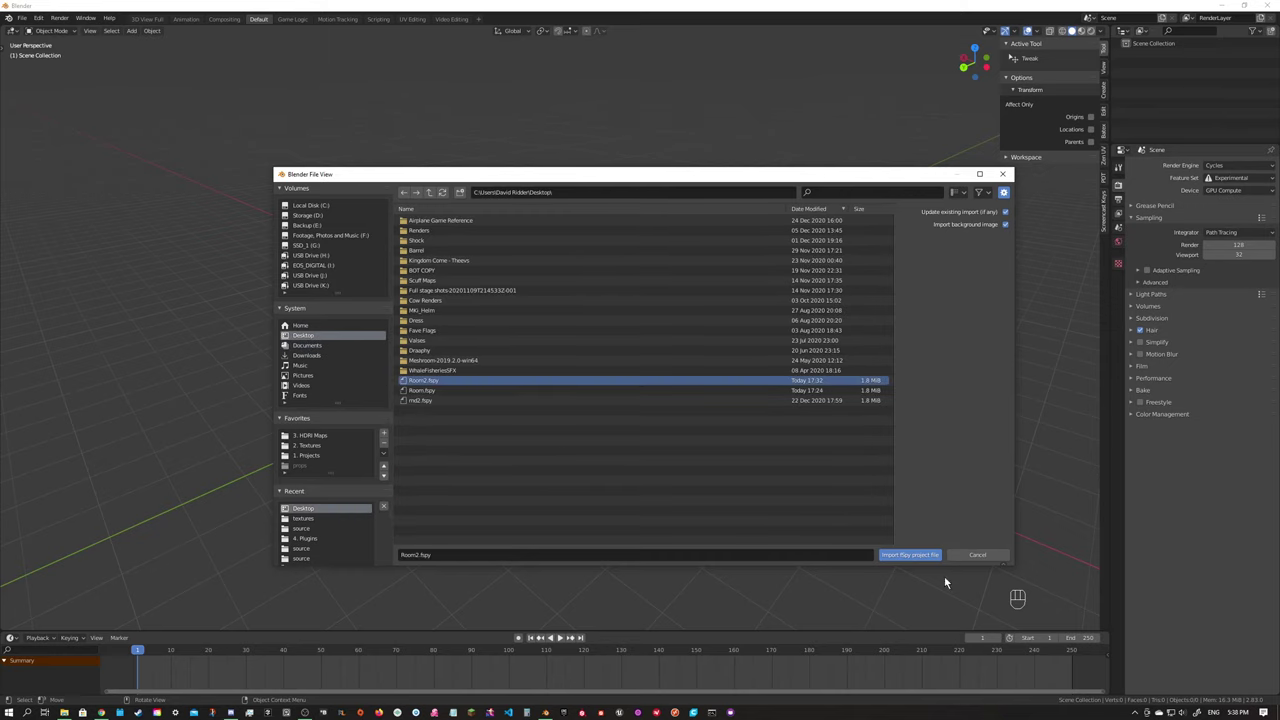
click(910, 555)
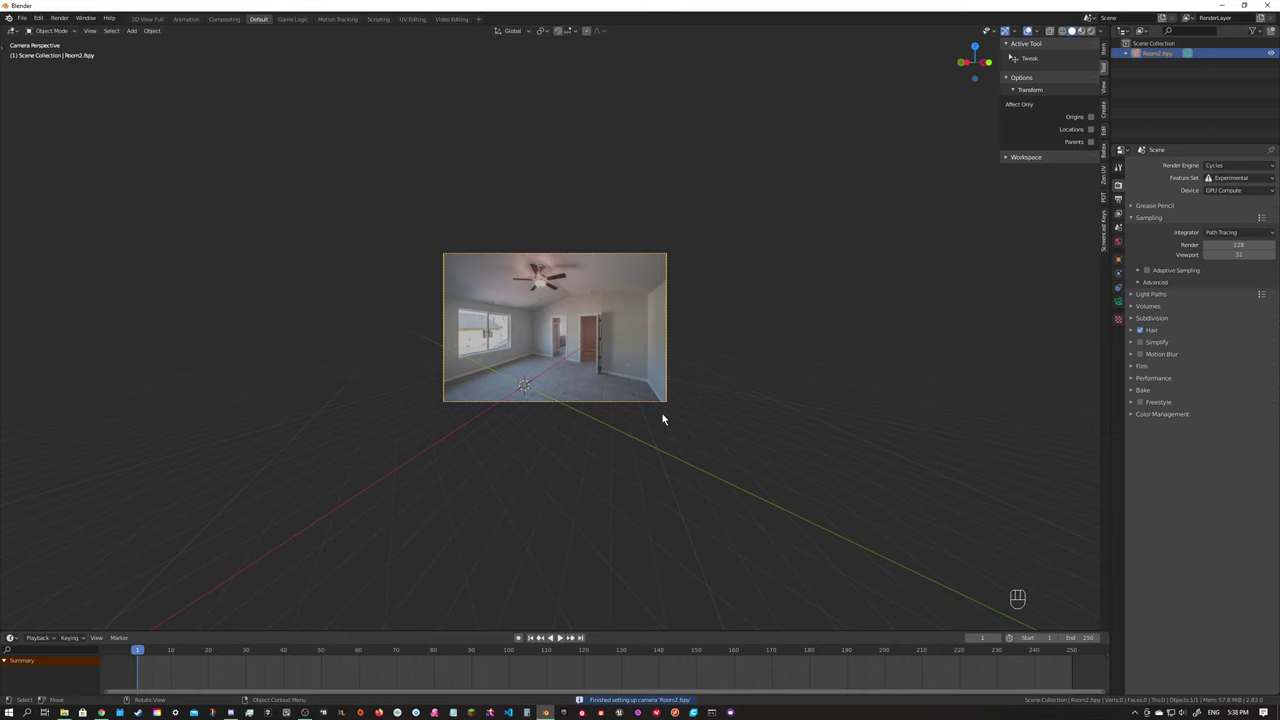
Check the output dimensions and set the imported camera's lens unit to Millimeters.
click(1119, 227)
click(1118, 199)
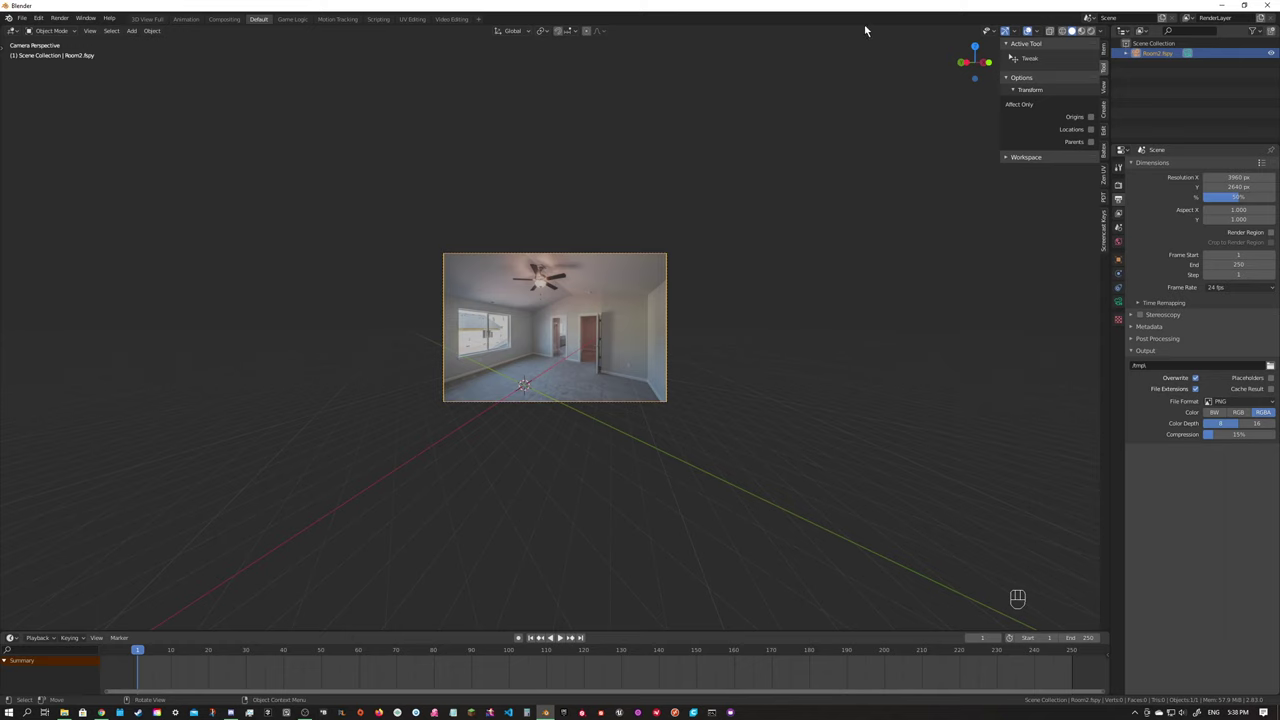
click(1118, 301)
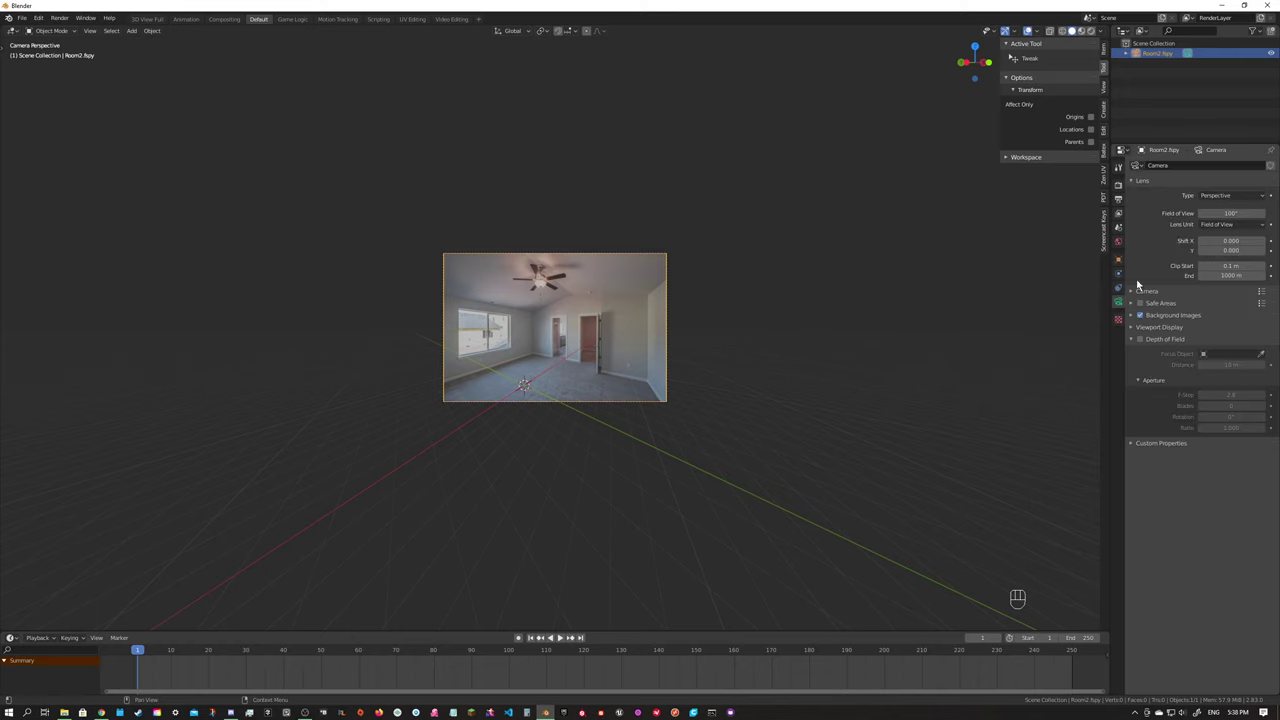
click(1215, 224)
click(1218, 240)
Add a plane at the origin on the carpet and scale it up by about 7.6.
scroll(529, 313, up, 5)
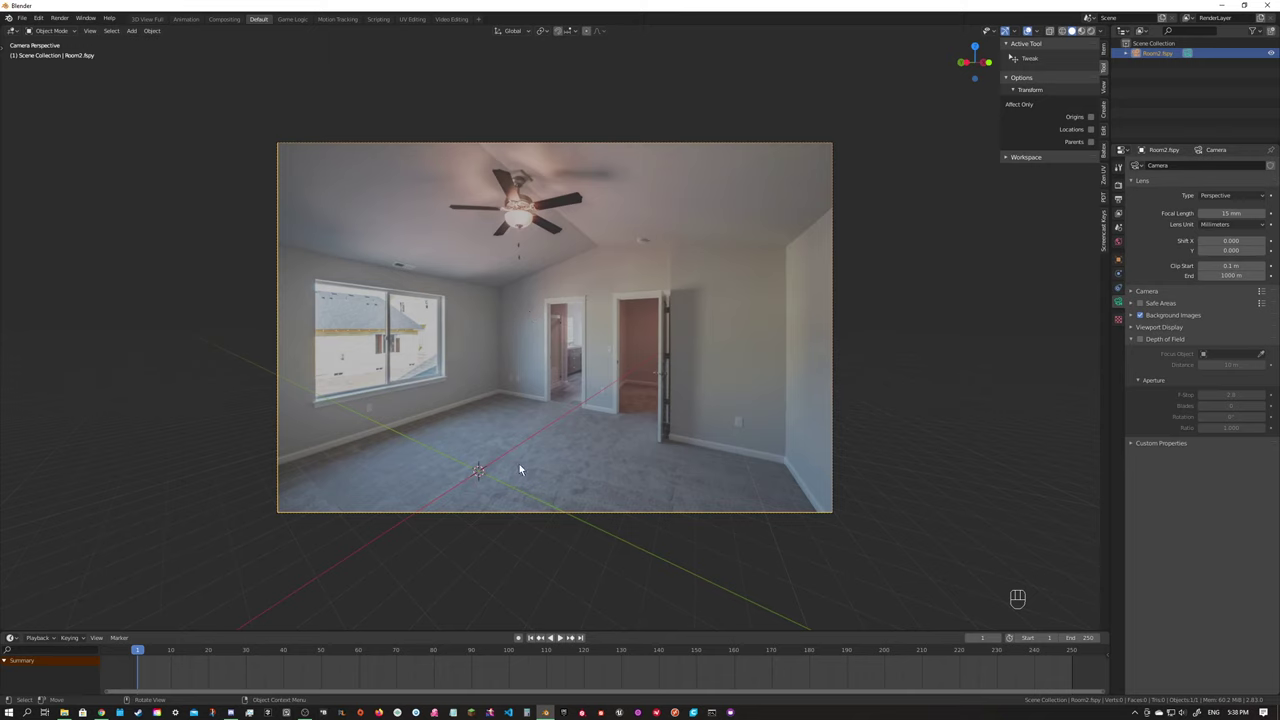
key(shift+a)
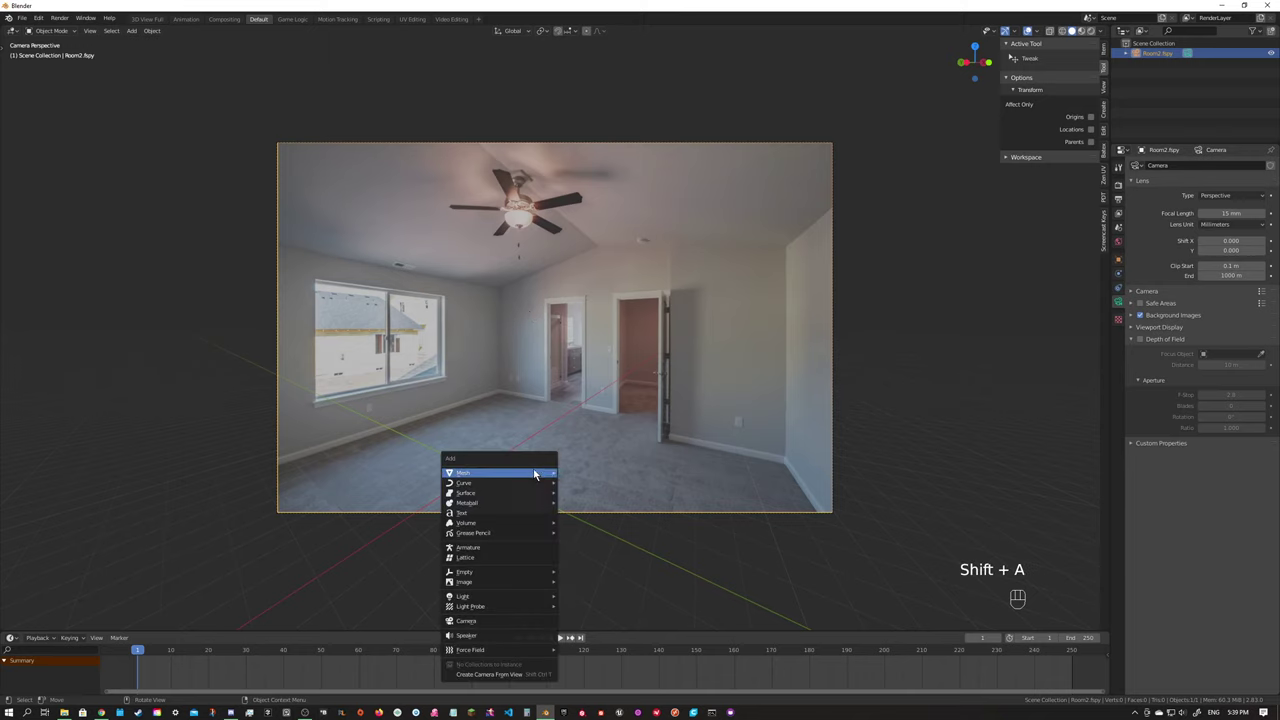
mouse_move(537, 473)
click(613, 247)
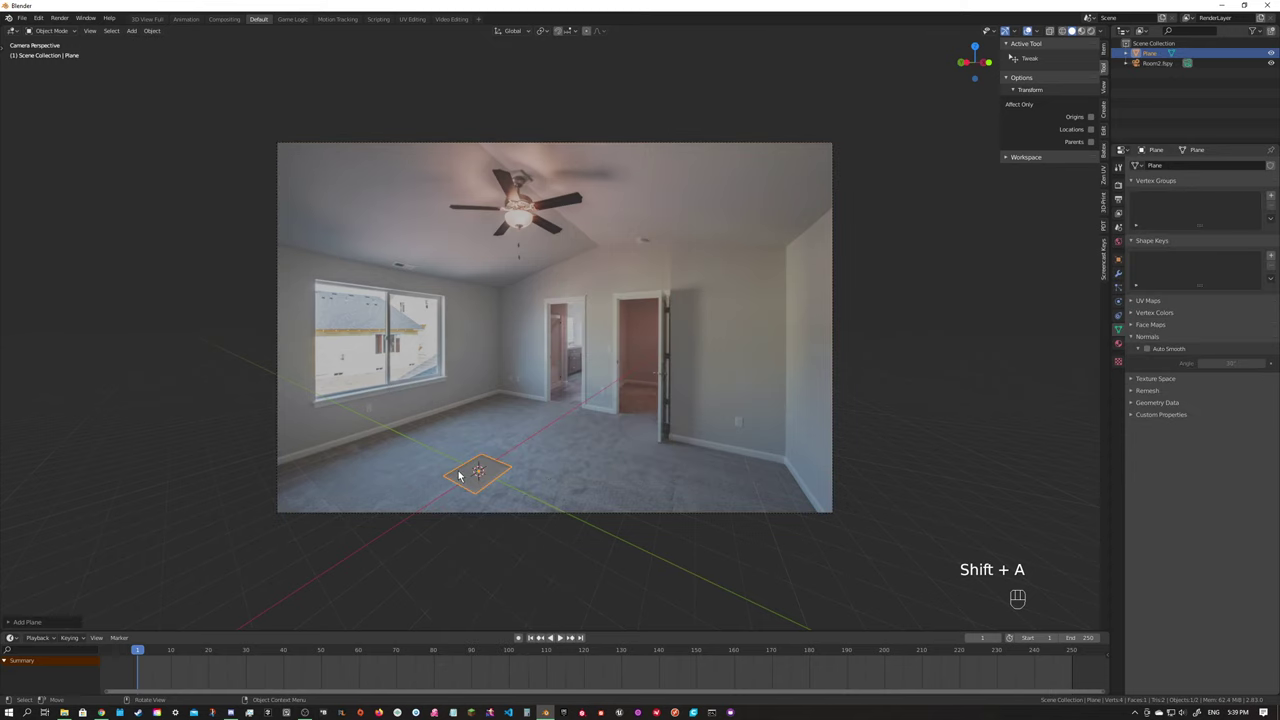
key(s)
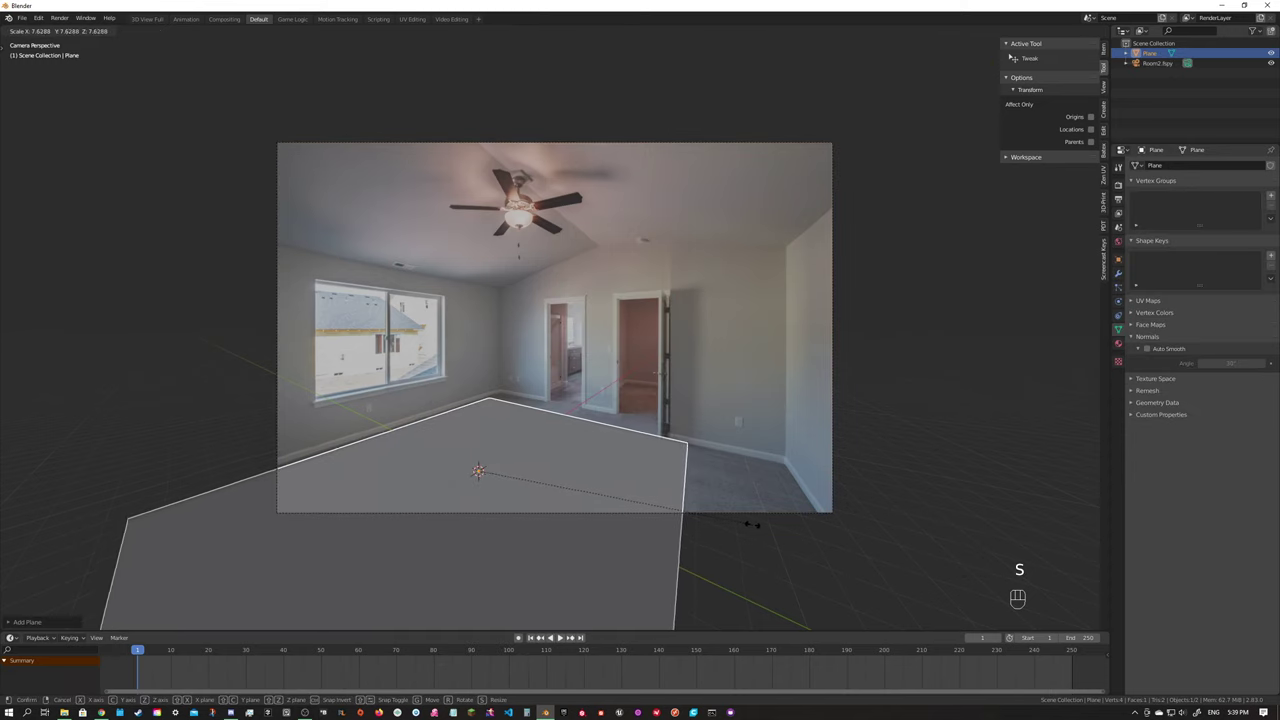
click(753, 531)
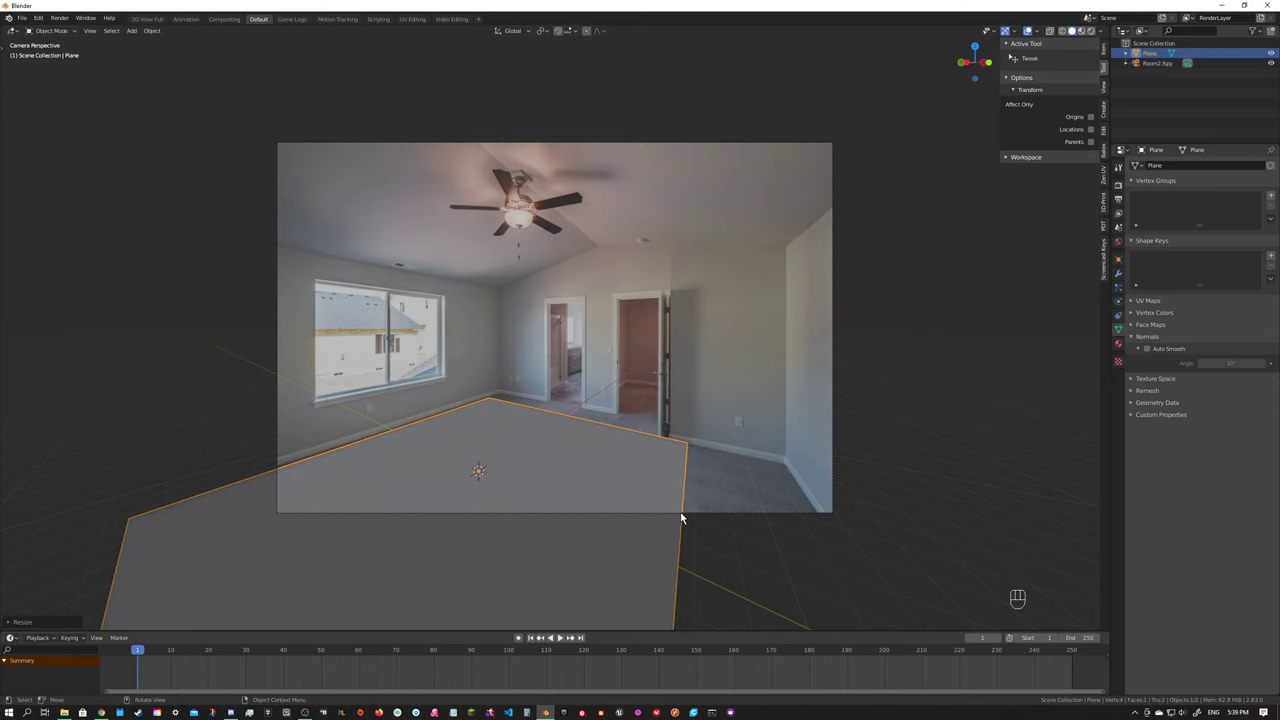
Scale the plane up slightly, by about 1.03, so its edge follows the baseboard under the window.
scroll(590, 493, up, 4)
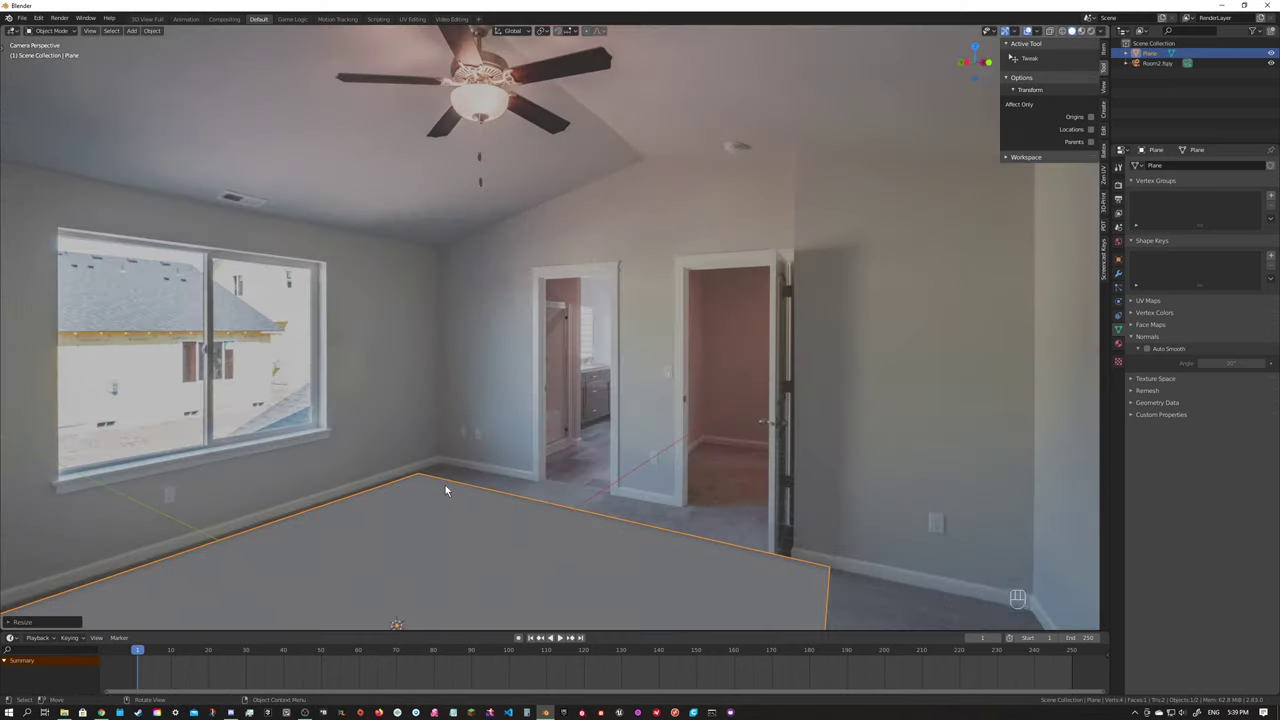
shift+middle_drag(443, 486, 557, 429)
key(s)
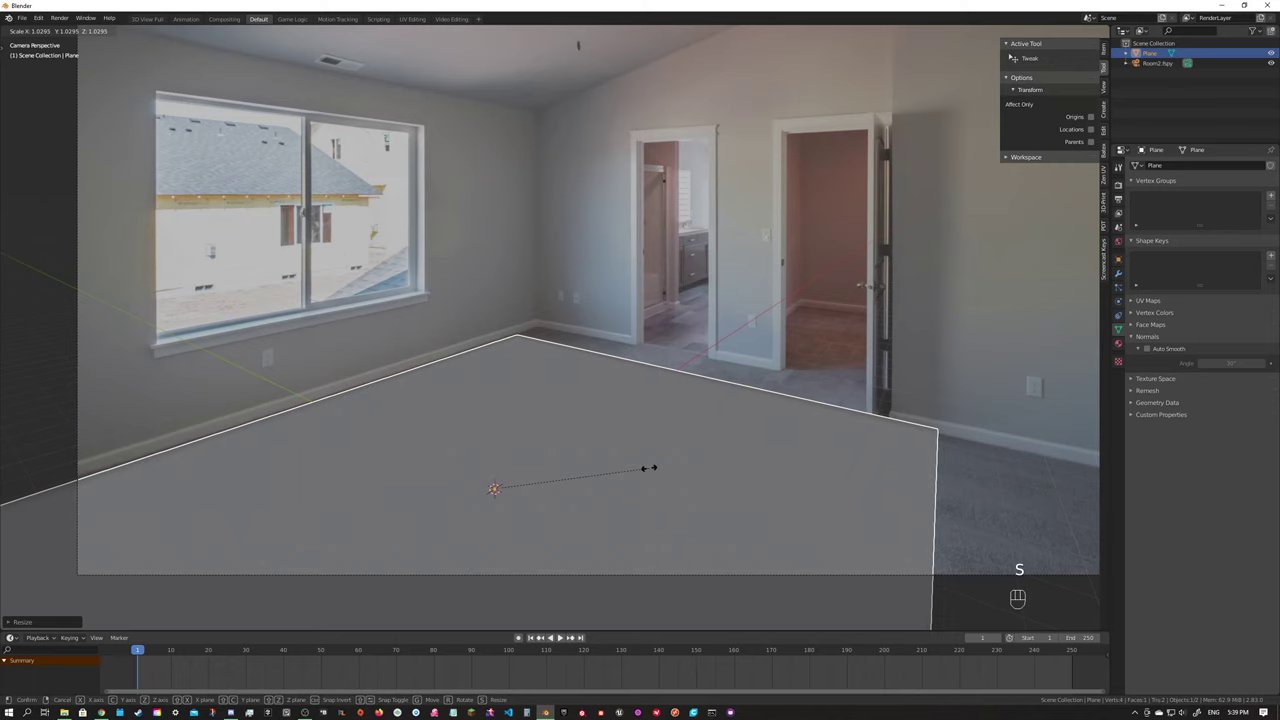
click(649, 470)
key(Tab)
click(517, 337)
shift+click(937, 430)
scroll(965, 498, down, 3)
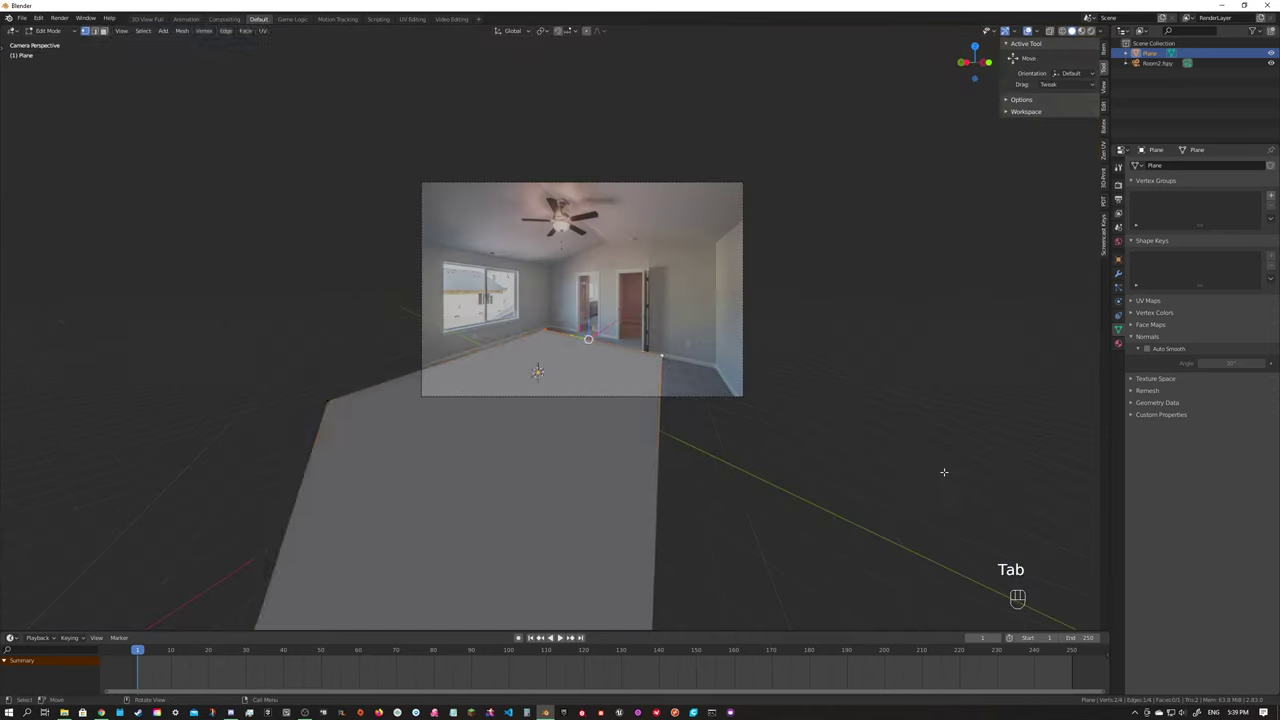
key(Tab)
Select the plane's side edge opposite the window wall and move it along Y by about 1.18 m to the open door.
middle_drag(728, 466, 655, 431)
scroll(620, 460, down, 3)
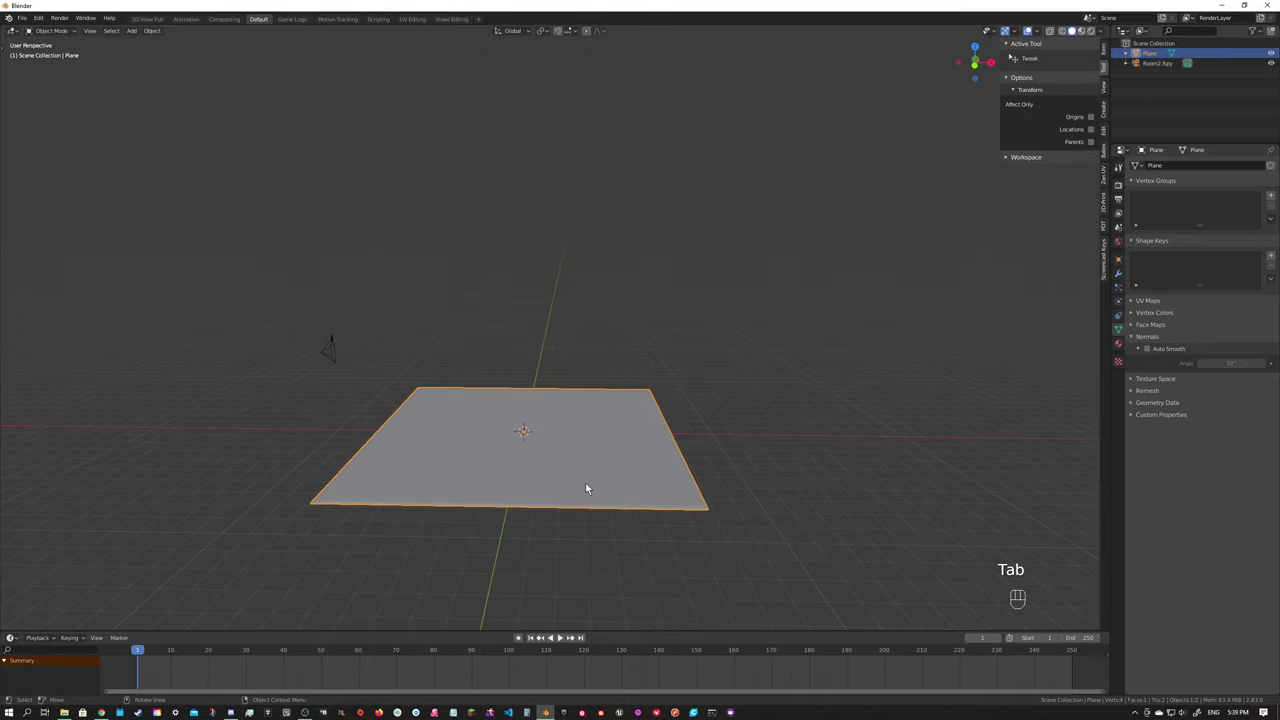
middle_drag(586, 488, 672, 486)
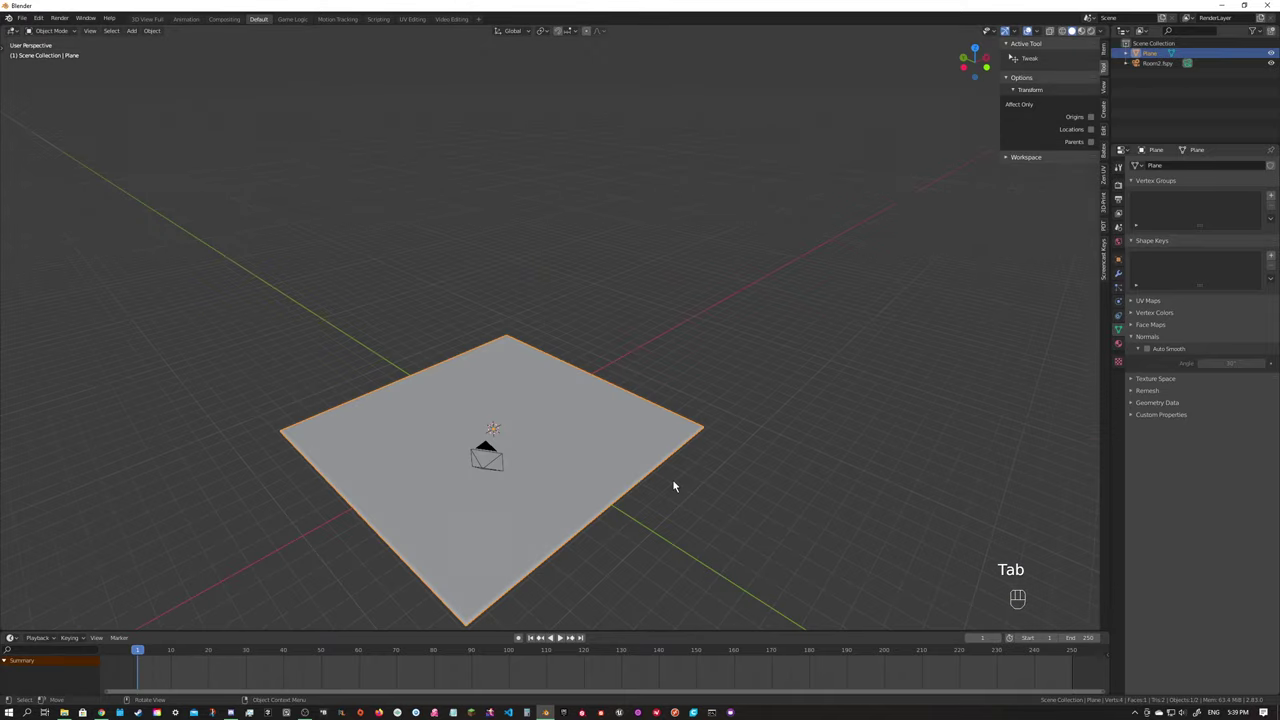
key(Tab)
shift+click(703, 427)
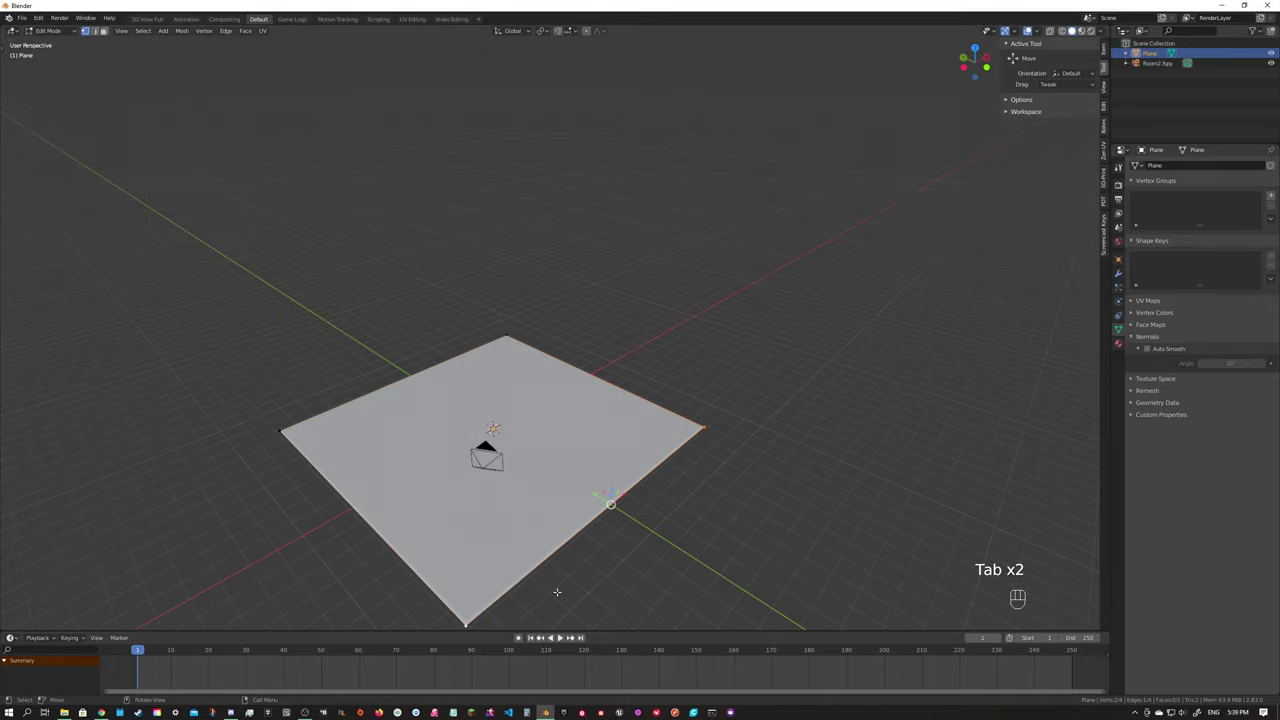
key(KP_0)
scroll(652, 465, up, 4)
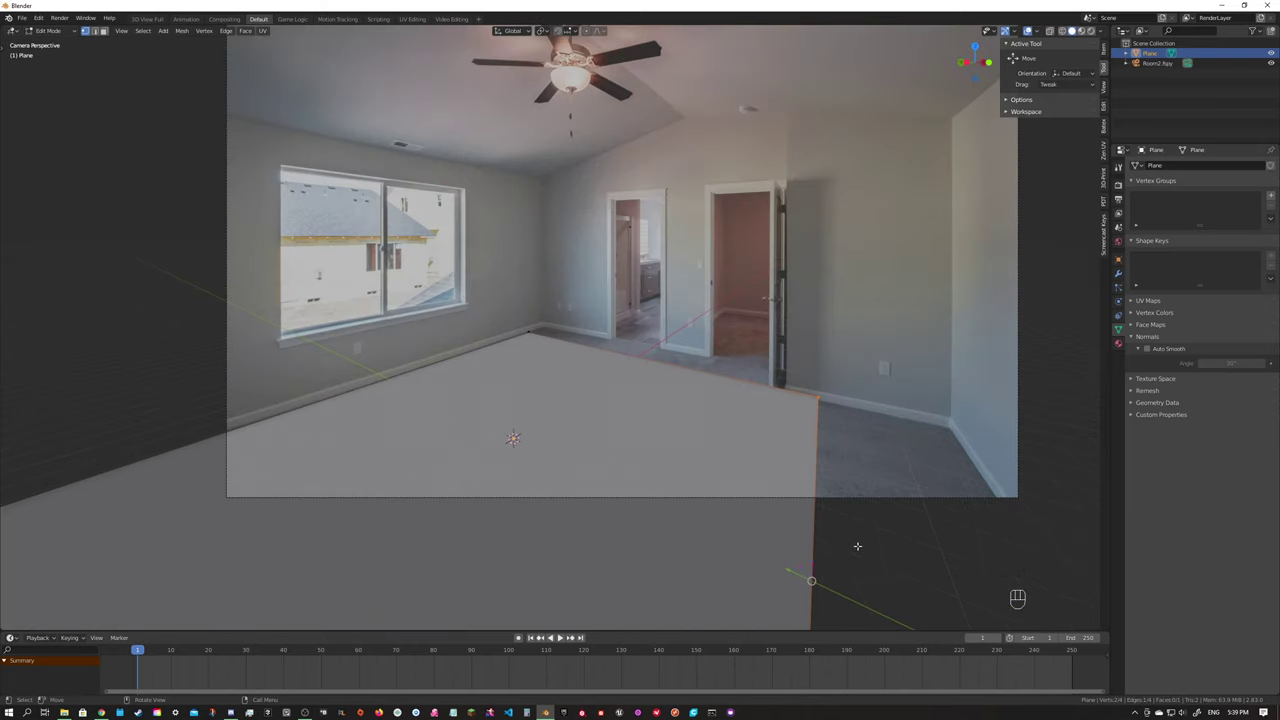
key(g)
key(y)
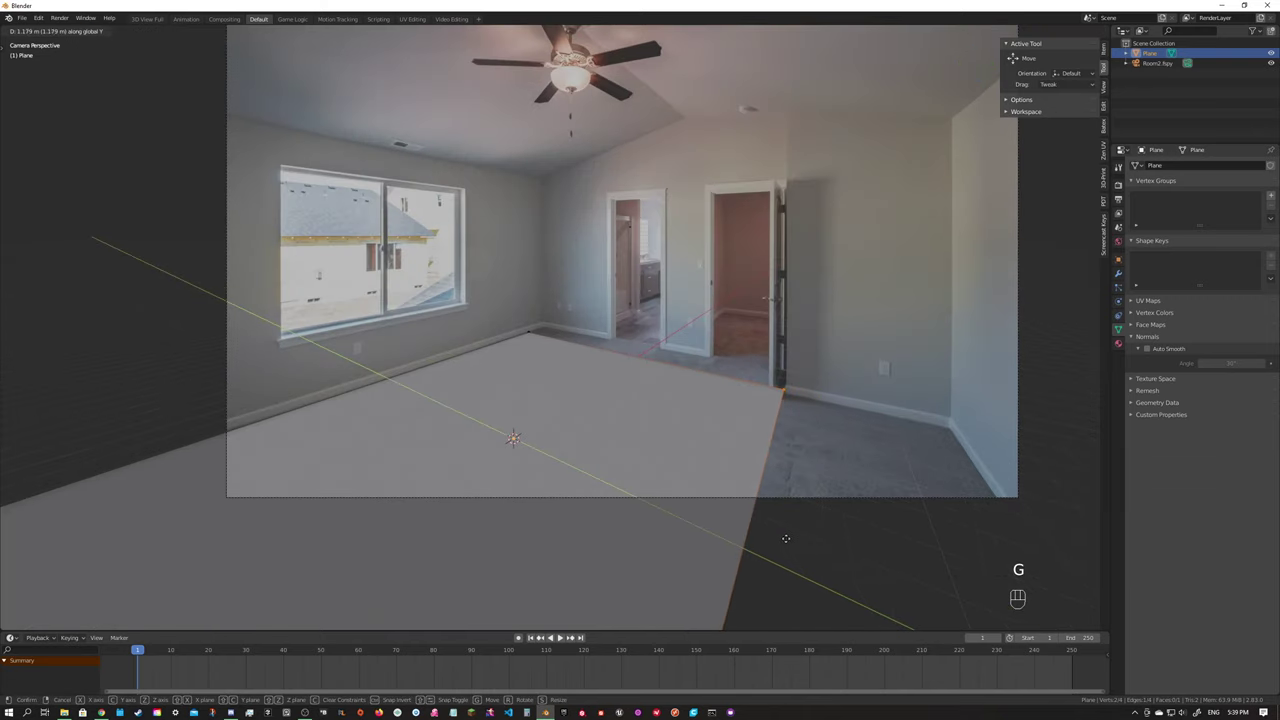
click(786, 538)
Move the plane's far edge slightly along X to line up with the baseboard to the right of the open door.
scroll(771, 432, up, 1)
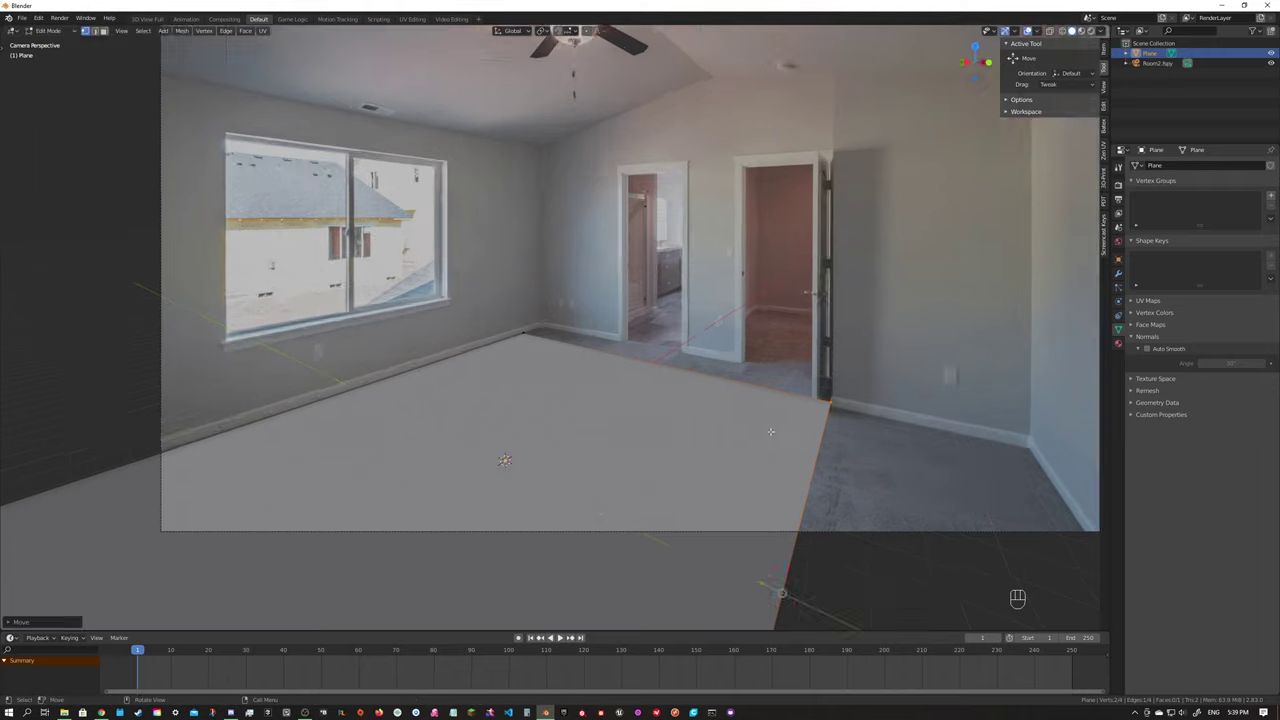
scroll(771, 432, up, 4)
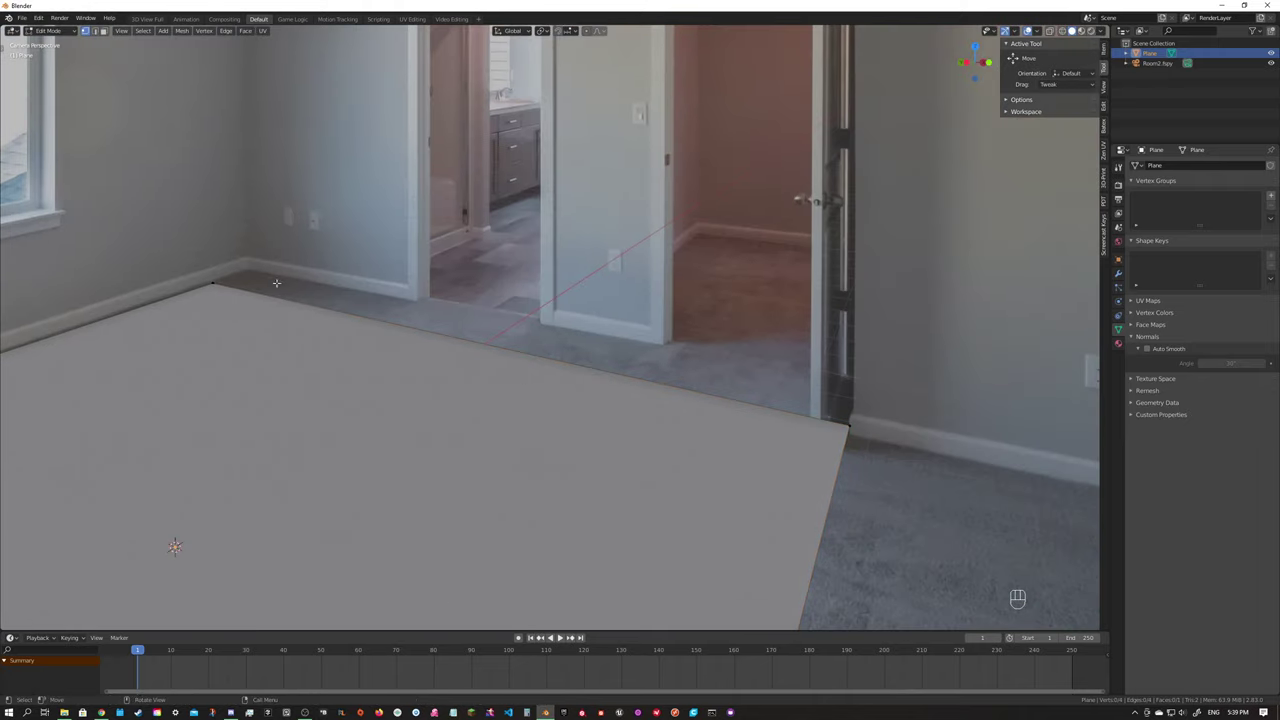
shift+click(213, 283)
key(g)
key(x)
click(458, 349)
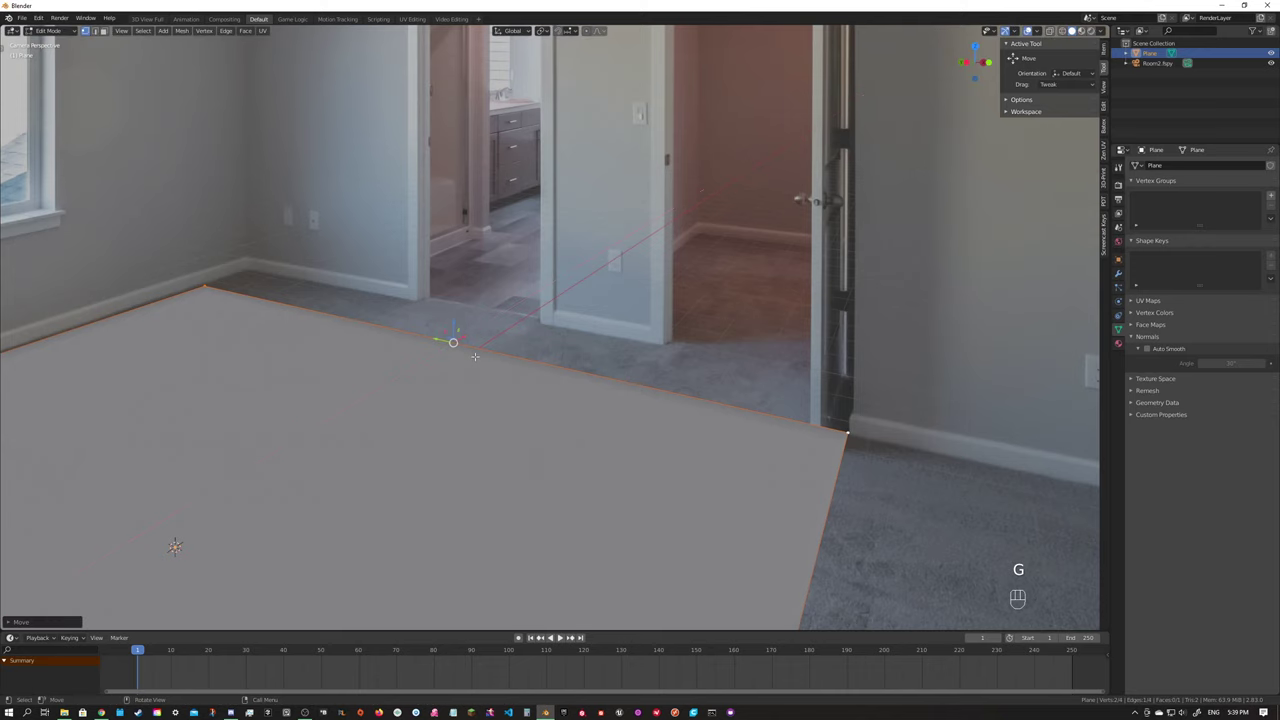
Extrude the plane's far edge along X to the wall with the two doorways.
key(e)
key(x)
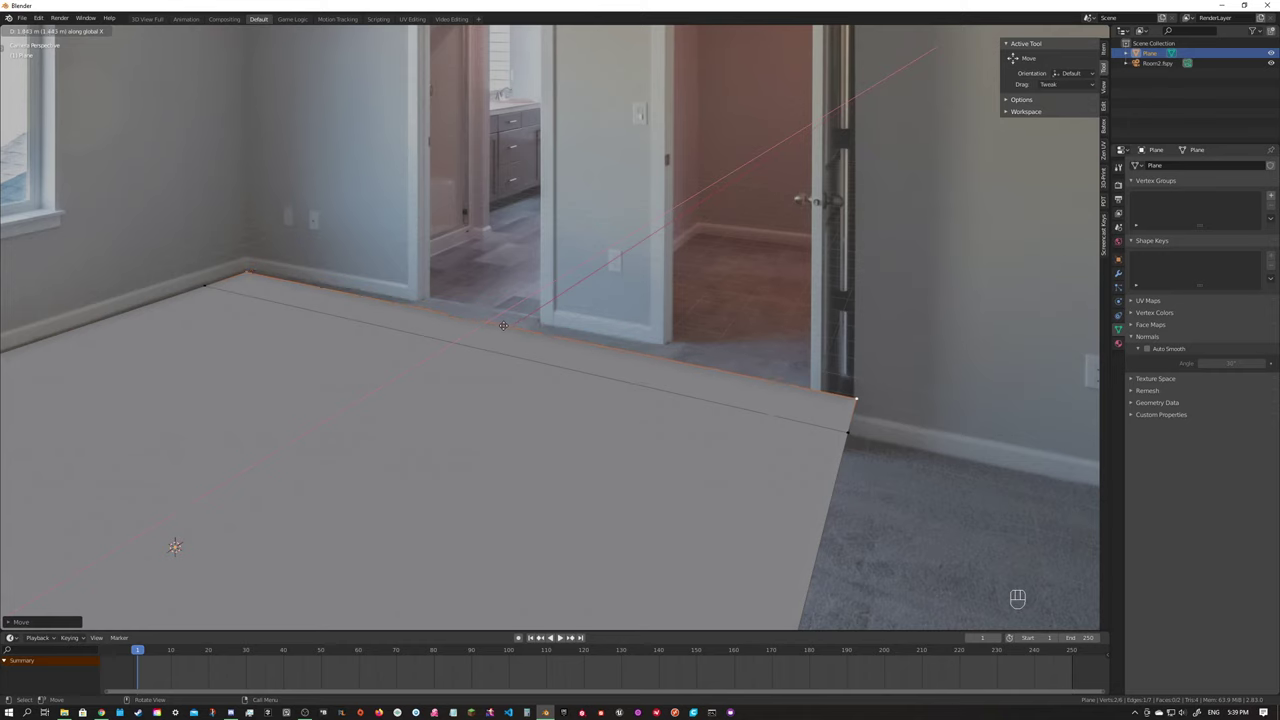
click(507, 320)
Extrude the side edge by the open door along Y to the room's right-hand corner.
scroll(661, 524, down, 5)
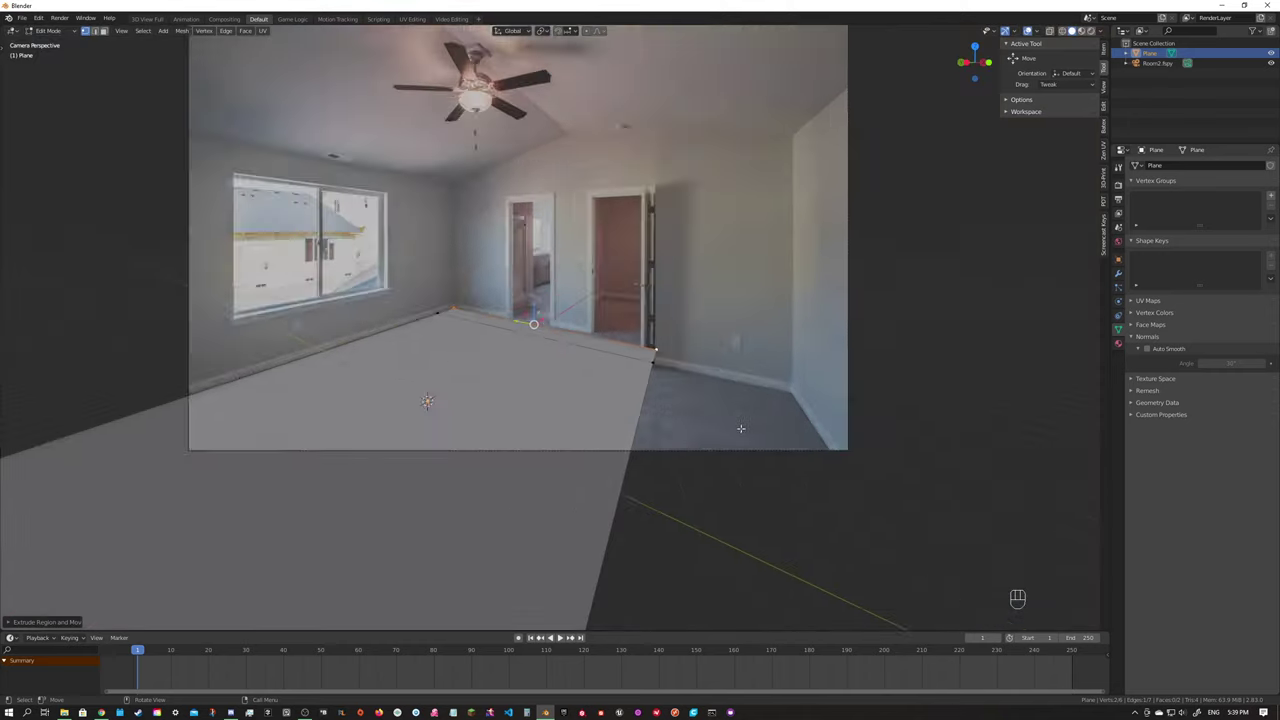
shift+middle_drag(661, 524, 626, 311)
key(KP_0)
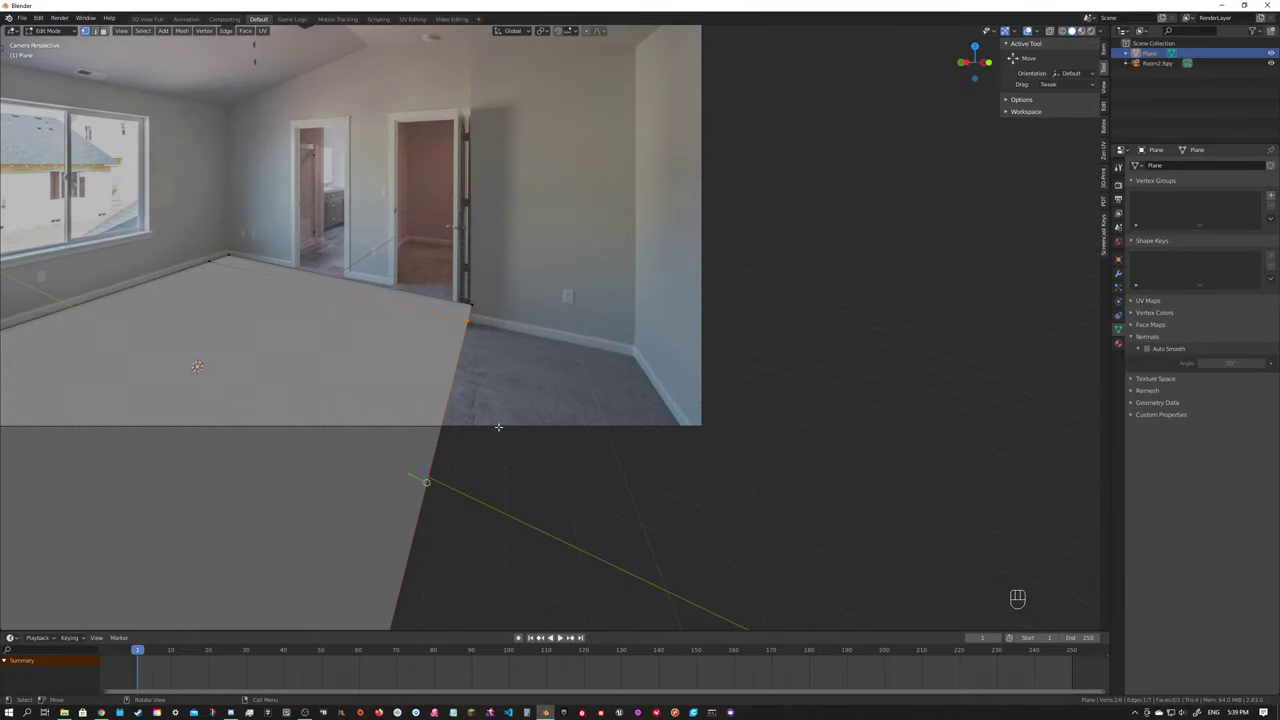
key(e)
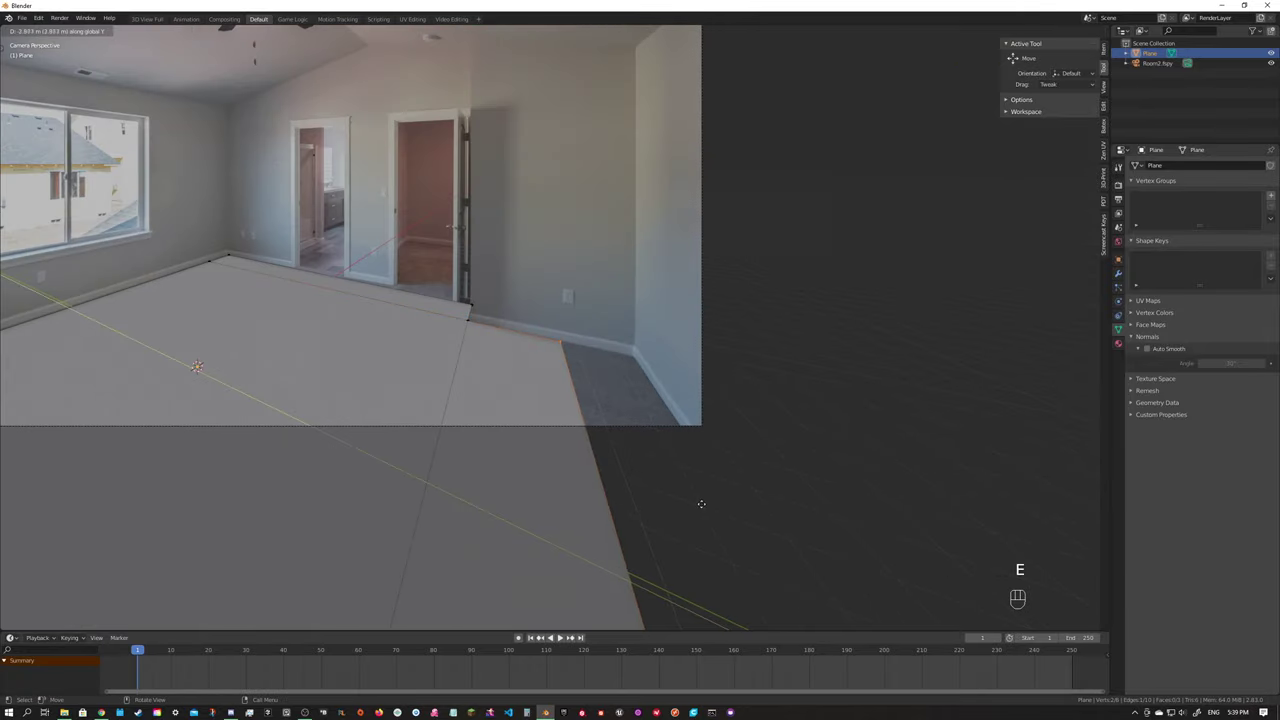
click(882, 527)
Extrude the floor's outer boundary edges upward to form low walls around the room.
scroll(586, 443, up, 3)
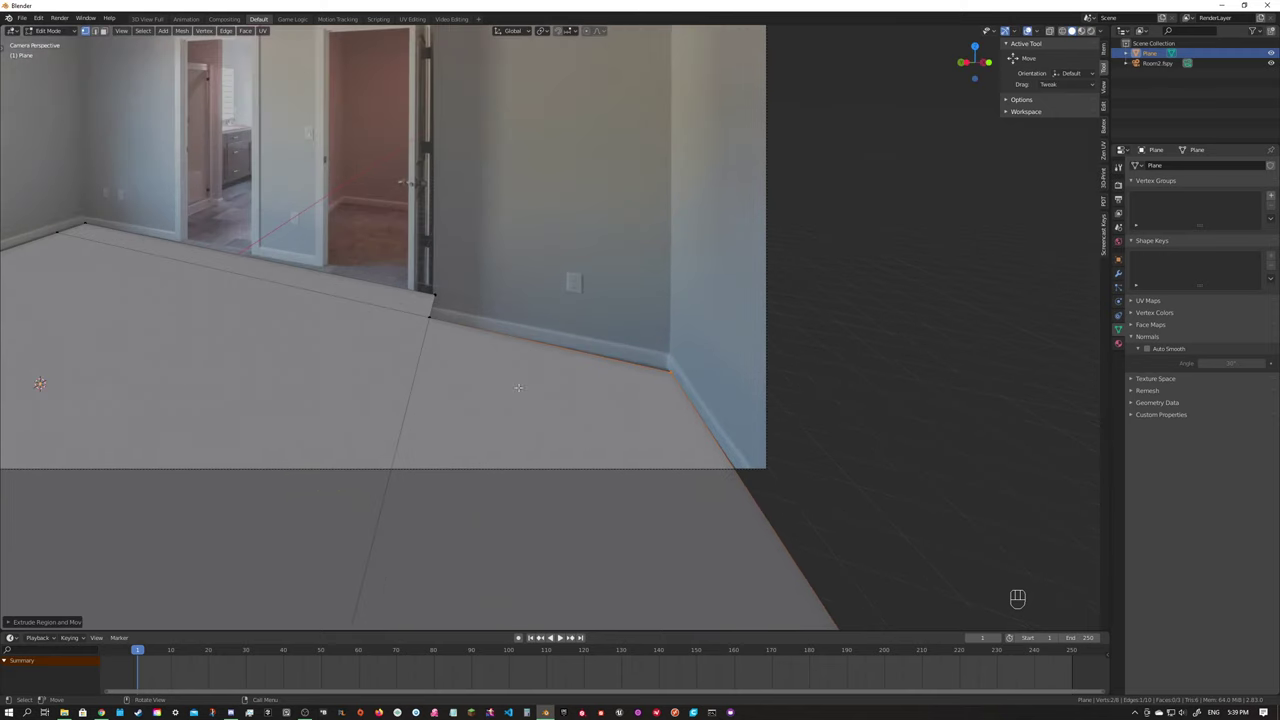
middle_drag(461, 350, 874, 389)
key(KP_0)
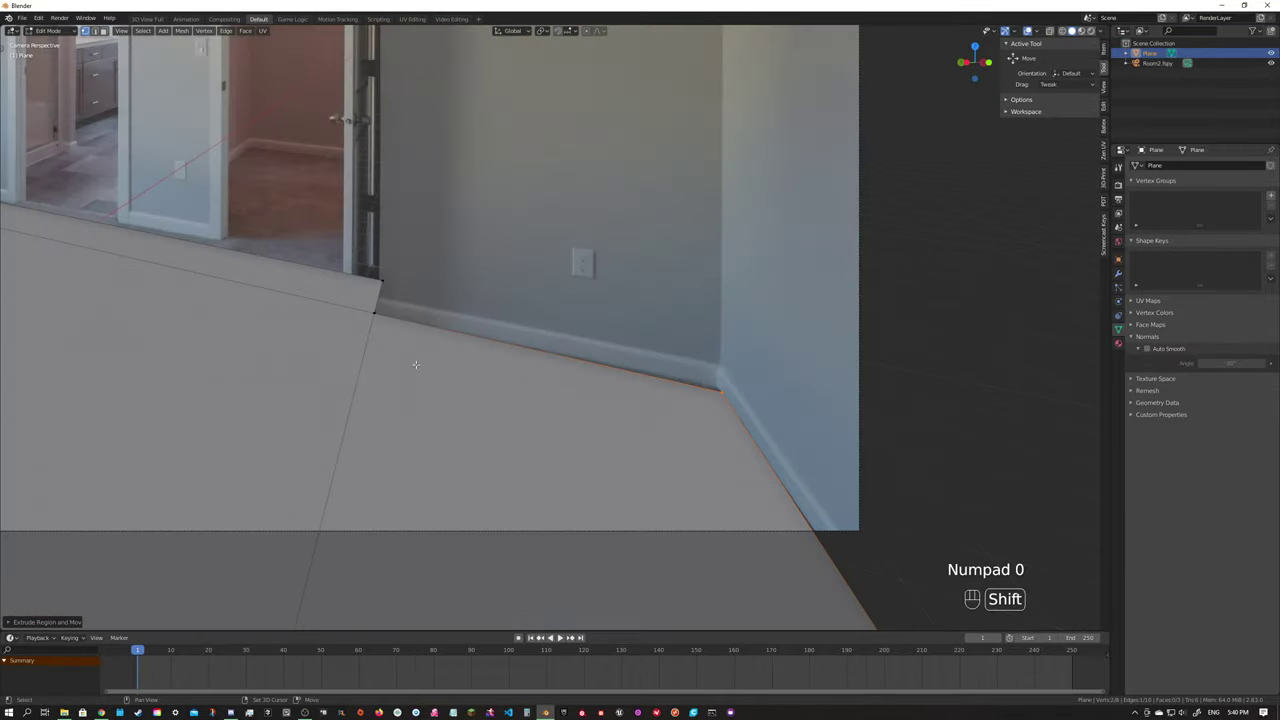
shift+middle_drag(416, 364, 778, 477)
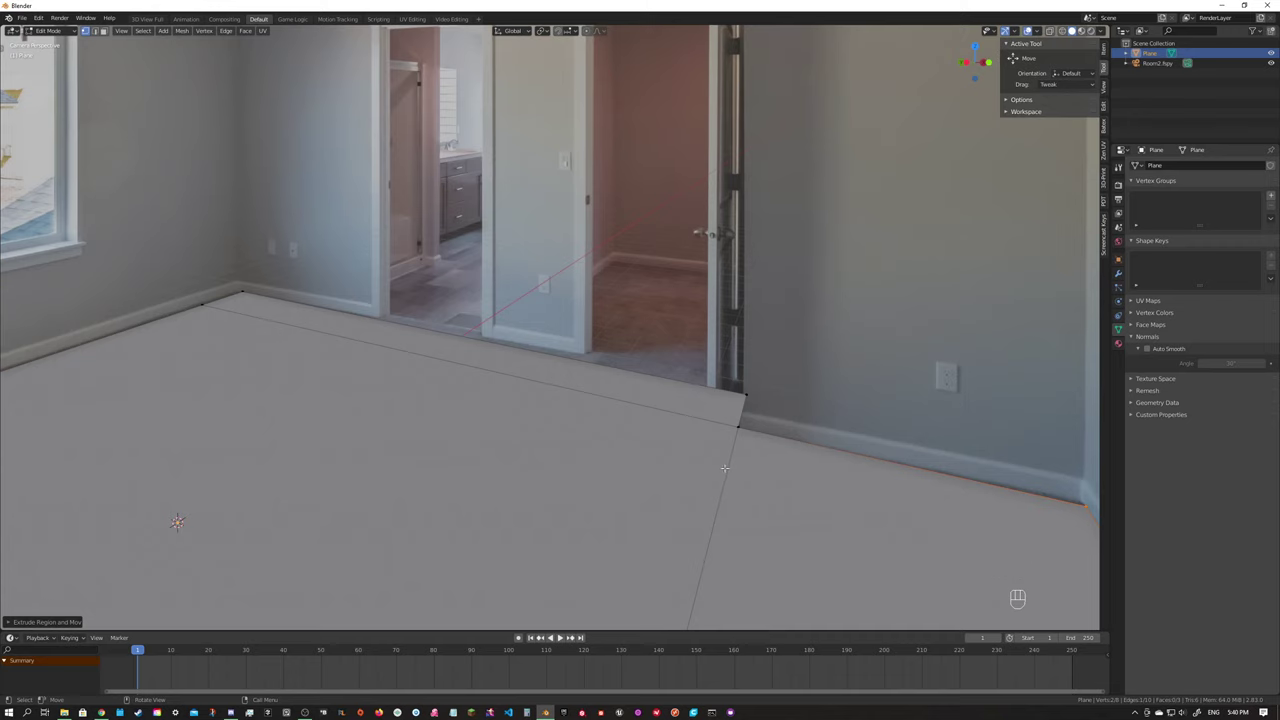
scroll(724, 468, down, 4)
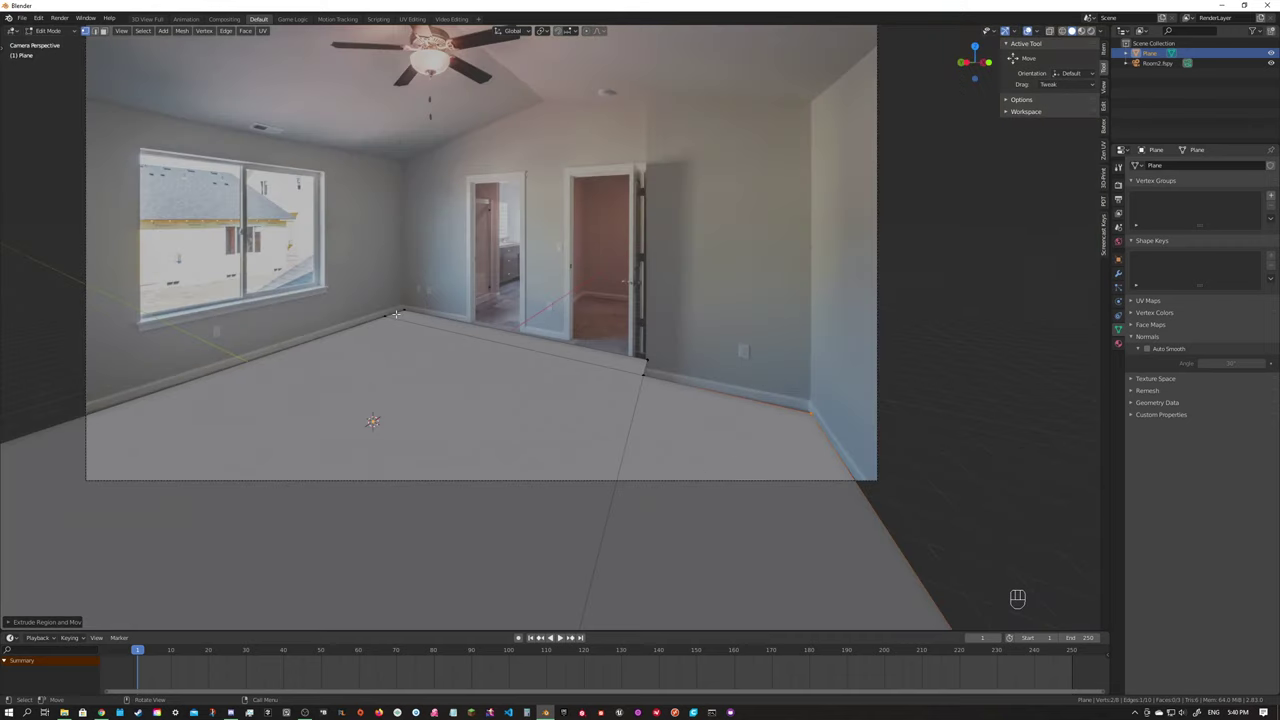
key(2)
key(3)
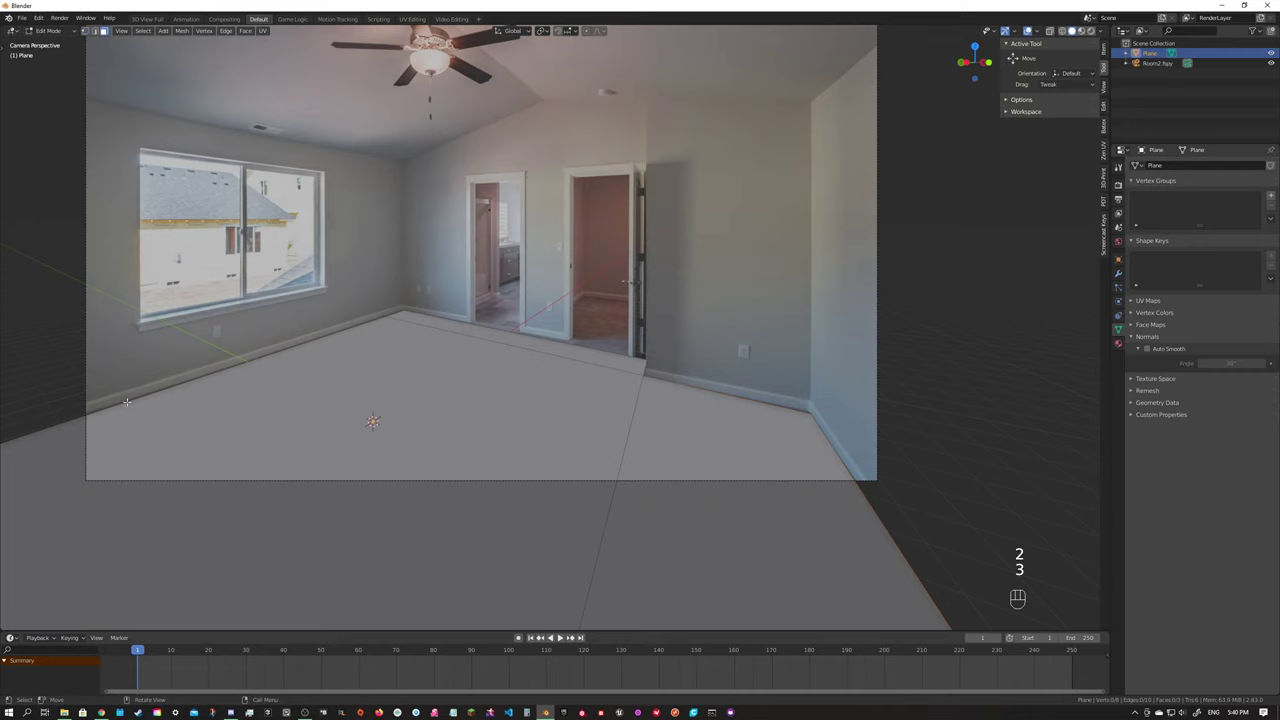
click(188, 381)
key(2)
click(314, 339)
shift+click(568, 343)
shift+click(695, 388)
shift+click(644, 370)
middle_drag(644, 370, 424, 543)
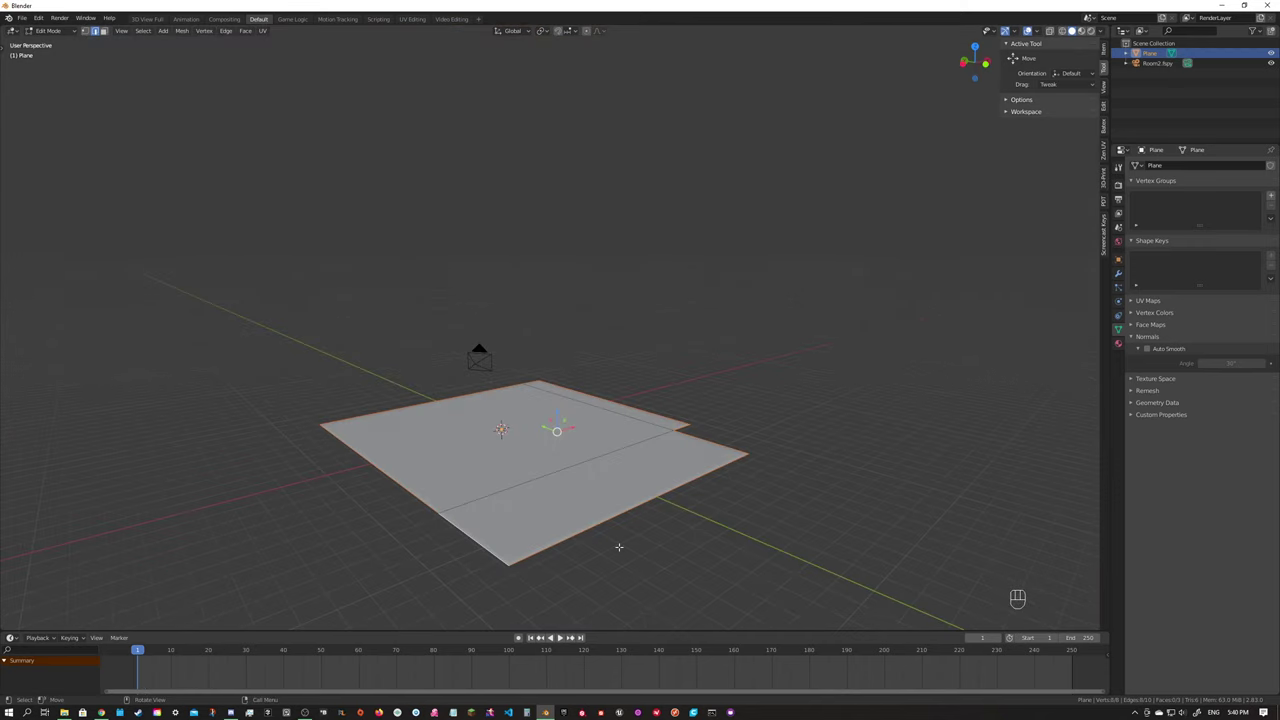
key(e)
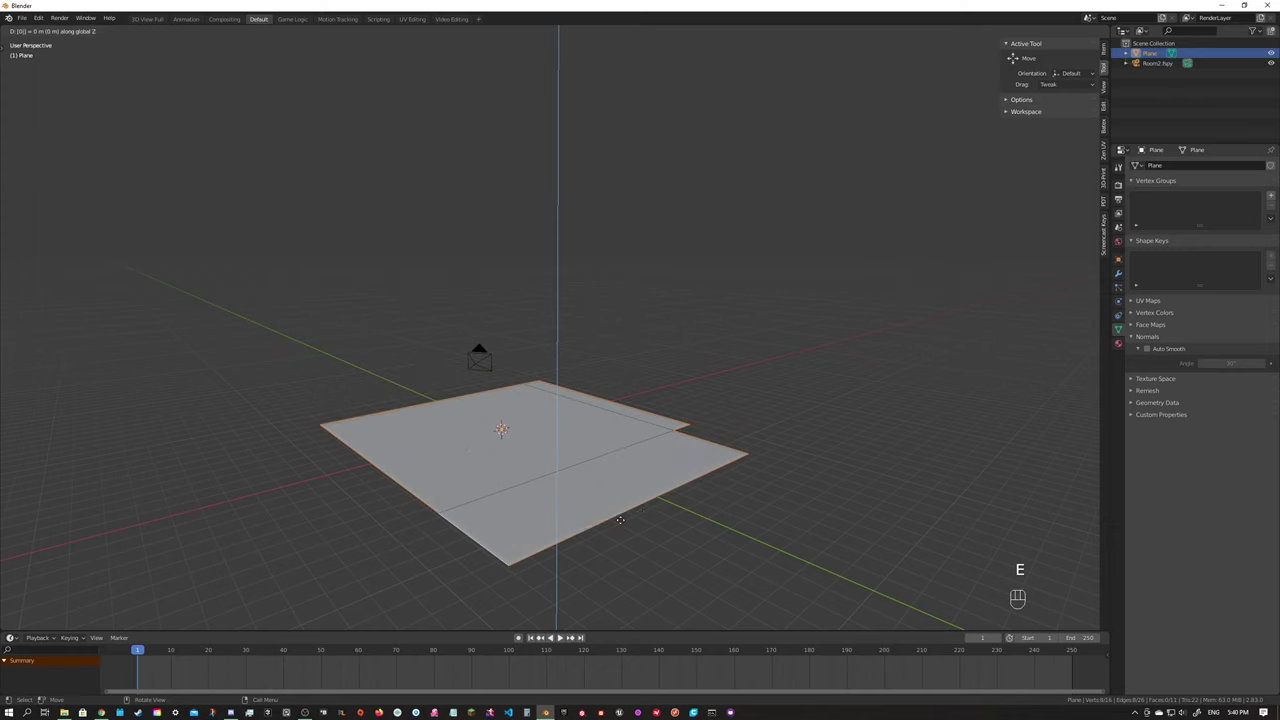
key(Escape)
key(g)
key(g)
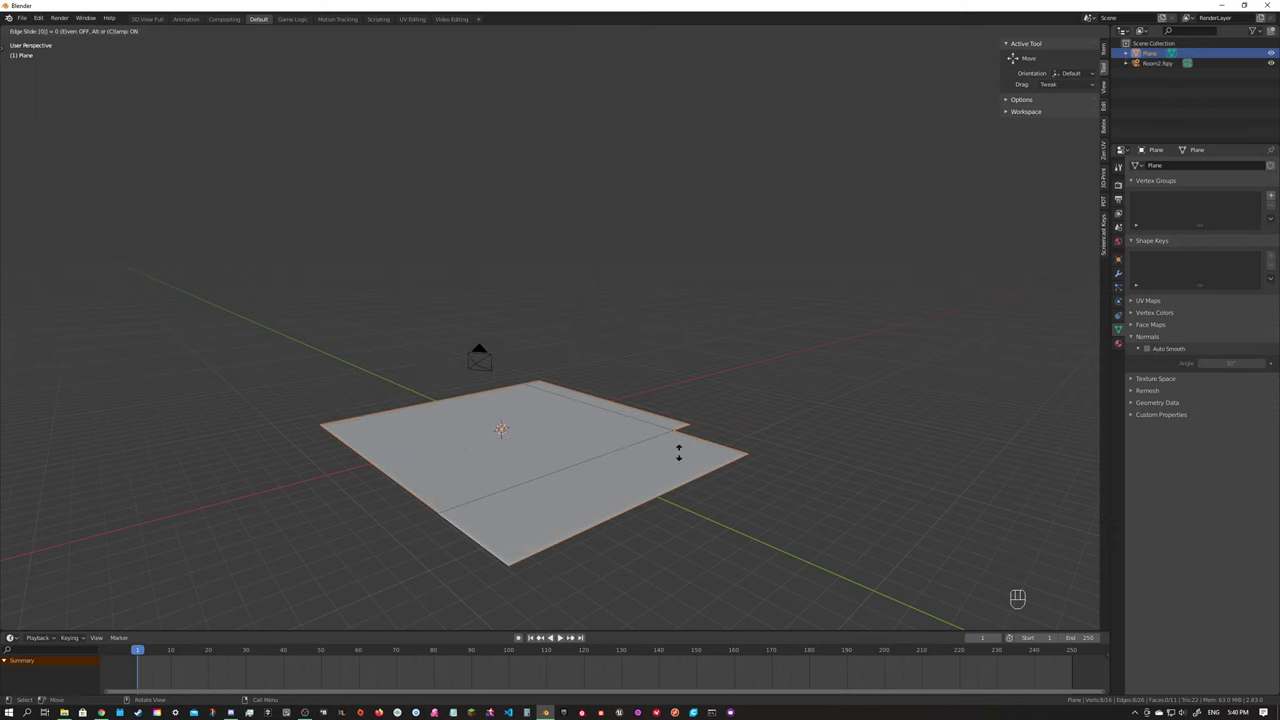
right_click(604, 370)
key(g)
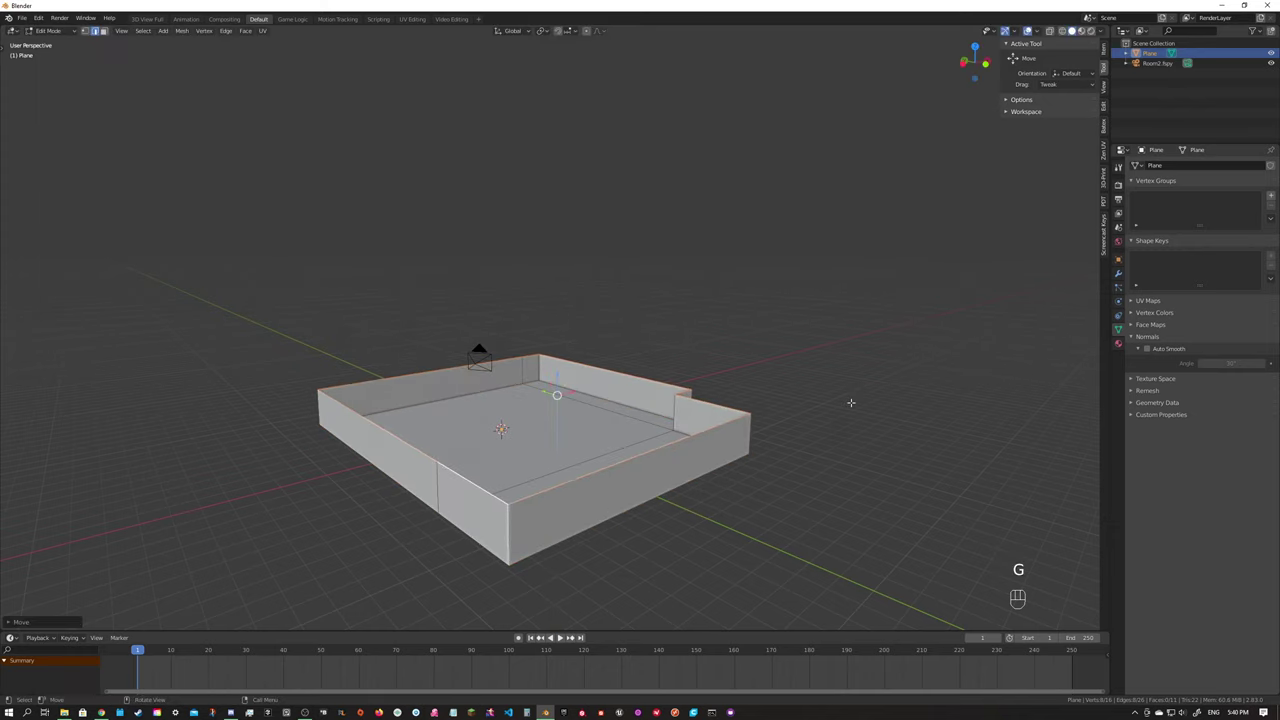
click(905, 385)
Move the walls' top edges up along Z by about 7.6 m to the photo's ceiling line at the window-side corner.
key(KP_0)
scroll(700, 370, up, 2)
scroll(521, 357, down, 3)
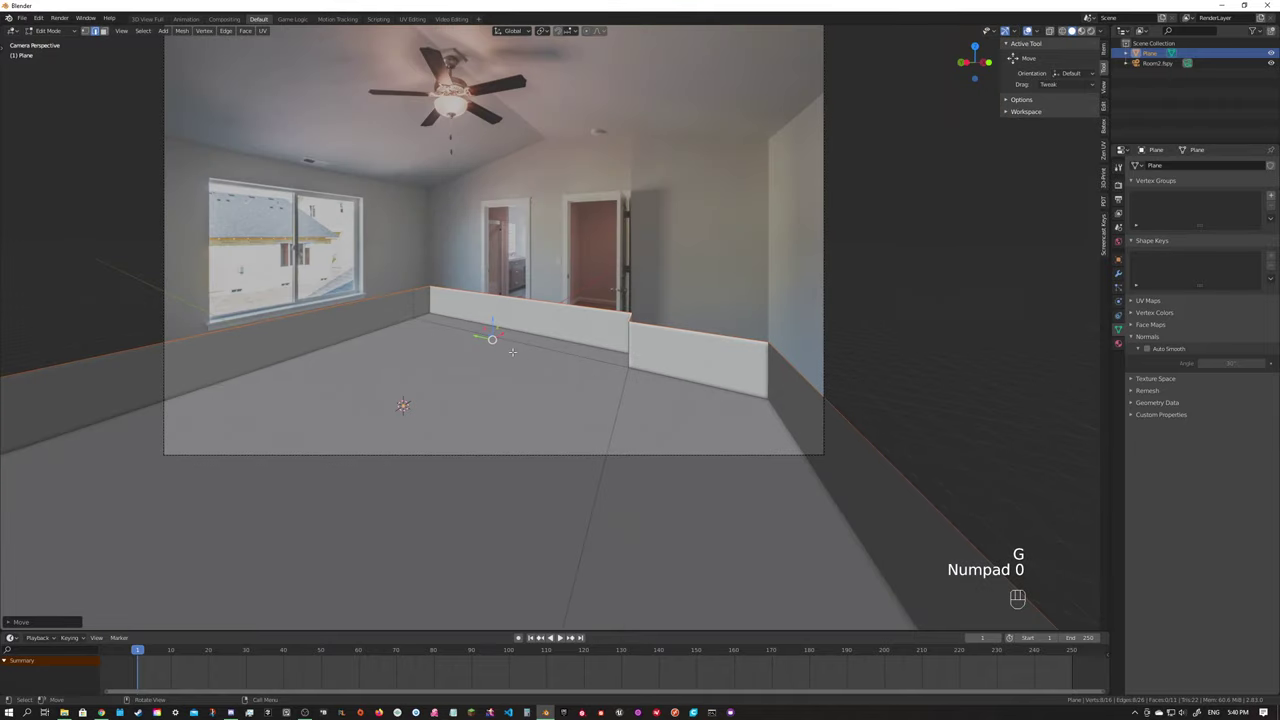
scroll(512, 352, up, 2)
key(g)
key(z)
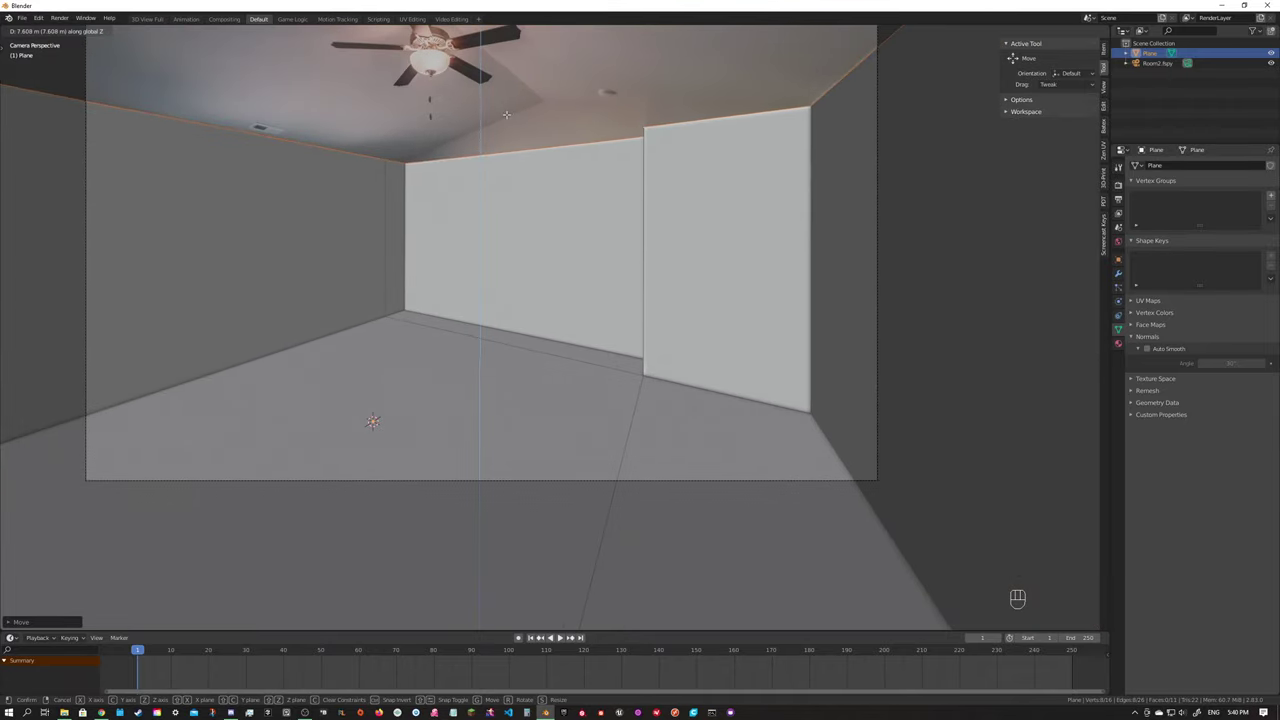
click(506, 115)
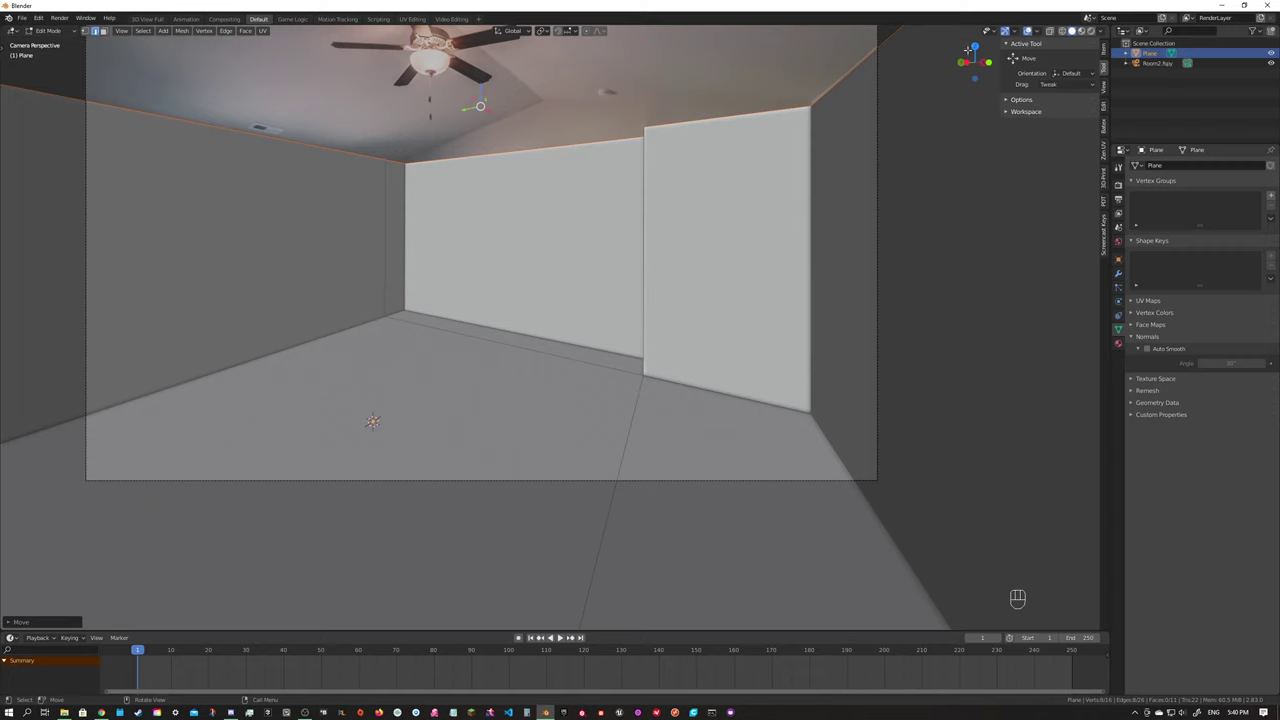
Turn on X-ray and add vertical loop cuts along both sides of the window in the camera view.
click(1049, 31)
middle_drag(700, 250, 505, 202)
key(KP_0)
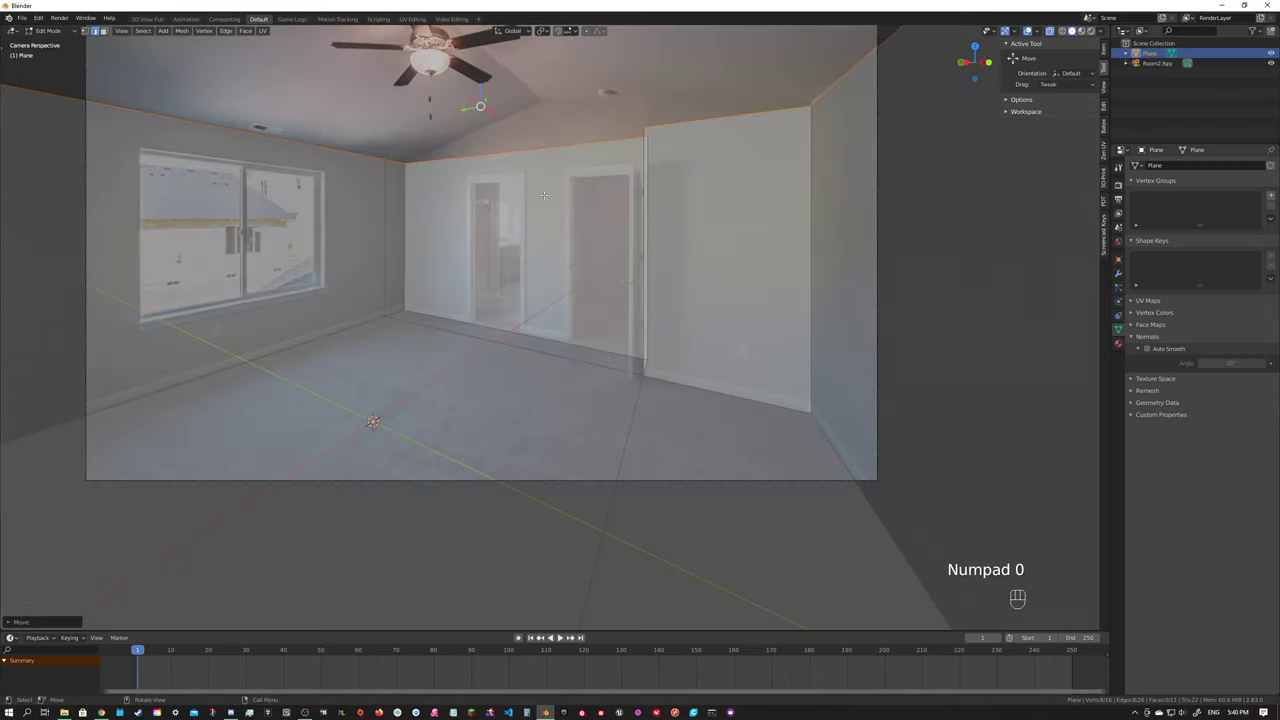
key(ctrl+r)
click(191, 133)
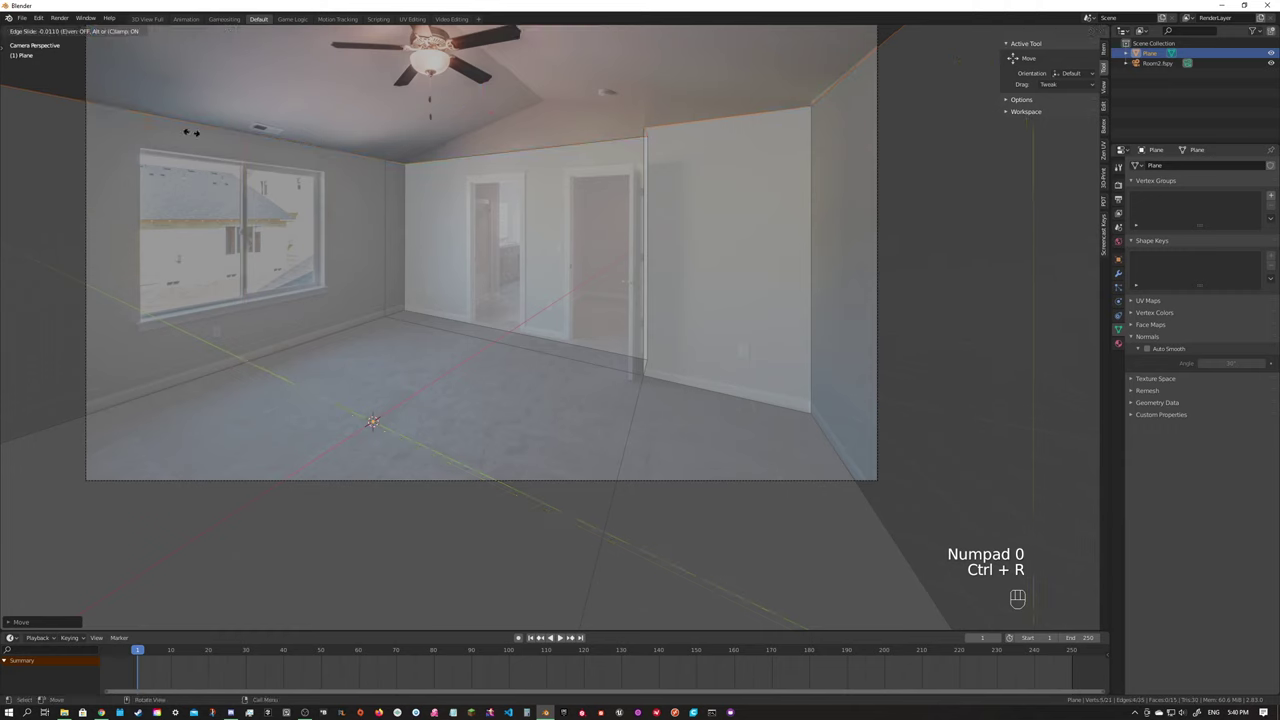
click(80, 143)
key(ctrl+r)
click(329, 349)
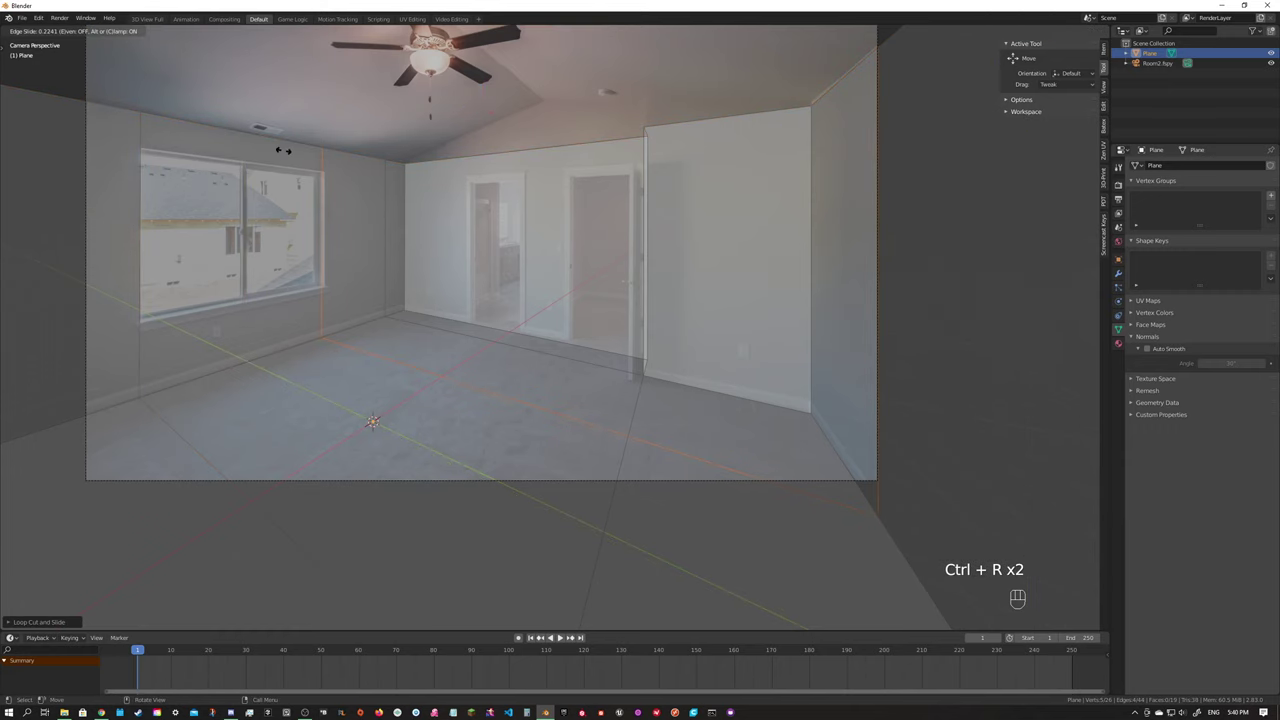
click(288, 153)
Add horizontal loop cuts along the window's upper and lower edges.
key(ctrl+r)
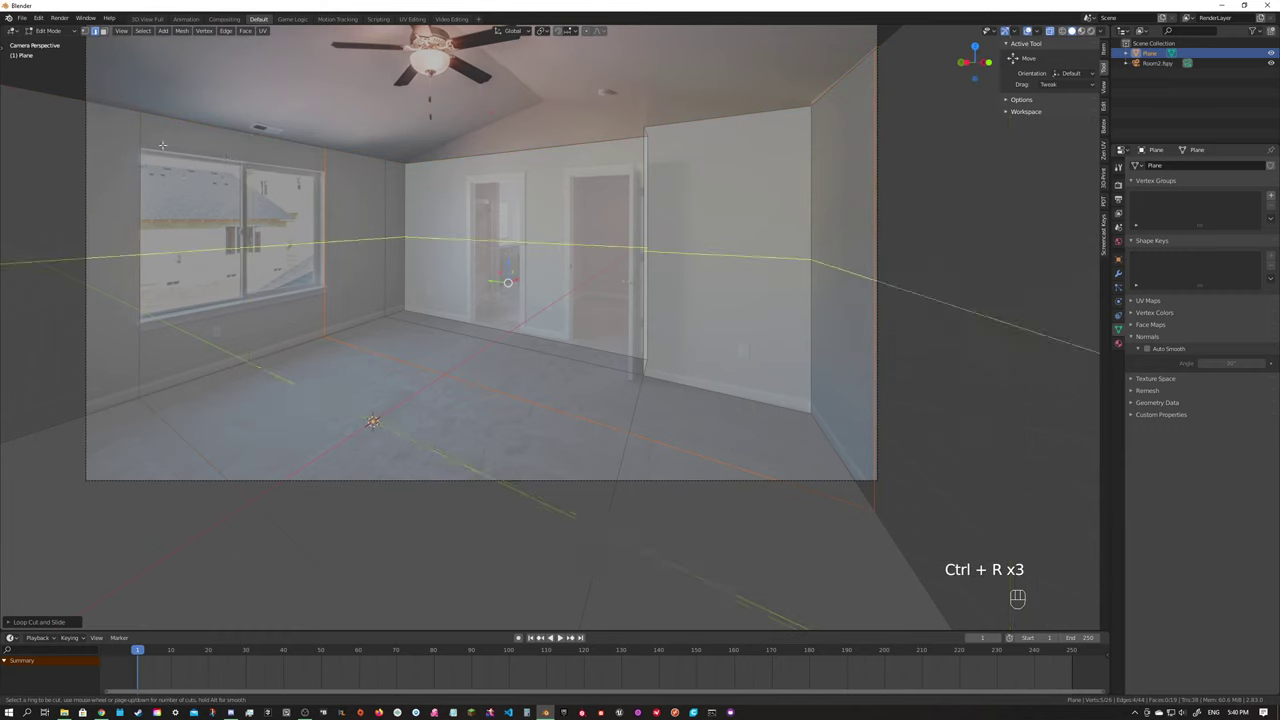
click(140, 80)
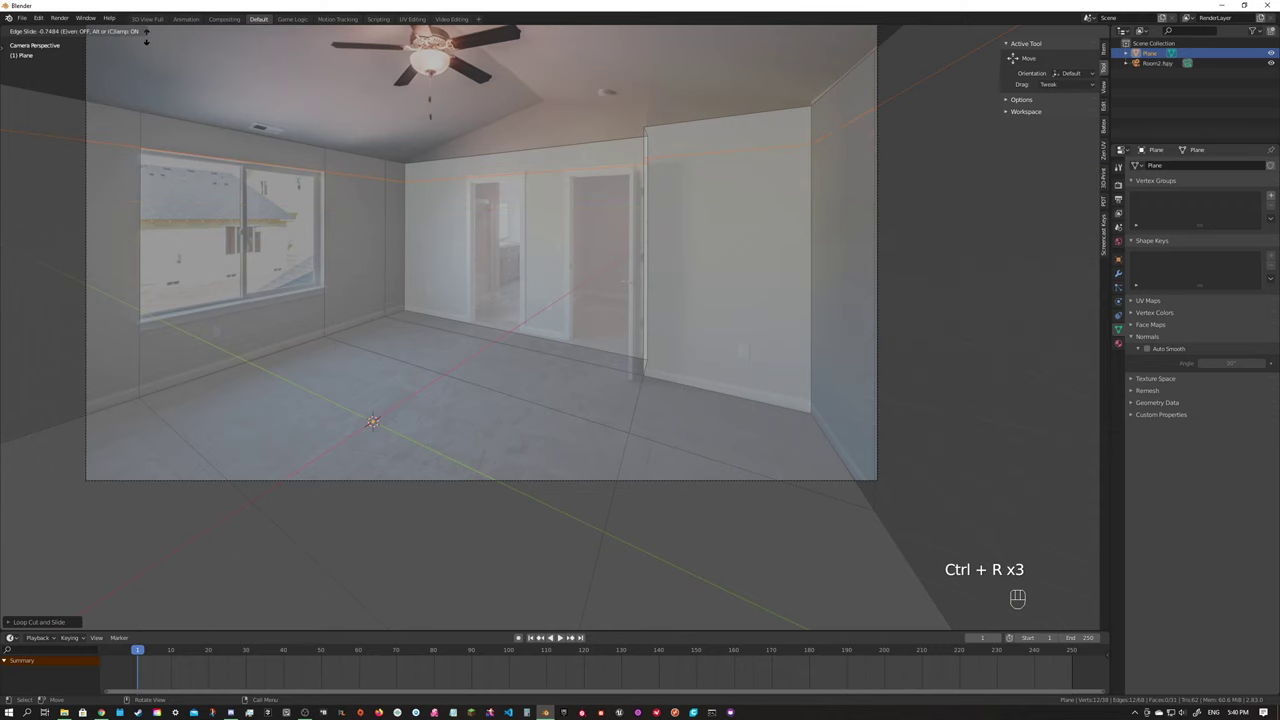
click(149, 37)
key(ctrl+r)
click(153, 320)
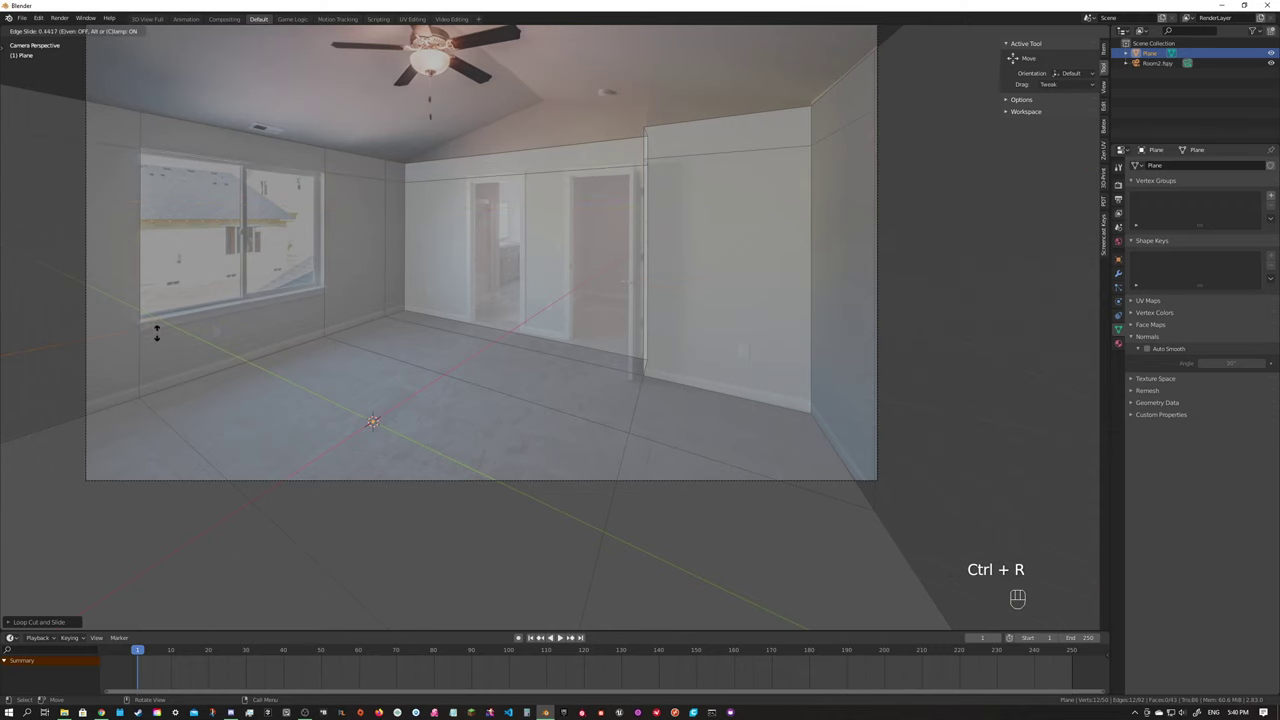
click(161, 325)
Add vertical loop cuts at both sides of the doorway nearest the window and at the second doorway's near side.
key(ctrl+r)
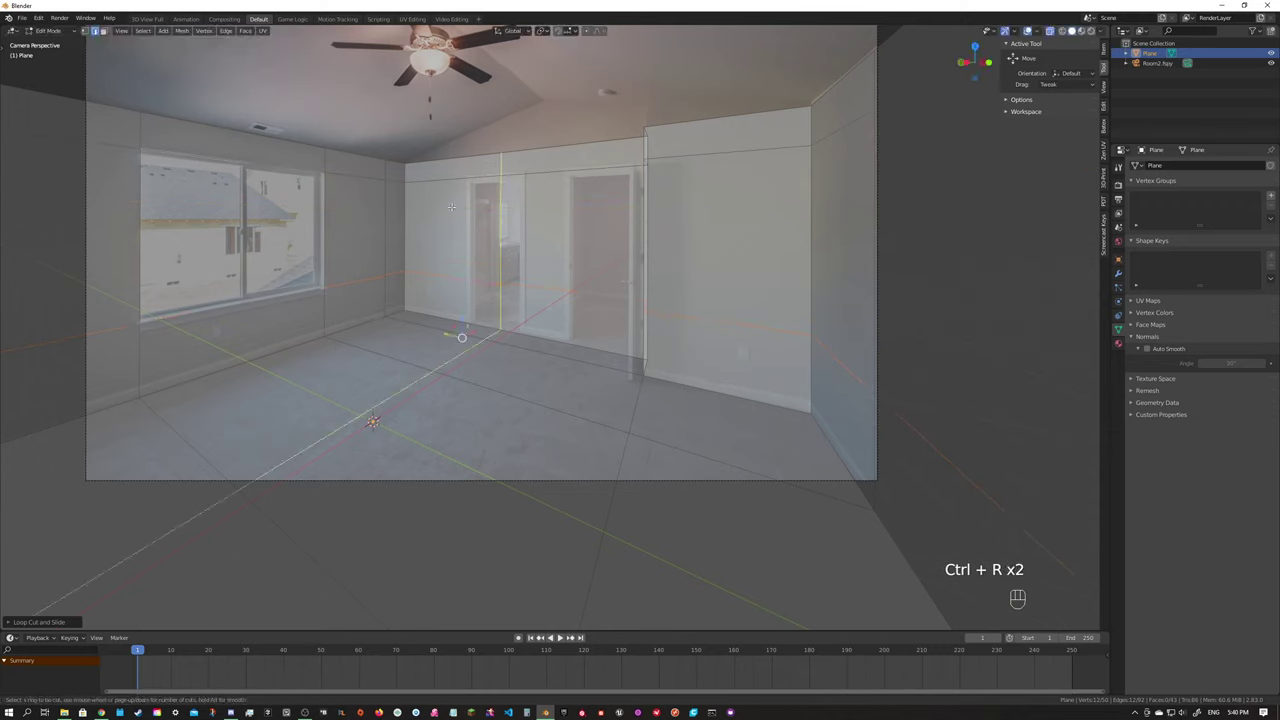
click(416, 204)
click(420, 201)
key(ctrl+r)
click(515, 200)
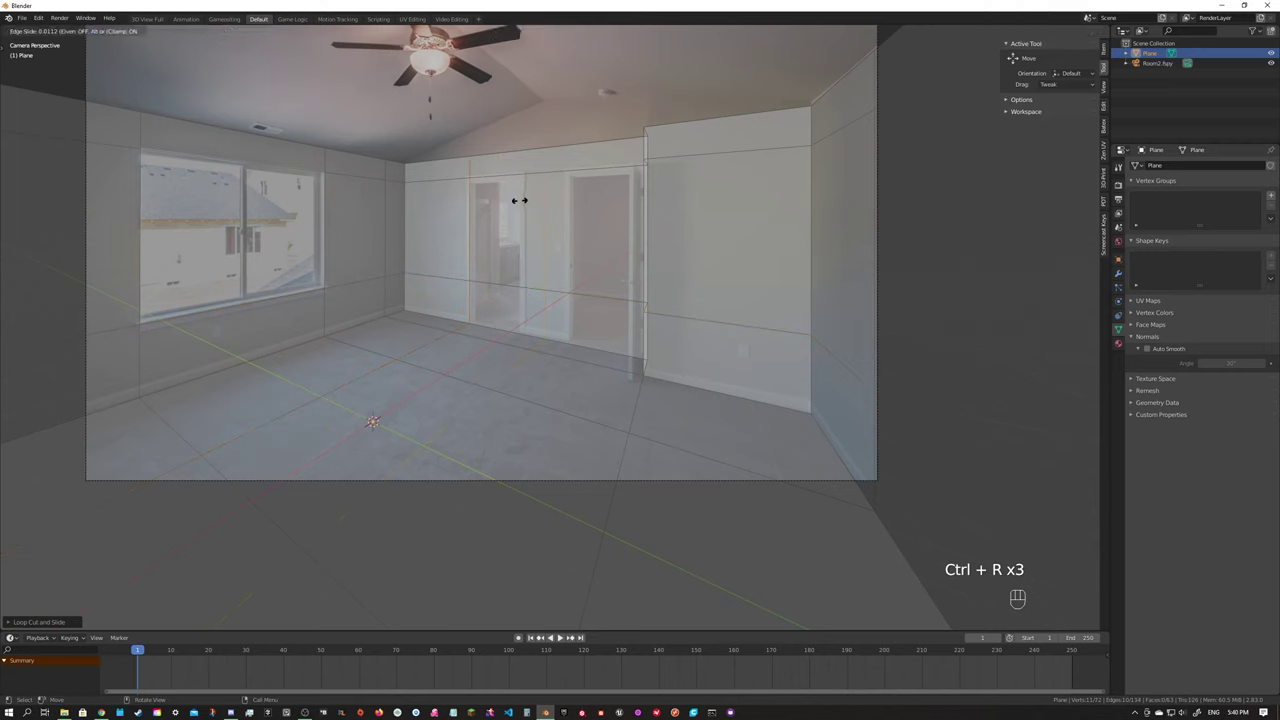
click(499, 200)
key(ctrl+r)
click(540, 187)
click(546, 185)
key(ctrl+r)
click(558, 190)
click(561, 188)
key(ctrl+z)
Add a vertical loop cut at the far side of the second doorway, beside the open door.
key(ctrl+r)
click(614, 157)
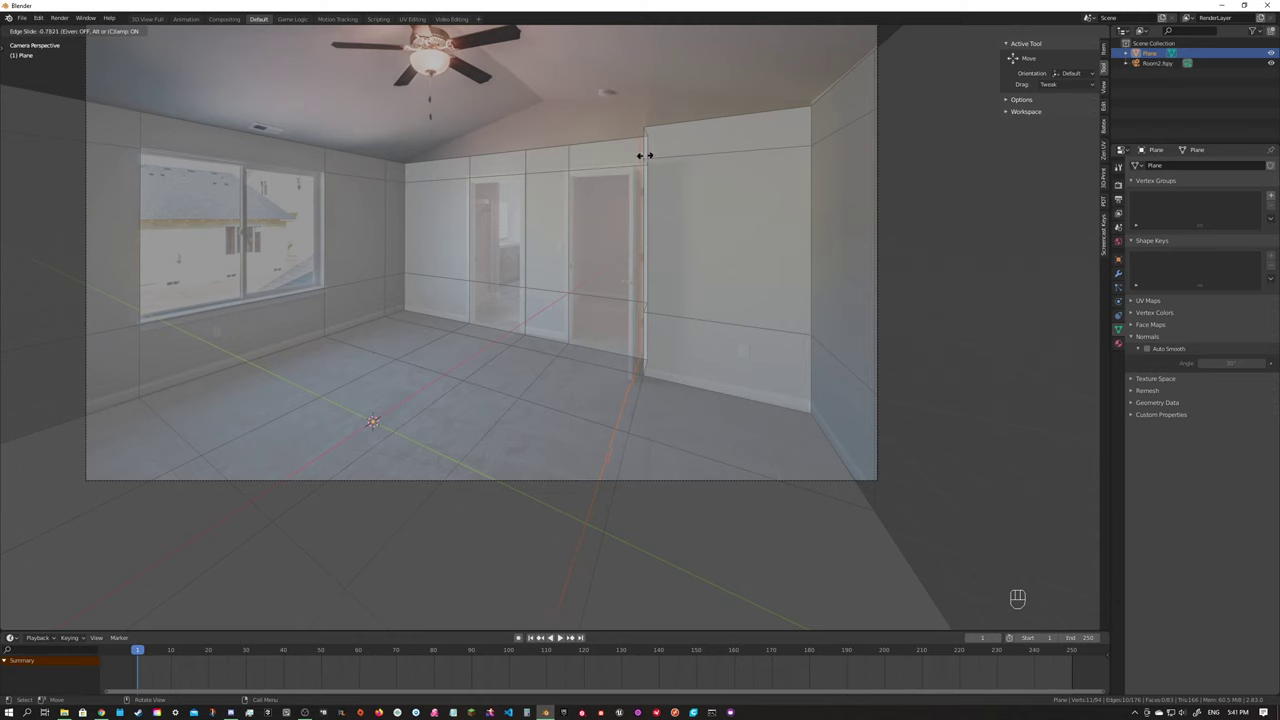
click(643, 155)
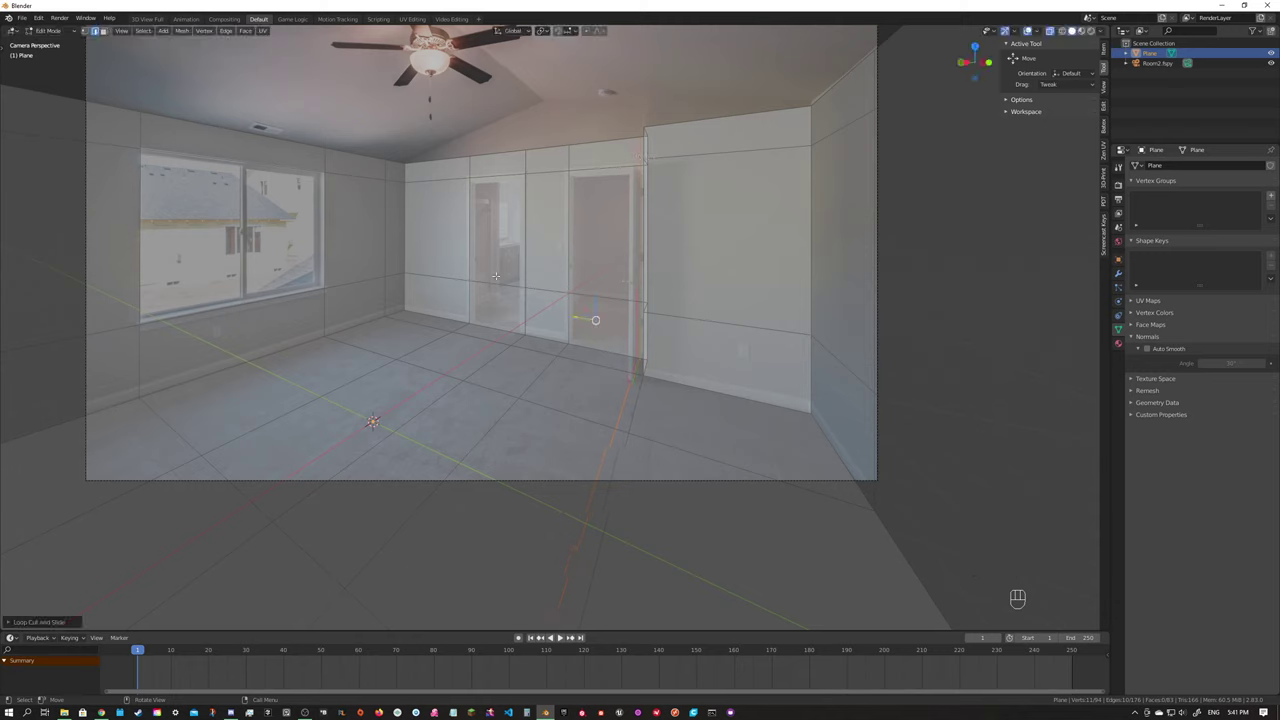
Select the mesh faces covering the window and both doorways.
key(3)
click(230, 235)
shift+click(497, 228)
shift+click(497, 308)
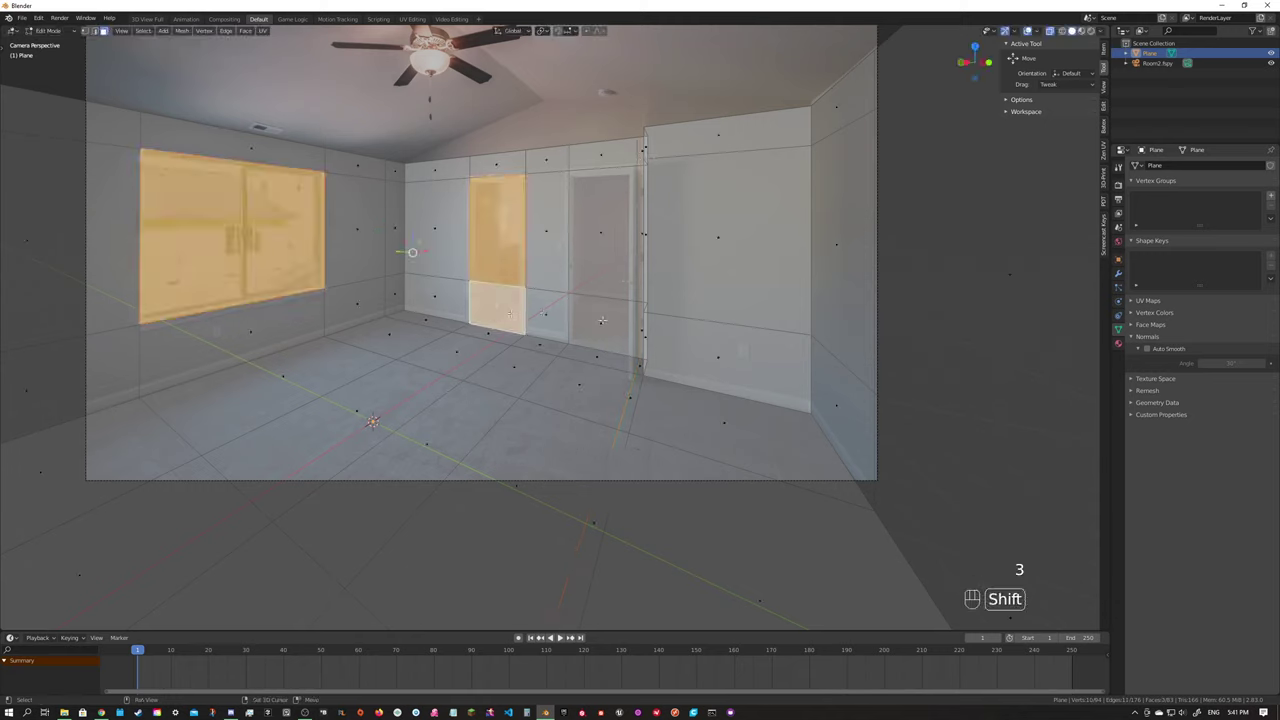
shift+click(600, 320)
shift+click(601, 232)
shift+right_click(479, 259)
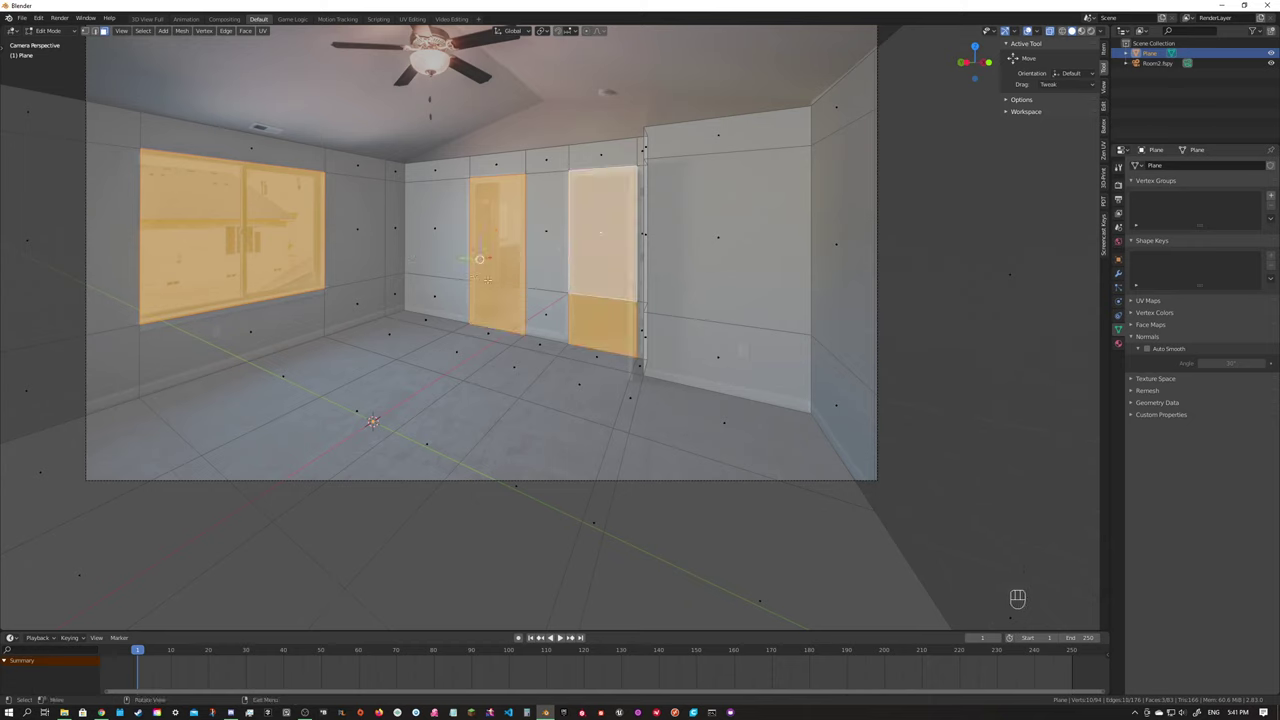
Delete the face covering the window to open it in the wall.
click(226, 240)
key(e)
right_click(344, 287)
key(x)
click(343, 287)
Delete the two faces covering the doorway nearest the window.
click(497, 230)
shift+click(500, 312)
key(x)
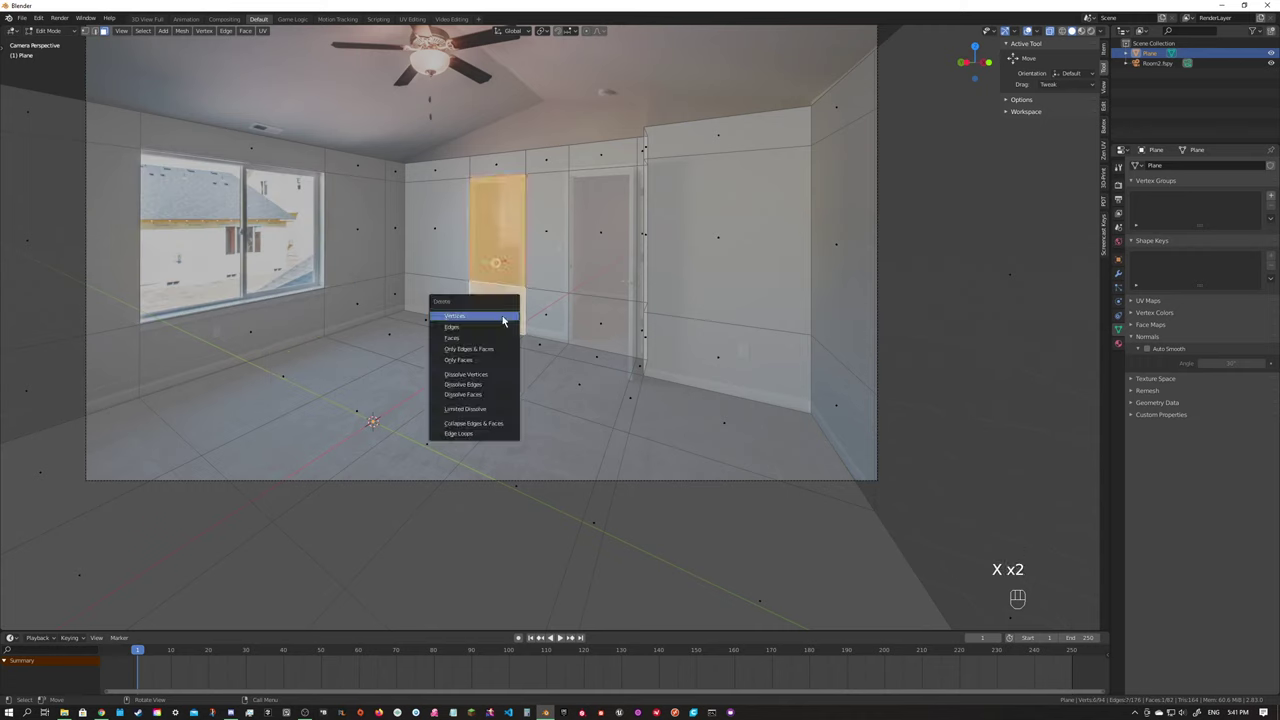
click(490, 337)
Delete the two faces covering the second doorway beside the open door.
click(601, 240)
shift+click(601, 350)
shift+click(614, 267)
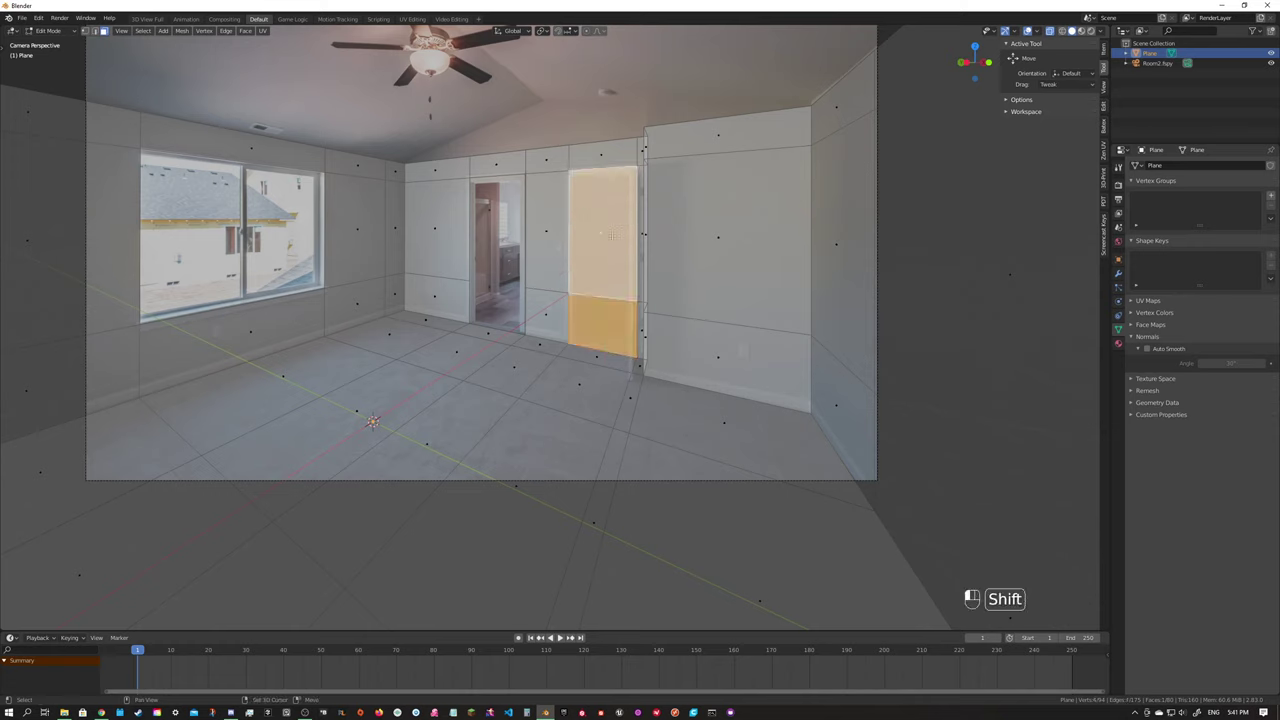
key(x)
click(562, 235)
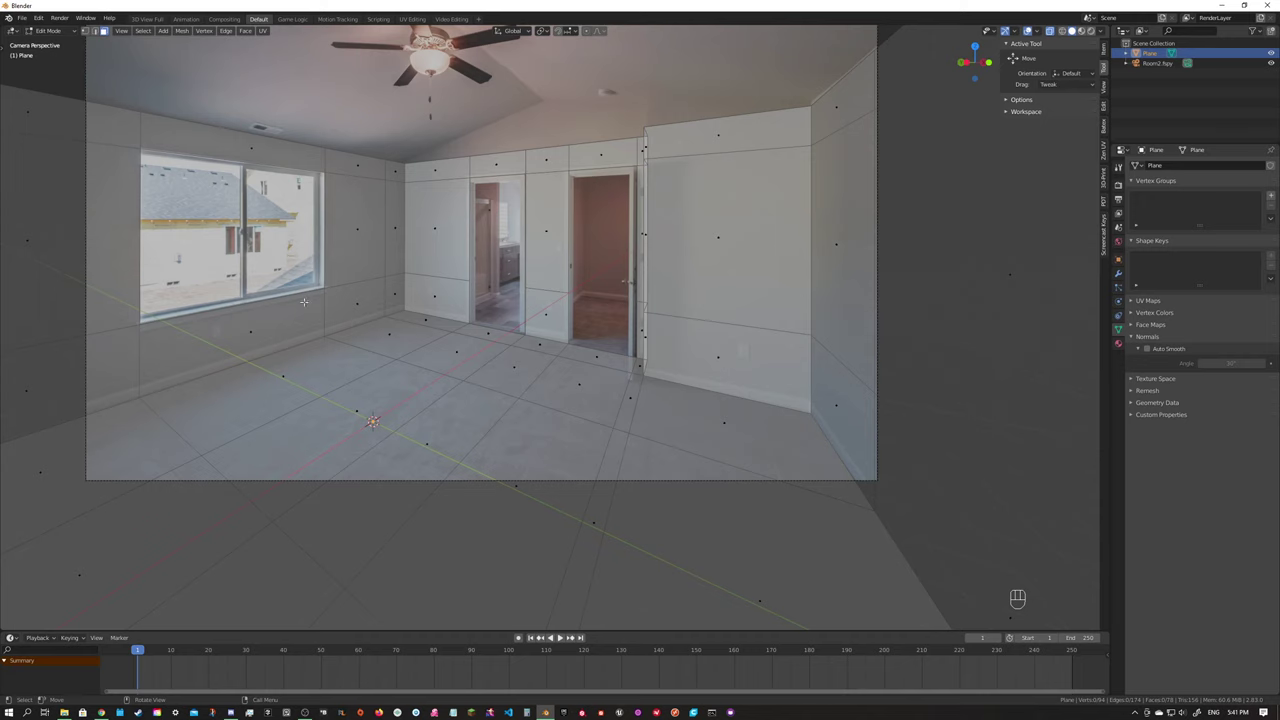
Return to Object Mode and enable Shadow Catcher in the room mesh's visibility settings.
key(Tab)
middle_drag(460, 314, 837, 209)
scroll(689, 260, up, 5)
scroll(700, 250, down, 5)
click(575, 308)
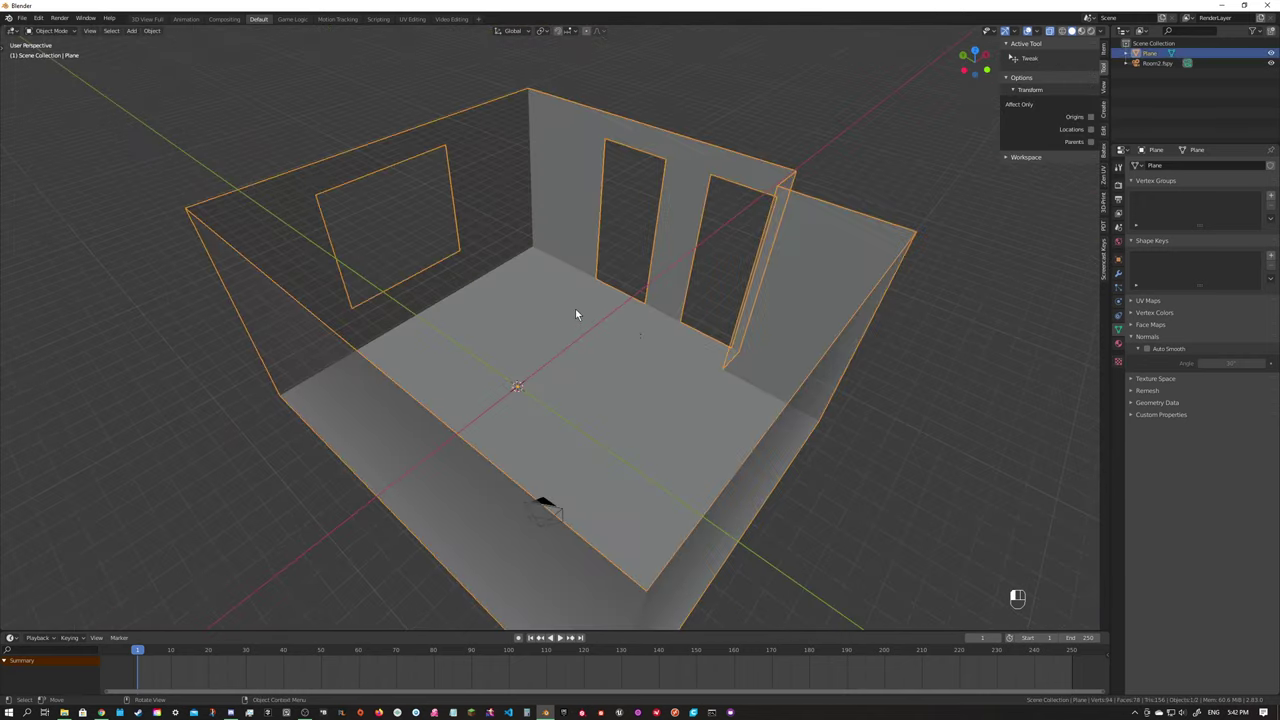
click(1118, 185)
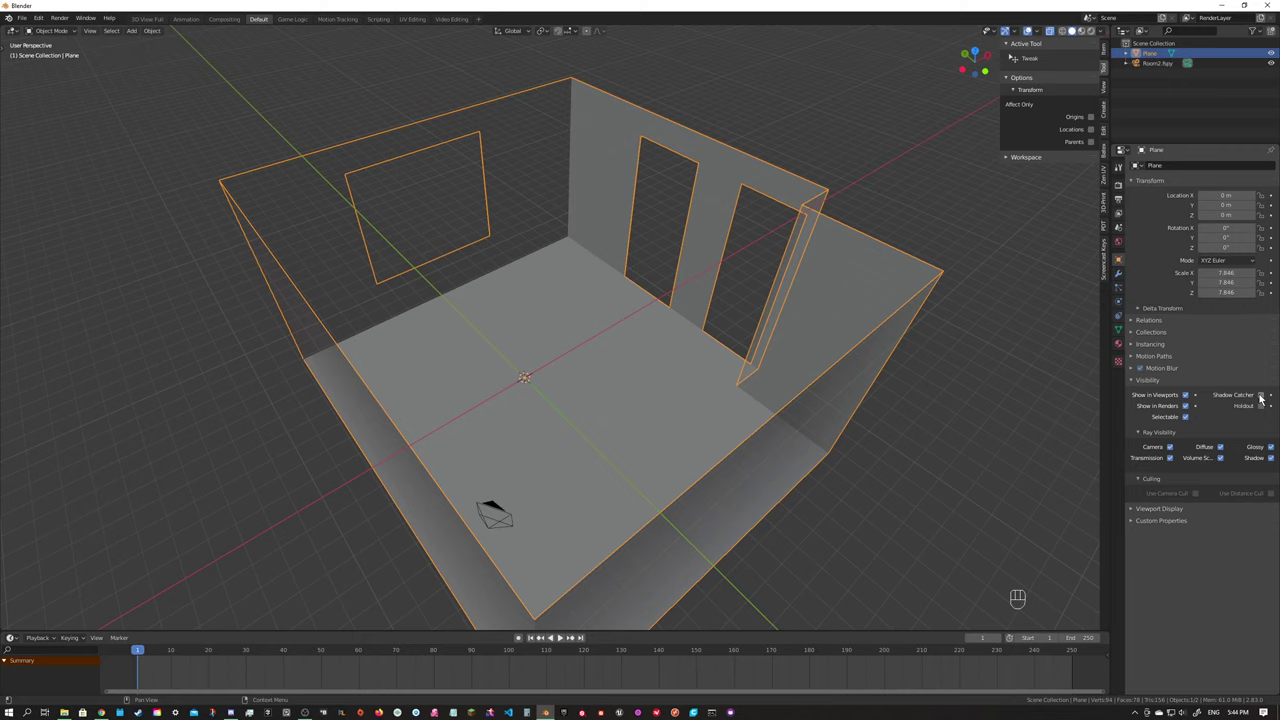
Deselect the room mesh and look over its interior with the window and doorway openings.
middle_drag(730, 264, 583, 212)
scroll(633, 243, up, 4)
scroll(633, 243, down, 5)
key(alt+a)
scroll(584, 215, up, 4)
scroll(584, 215, down, 6)
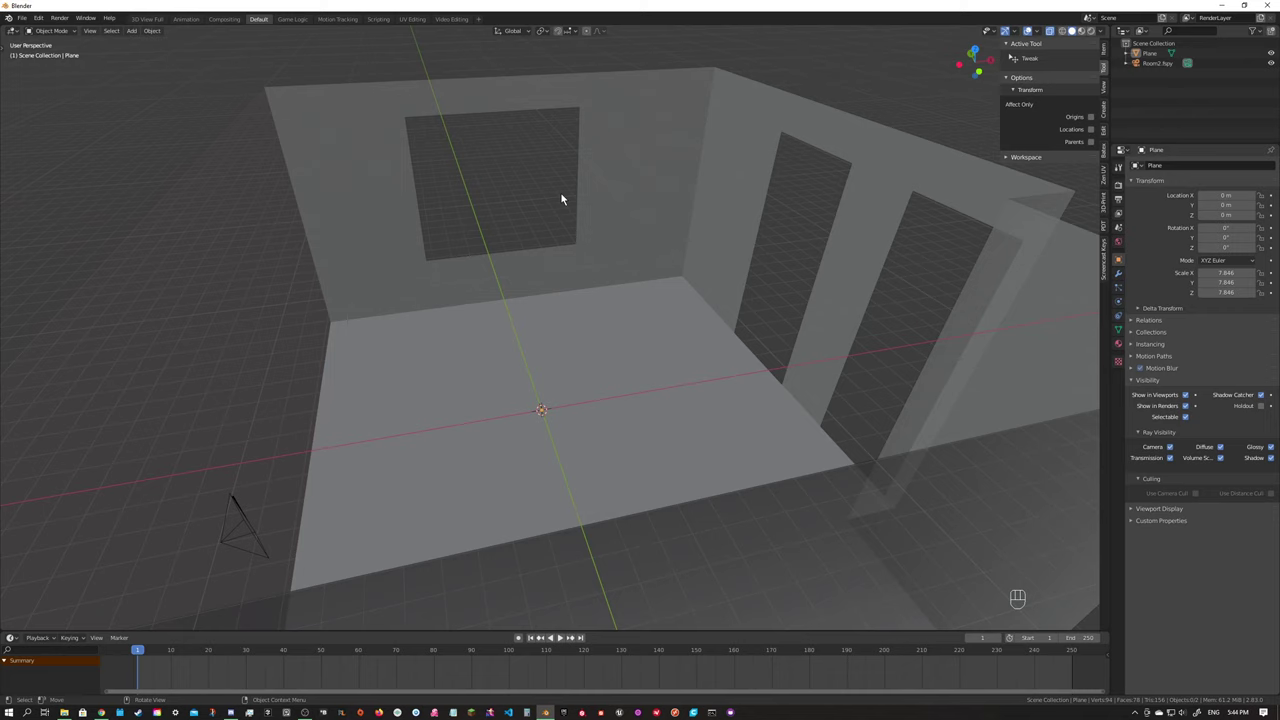
Start linking data from another file and browse to the Furniture project folder on the Storage (D:) drive.
click(21, 19)
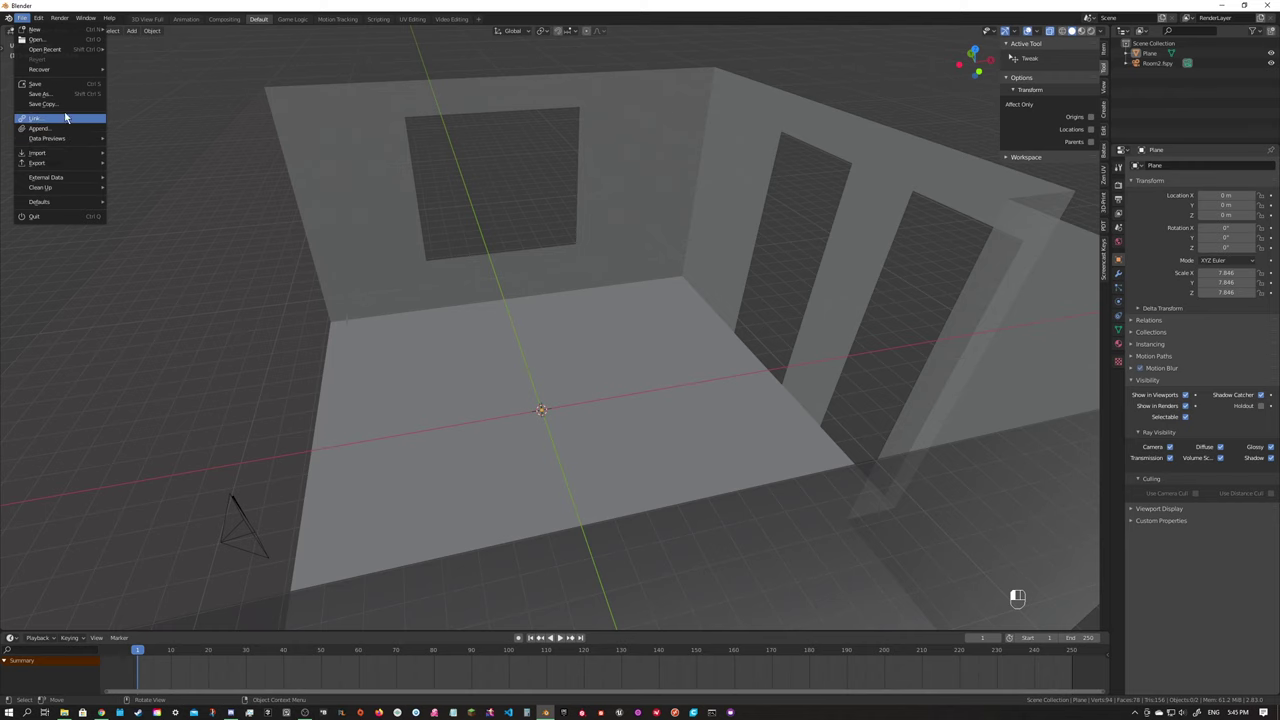
click(57, 117)
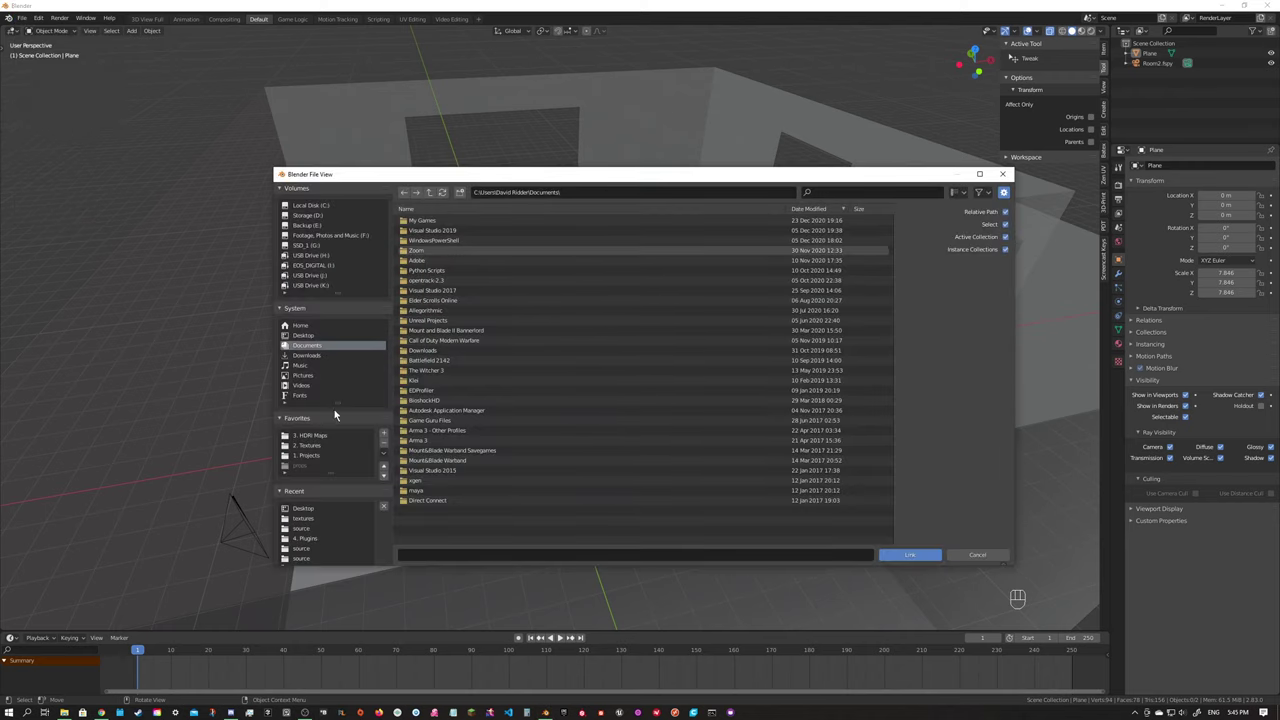
click(314, 217)
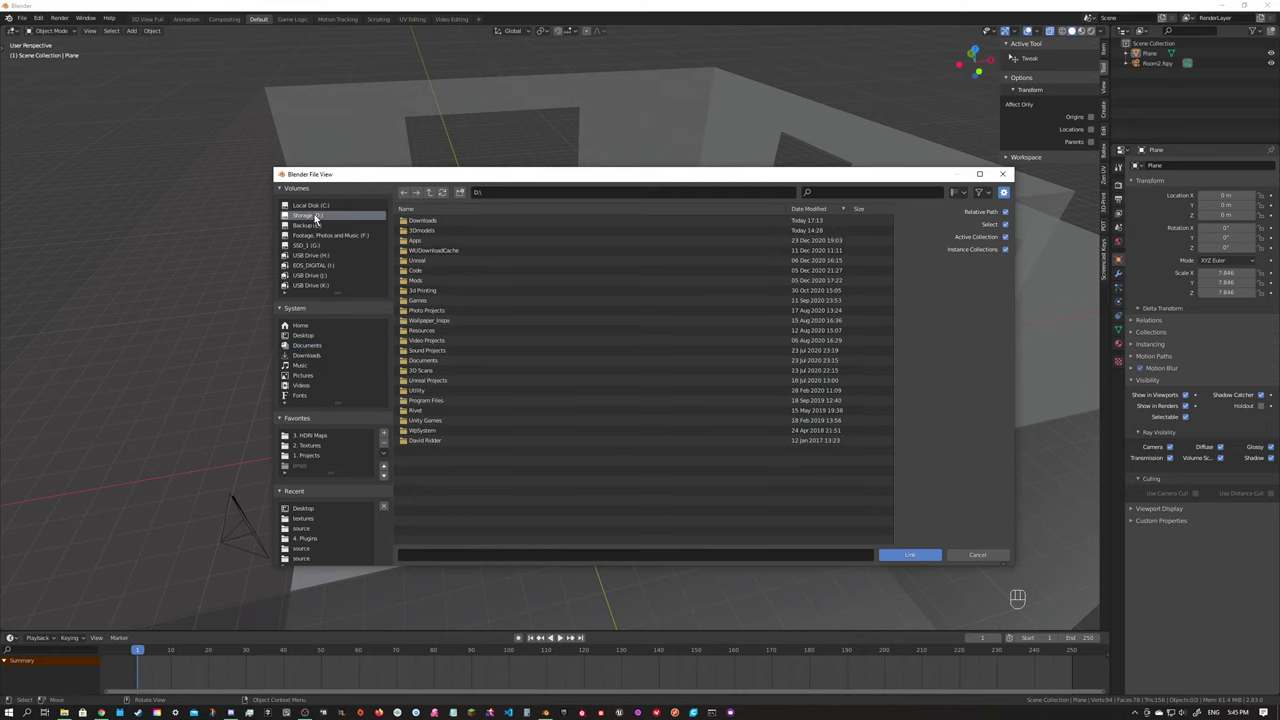
double_click(445, 232)
double_click(425, 240)
double_click(452, 252)
Link the Bed collection from FurnitureLib.blend into the scene.
click(430, 281)
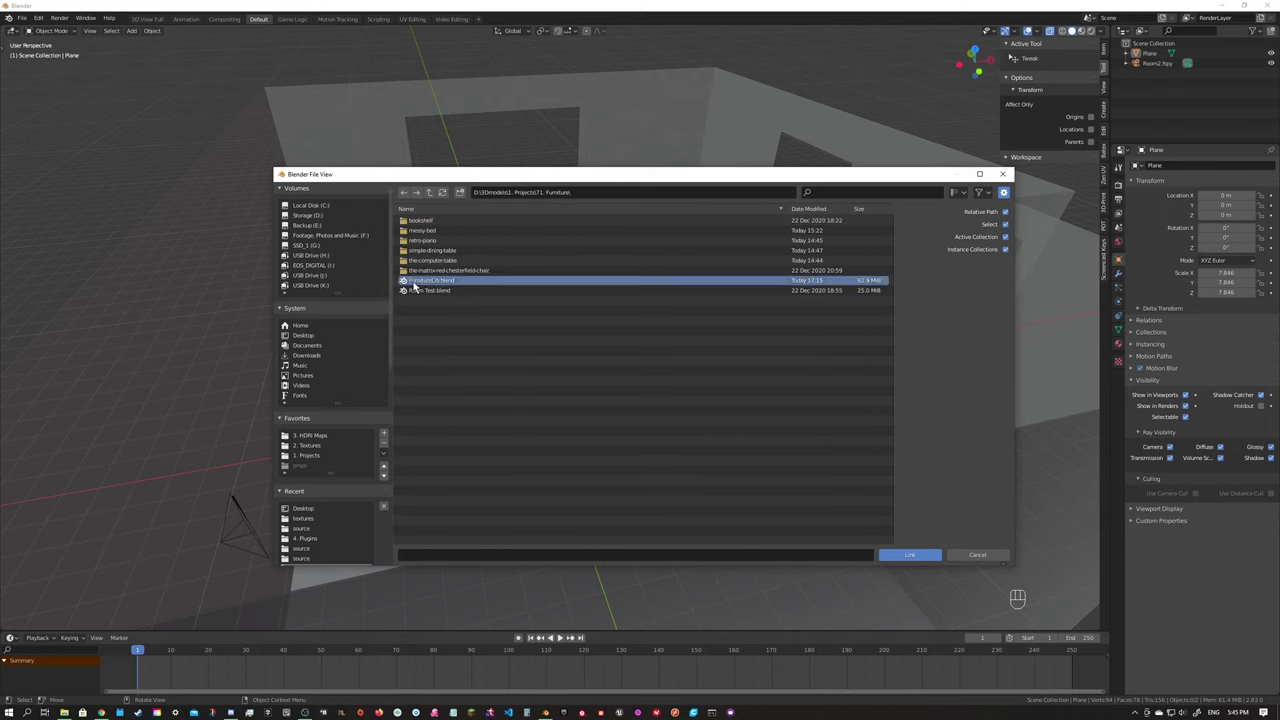
double_click(415, 282)
double_click(420, 231)
click(414, 221)
click(909, 555)
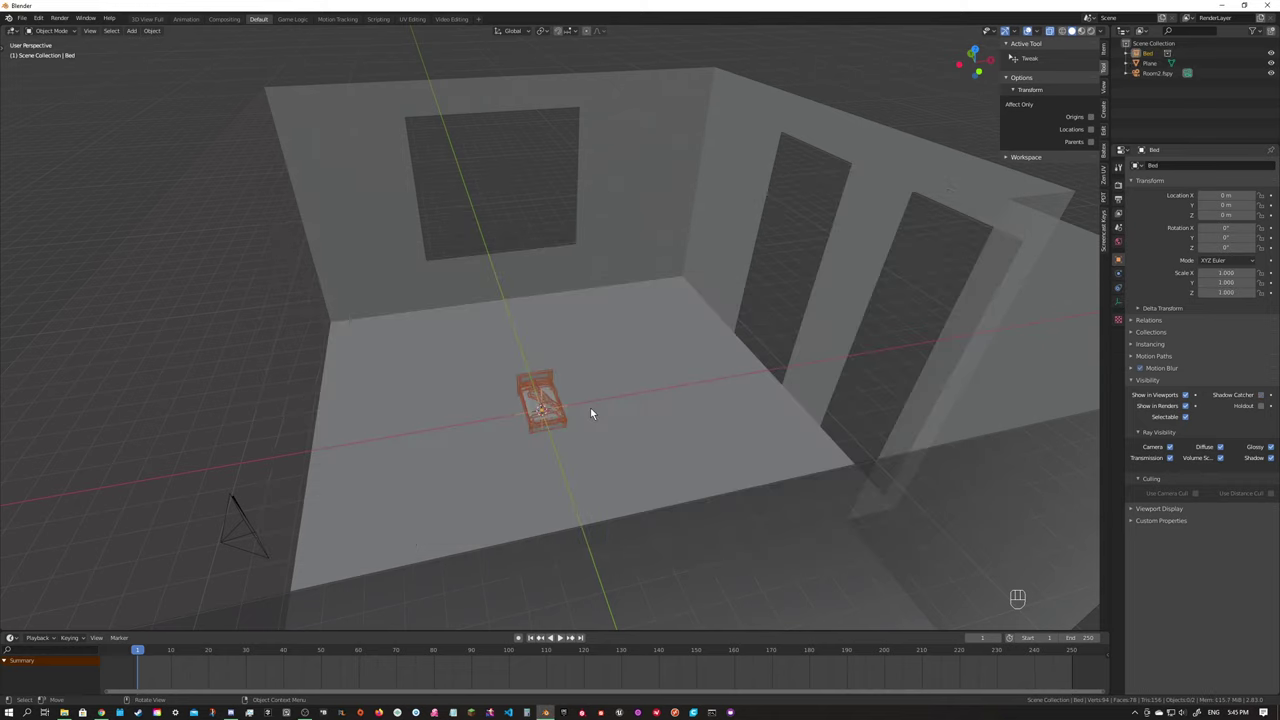
Switch the viewport to Material Preview shading and frame the linked bed to check its materials.
scroll(590, 407, up, 5)
click(1080, 32)
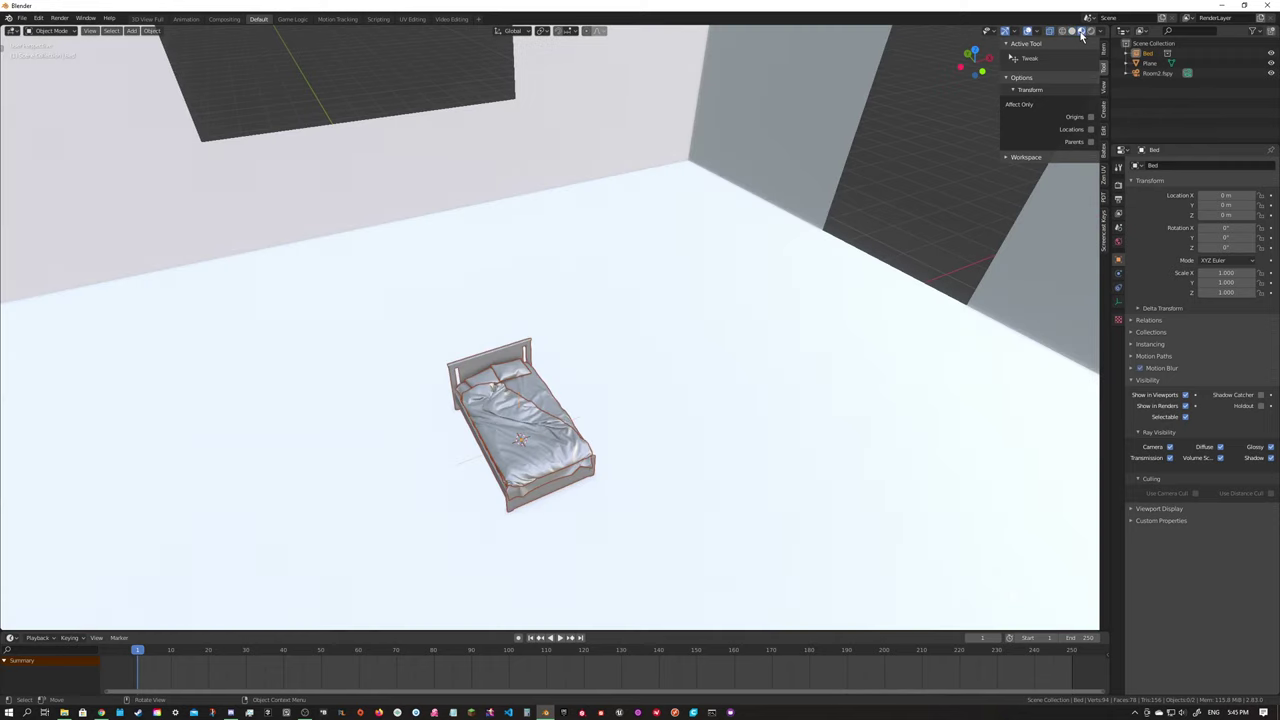
middle_drag(589, 409, 510, 369)
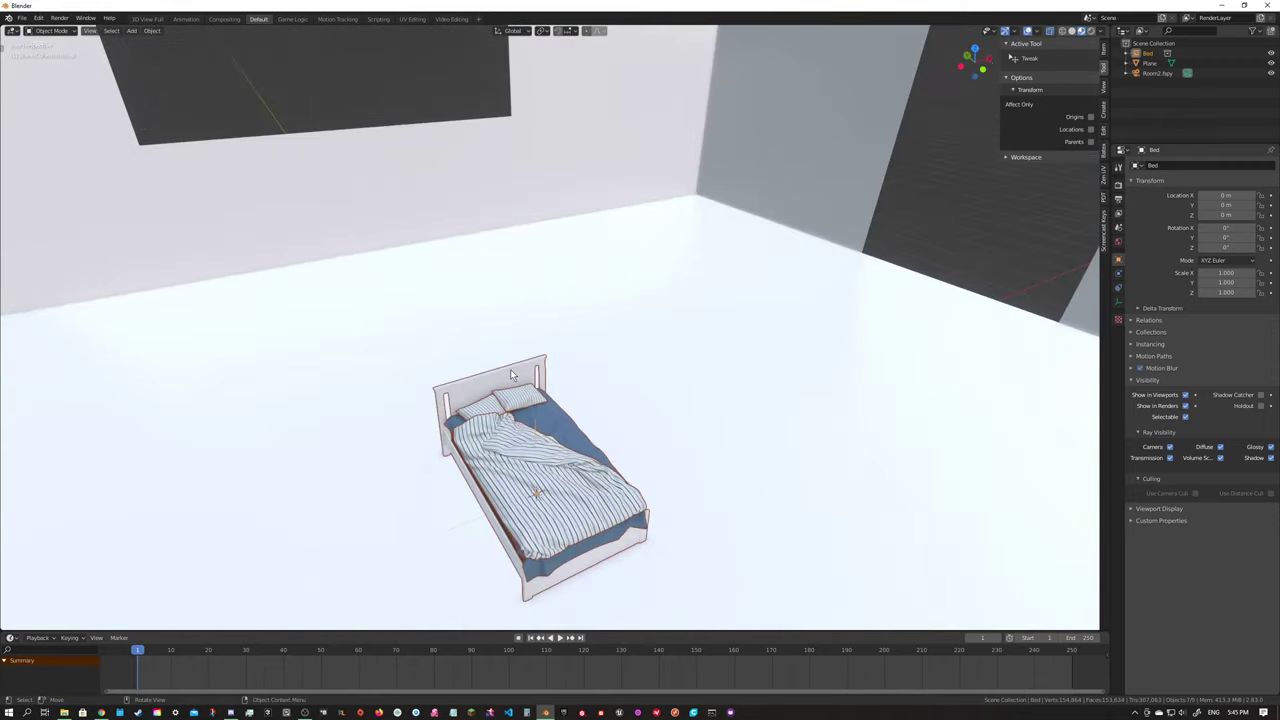
key(KP_Decimal)
scroll(520, 374, down, 5)
scroll(520, 374, up, 1)
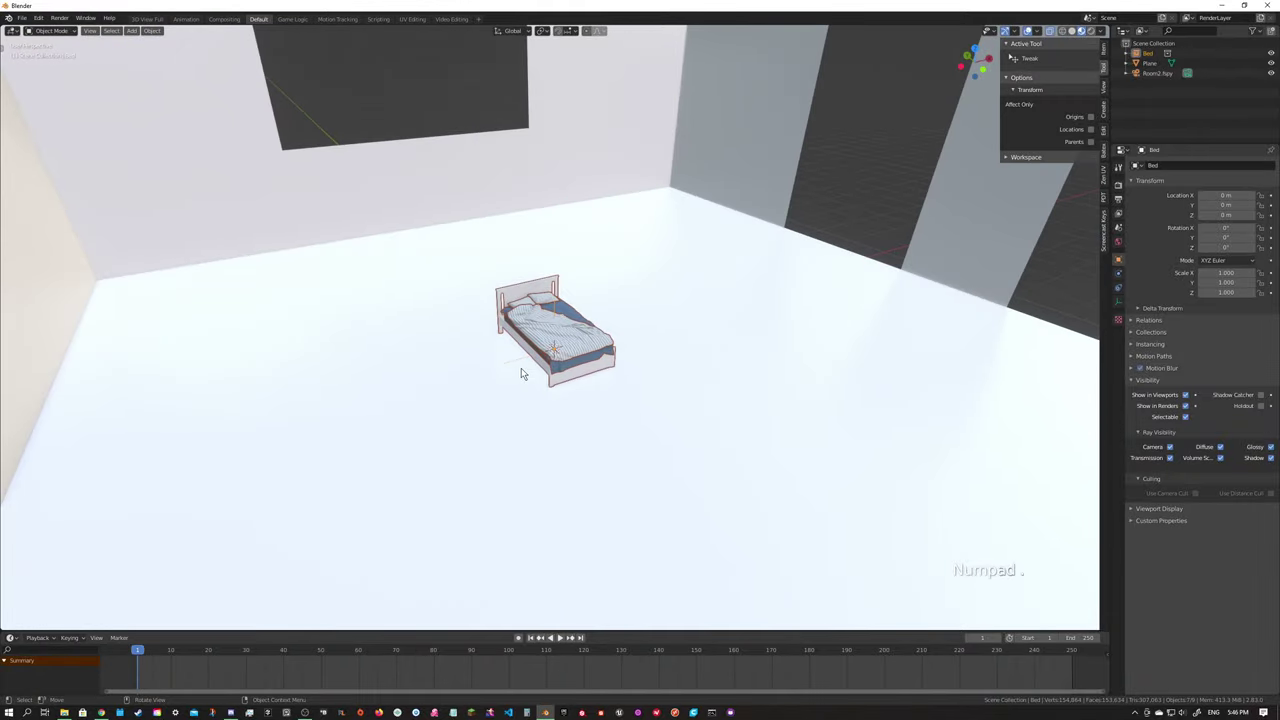
Enter the camera view and scale the bed up uniformly to about 3.72.
key(KP_0)
scroll(520, 366, up, 1)
scroll(480, 408, down, 1)
shift+middle_drag(414, 391, 475, 388)
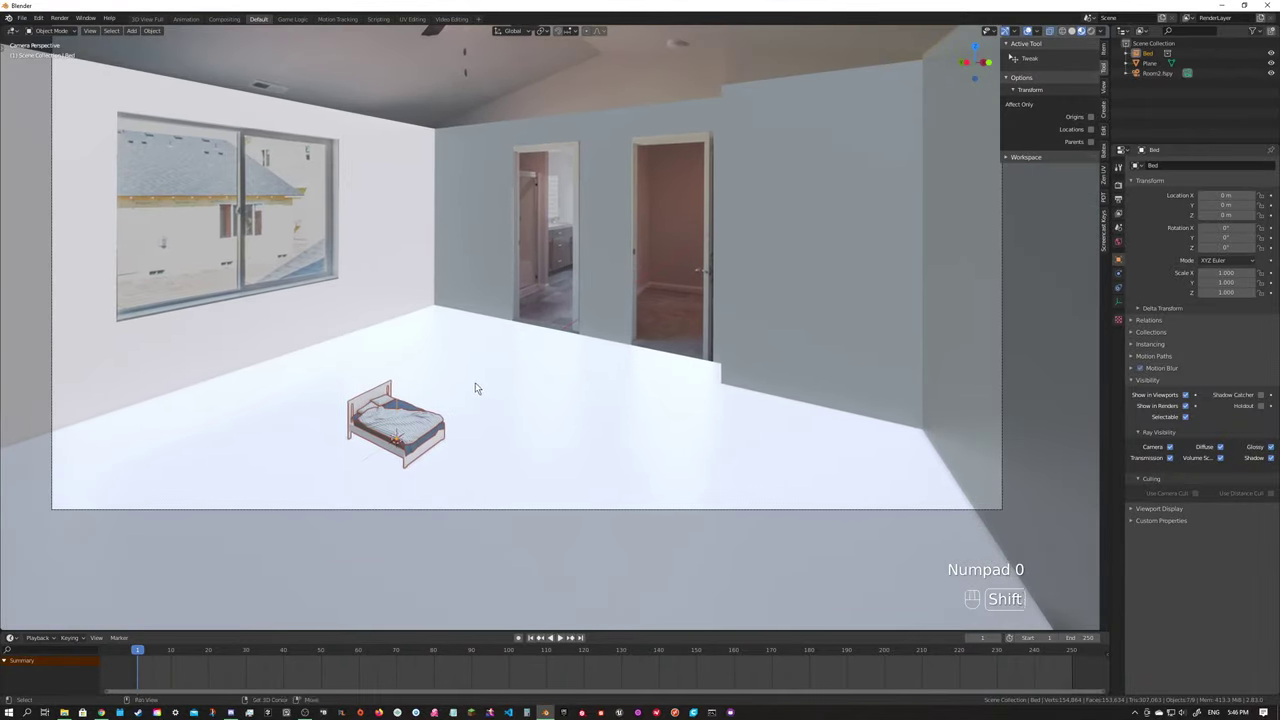
key(s)
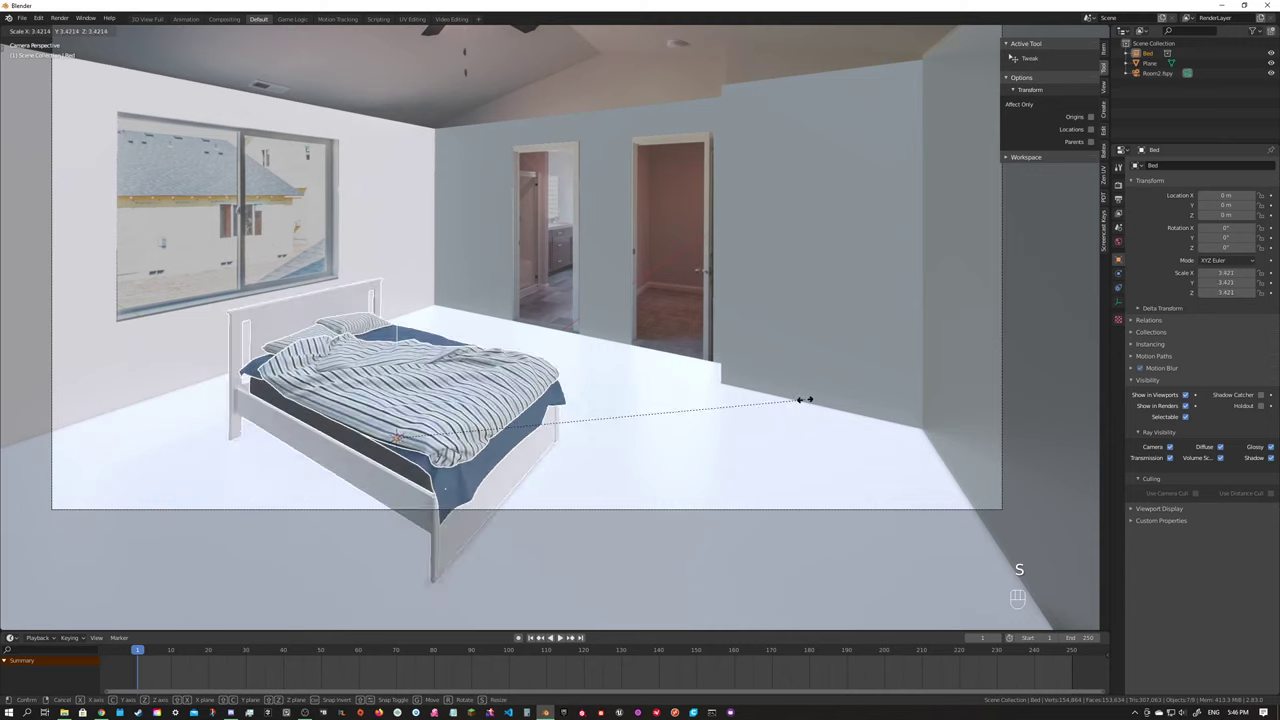
click(849, 409)
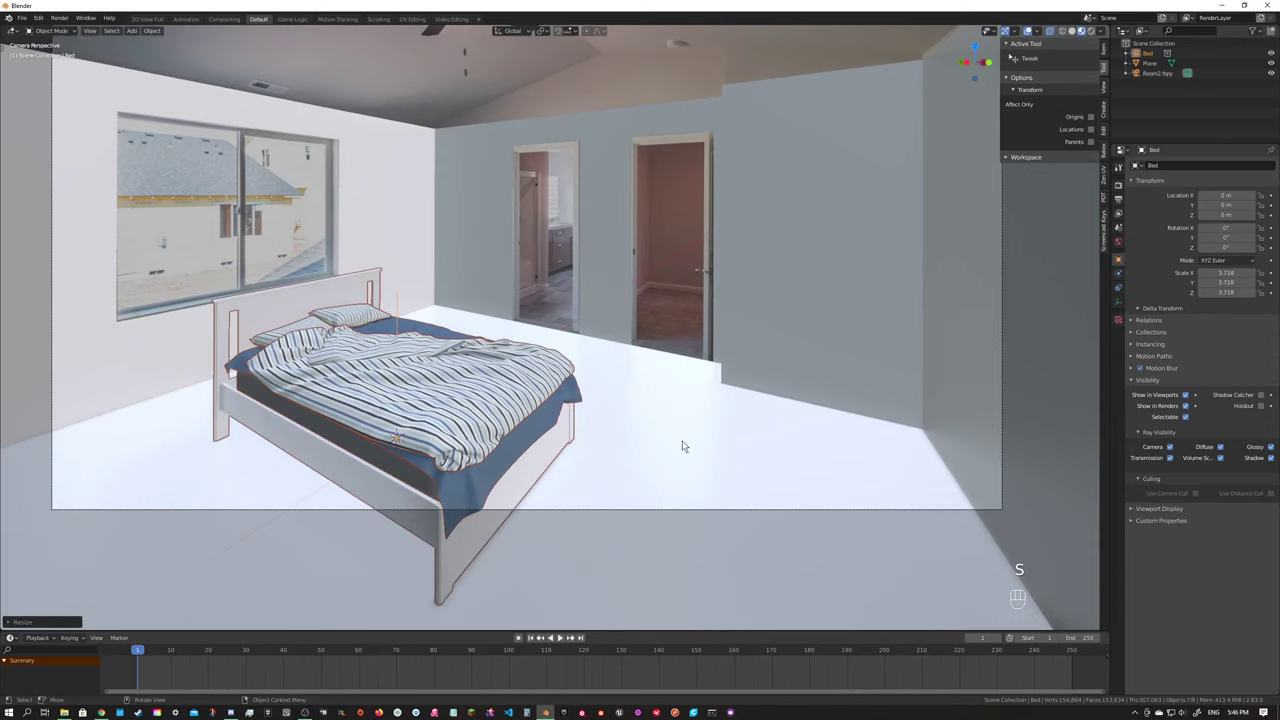
Rotate the bed around the Z axis to about -19.2° and enlarge it slightly to a scale of about 3.89.
key(r)
right_click(585, 463)
key(r)
key(z)
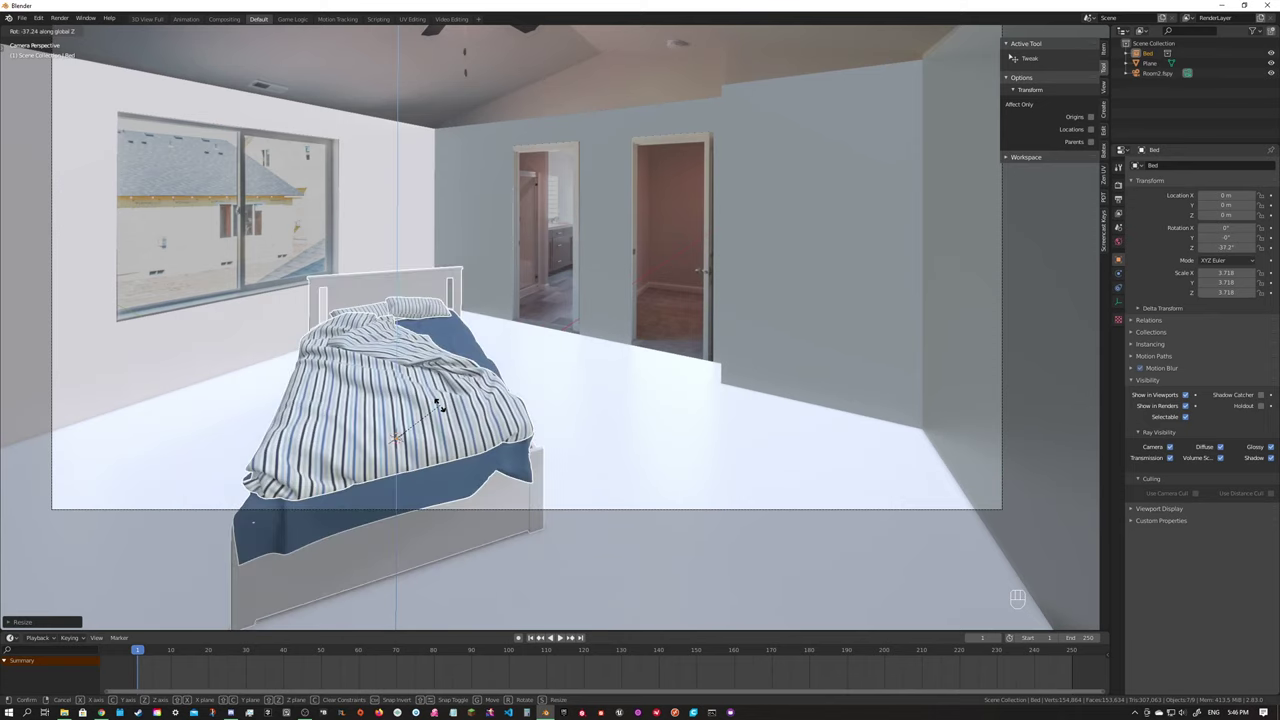
click(486, 414)
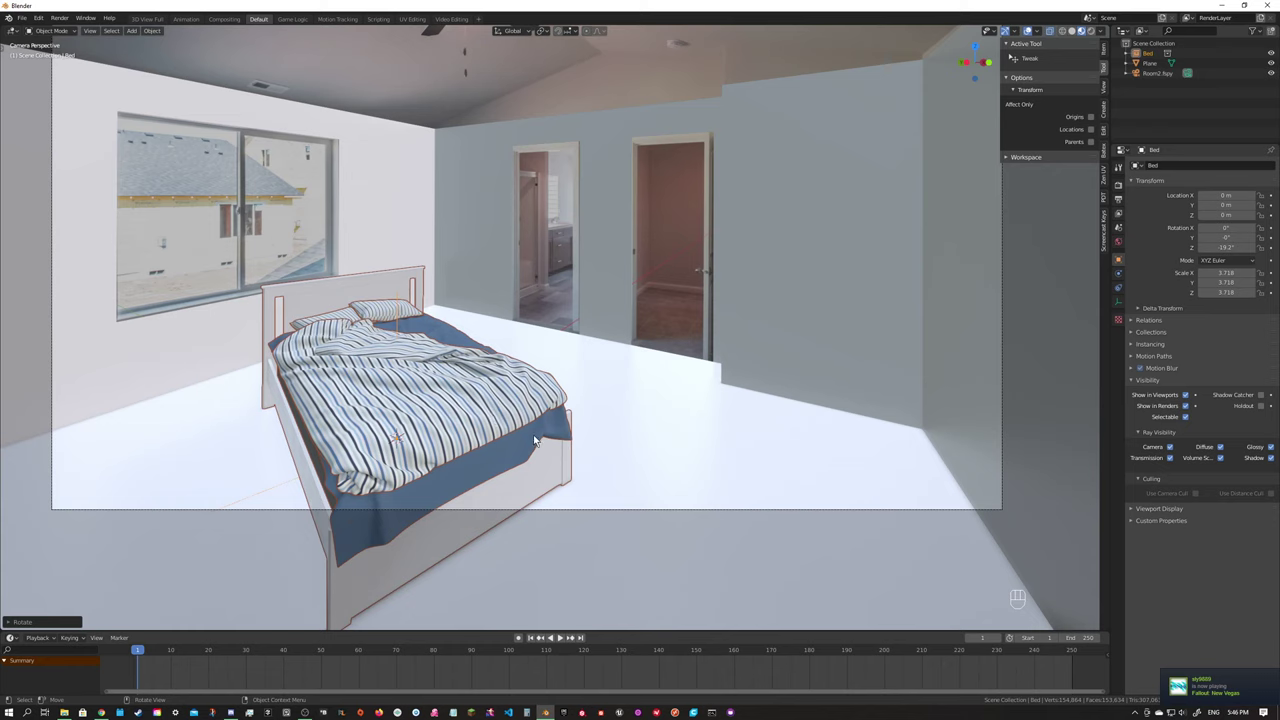
key(s)
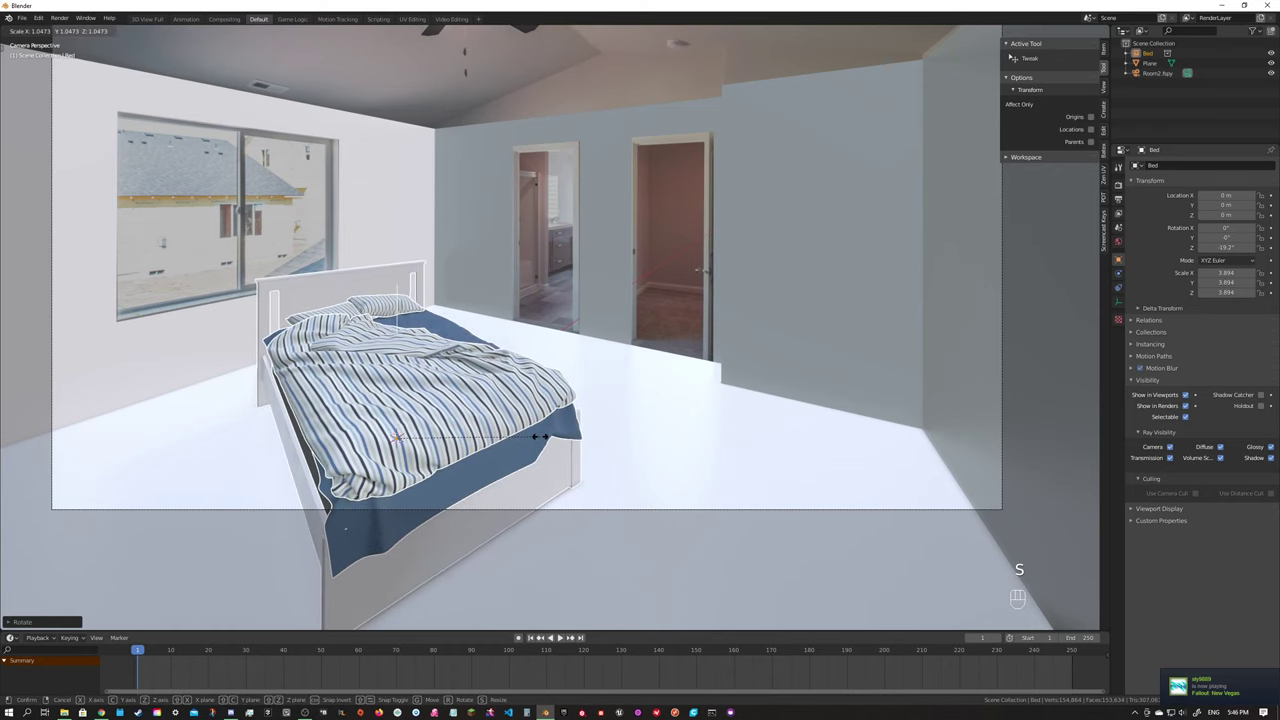
click(540, 437)
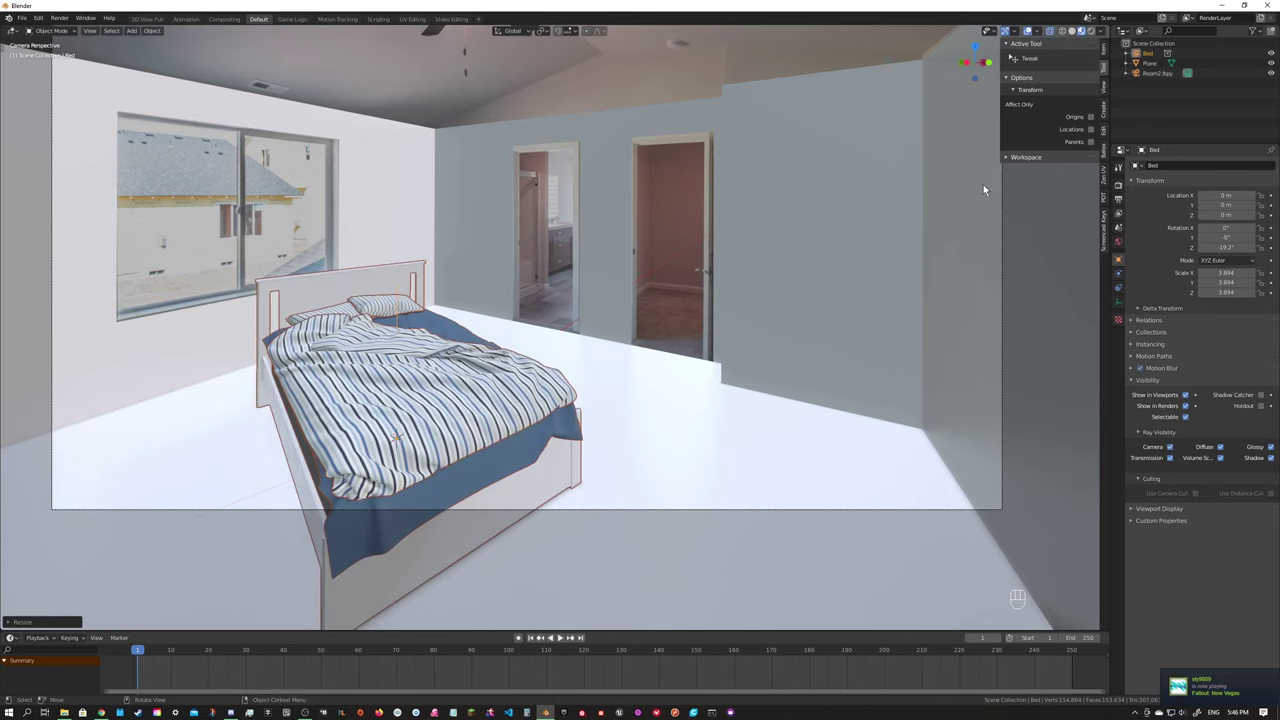
Show the item transform properties and select the room mesh to check its dimensions.
click(1104, 49)
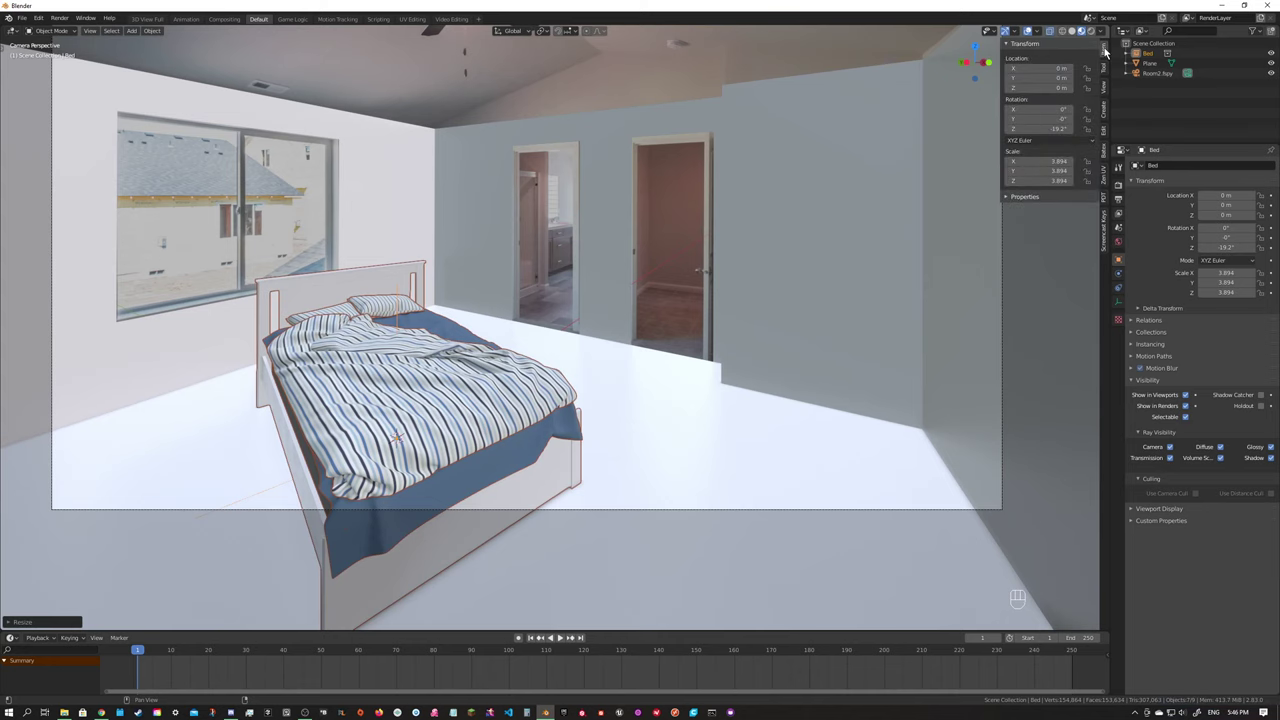
click(995, 140)
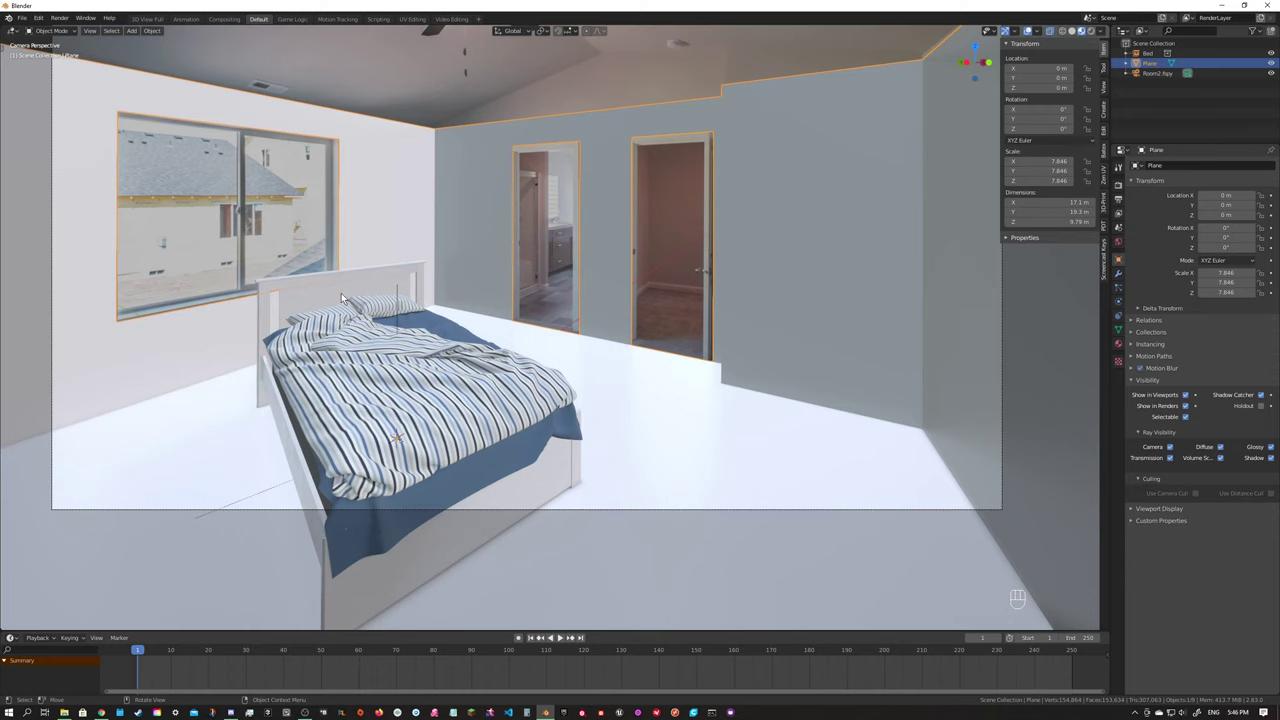
scroll(655, 381, down, 1)
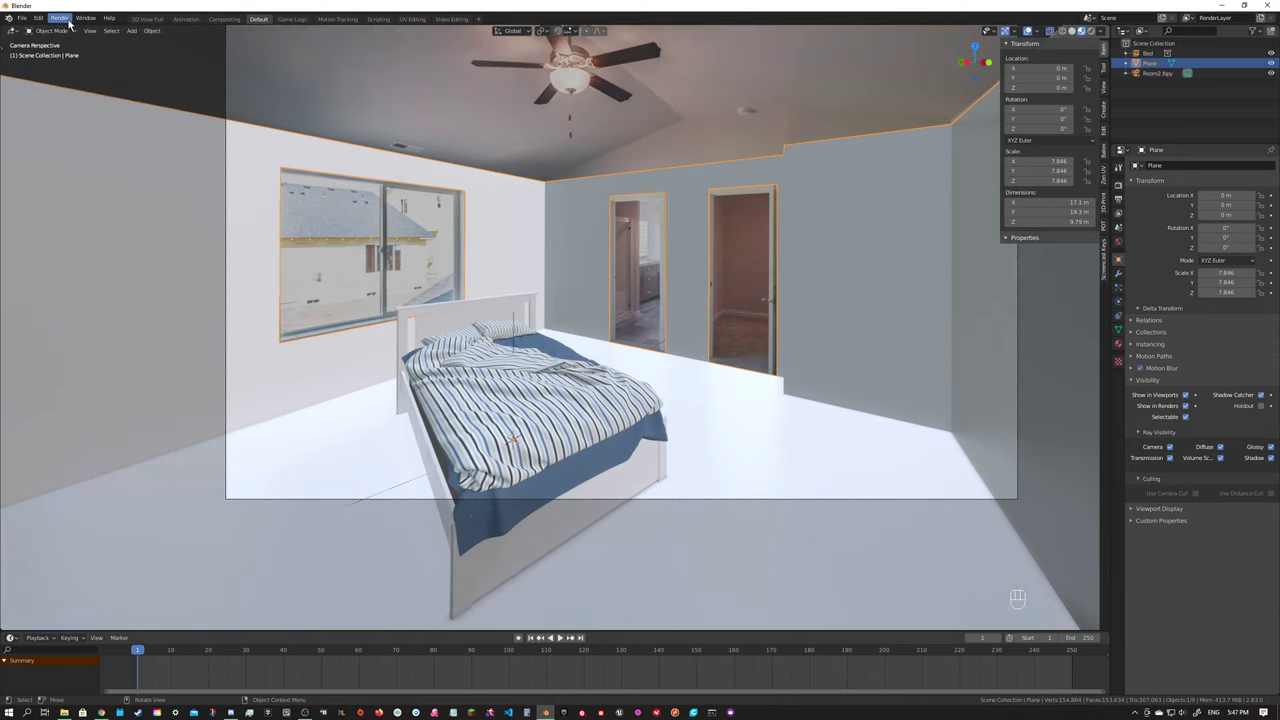
Link the Old Chair collection from FurnitureLib.blend into the scene.
click(21, 18)
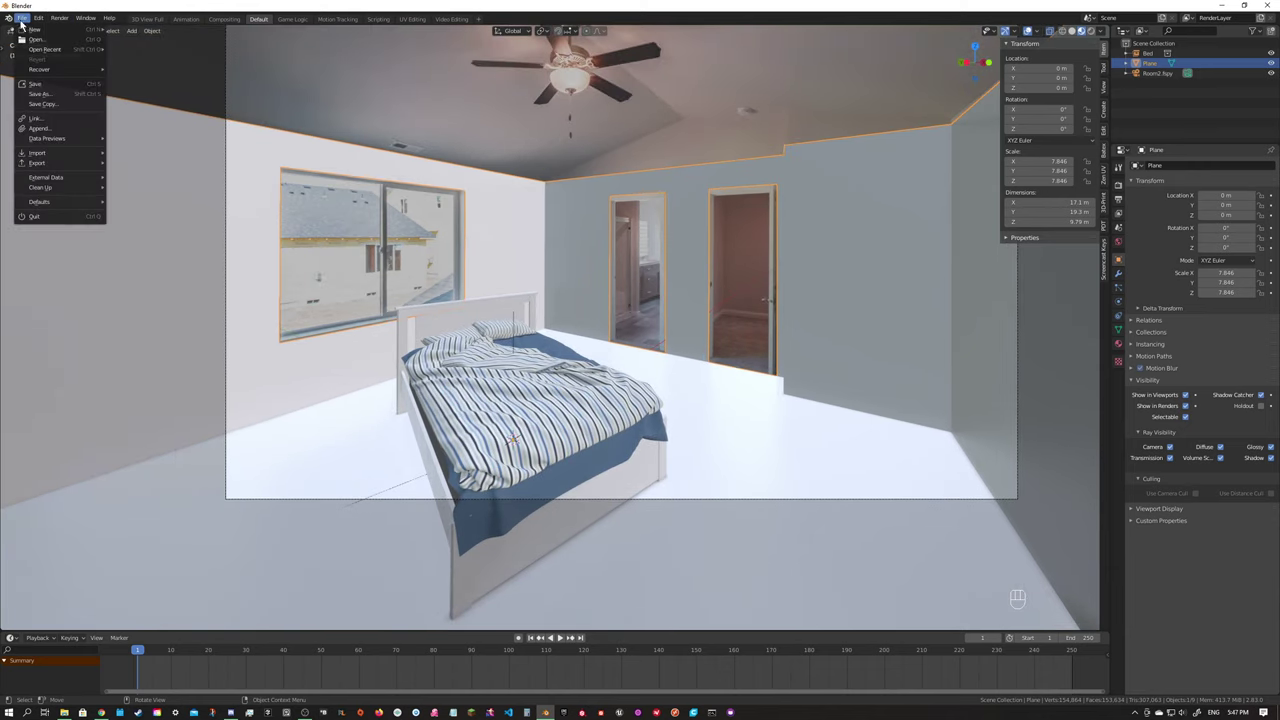
click(37, 121)
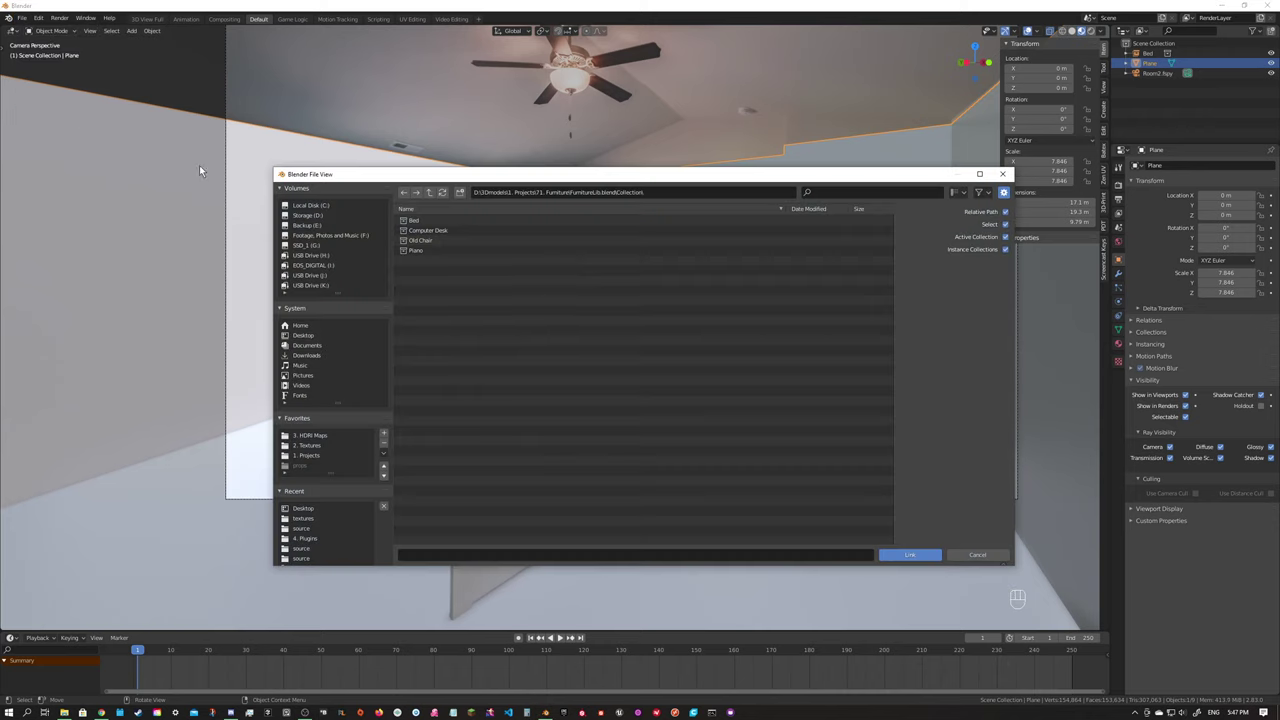
click(453, 241)
click(957, 558)
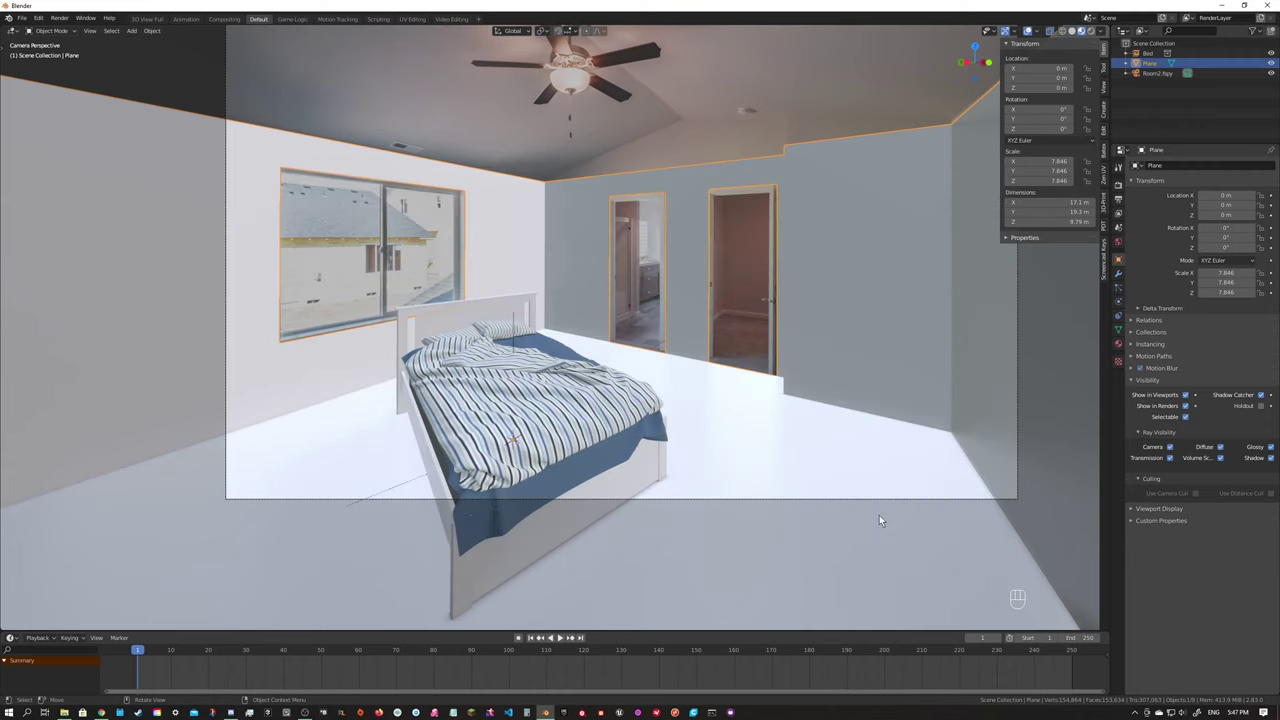
Scale the old chair to about 3.55 and move it across the floor to about X 5.42 m, Y -8.9 m.
key(s)
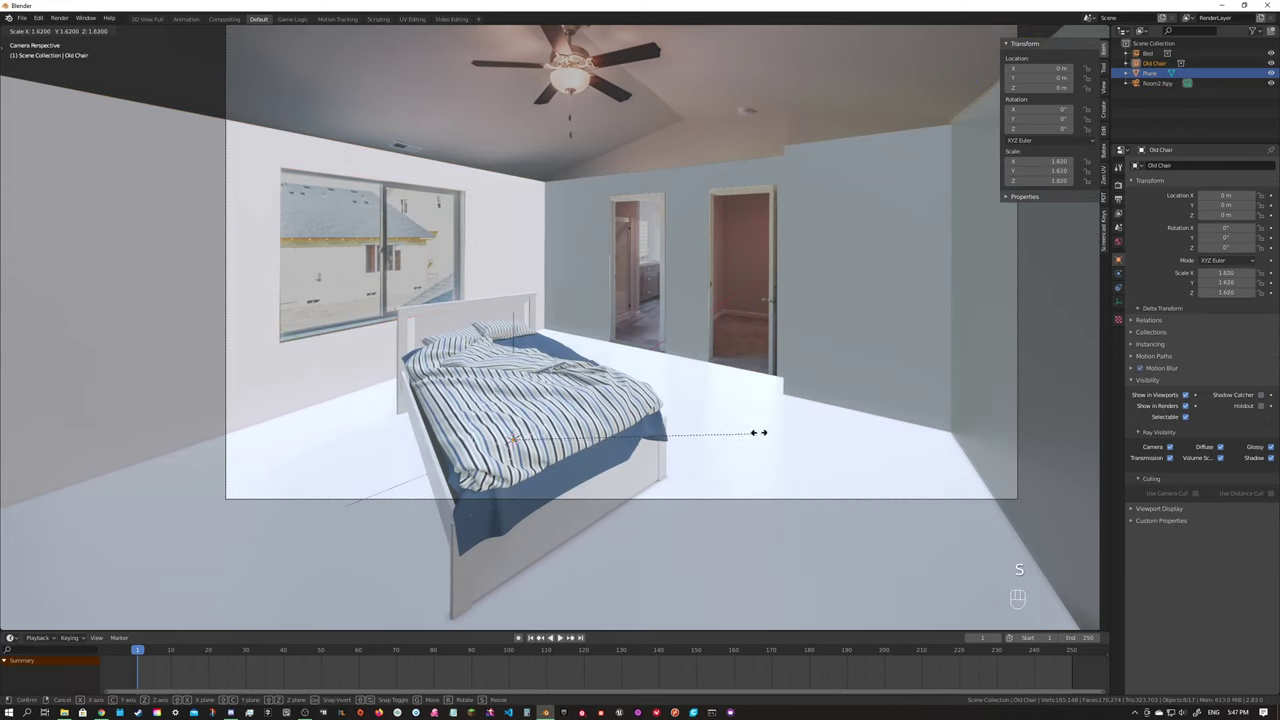
click(1046, 391)
key(g)
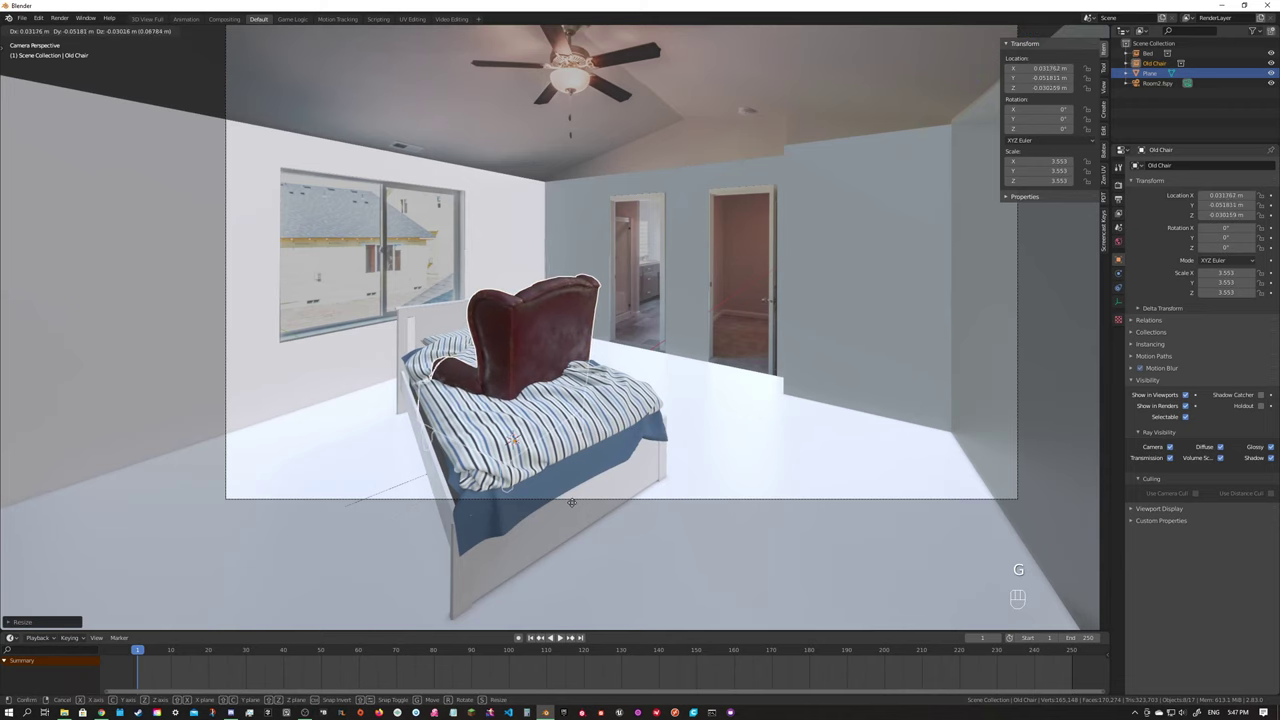
key(shift+z)
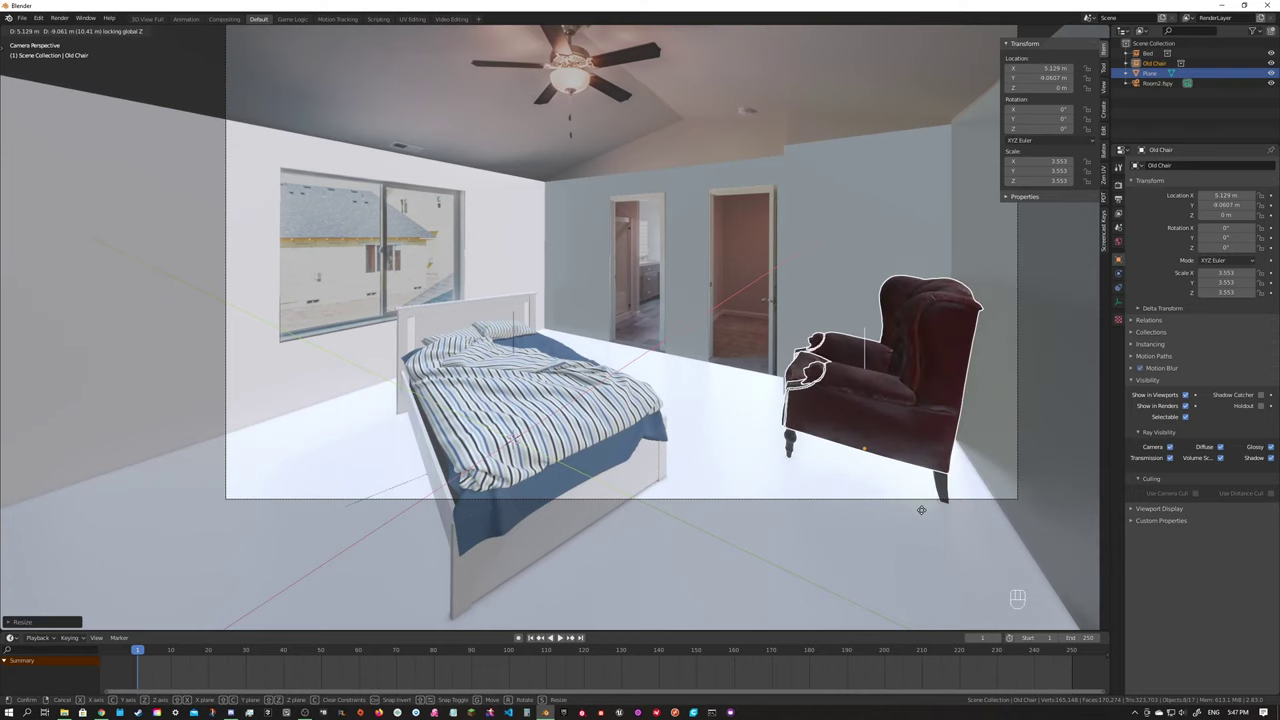
click(920, 506)
Rotate the chair about 42.5° around Z and, in top view, move it inside the room's corner at about X 4.79 m, Y -8.76 m.
key(r)
key(z)
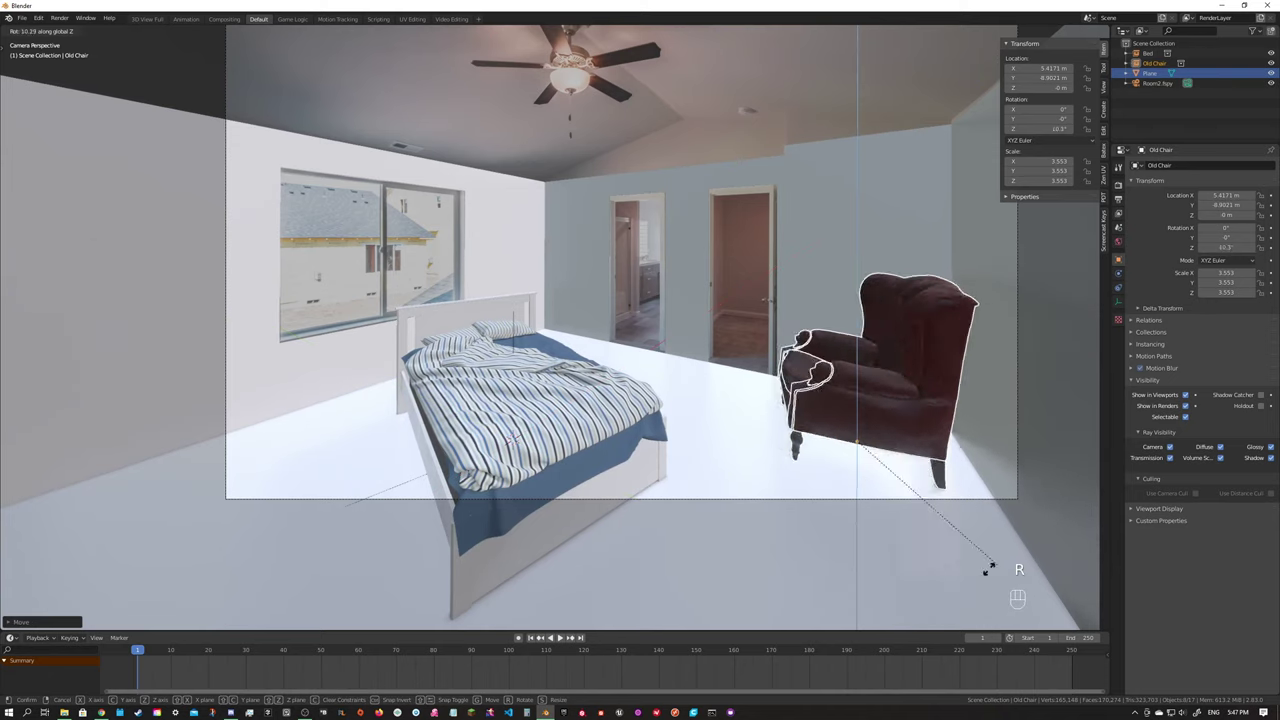
click(905, 607)
middle_drag(905, 607, 528, 493)
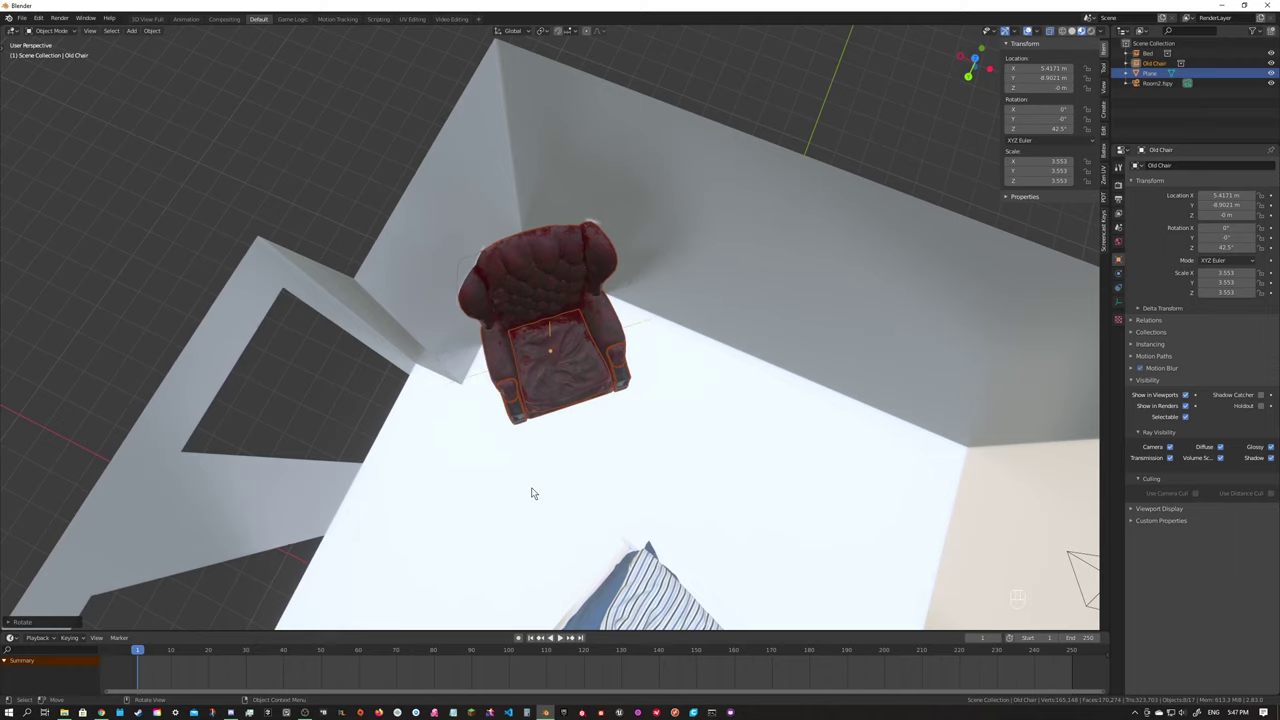
key(KP_7)
scroll(665, 453, down, 3)
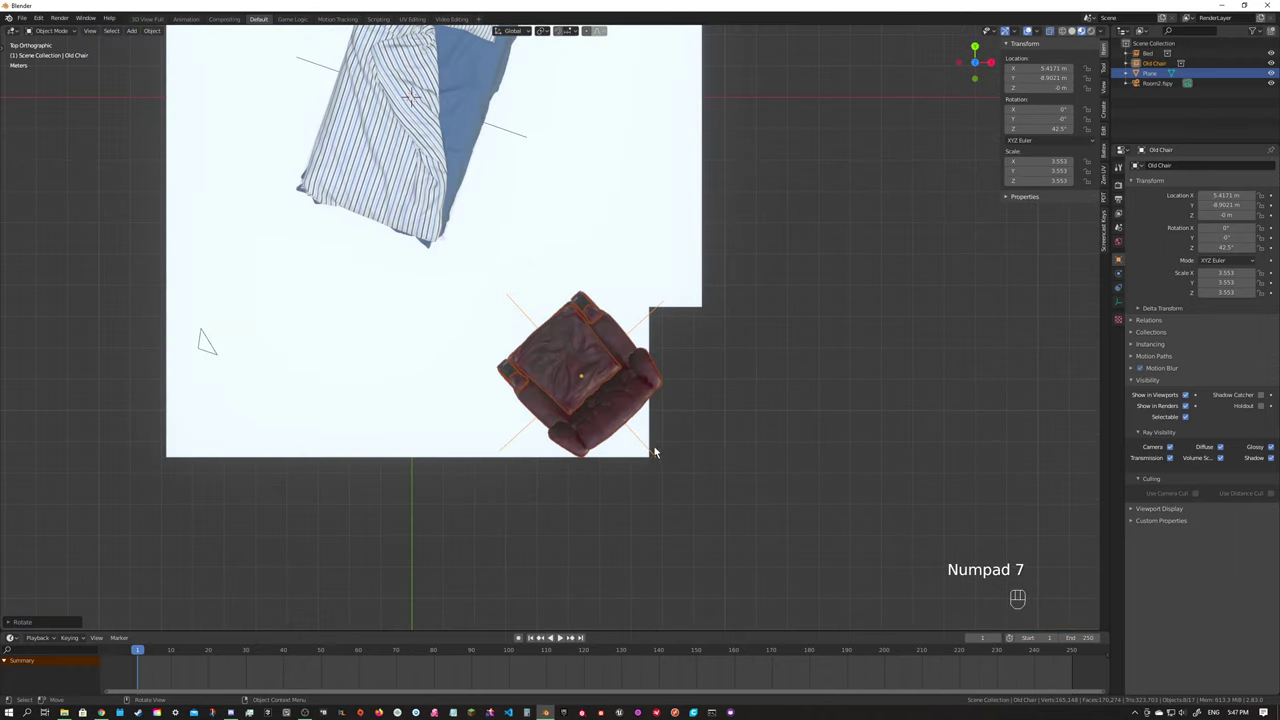
key(g)
click(634, 442)
Return to the camera view and scale the old chair down to about 3.22.
middle_drag(634, 442, 563, 374)
key(KP_0)
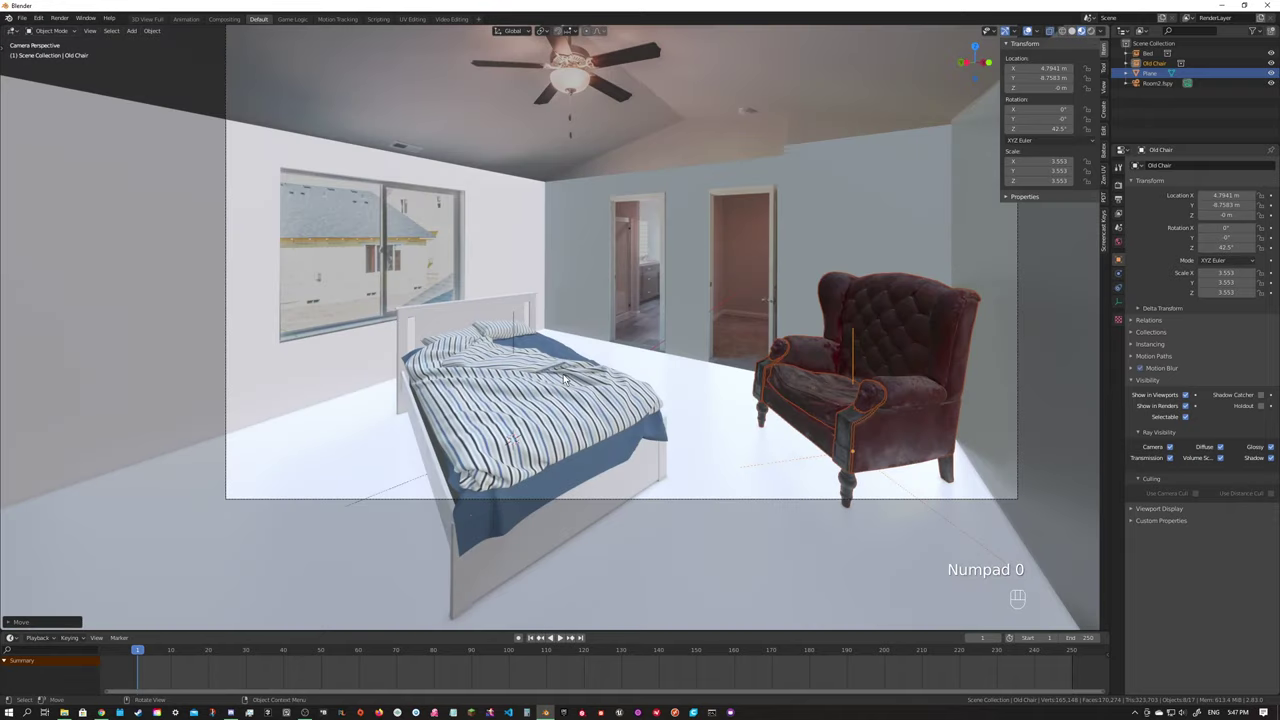
key(s)
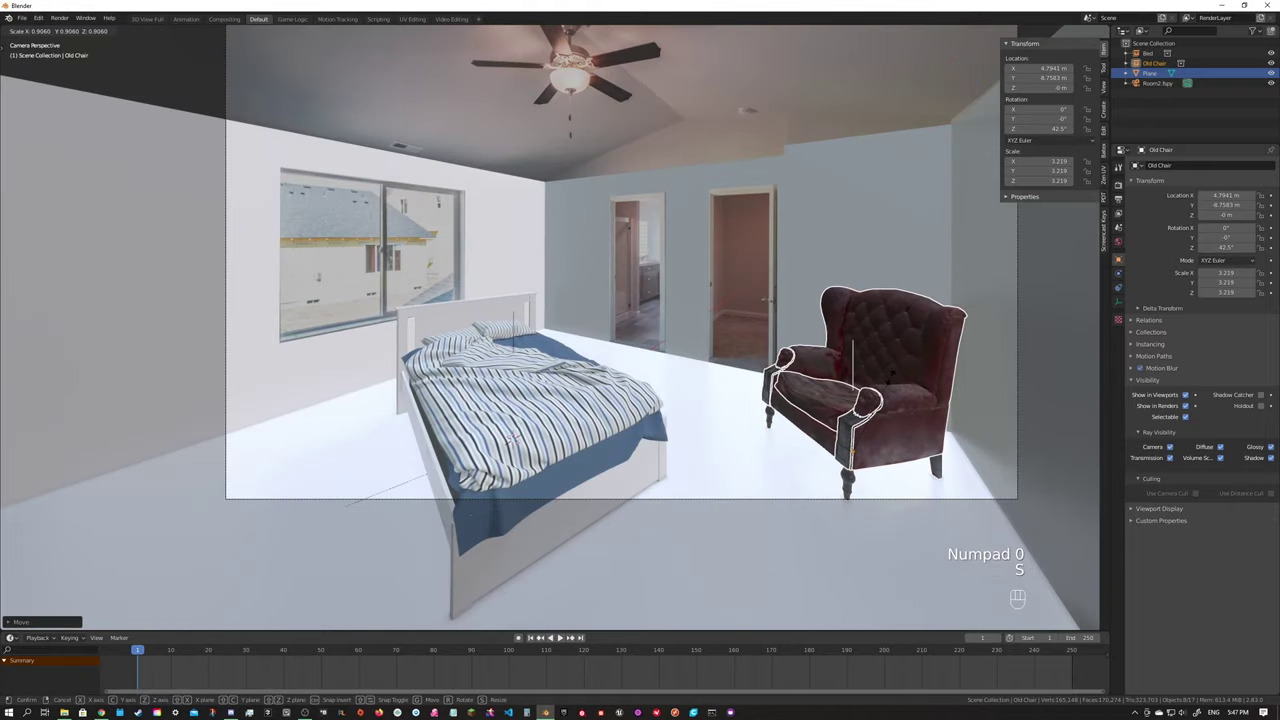
click(957, 424)
middle_drag(957, 424, 728, 492)
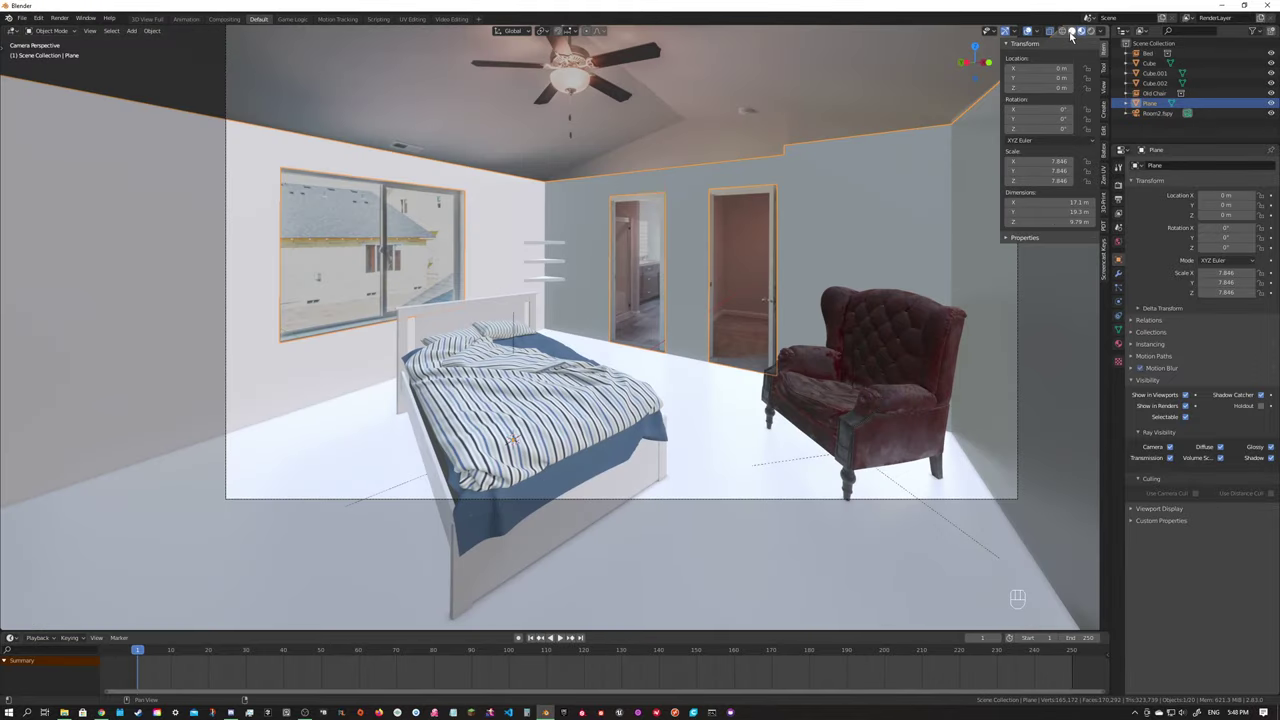
Turn off X-ray in Solid shading, then switch the viewport to Rendered shading with nothing selected.
click(1071, 32)
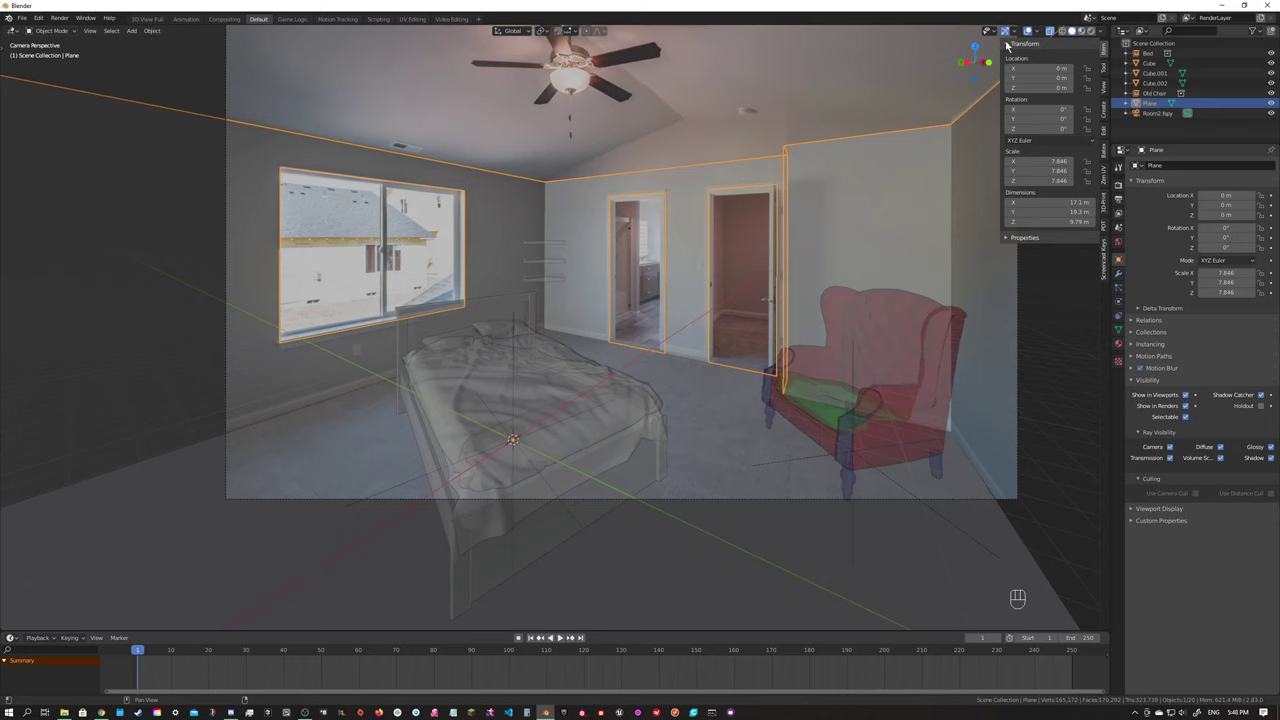
click(1049, 32)
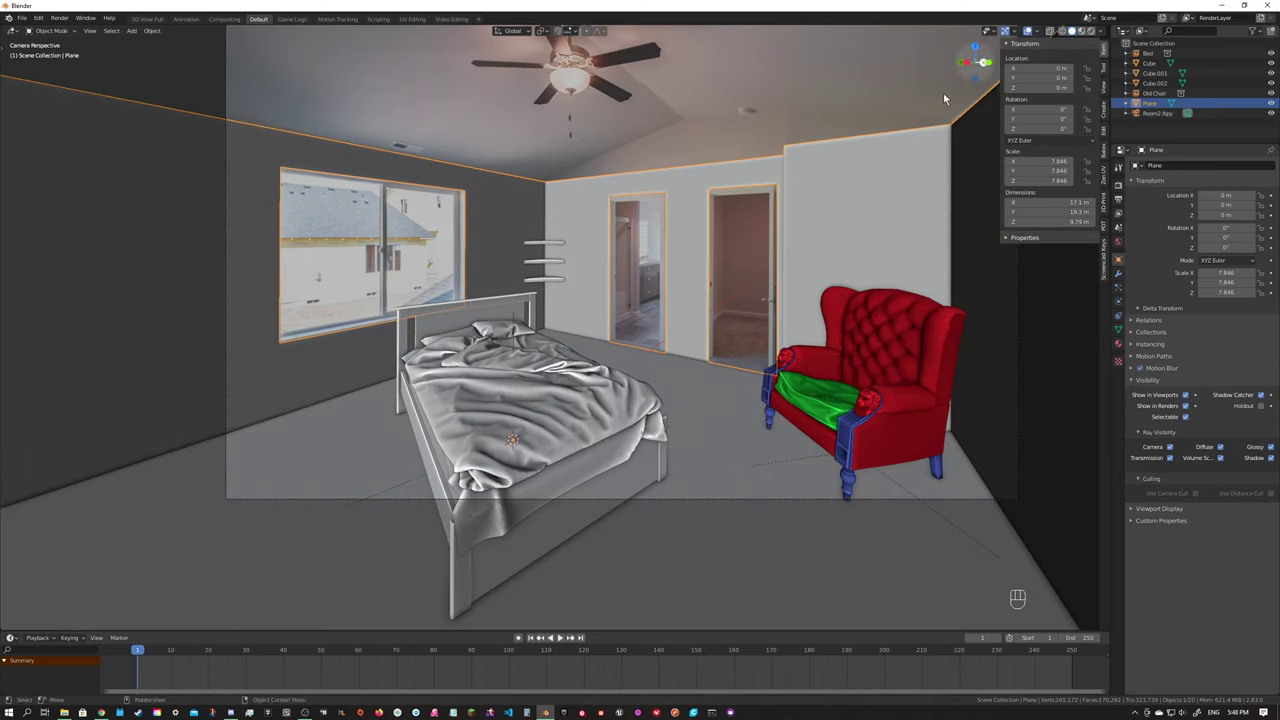
click(1080, 31)
click(1089, 31)
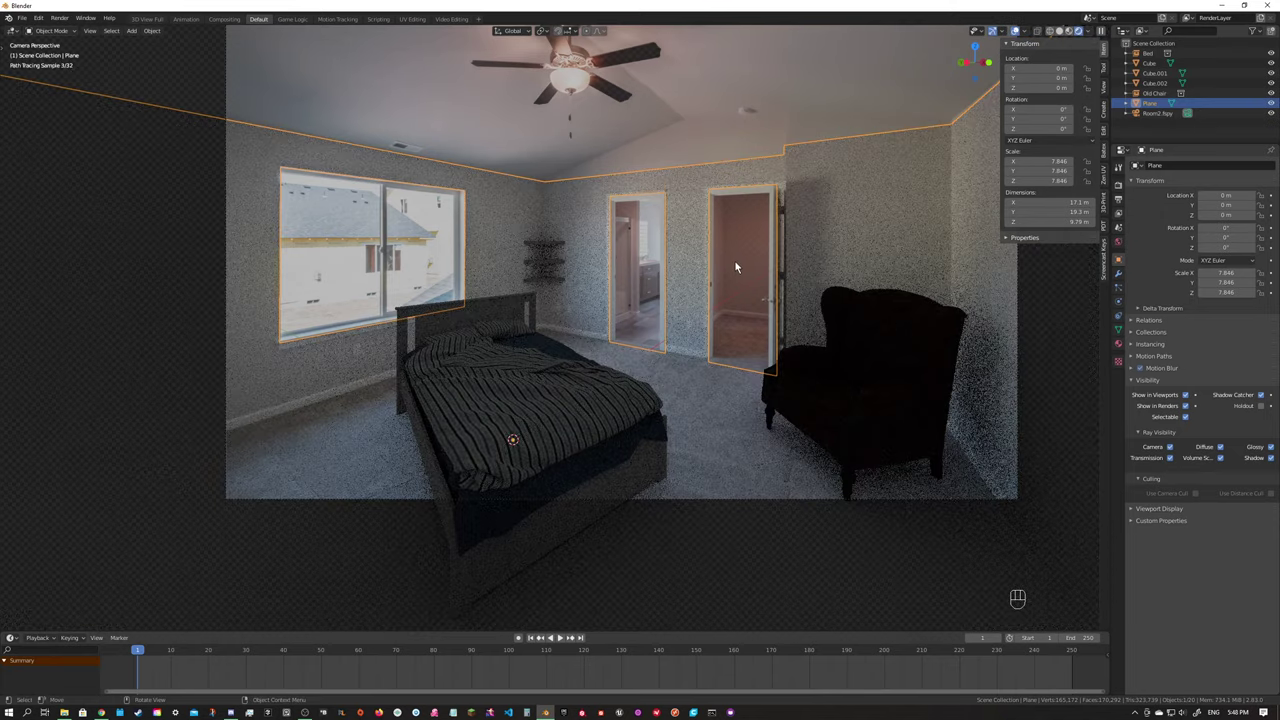
key(alt+a)
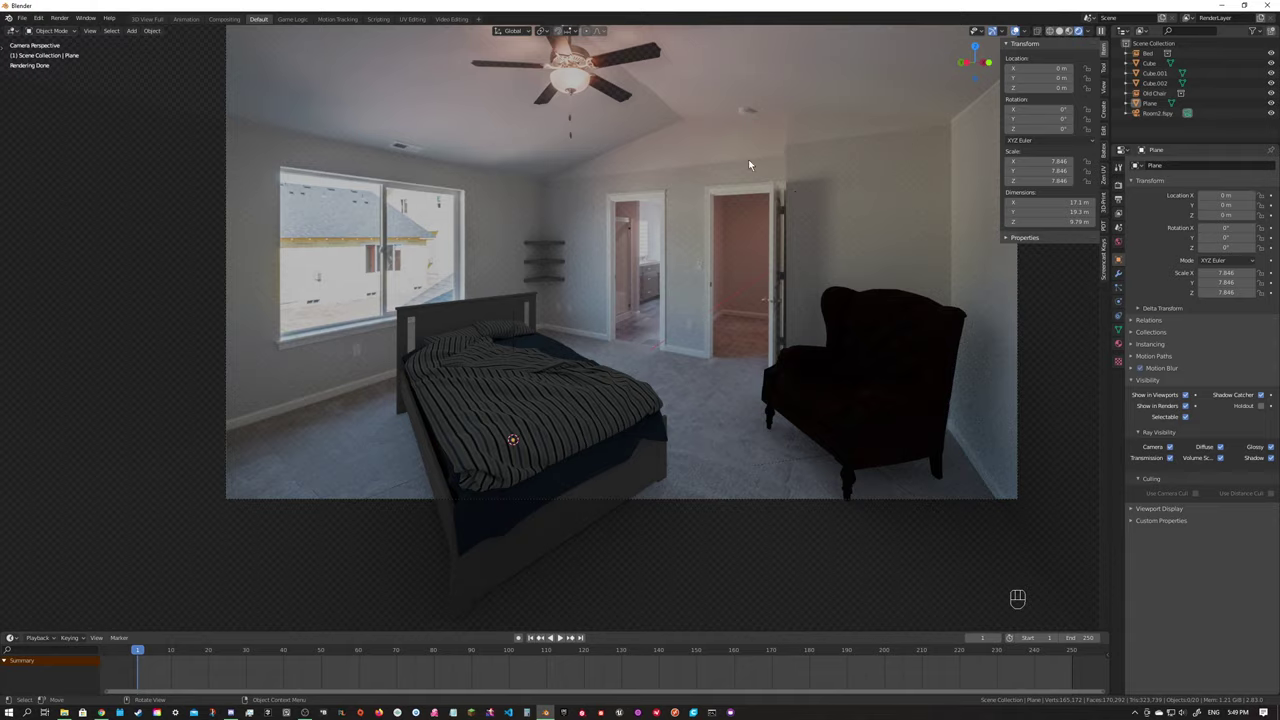
Examine the rendered room through the camera, including the upper wall edges, ceiling, corner shelves, doorways and shadows.
scroll(793, 136, up, 4)
shift+middle_drag(700, 150, 655, 295)
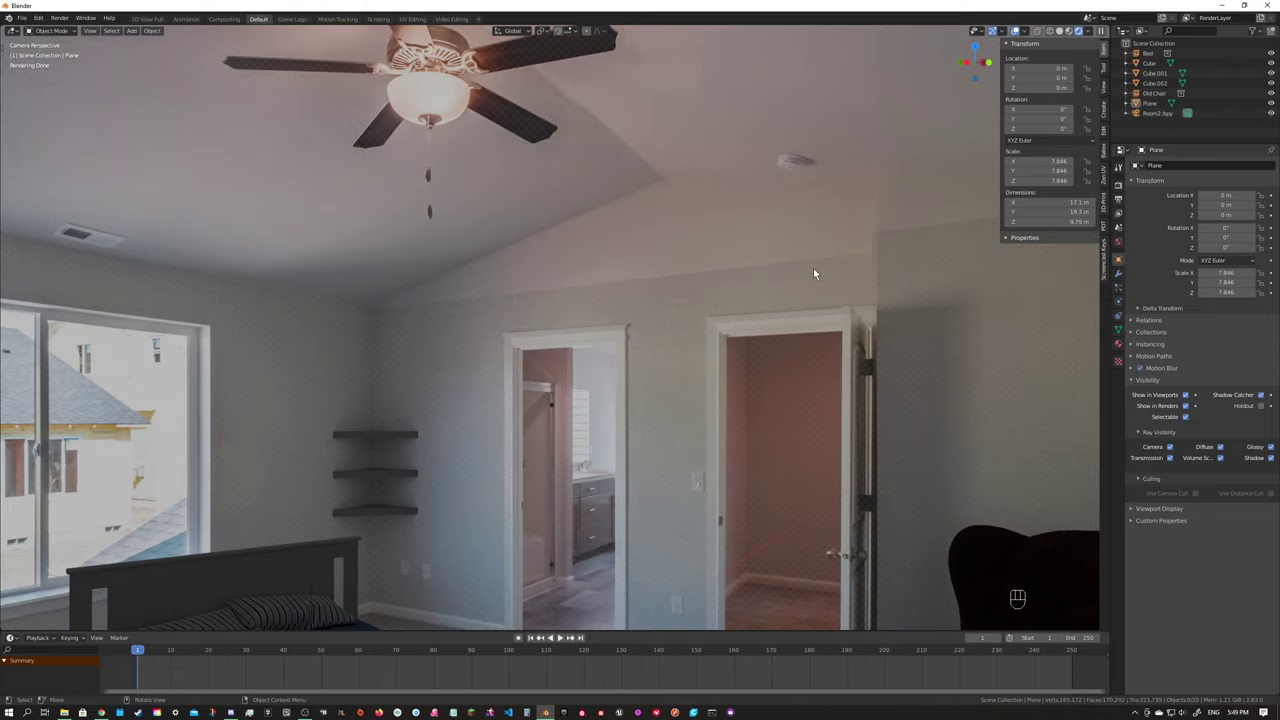
key(Home)
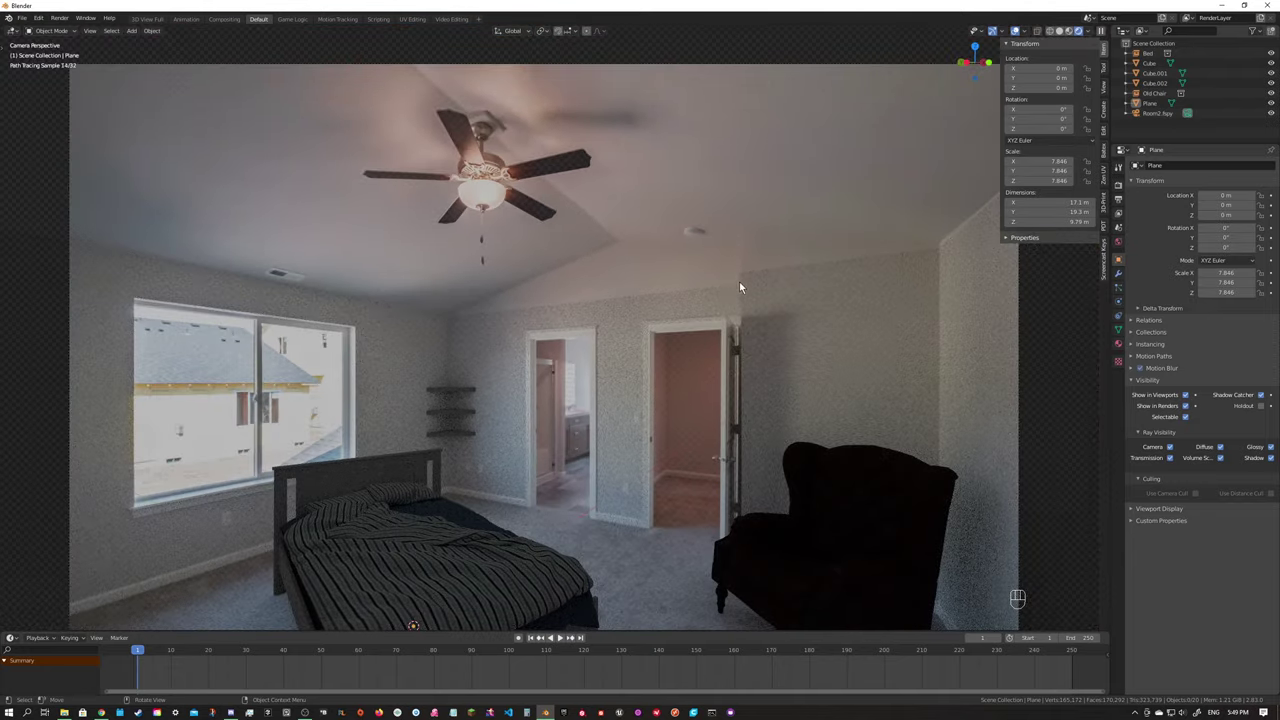
scroll(739, 281, up, 4)
shift+middle_drag(739, 281, 689, 281)
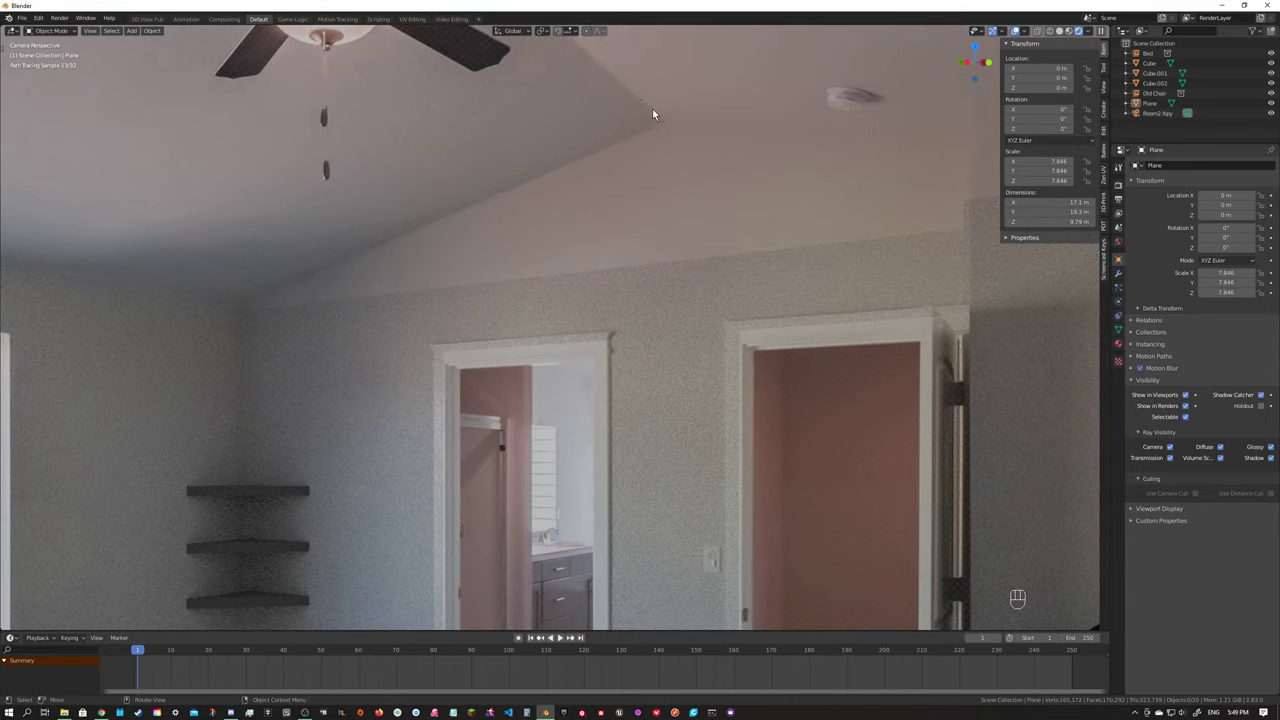
shift+middle_drag(733, 118, 471, 271)
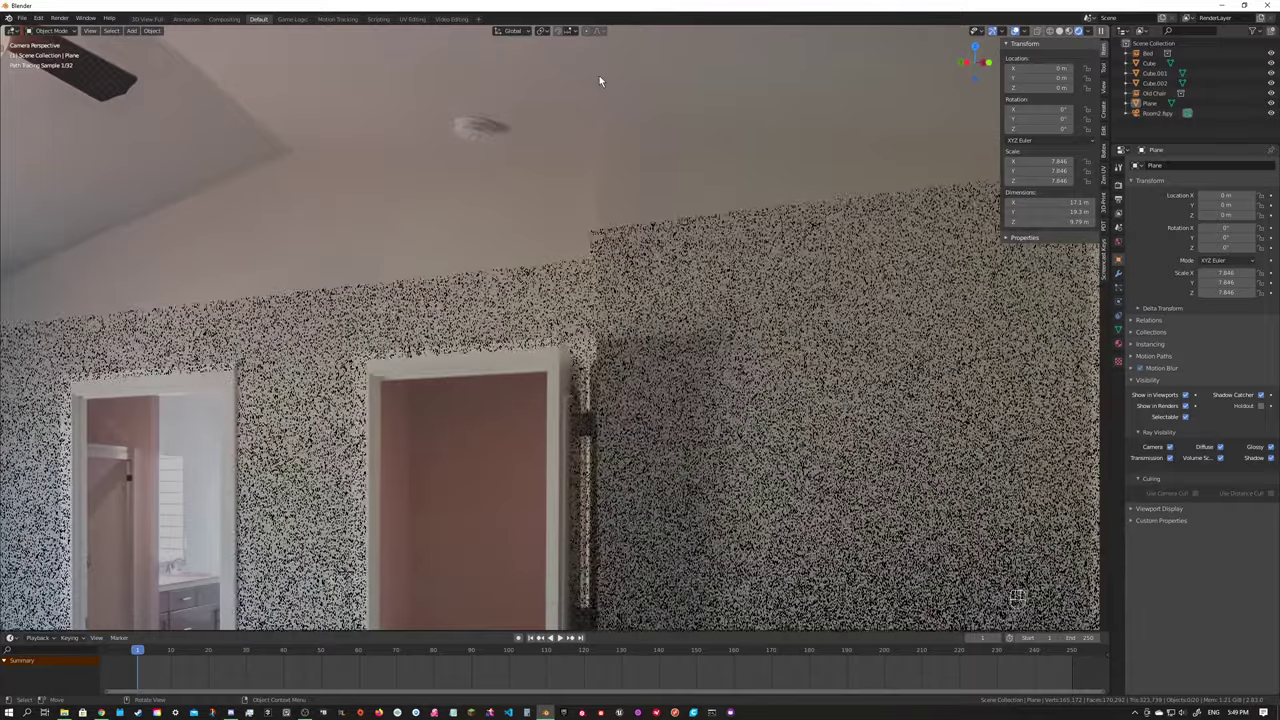
scroll(742, 170, down, 4)
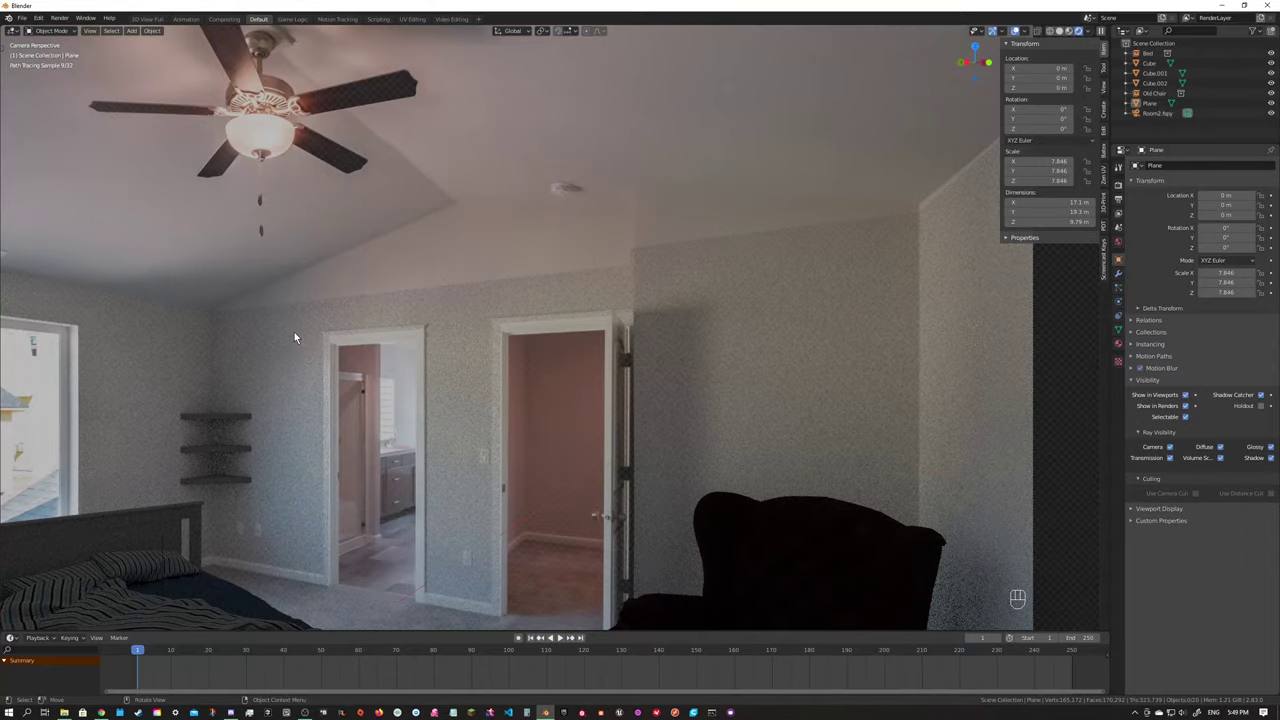
shift+middle_drag(313, 344, 600, 366)
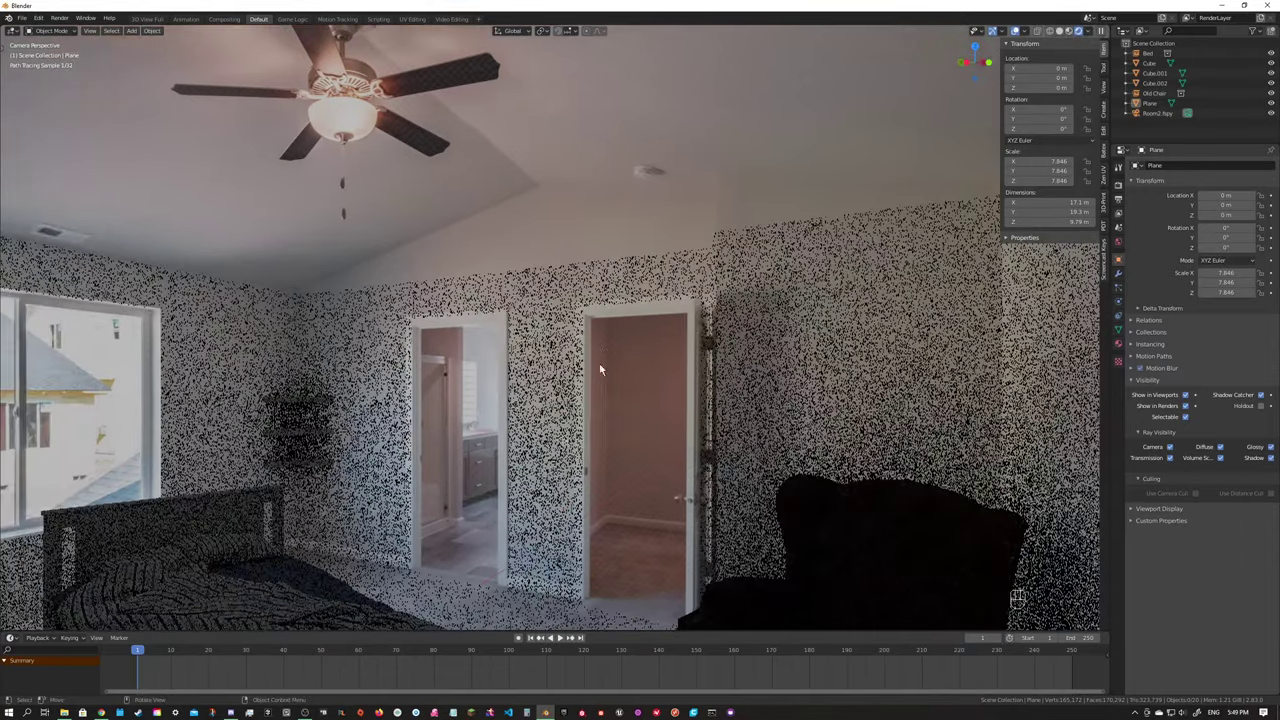
Inspect the rendered shelves and doorways up close, and view the bed and old chair from outside the room.
scroll(598, 285, up, 2)
shift+middle_drag(521, 385, 662, 308)
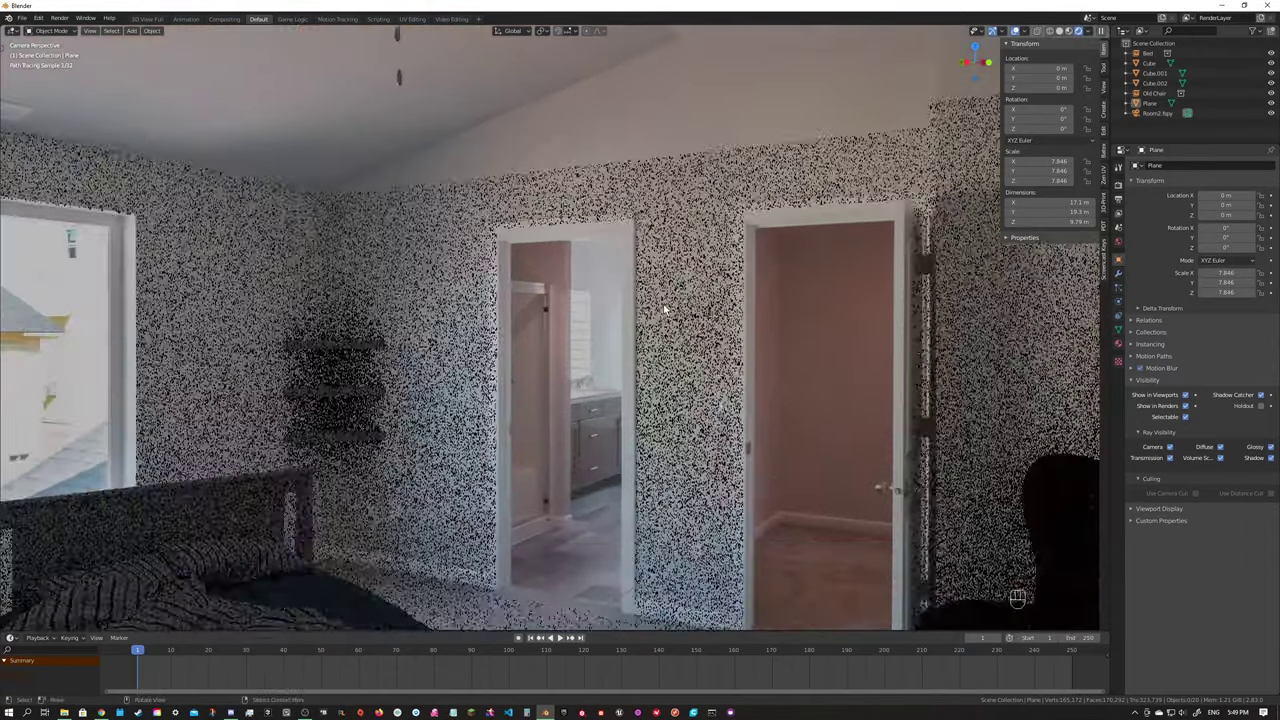
scroll(660, 310, down, 2)
key(Home)
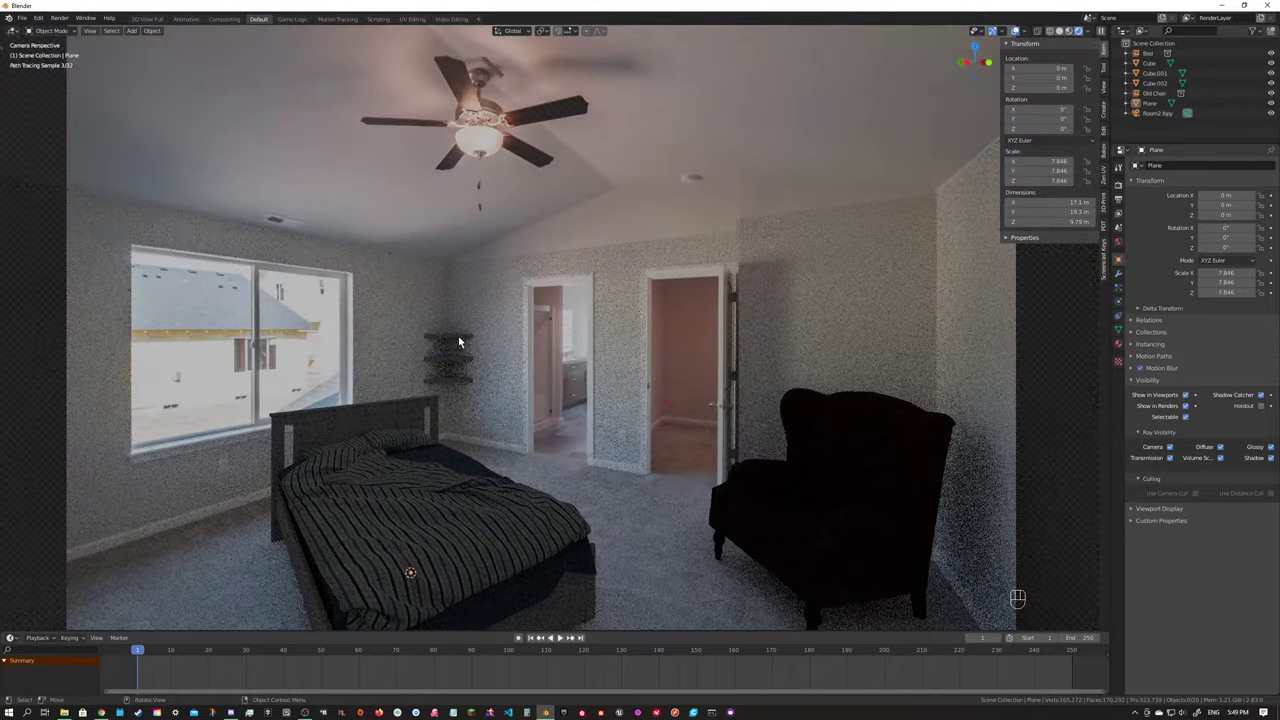
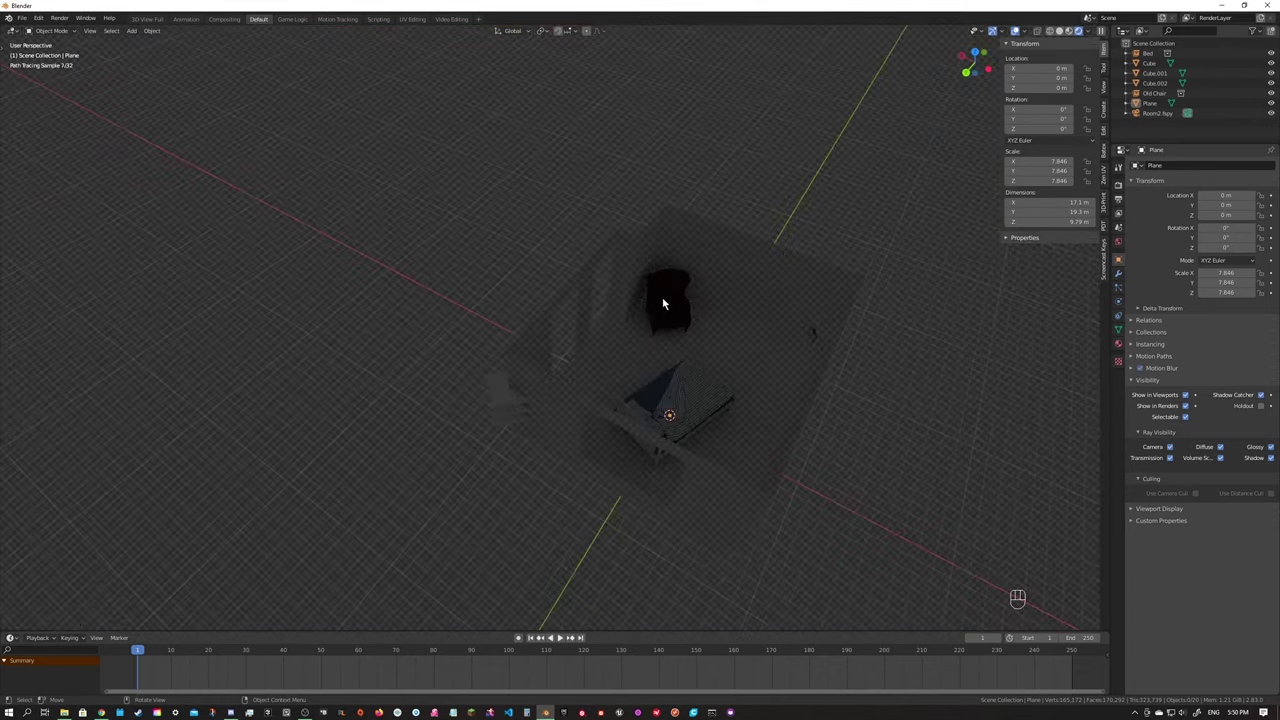
shift+middle_drag(743, 357, 553, 370)
scroll(603, 357, up, 5)
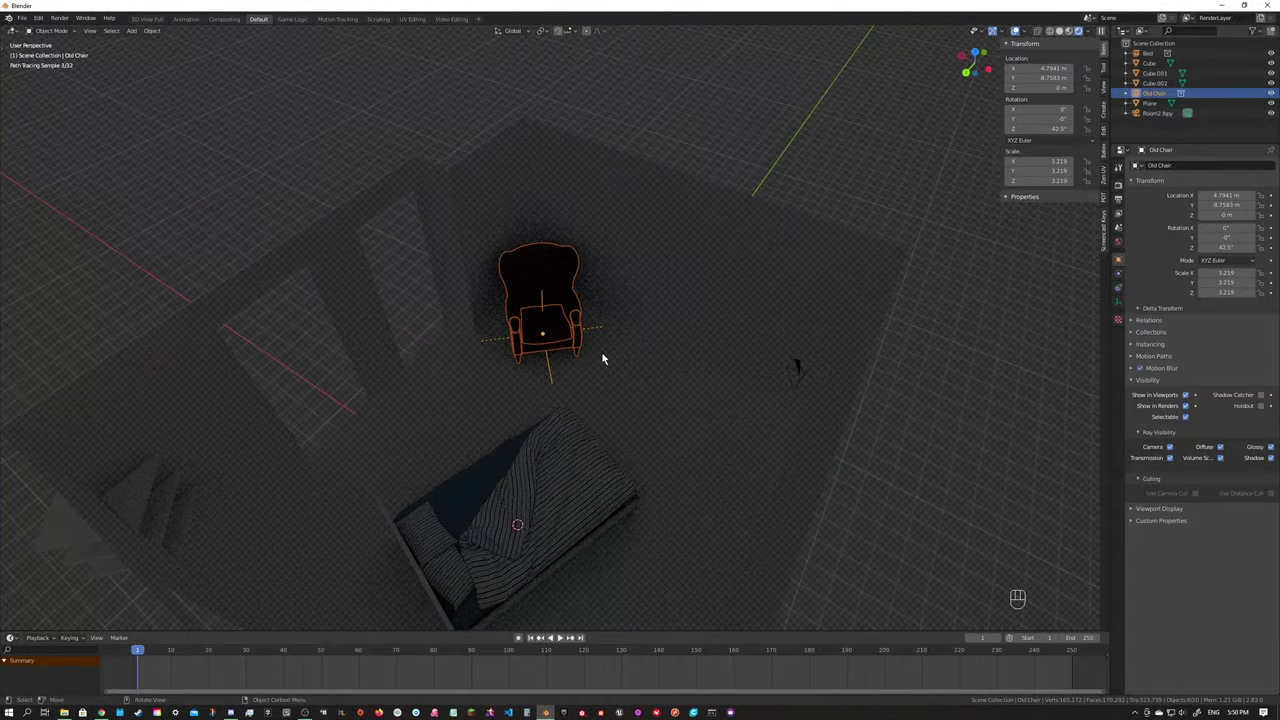
scroll(603, 357, down, 6)
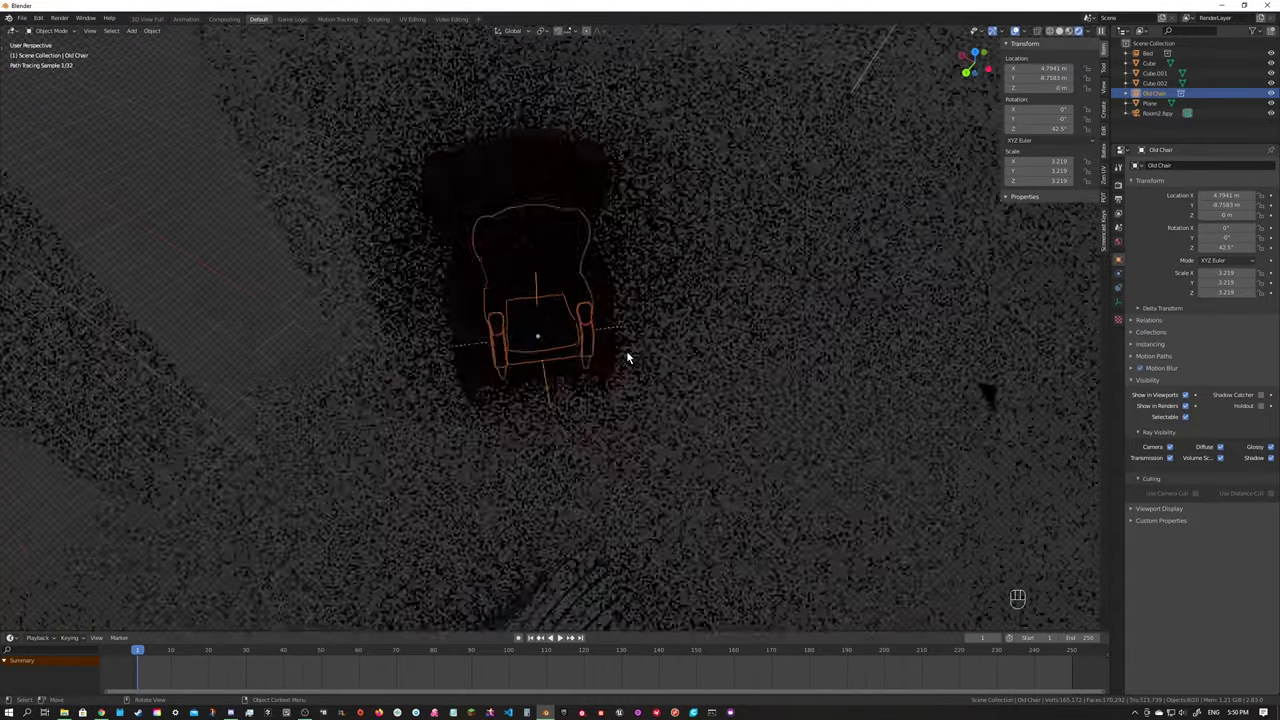
middle_drag(649, 363, 535, 349)
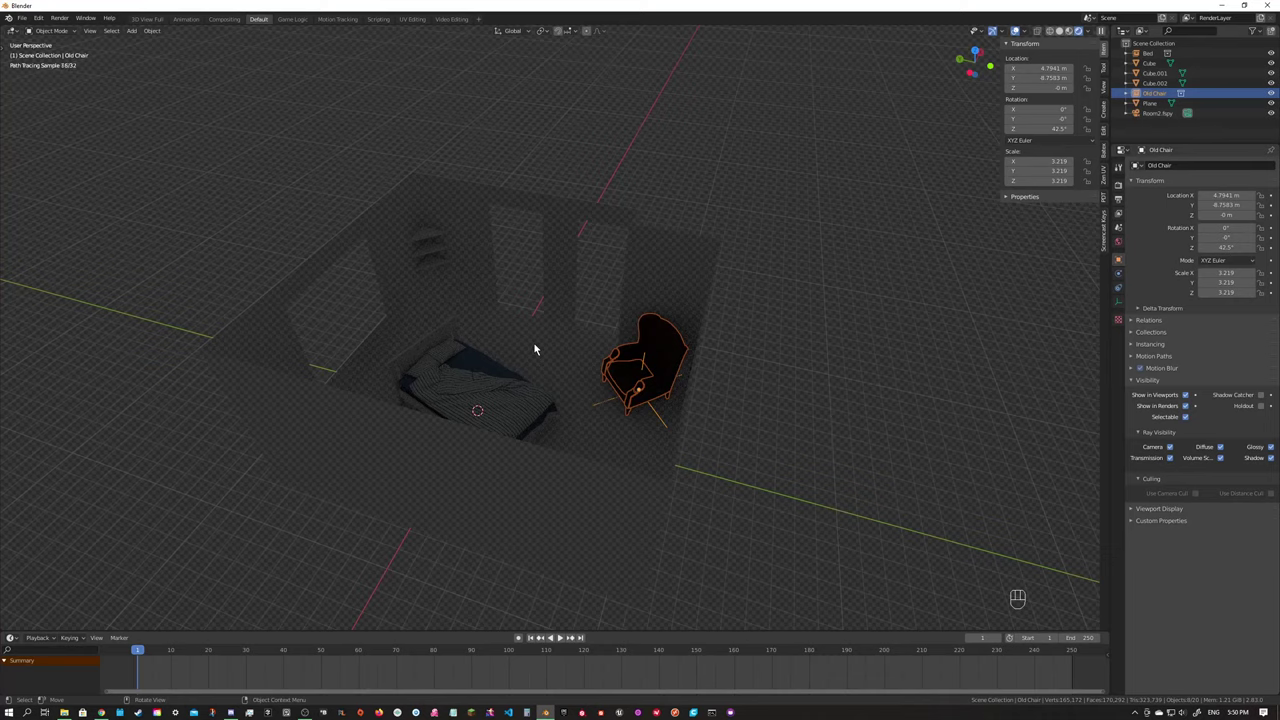
Add an area light at the origin and raise it along Z to about 6.27 m.
key(shift+a)
mouse_move(478, 468)
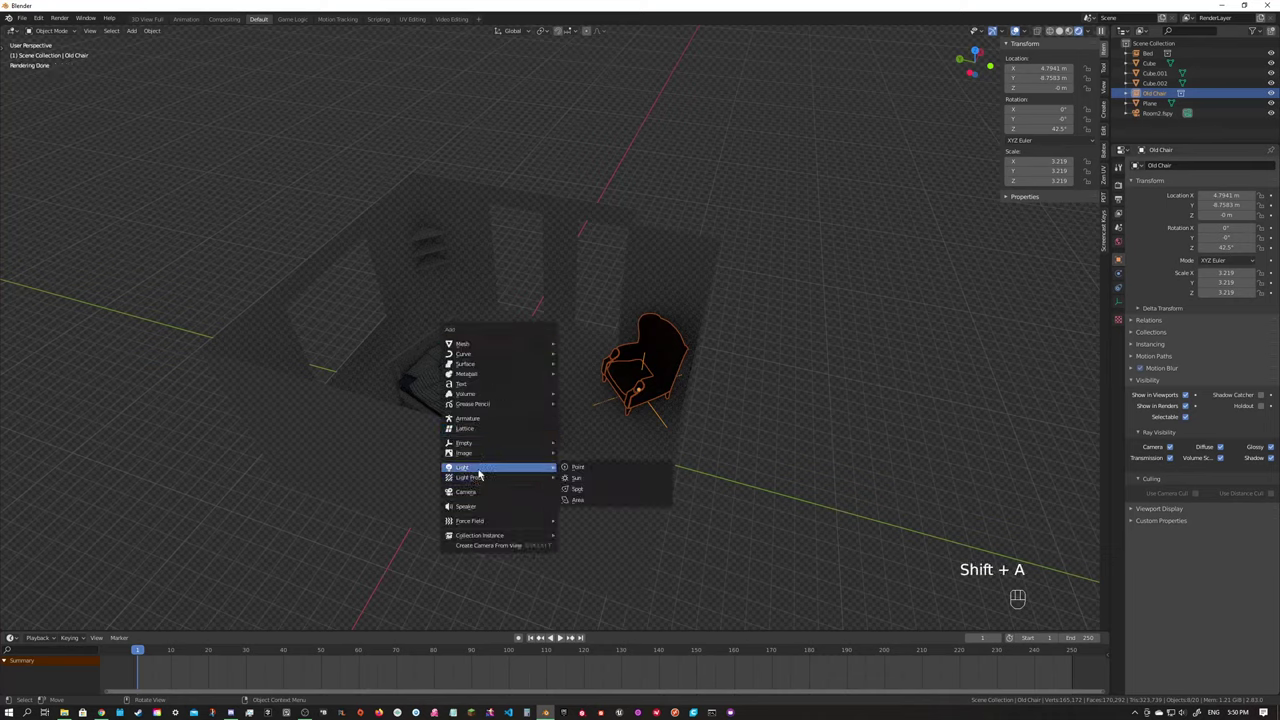
click(592, 499)
key(g)
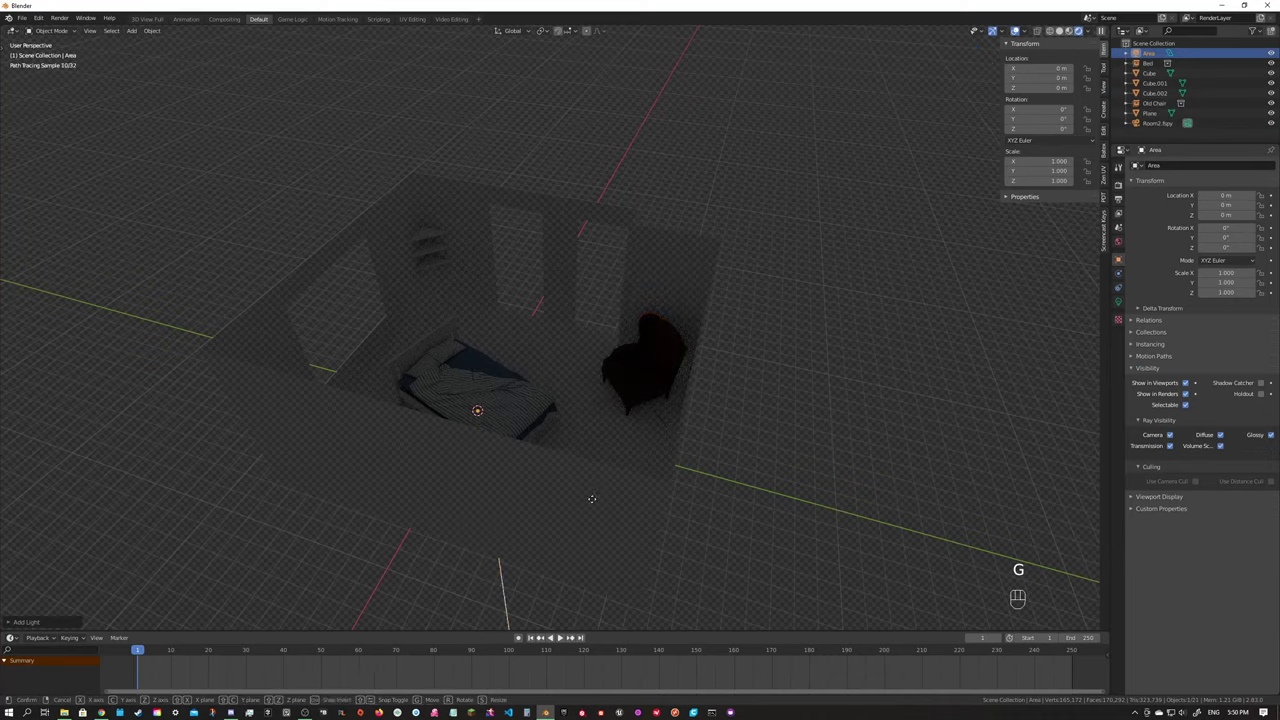
key(z)
click(571, 428)
key(g)
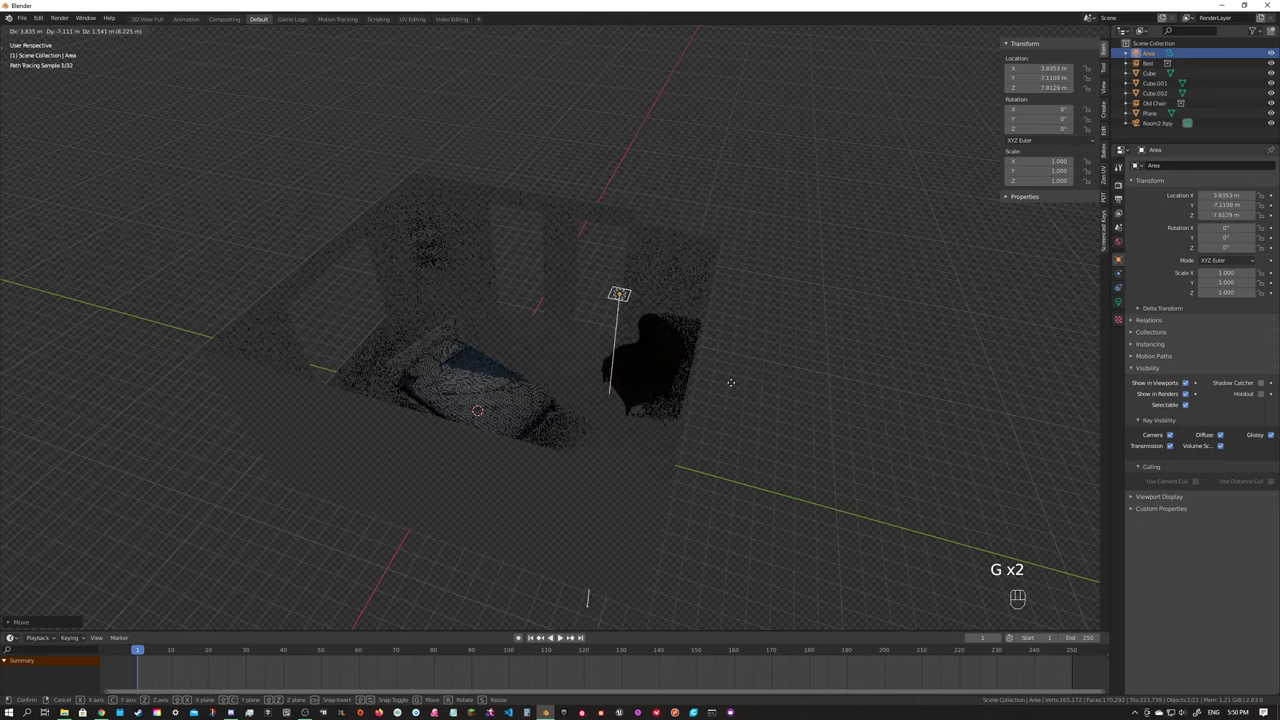
right_click(753, 389)
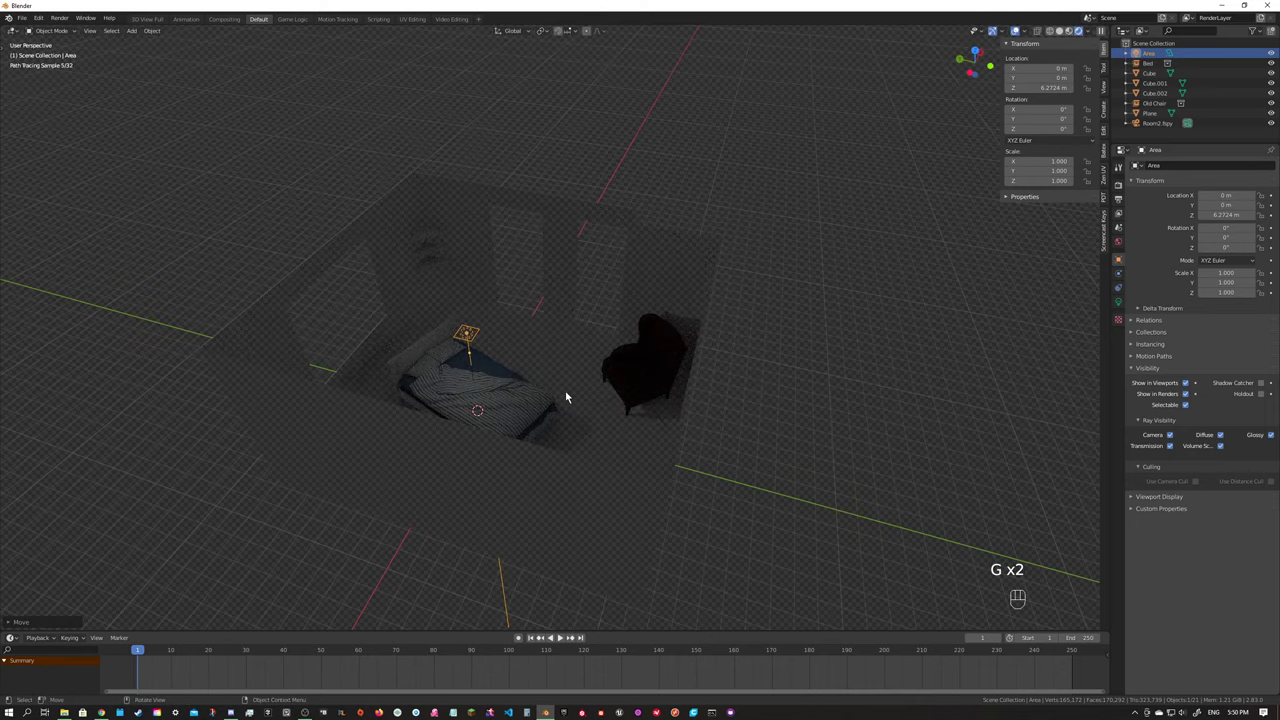
Rotate the area light 90° around X and 180° around Z so it faces into the room from the window side.
key(r)
key(x)
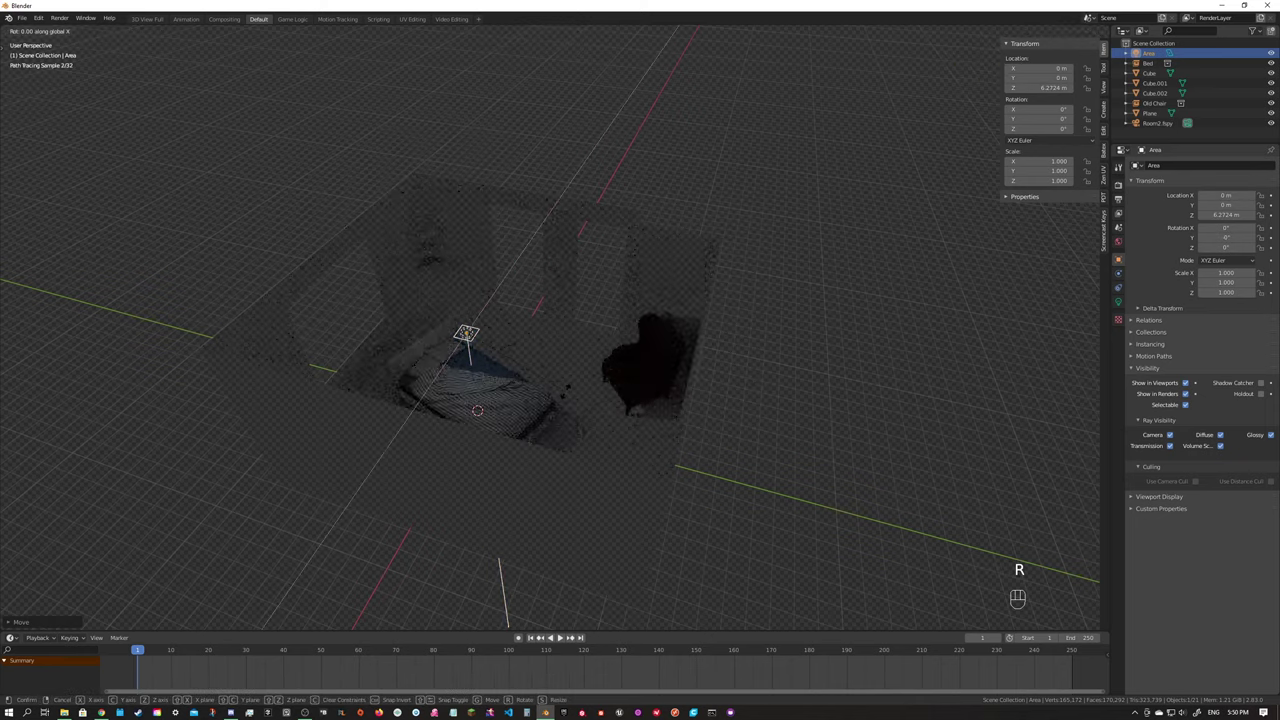
key(9)
key(0)
key(Return)
key(r)
key(z)
key(1)
key(8)
key(0)
key(Return)
Move the area light along Y to about 7.29 m at the window wall and scale it up to about 5.37.
key(s)
click(884, 353)
key(g)
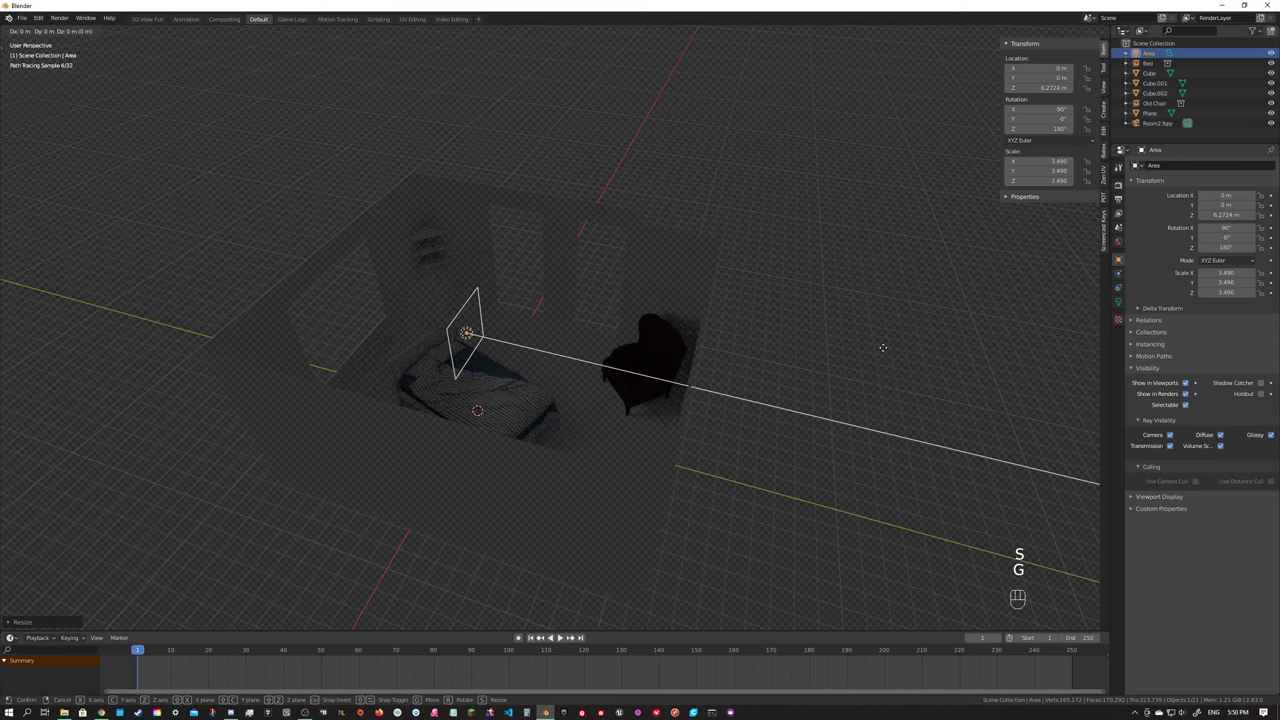
key(y)
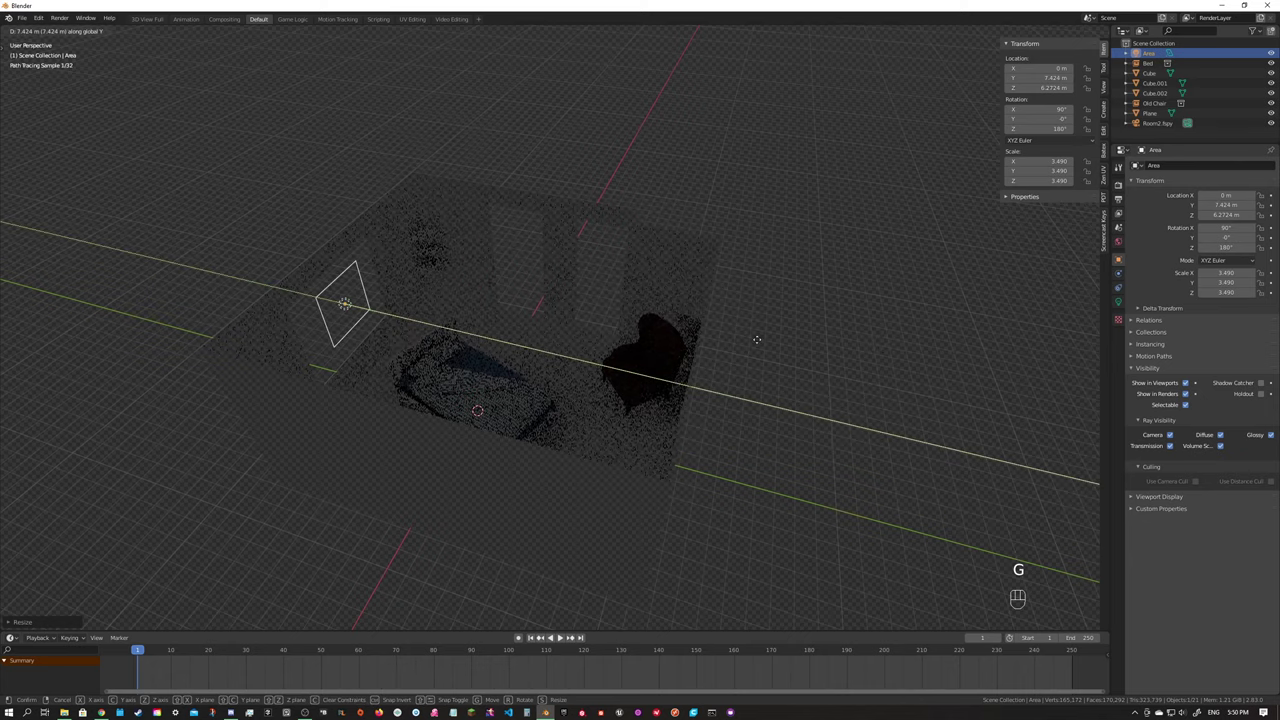
click(760, 340)
key(s)
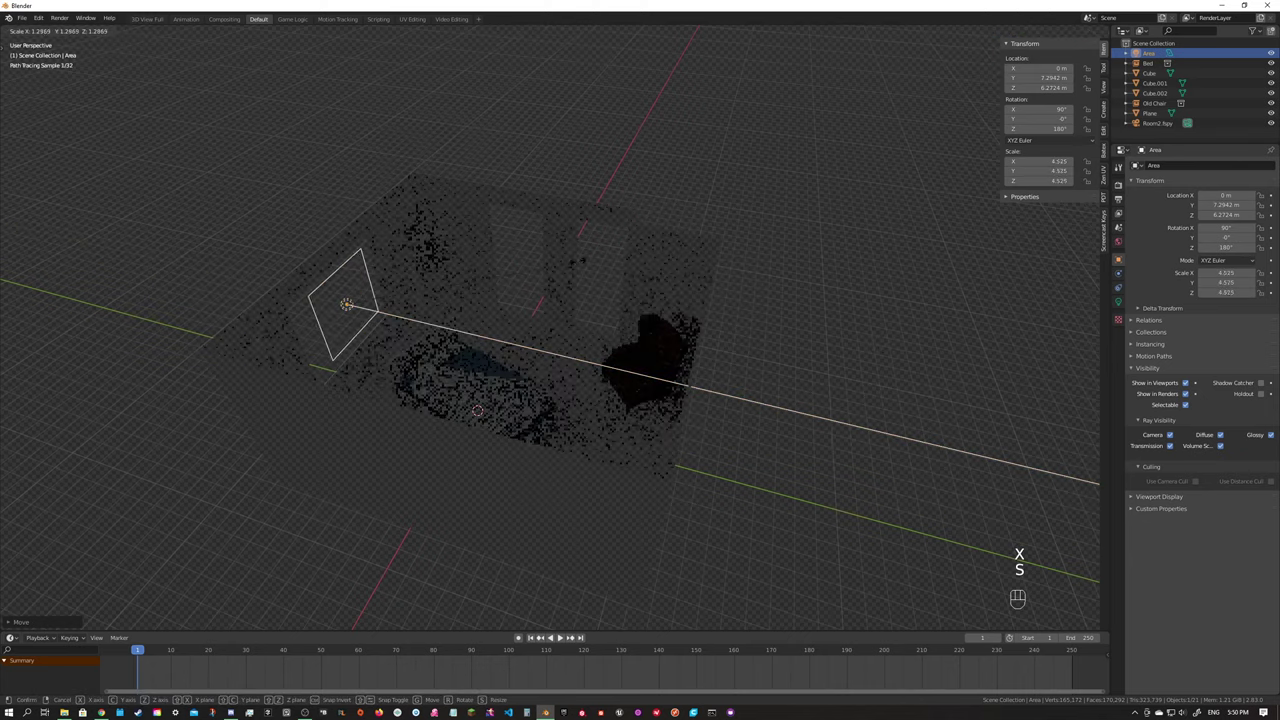
click(621, 259)
In camera view, fit the area light over the window at about X -0.17 m, Y 7.58 m, Z 5.43 m, scaled to about 6.06.
key(KP_1)
key(KP_7)
key(KP_0)
key(g)
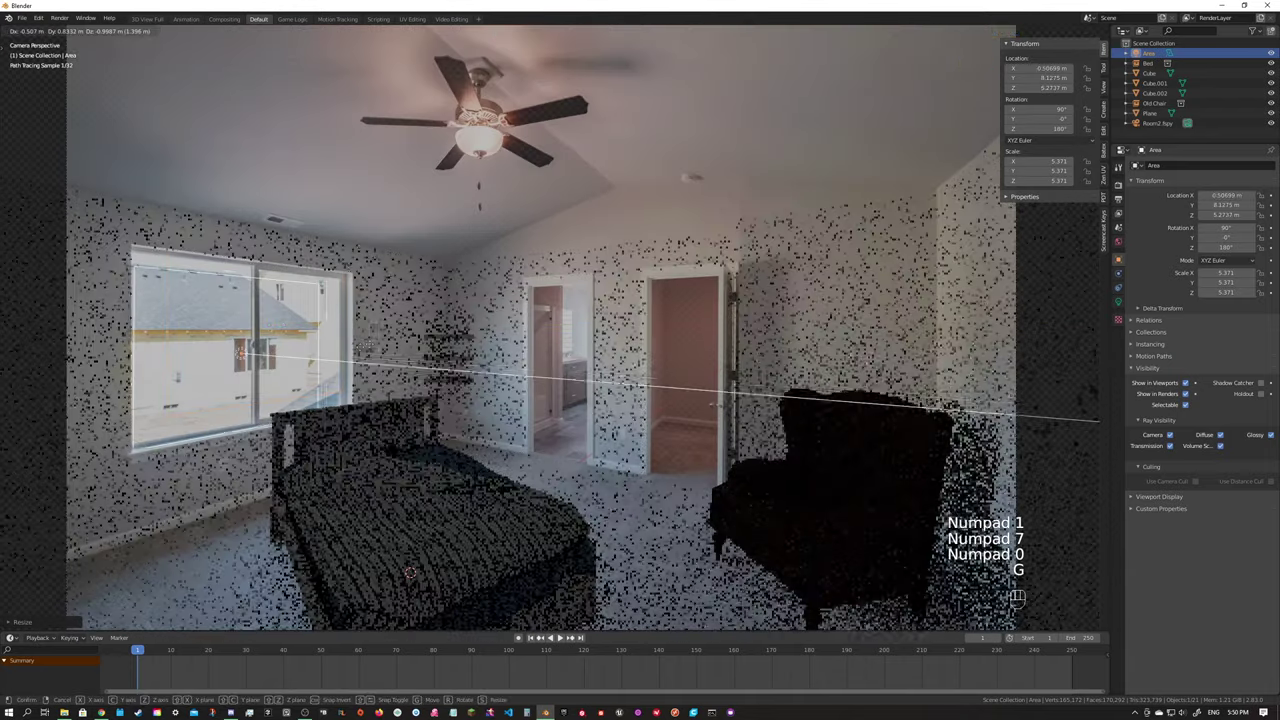
key(s)
key(g)
click(441, 352)
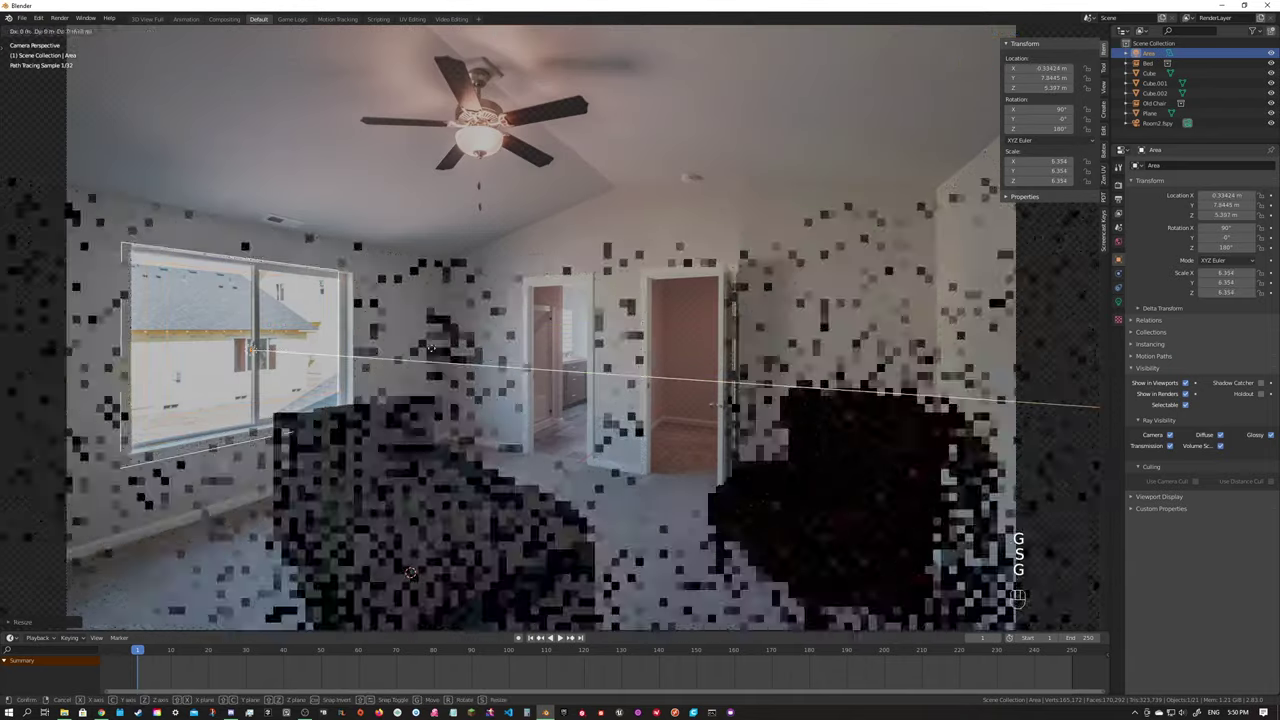
key(s)
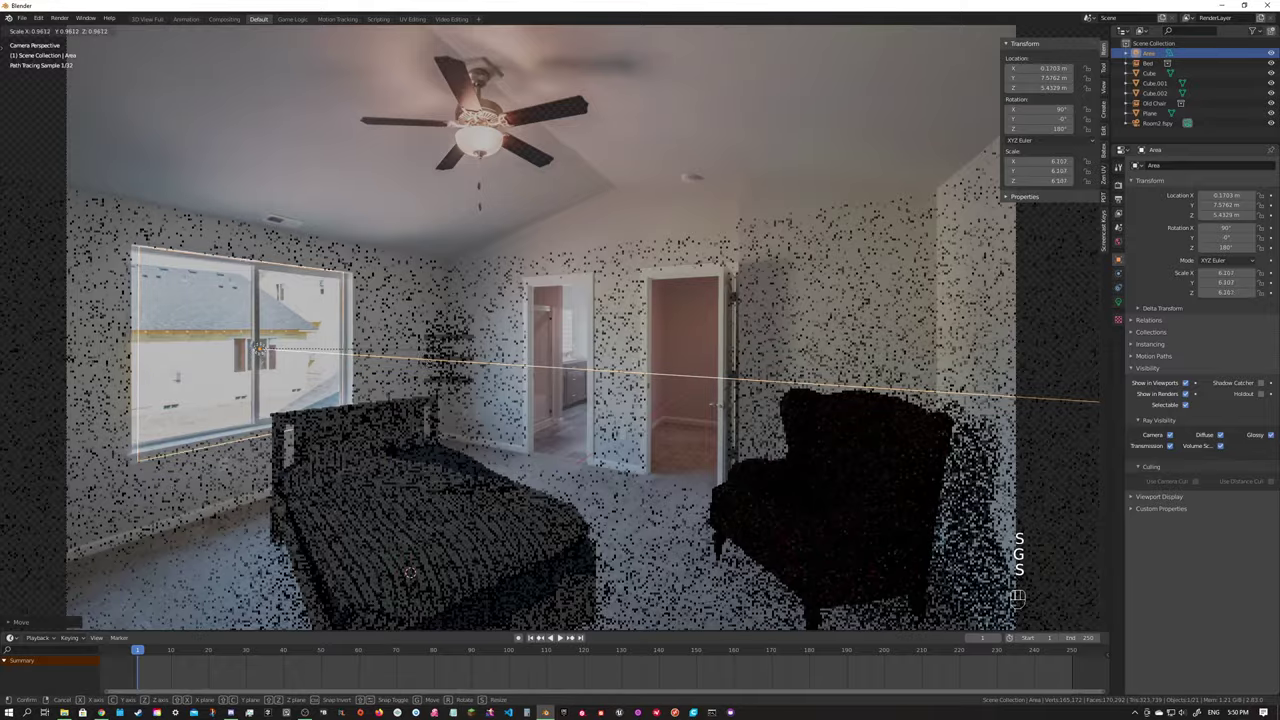
click(381, 400)
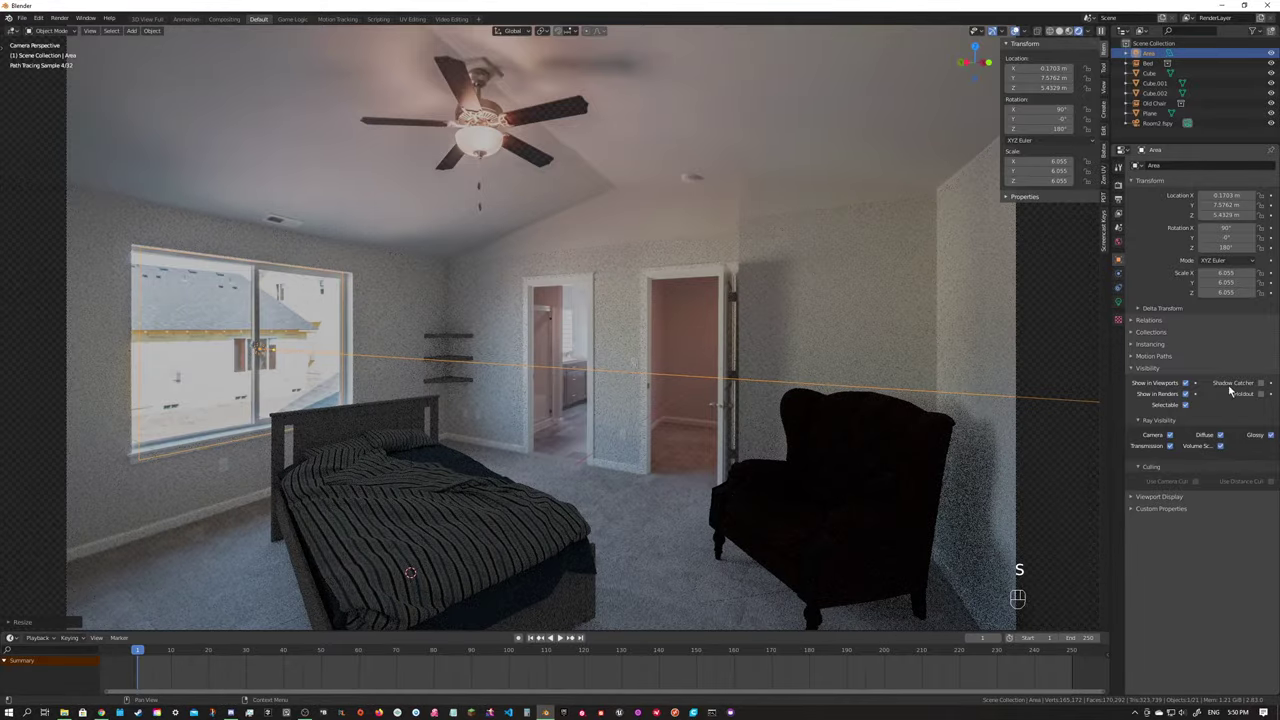
Set the area light's power to 600 W, and raise it further to 900 W.
click(1118, 301)
click(1238, 231)
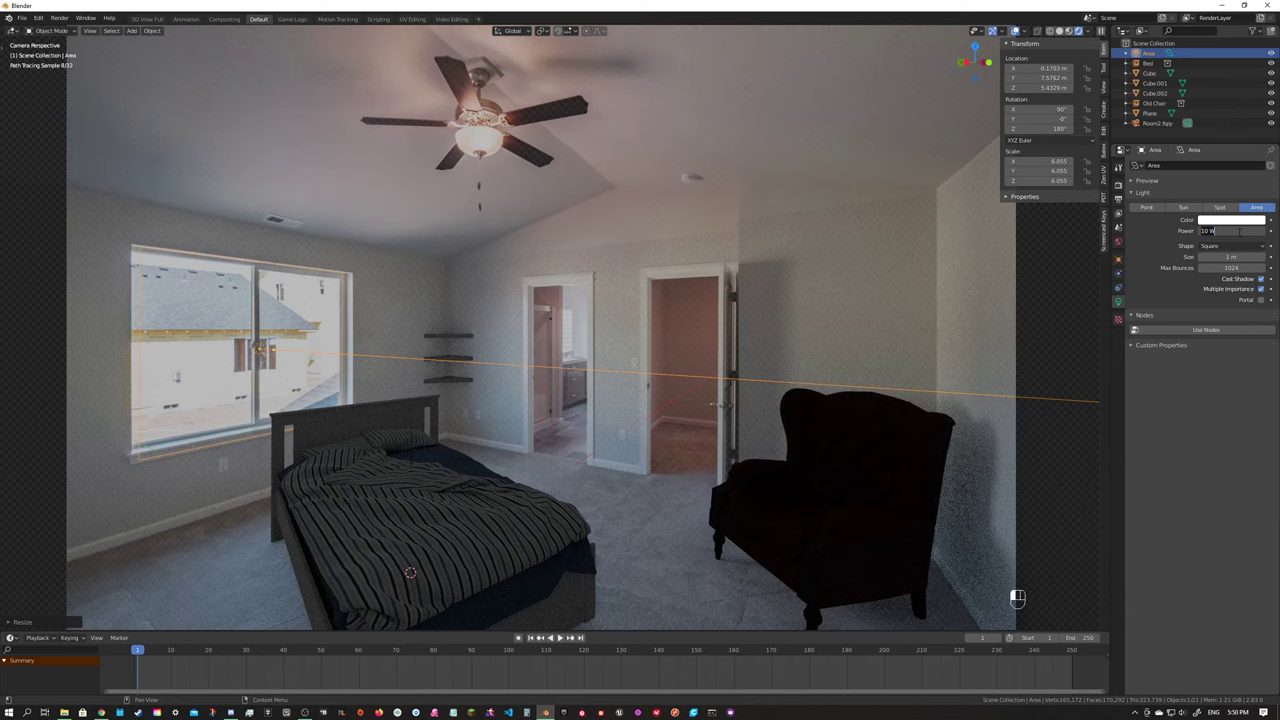
text(600)
key(Return)
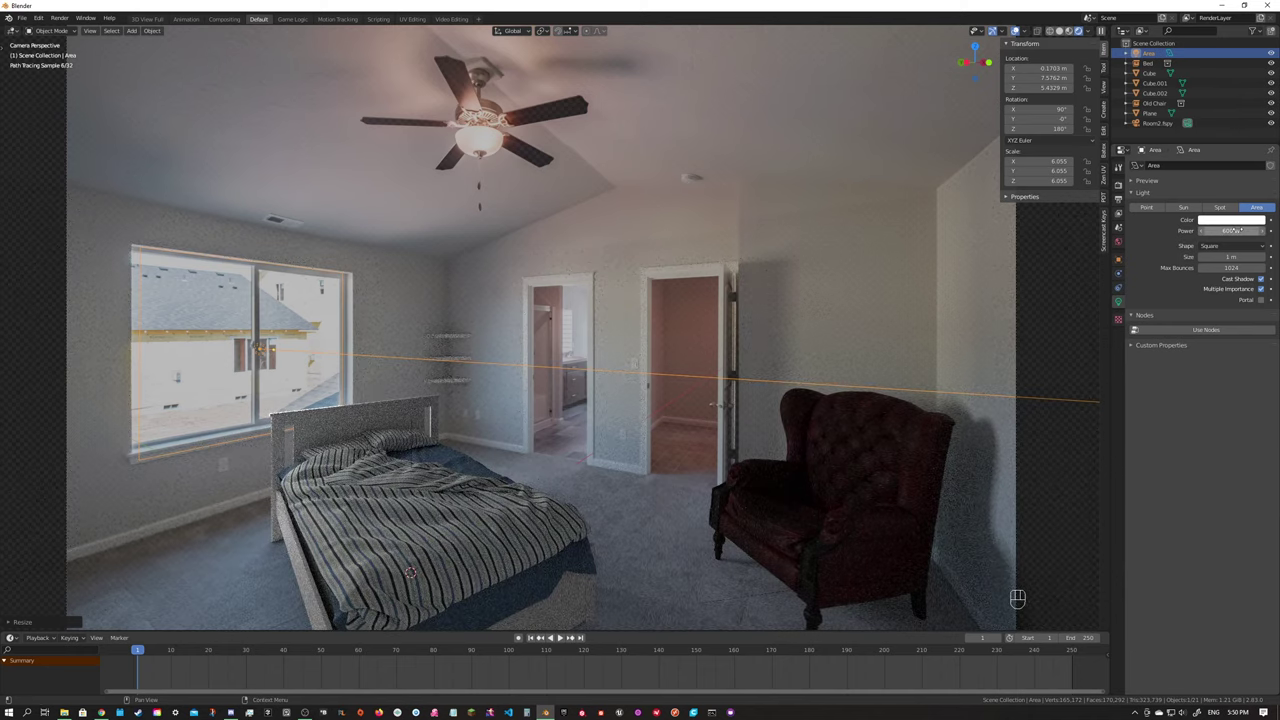
click(1231, 231)
key(Return)
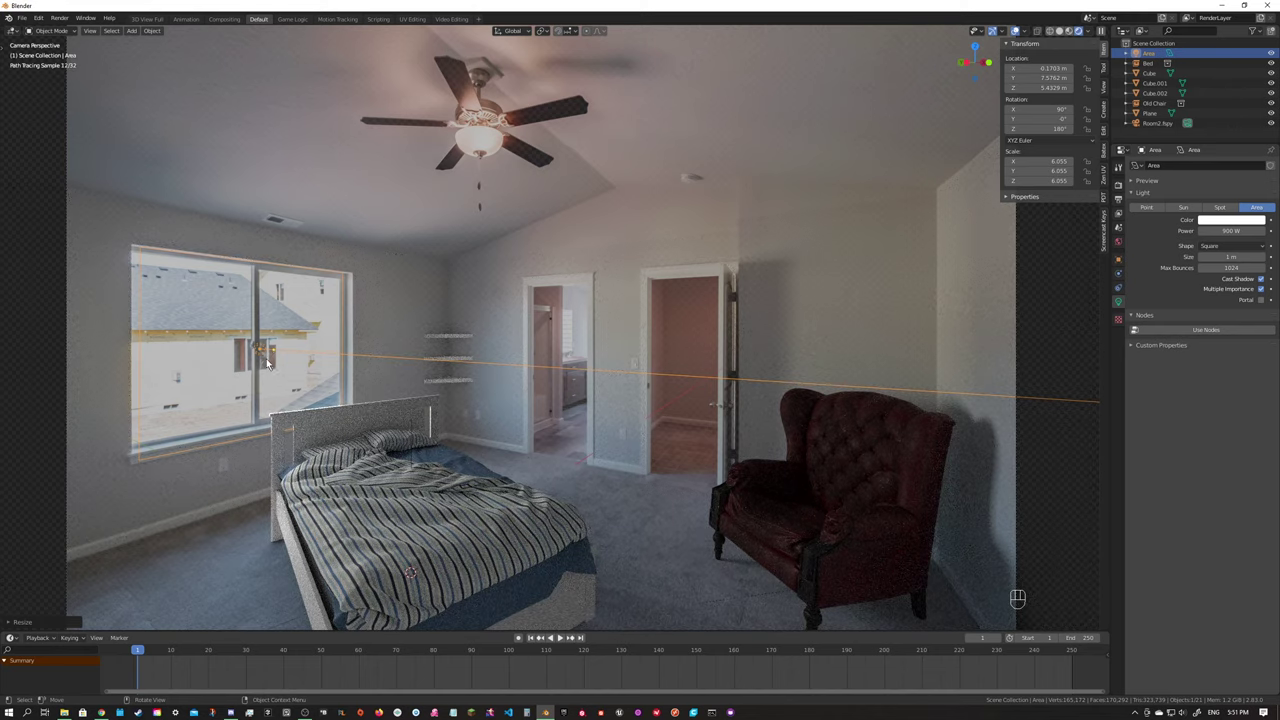
In top view, move the area light outside the window wall to about X 0.03 m, Y 8.46 m and scale it to about 7.47.
middle_drag(317, 351, 370, 385)
key(KP_7)
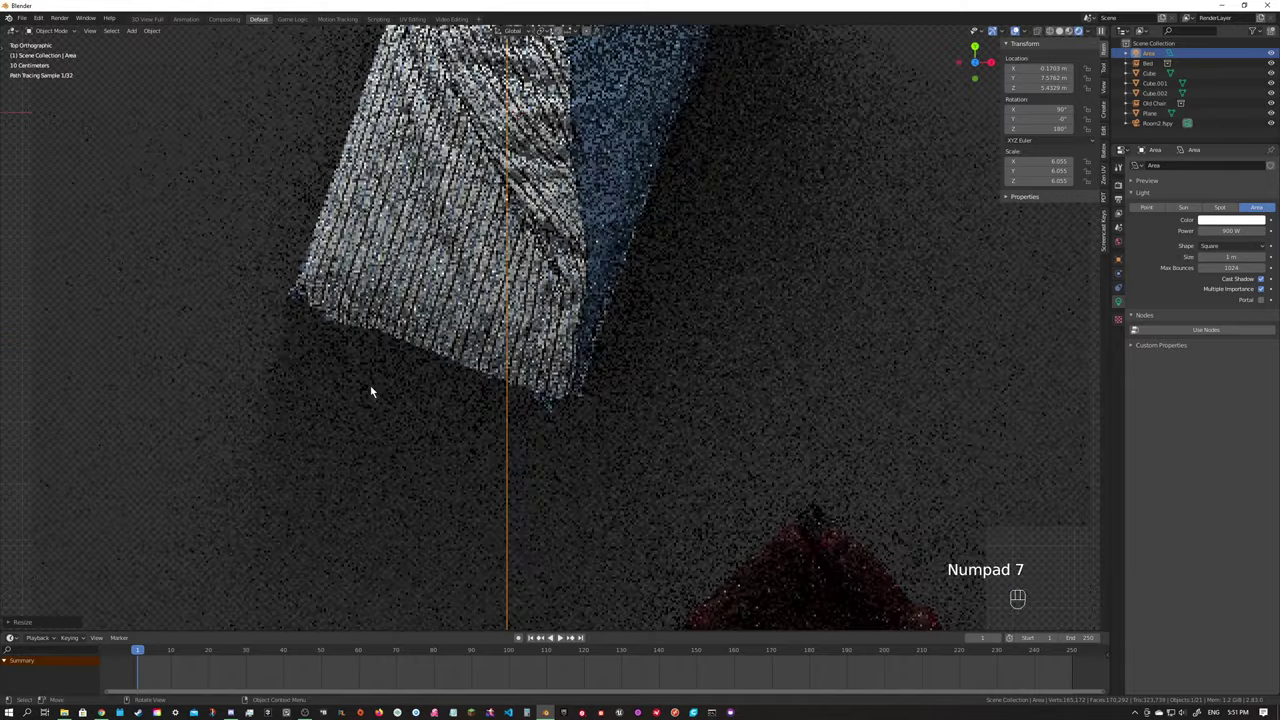
scroll(436, 290, down, 4)
shift+middle_drag(436, 290, 436, 395)
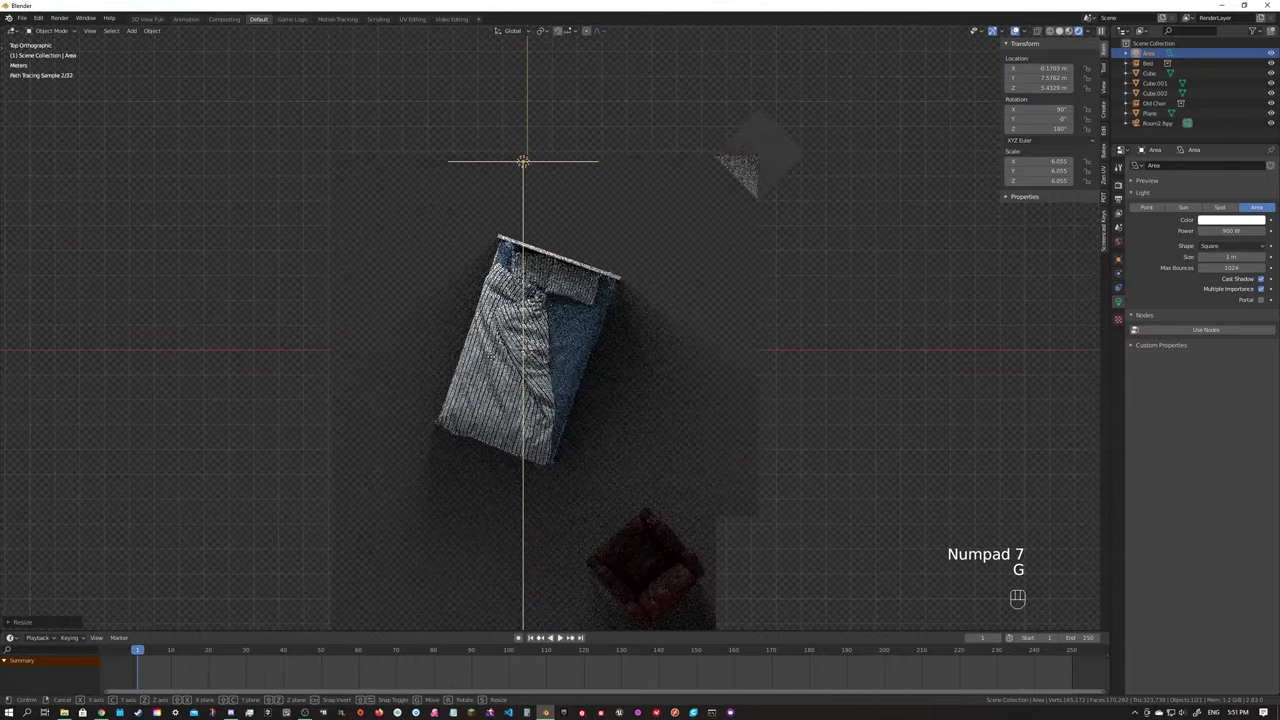
key(g)
key(z)
key(g)
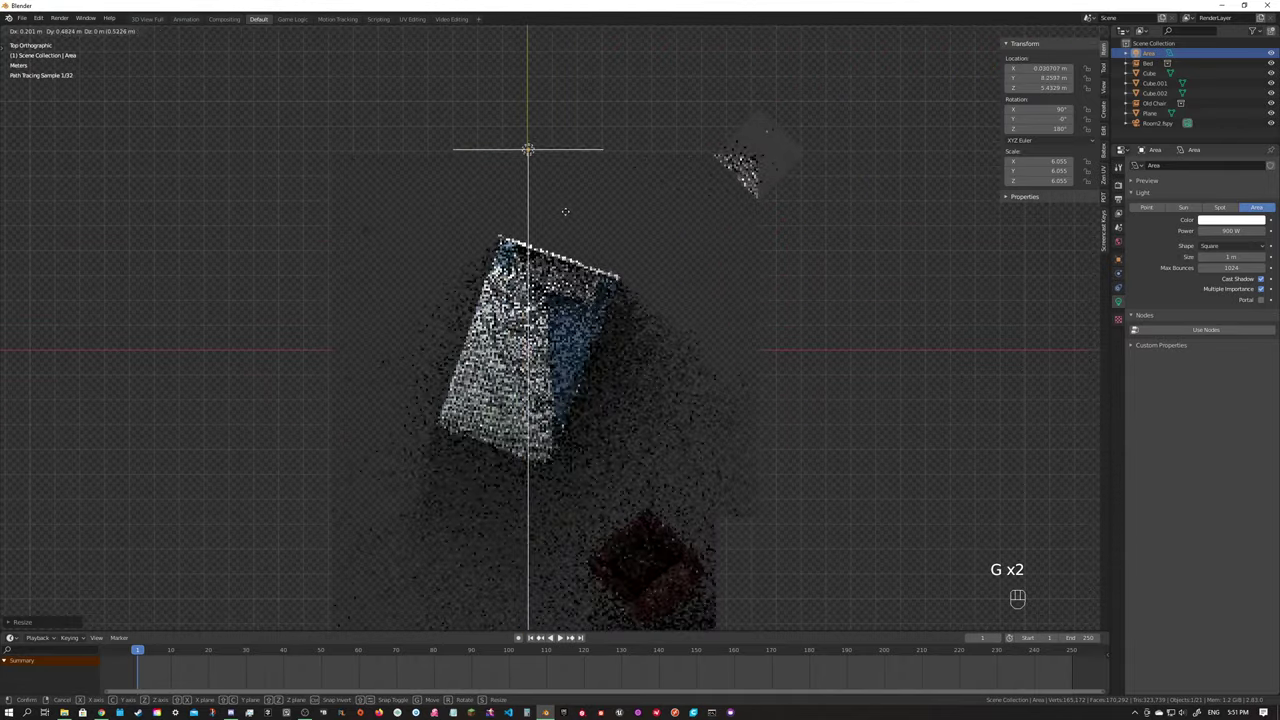
key(s)
click(574, 216)
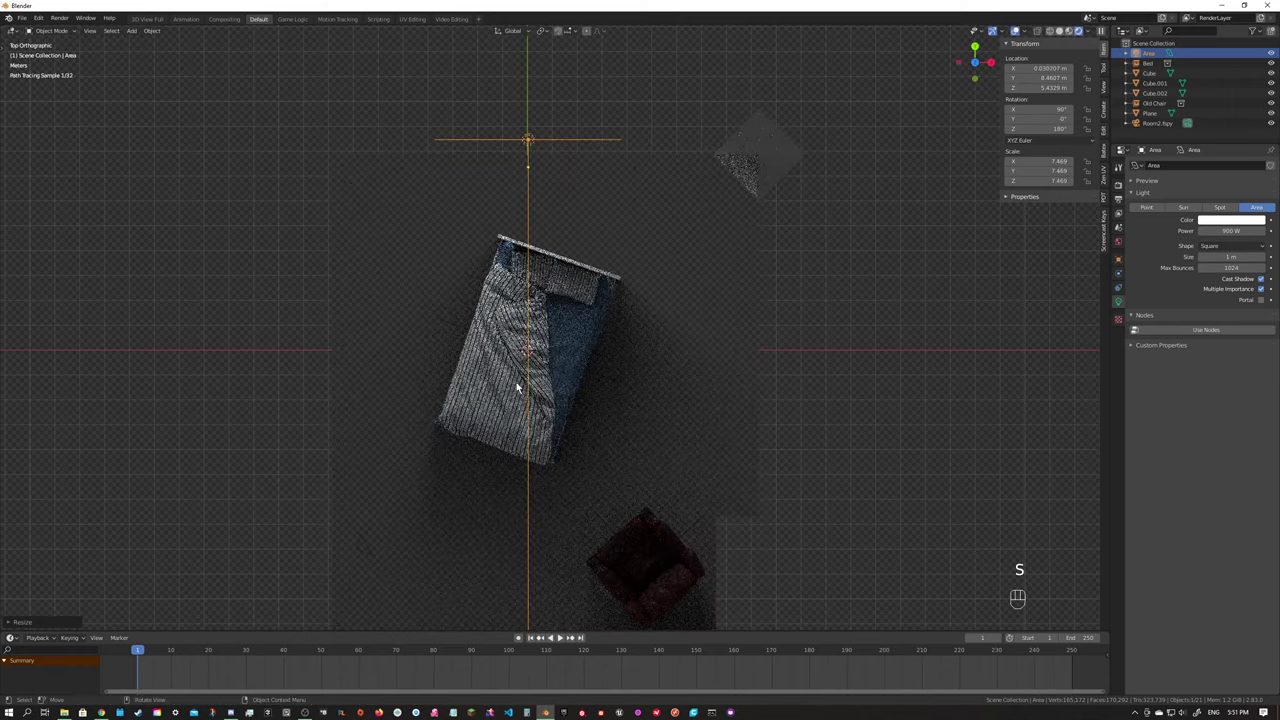
Return to the camera view to check the lighting on the furniture, and bring up the World properties.
middle_drag(574, 216, 575, 316)
key(KP_0)
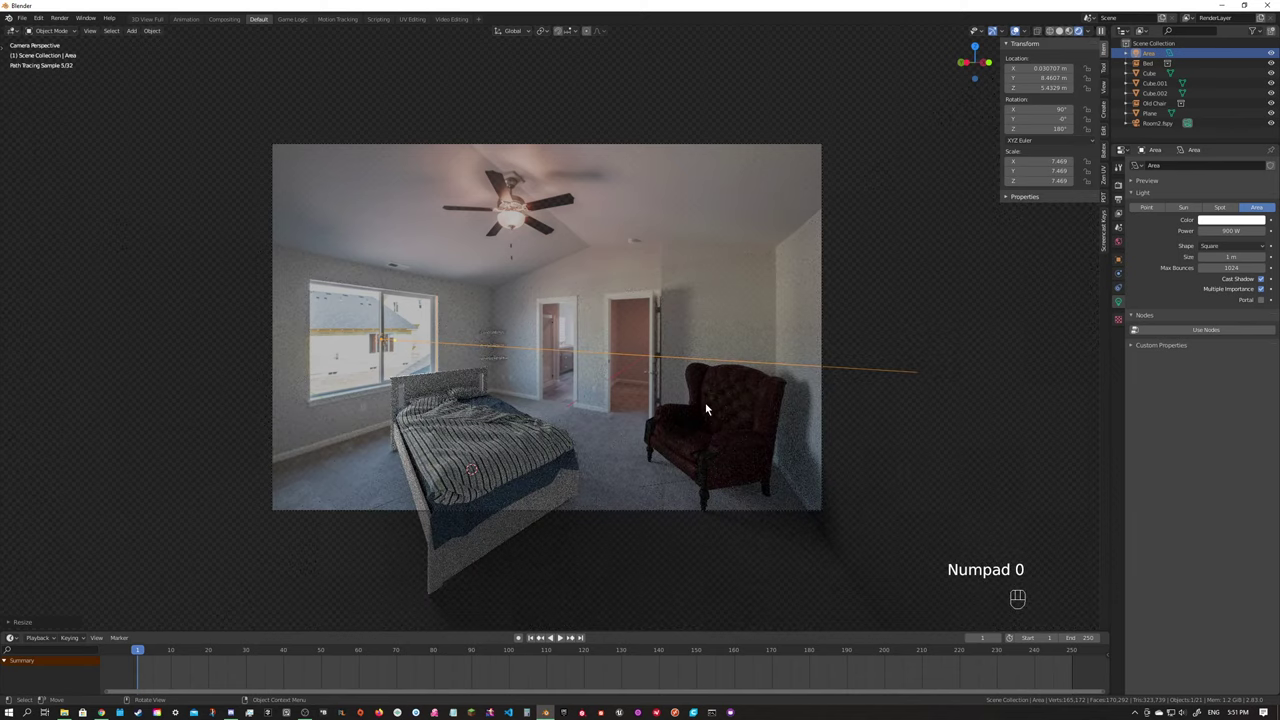
scroll(705, 402, up, 1)
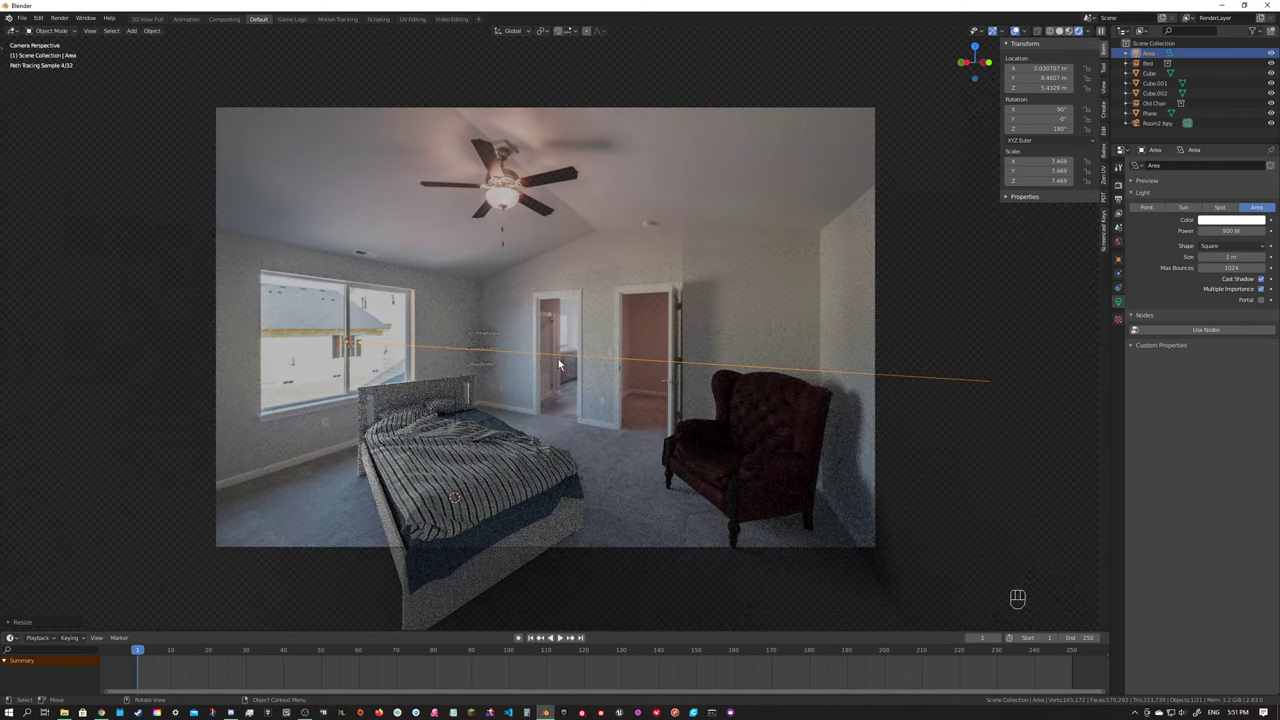
key(shift+a)
key(Escape)
key(shift+a)
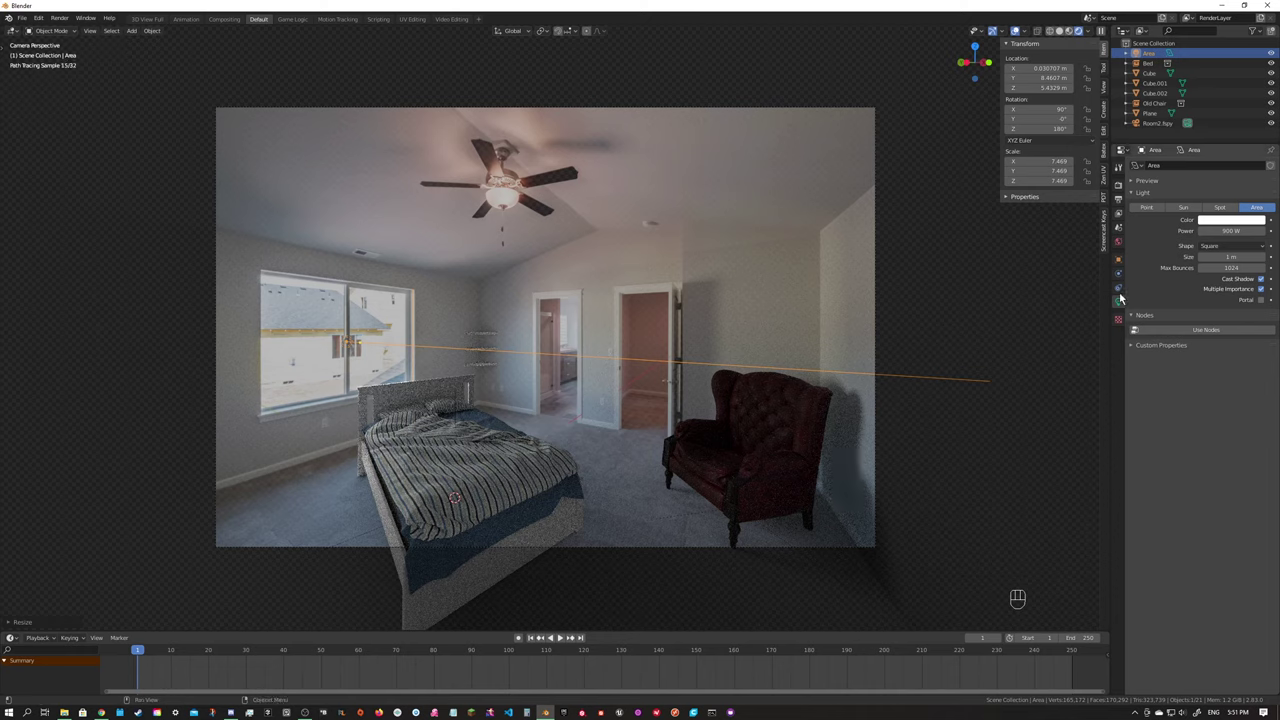
click(1118, 241)
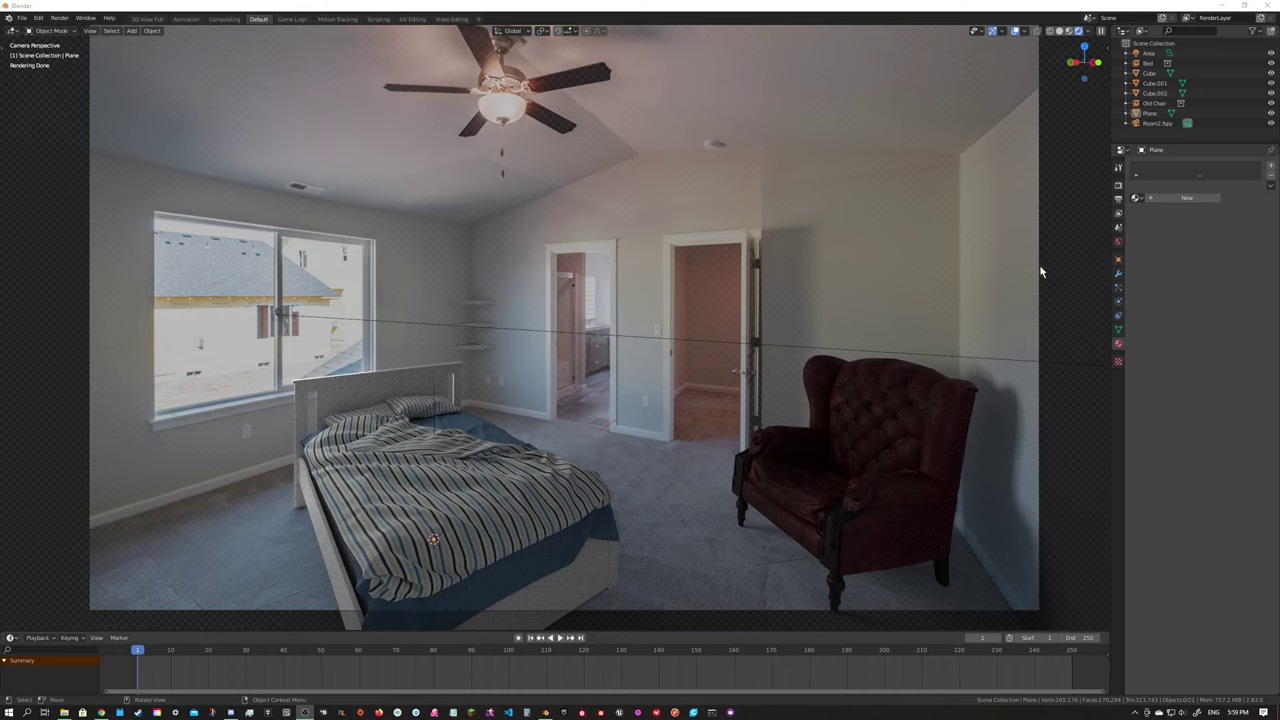
Split the viewport in two and turn the new area into a Shader Editor showing the World nodes.
drag(1107, 30, 660, 52)
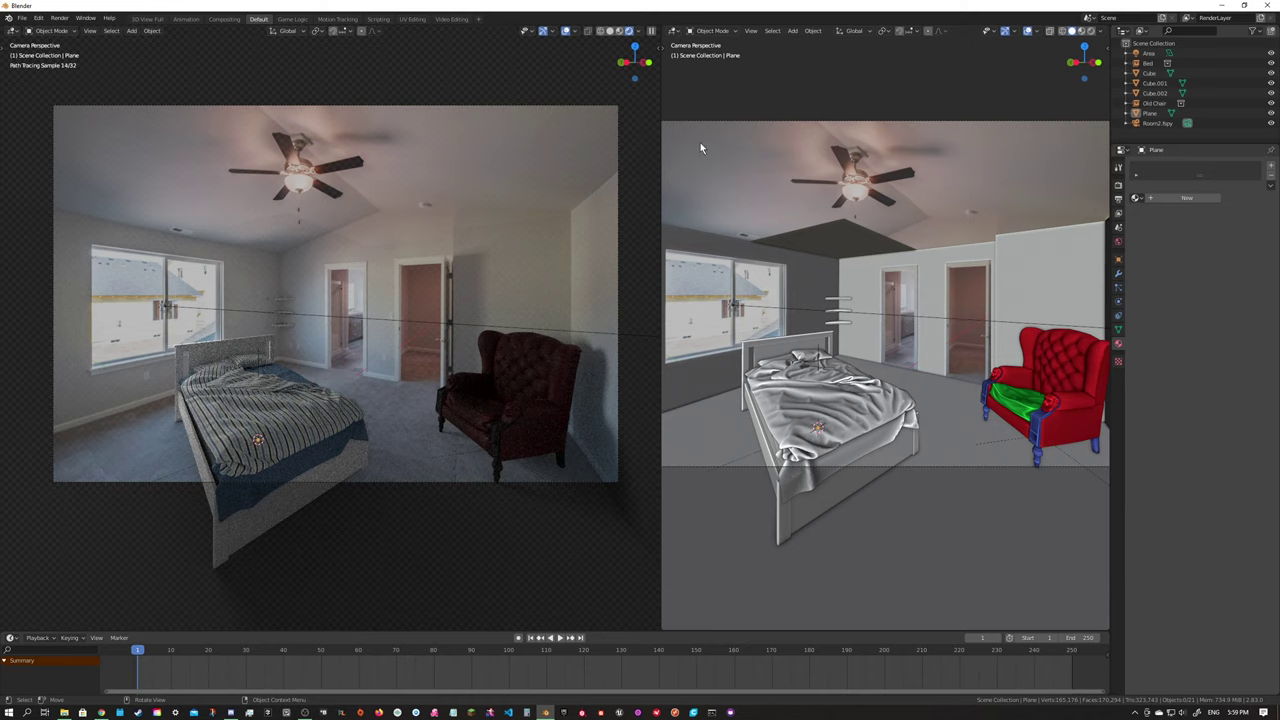
click(674, 31)
click(711, 115)
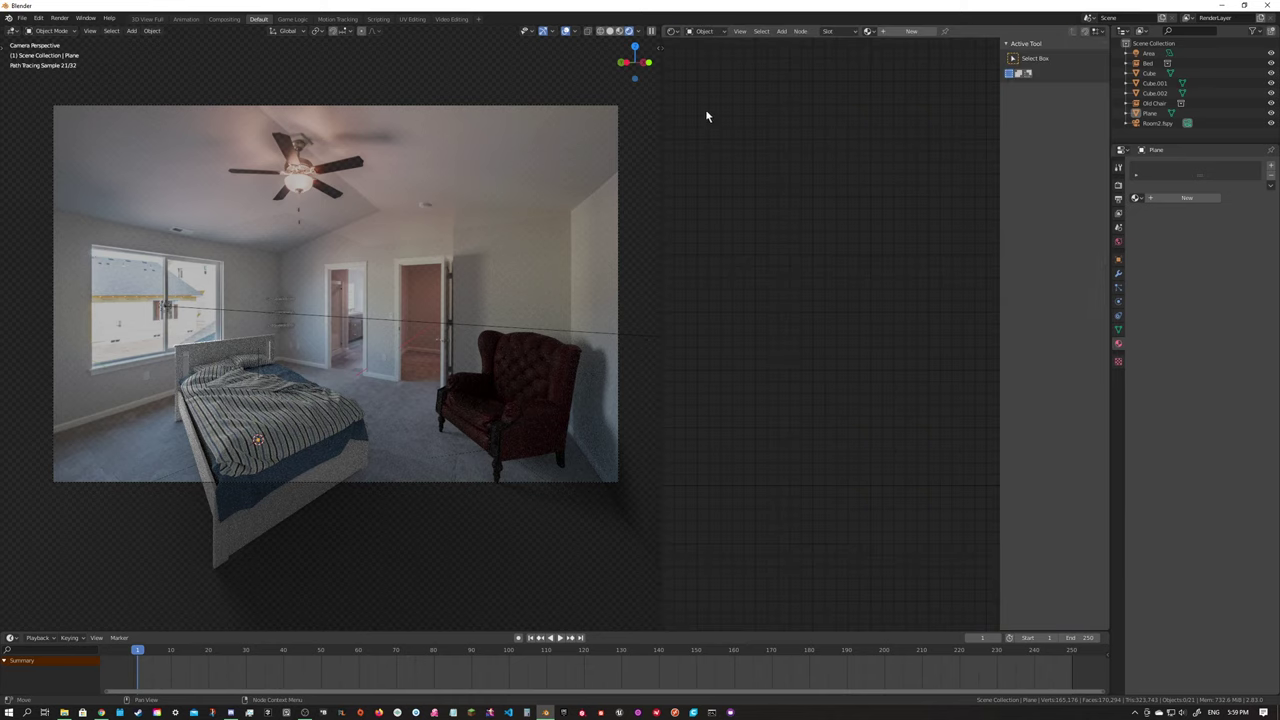
click(707, 35)
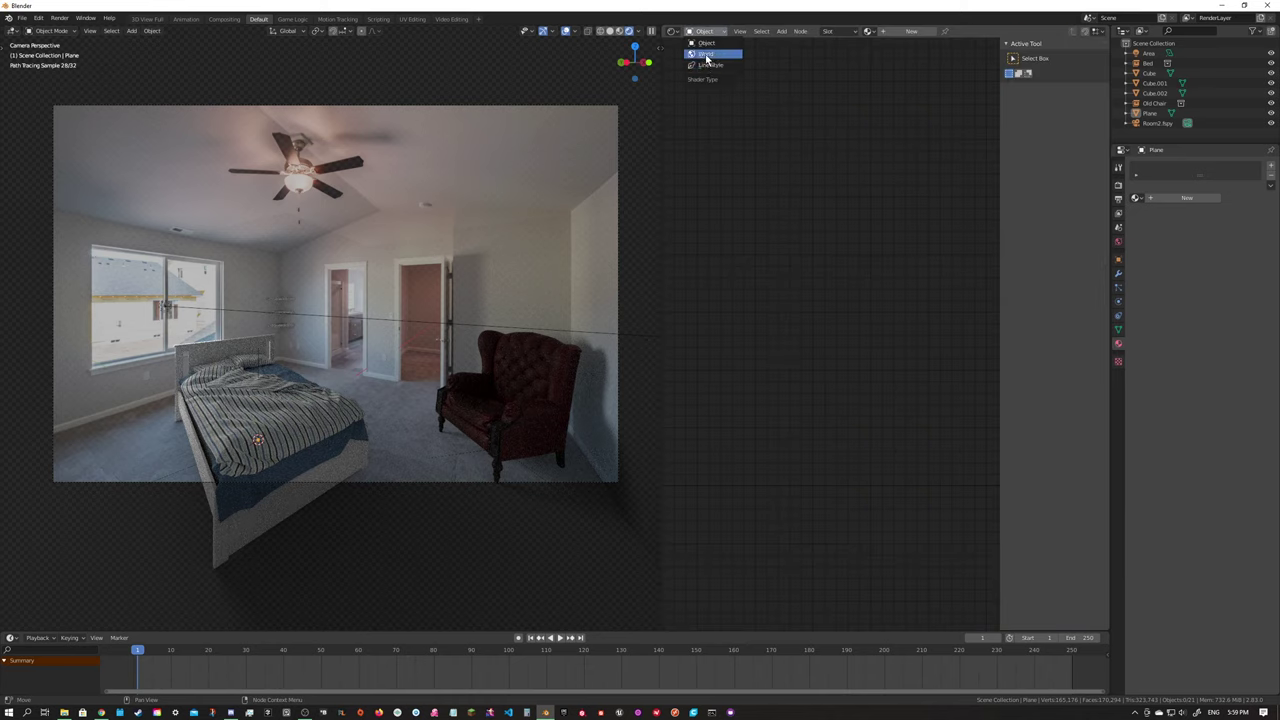
click(706, 56)
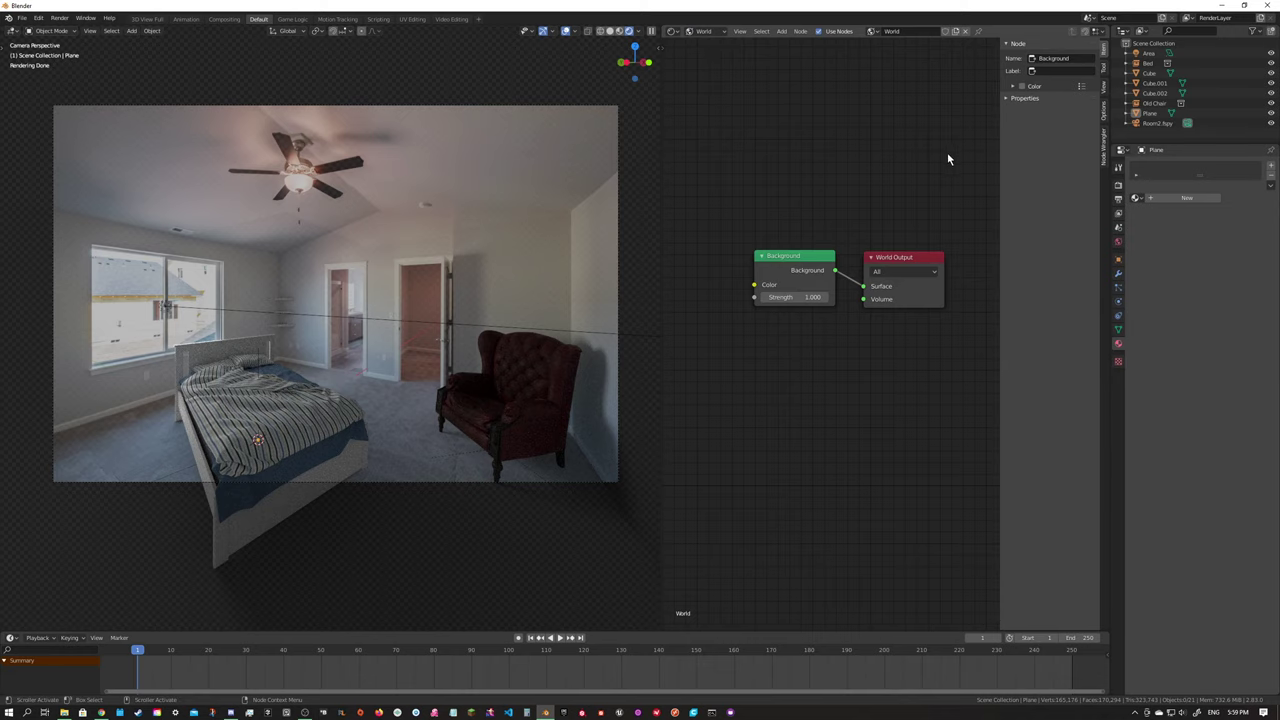
Add an Environment Texture node to the World nodes and connect its color to the Background node's Color.
key(n)
click(1119, 242)
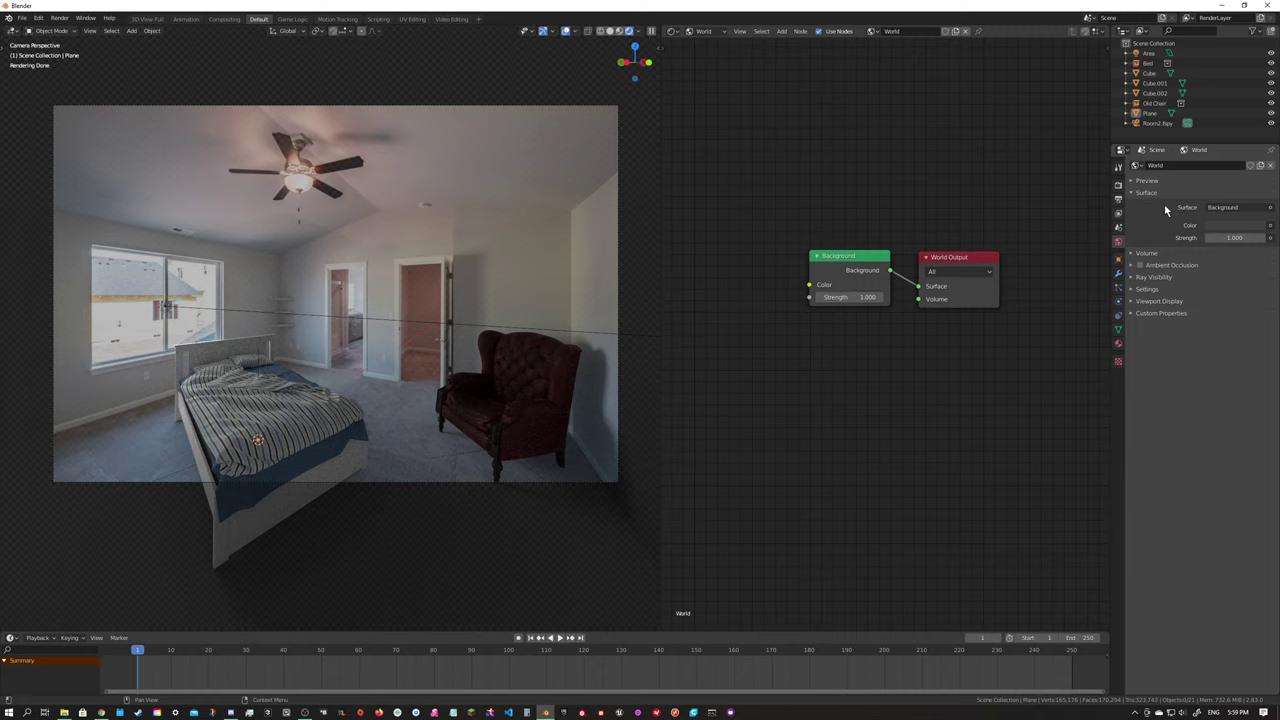
drag(823, 261, 931, 259)
key(shift)
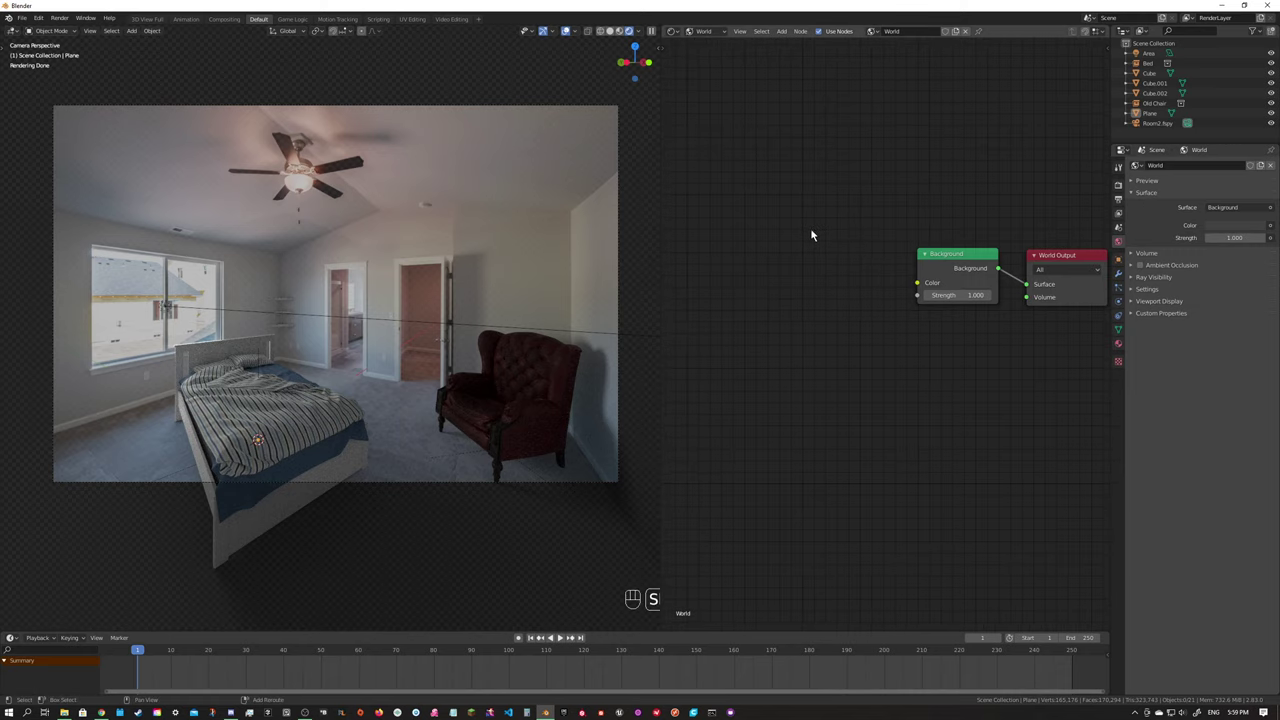
key(shift+a)
mouse_move(782, 219)
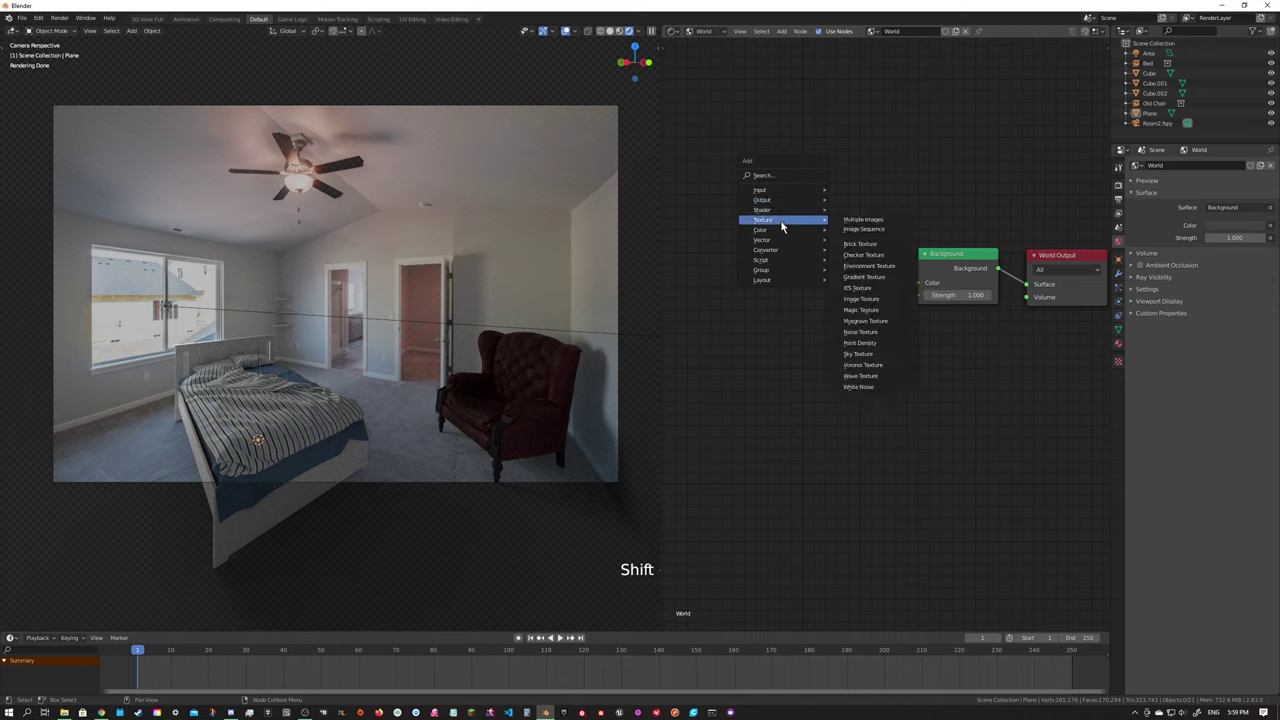
click(870, 266)
click(882, 264)
drag(882, 264, 917, 283)
Load lythwood_room_4k.hdr from the HDRI Maps folder into the Environment Texture node.
click(852, 280)
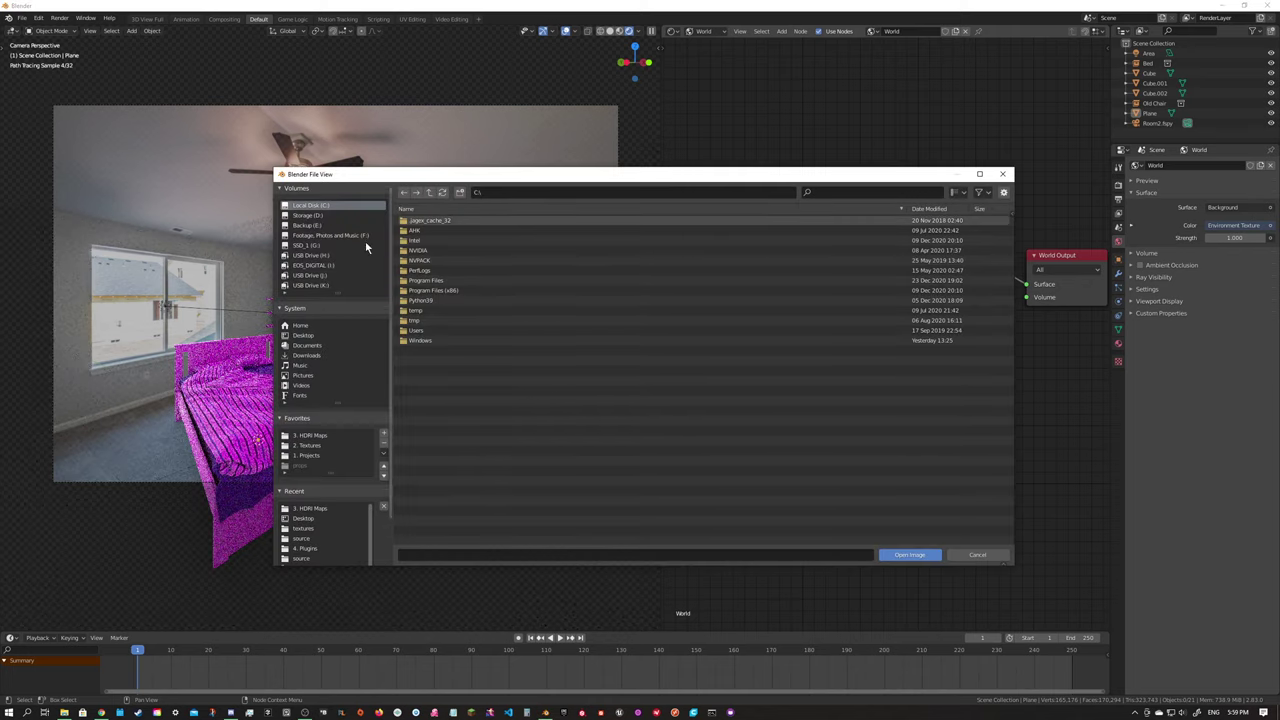
click(312, 437)
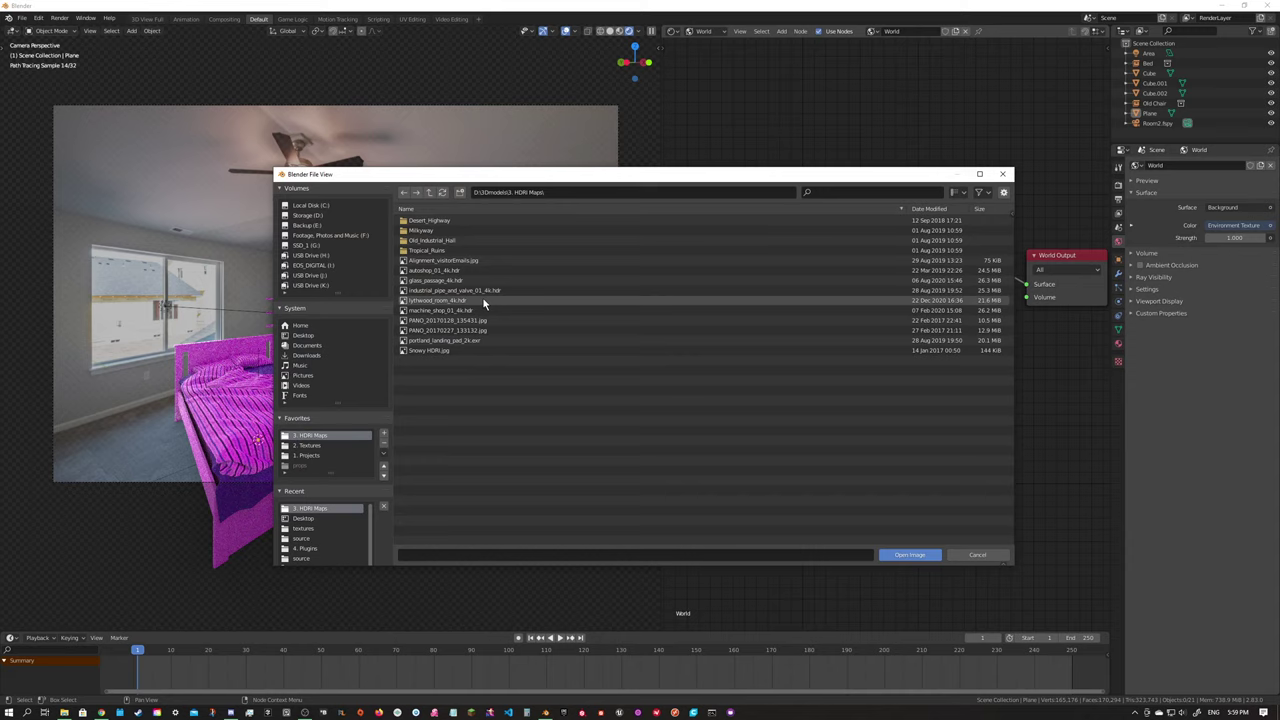
click(440, 301)
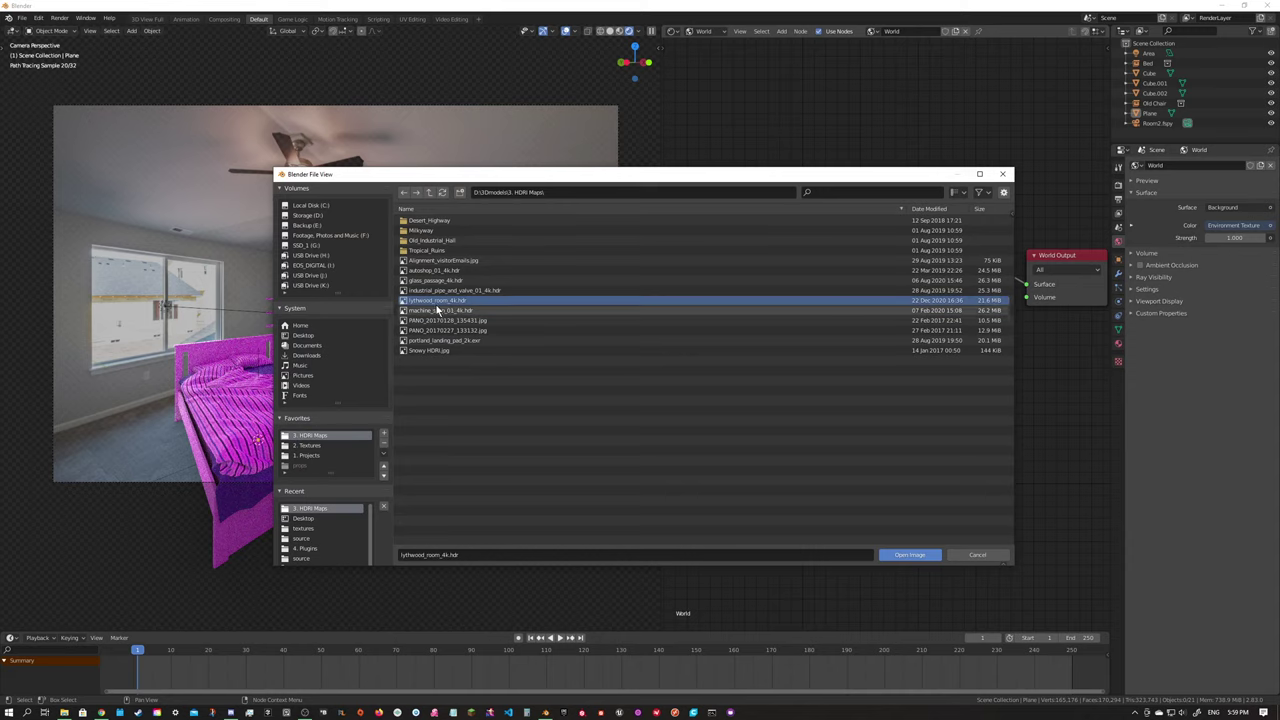
click(904, 556)
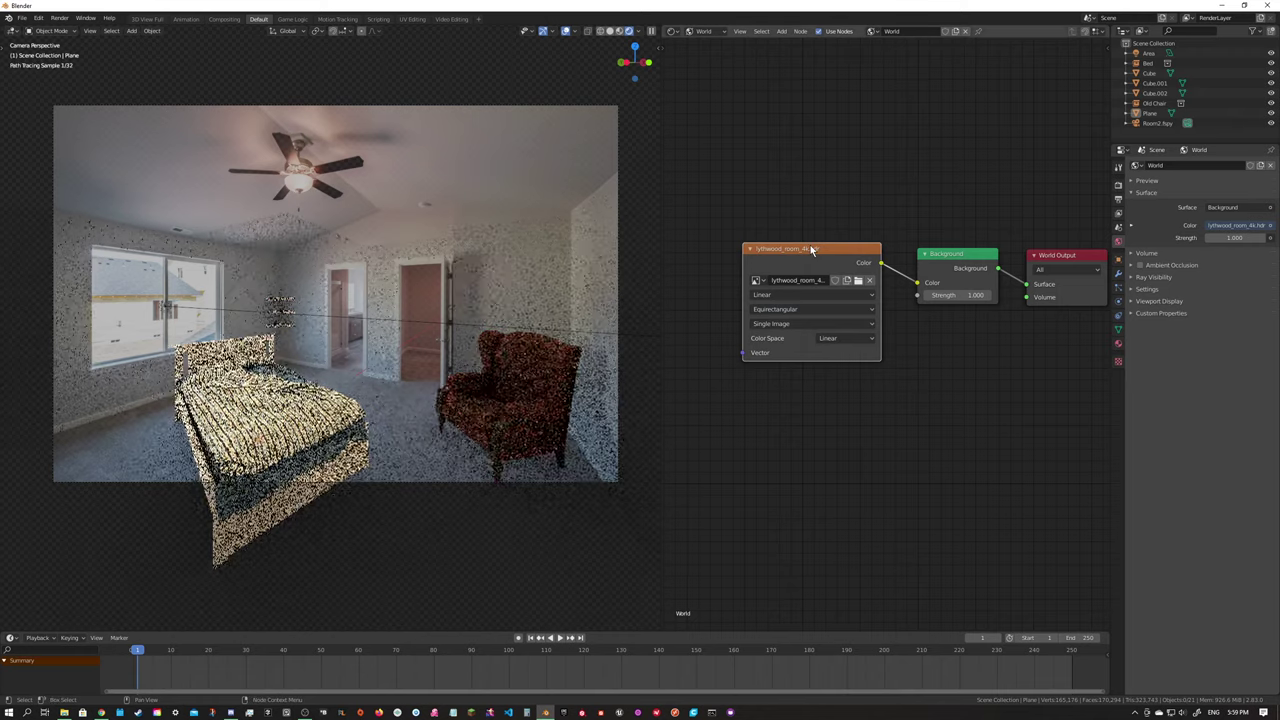
Add linked Mapping and Texture Coordinate nodes ahead of the environment texture, and space the nodes apart.
drag(810, 245, 729, 220)
middle_drag(959, 353, 1043, 377)
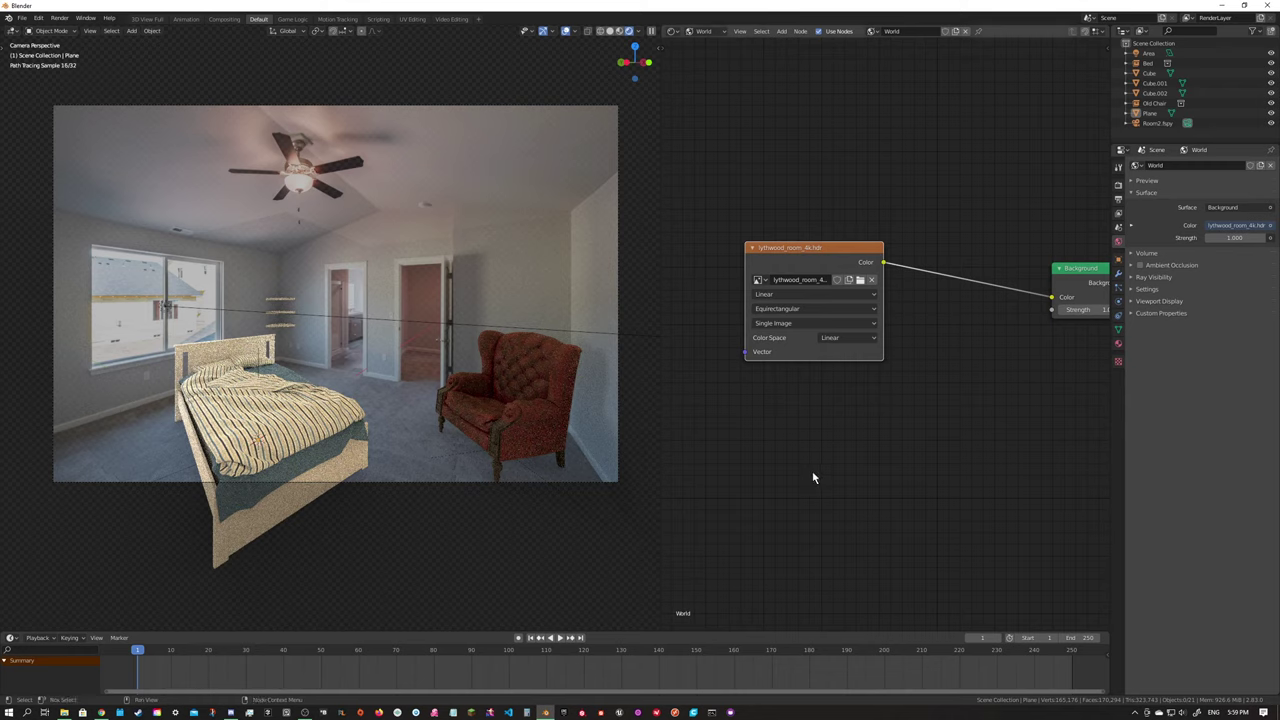
drag(814, 257, 887, 261)
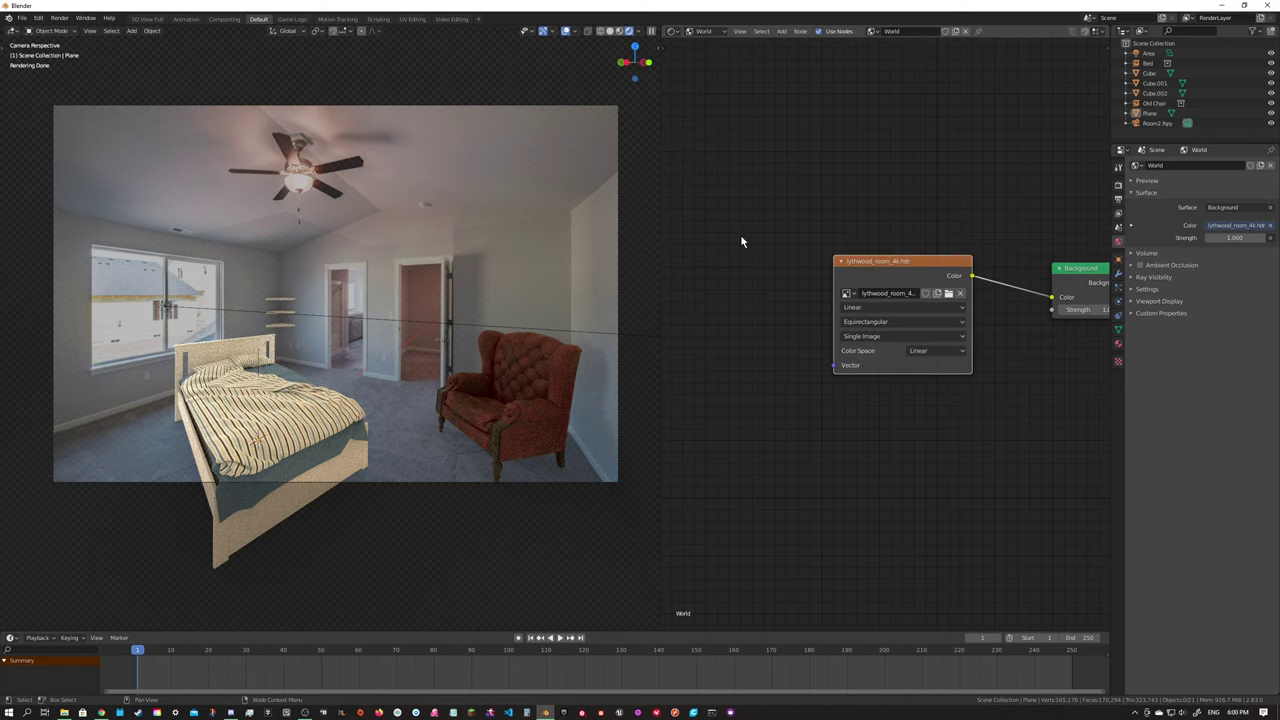
key(ctrl+t)
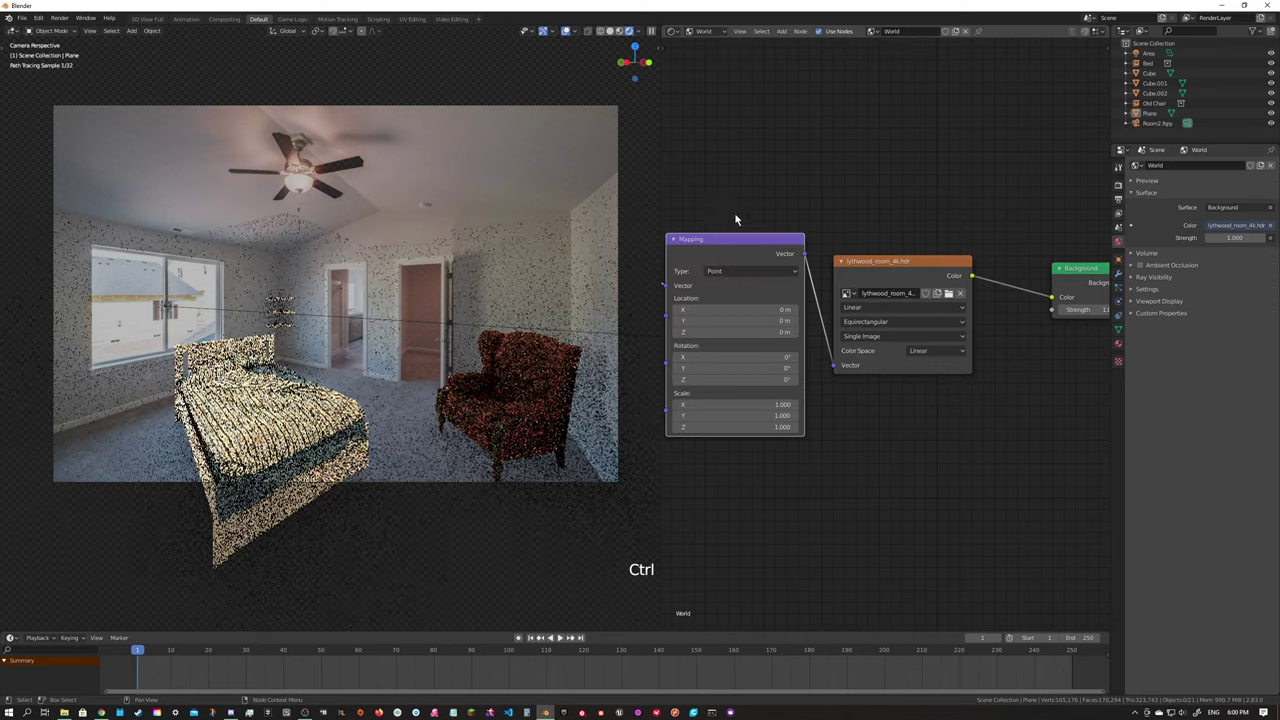
scroll(768, 212, down, 1)
middle_drag(767, 212, 907, 201)
drag(875, 244, 852, 232)
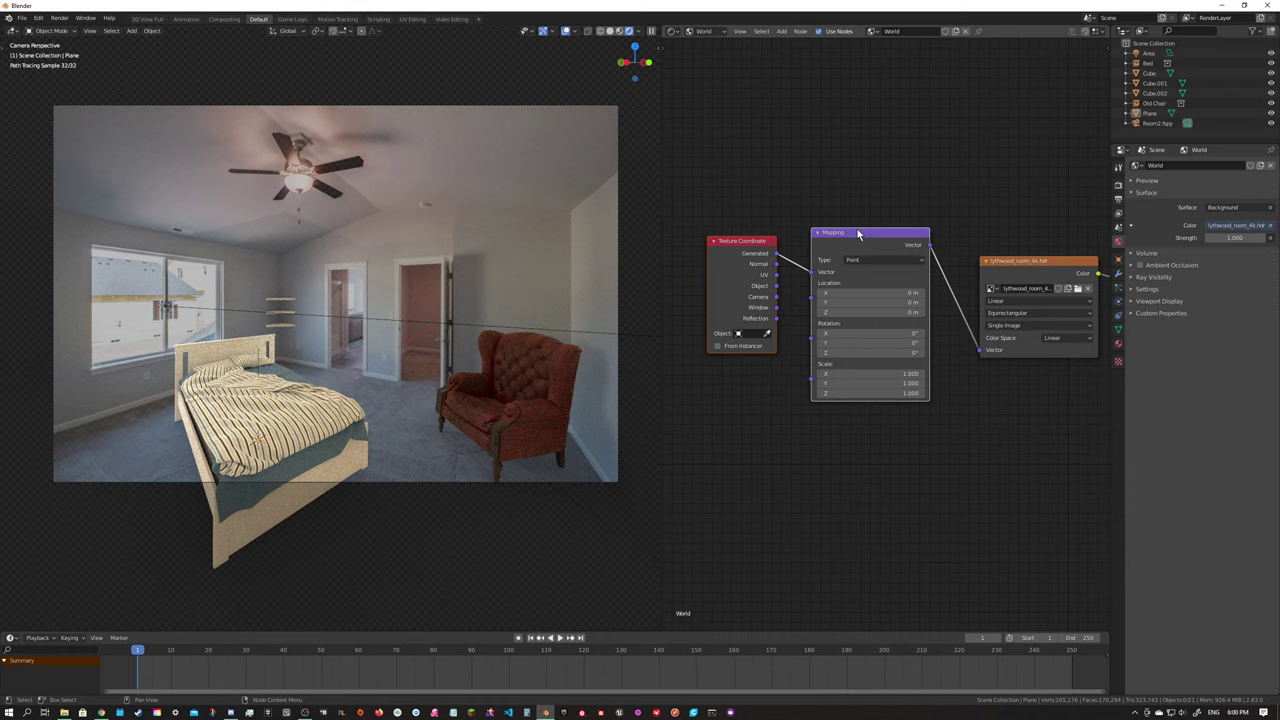
drag(858, 234, 838, 209)
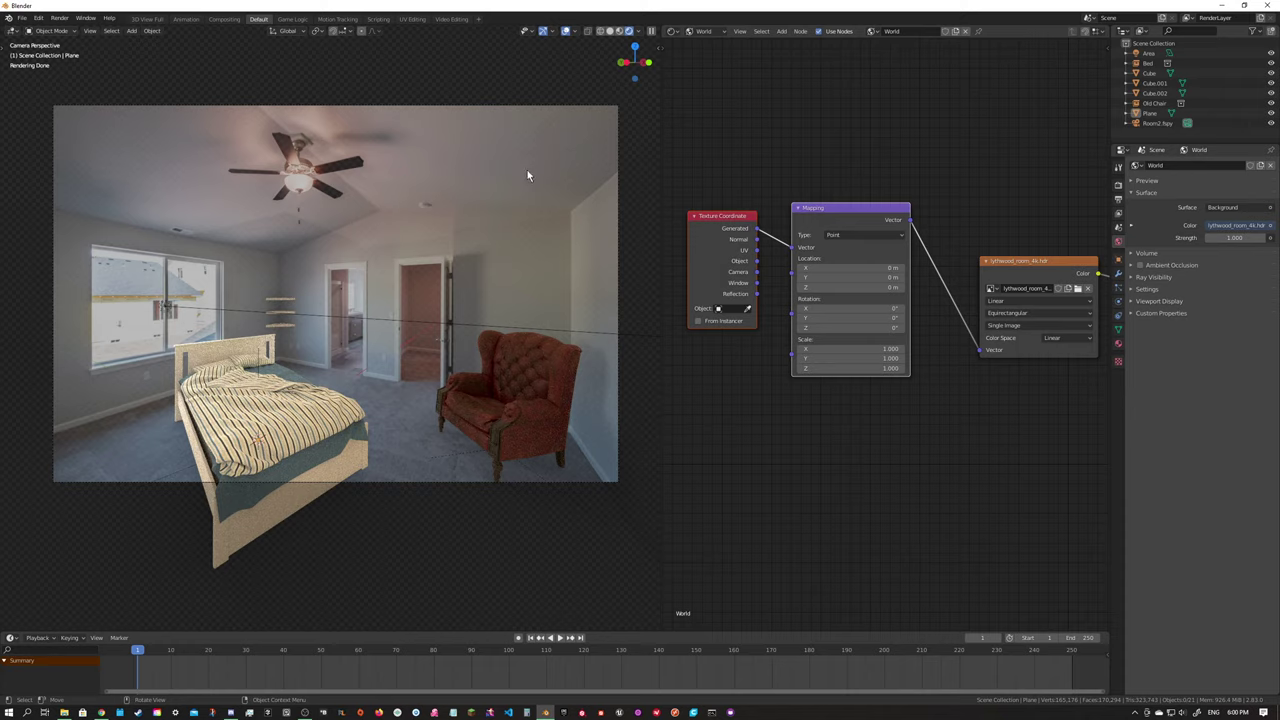
Turn off the transparent film to reveal the HDRI, and rotate it about Z to -105° in the Mapping node.
key(KP_0)
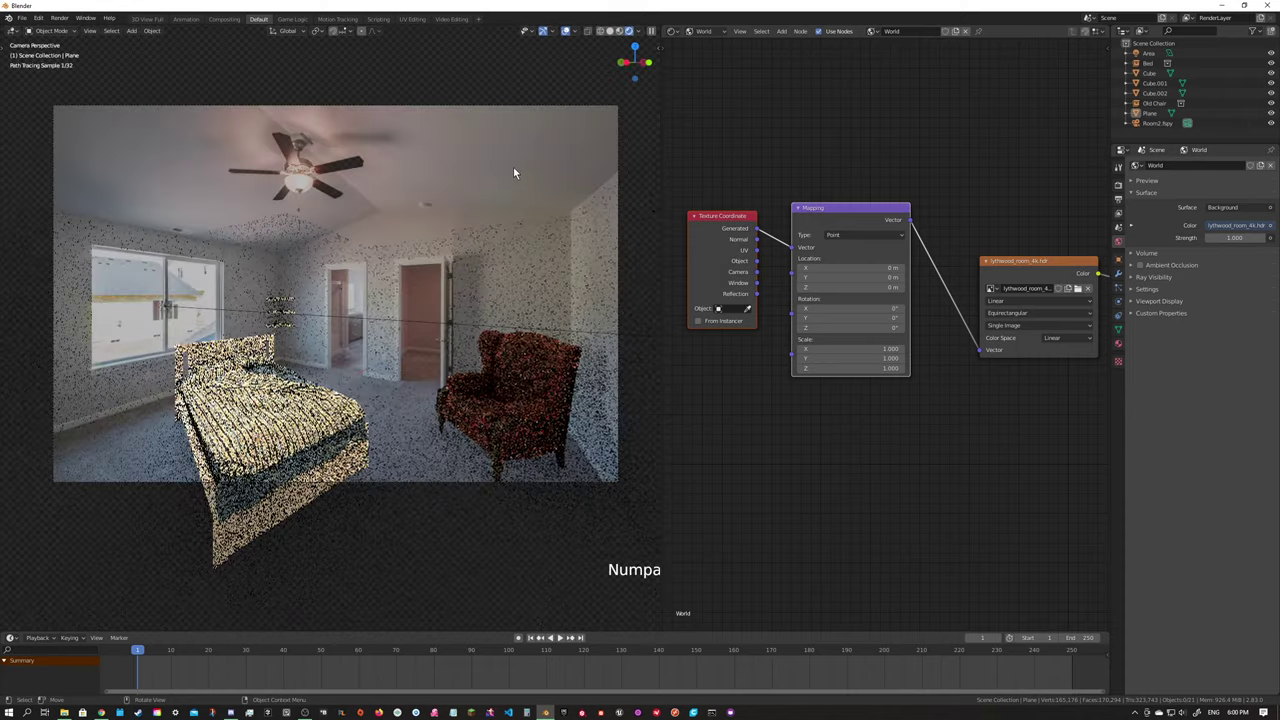
click(1118, 185)
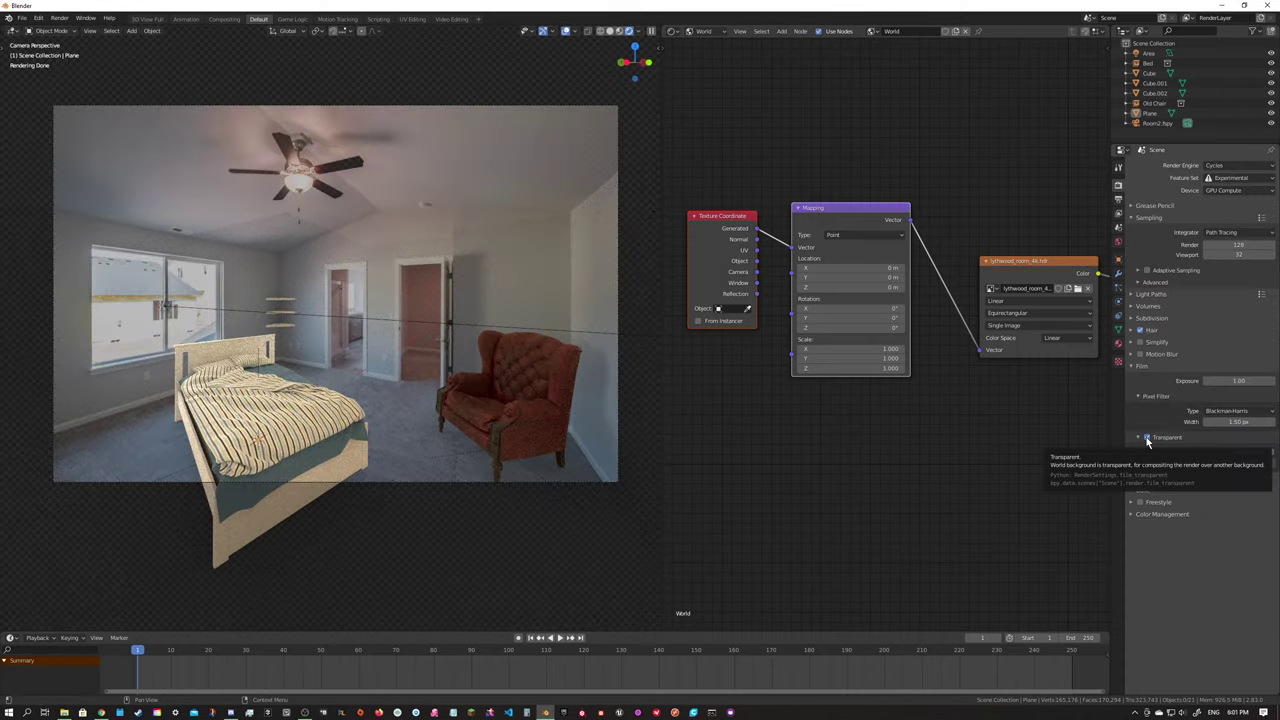
click(1147, 440)
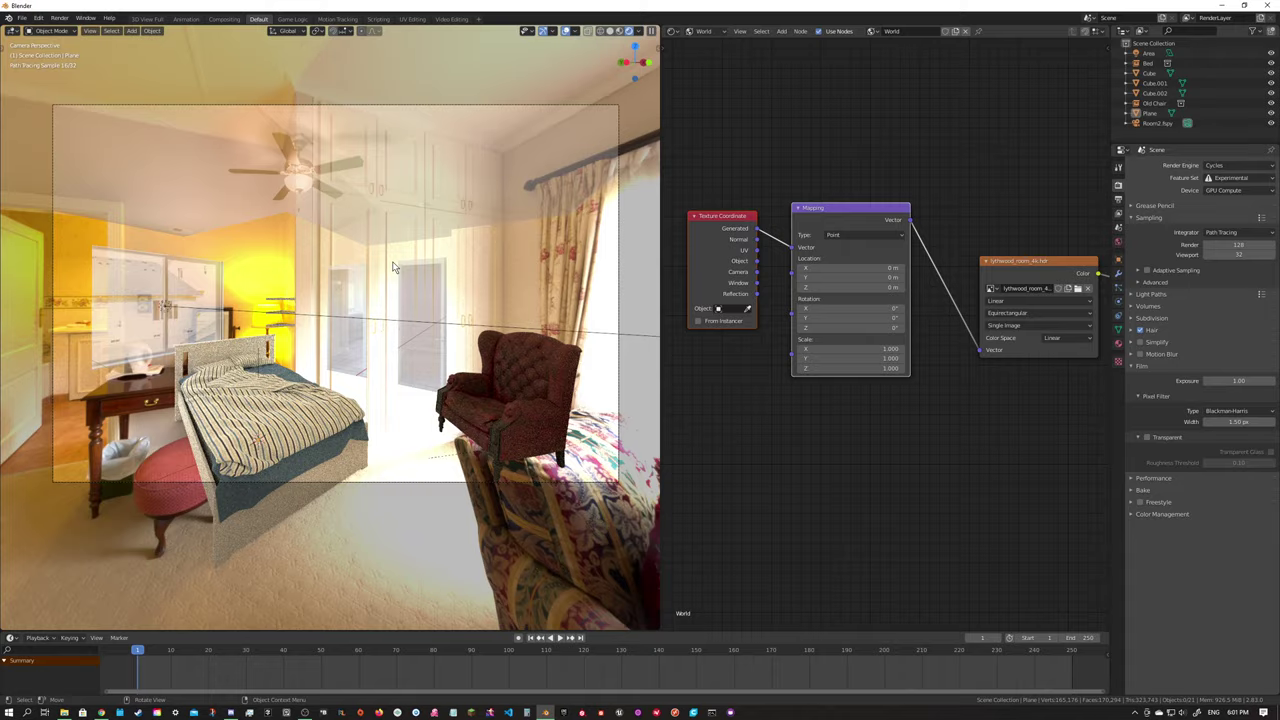
scroll(439, 233, down, 5)
drag(817, 365, 900, 365)
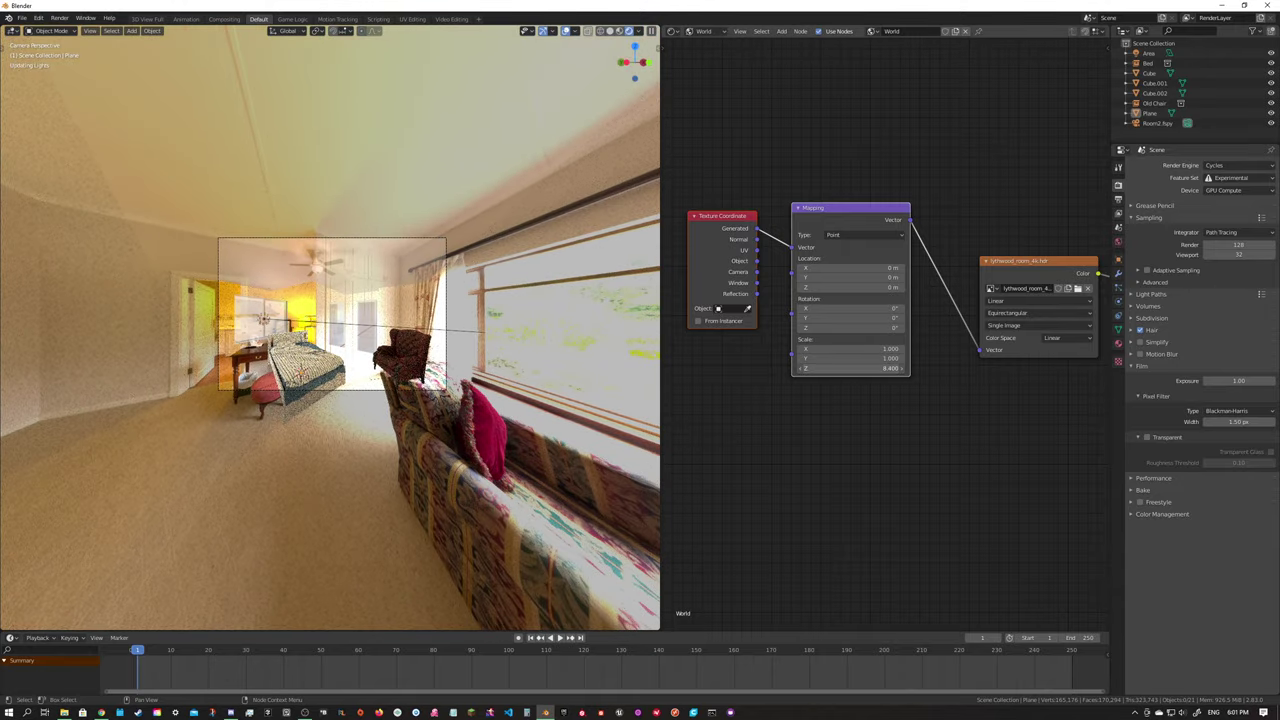
key(BackSpace)
drag(850, 327, 800, 327)
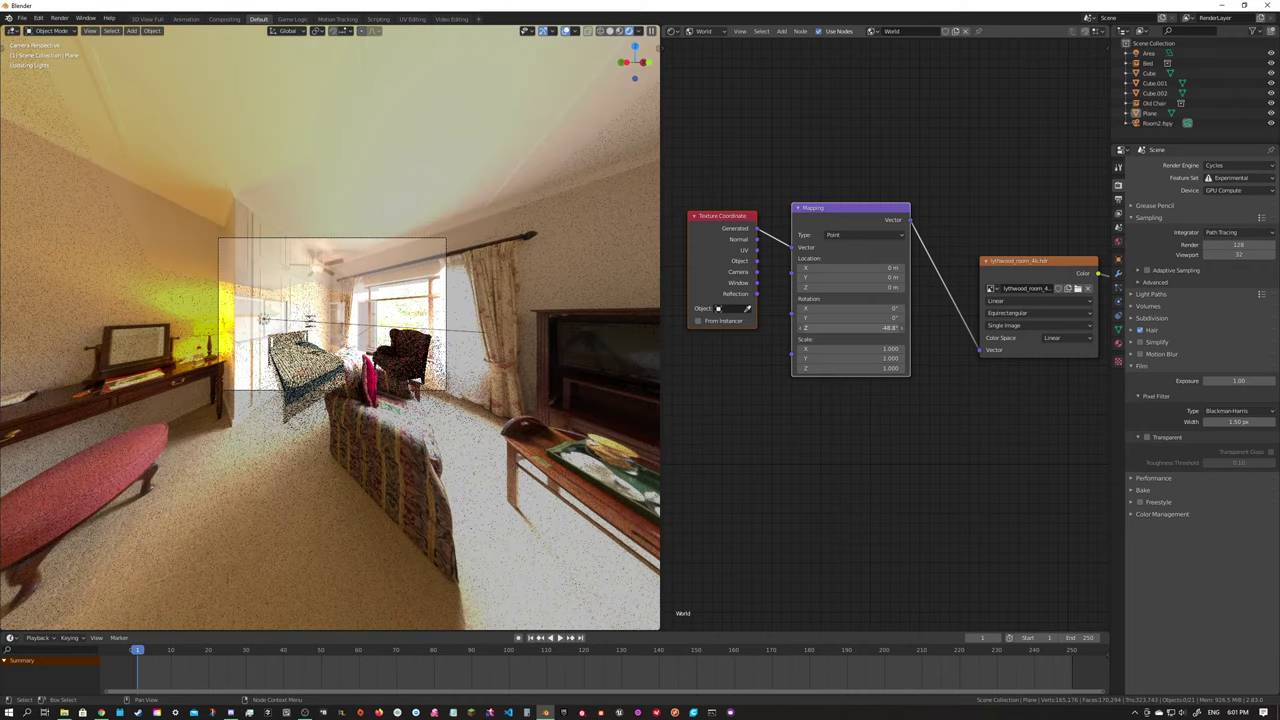
drag(850, 327, 820, 327)
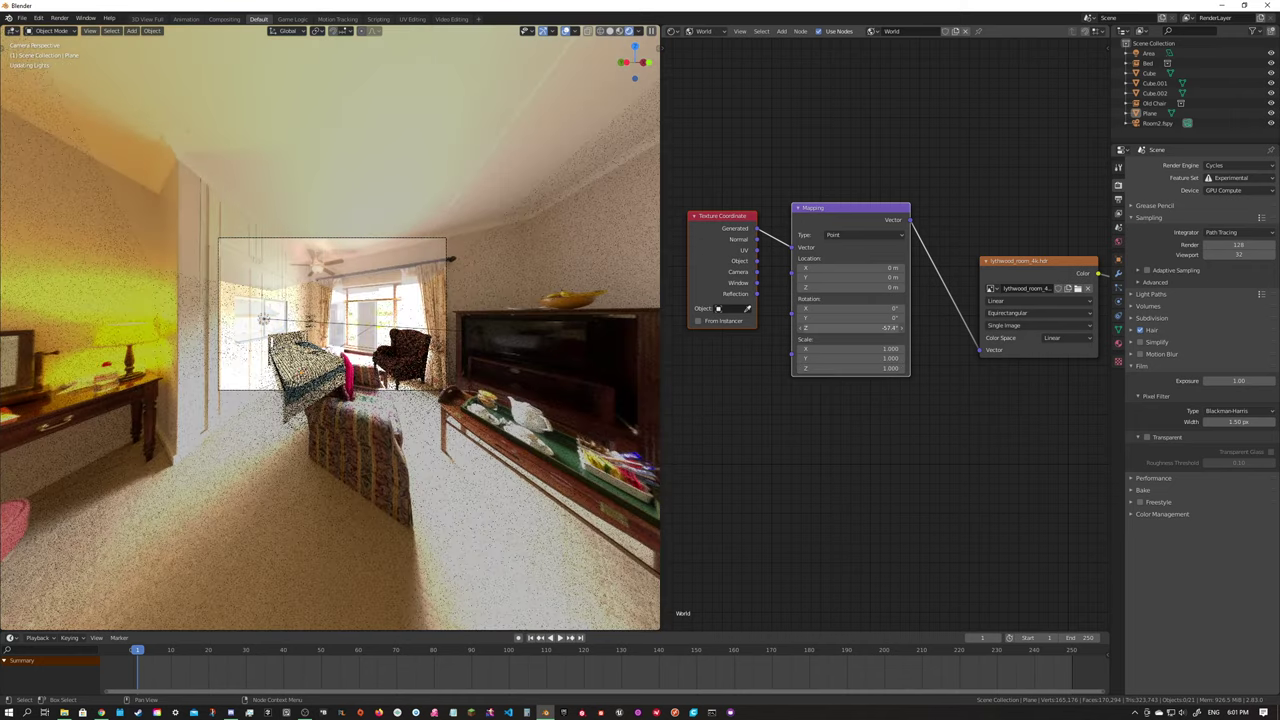
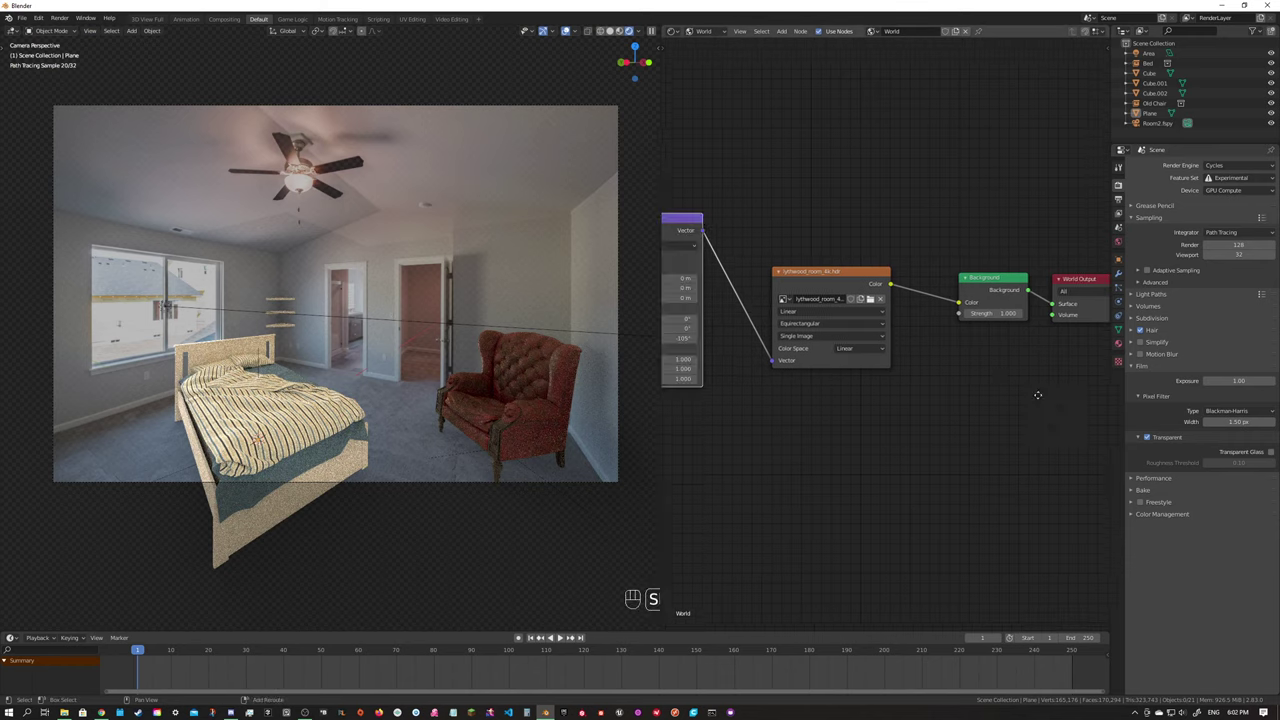
Make room in the World node chain and insert a MixRGB node between the environment texture and the Background node.
drag(918, 300, 858, 257)
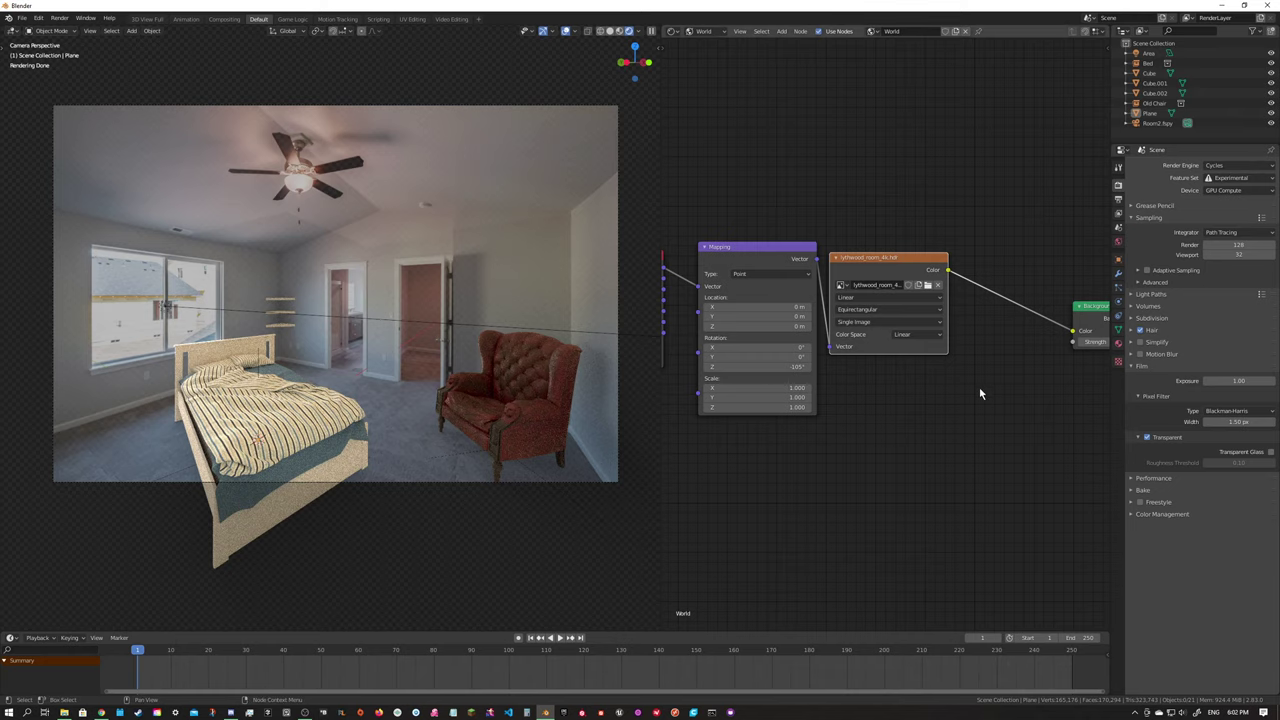
middle_drag(996, 391, 852, 405)
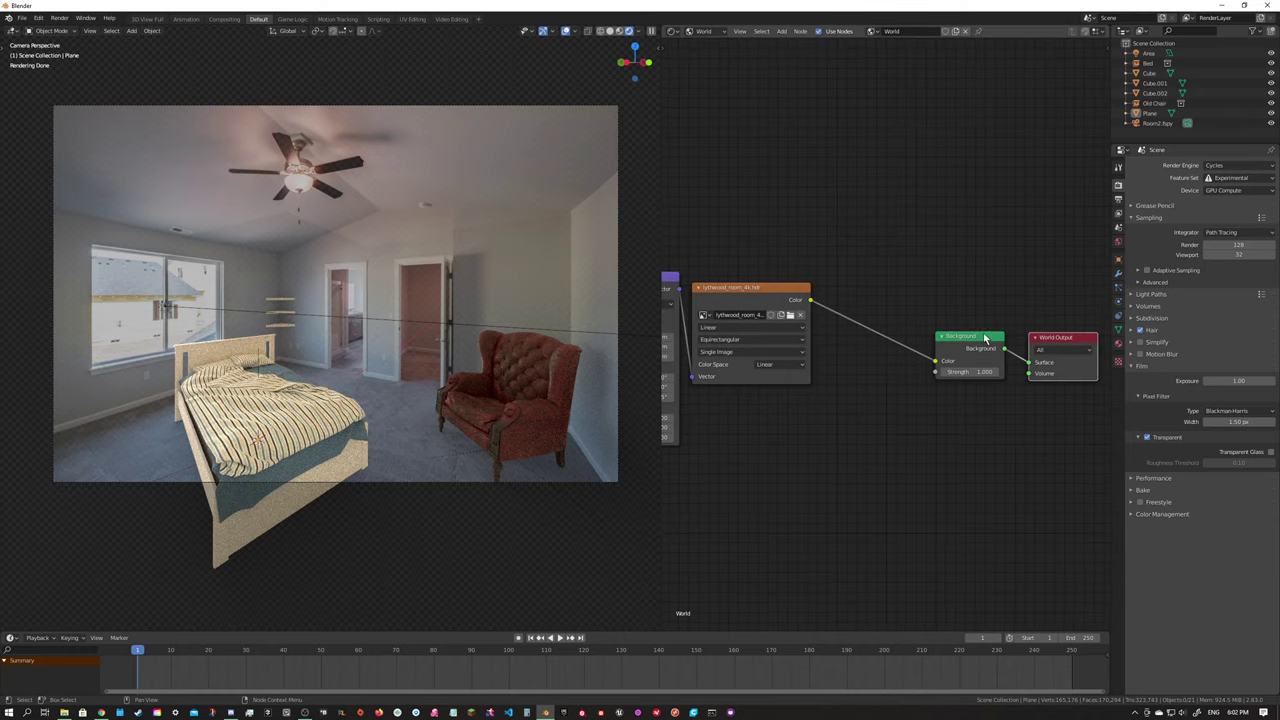
drag(1046, 340, 1088, 340)
drag(960, 337, 1000, 334)
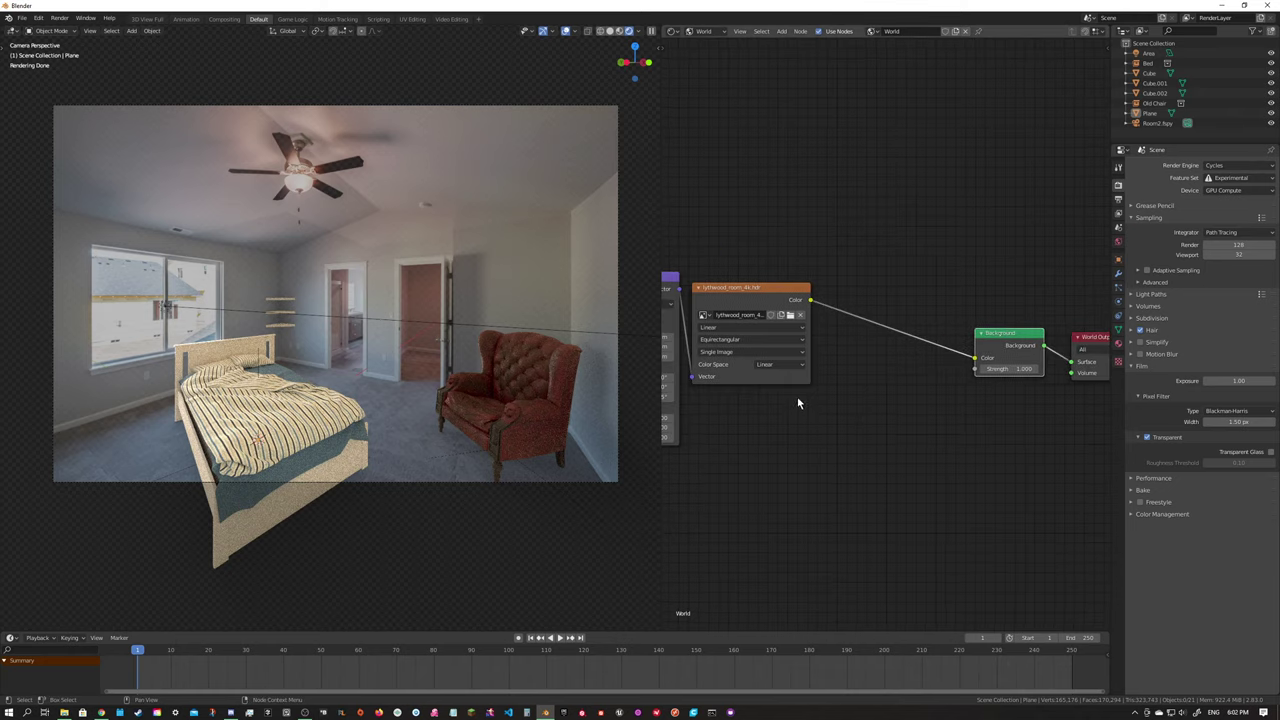
key(shift+a)
mouse_move(845, 418)
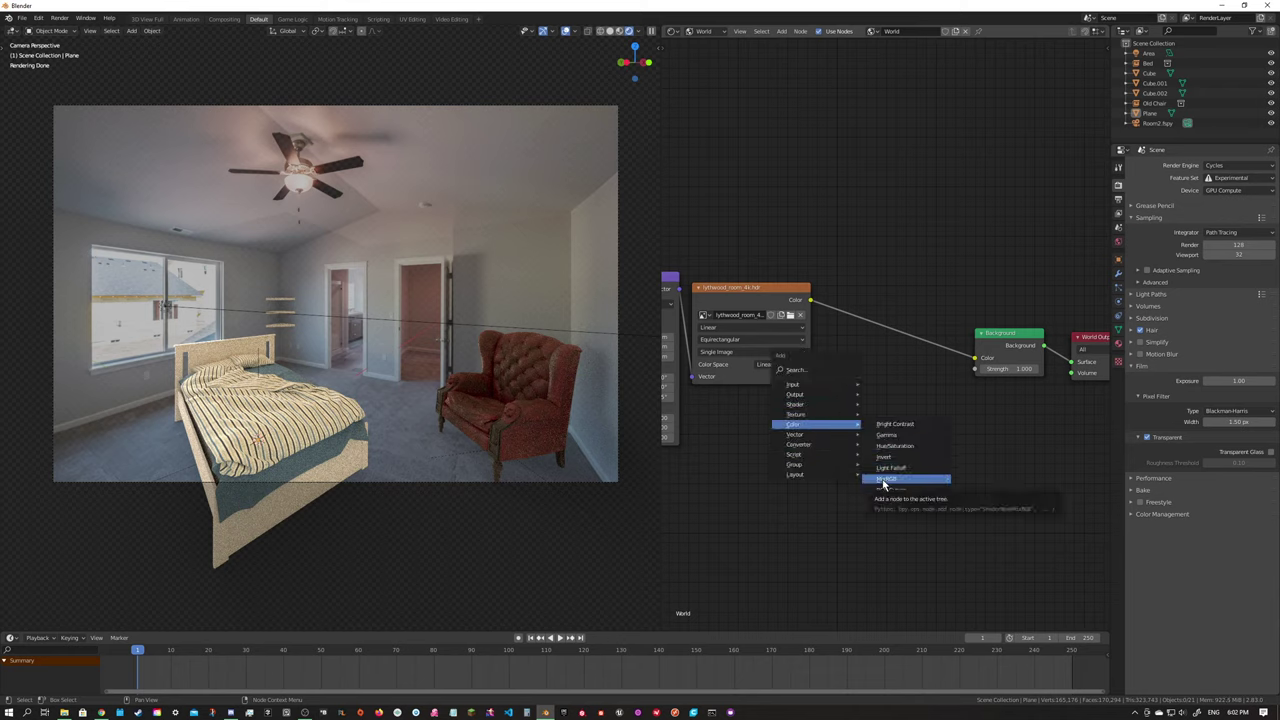
click(884, 484)
click(869, 258)
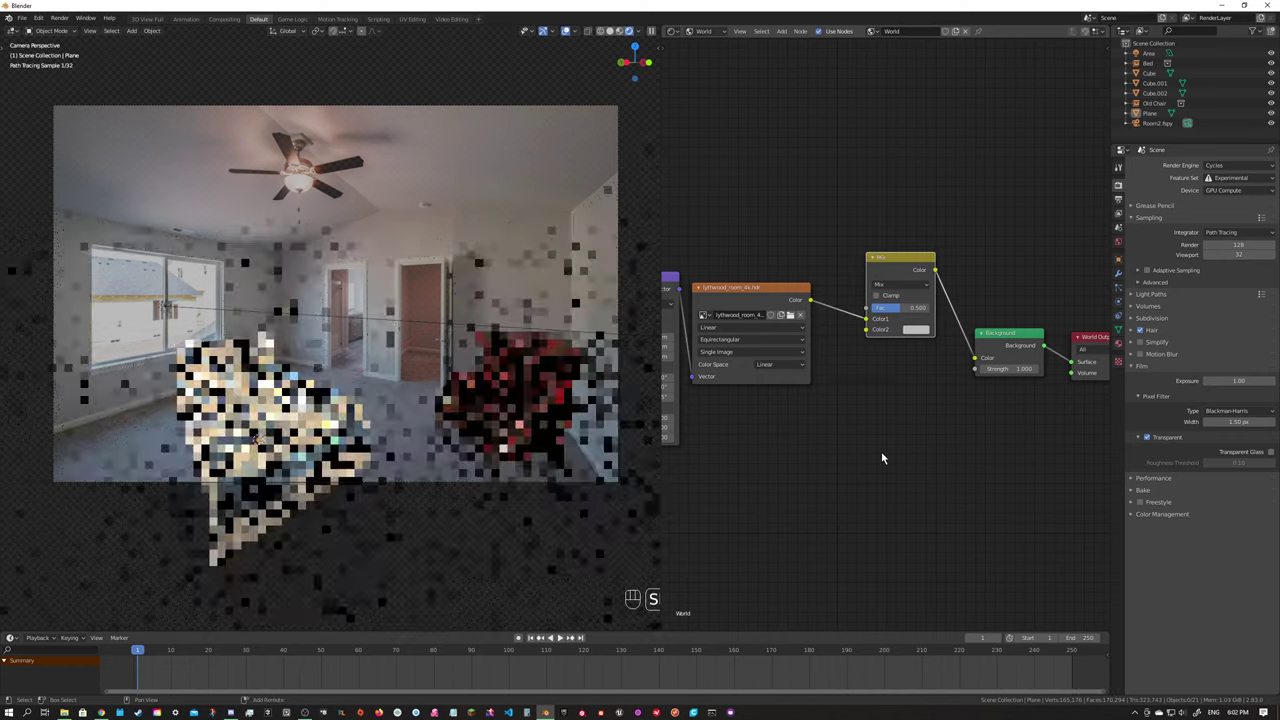
key(shift+a)
mouse_move(884, 454)
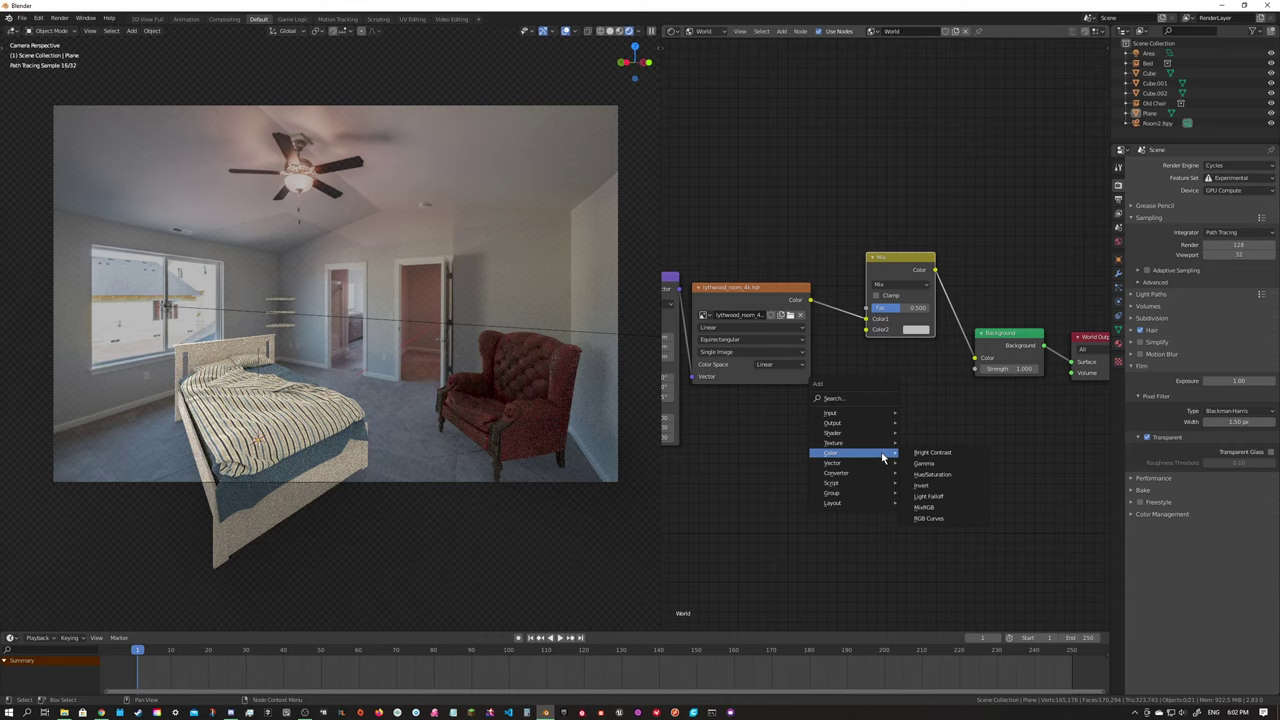
key(Escape)
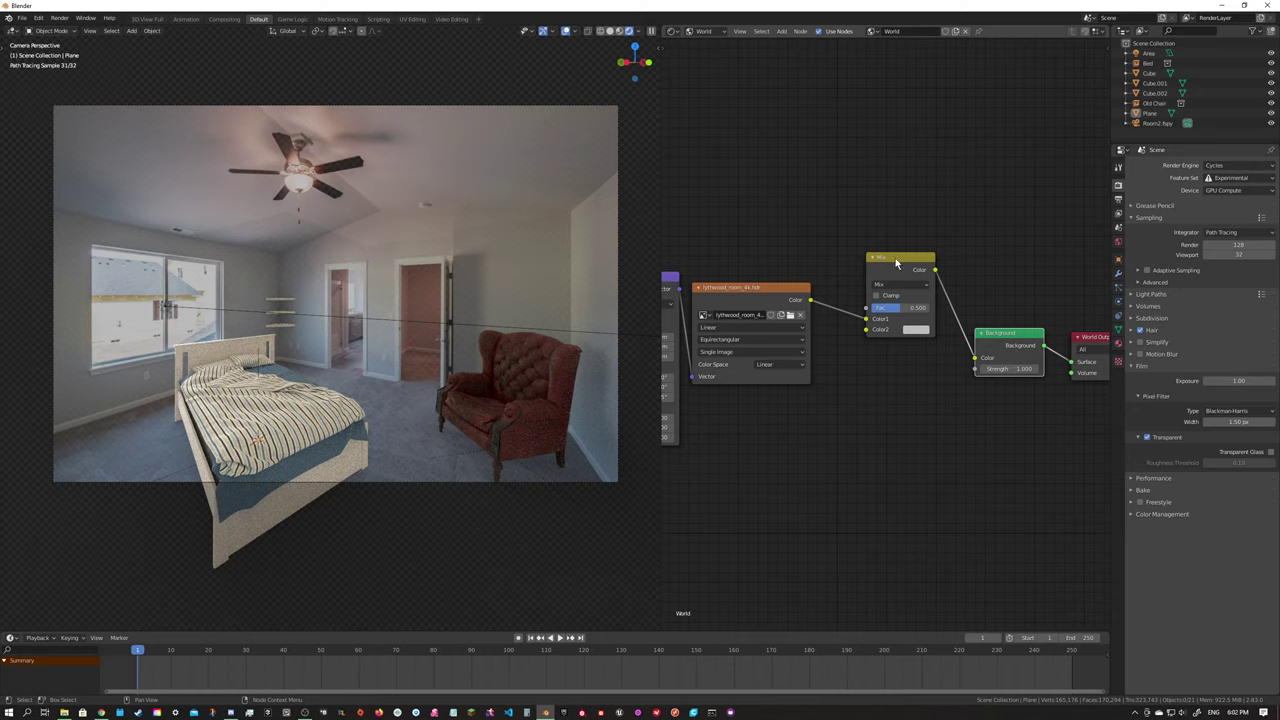
click(899, 287)
click(899, 293)
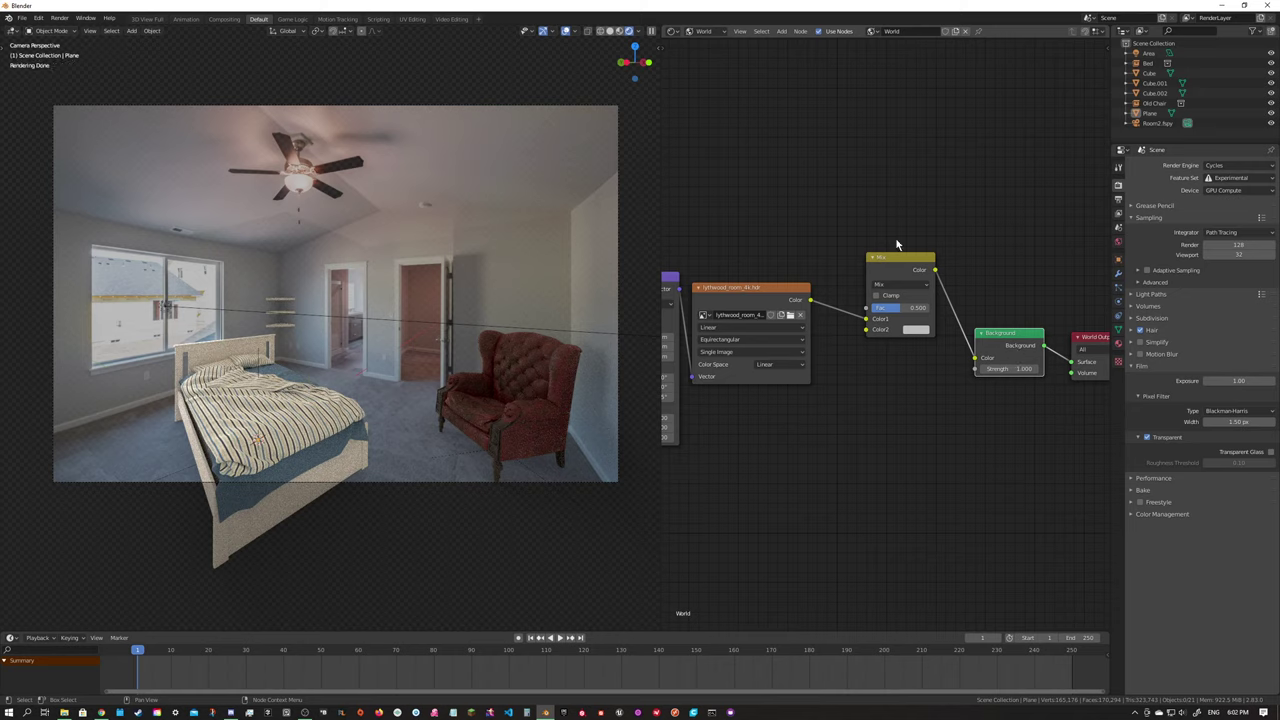
Tint the Mix node's Color2 a light cyan-blue to cool down the HDRI lighting.
click(916, 329)
click(950, 216)
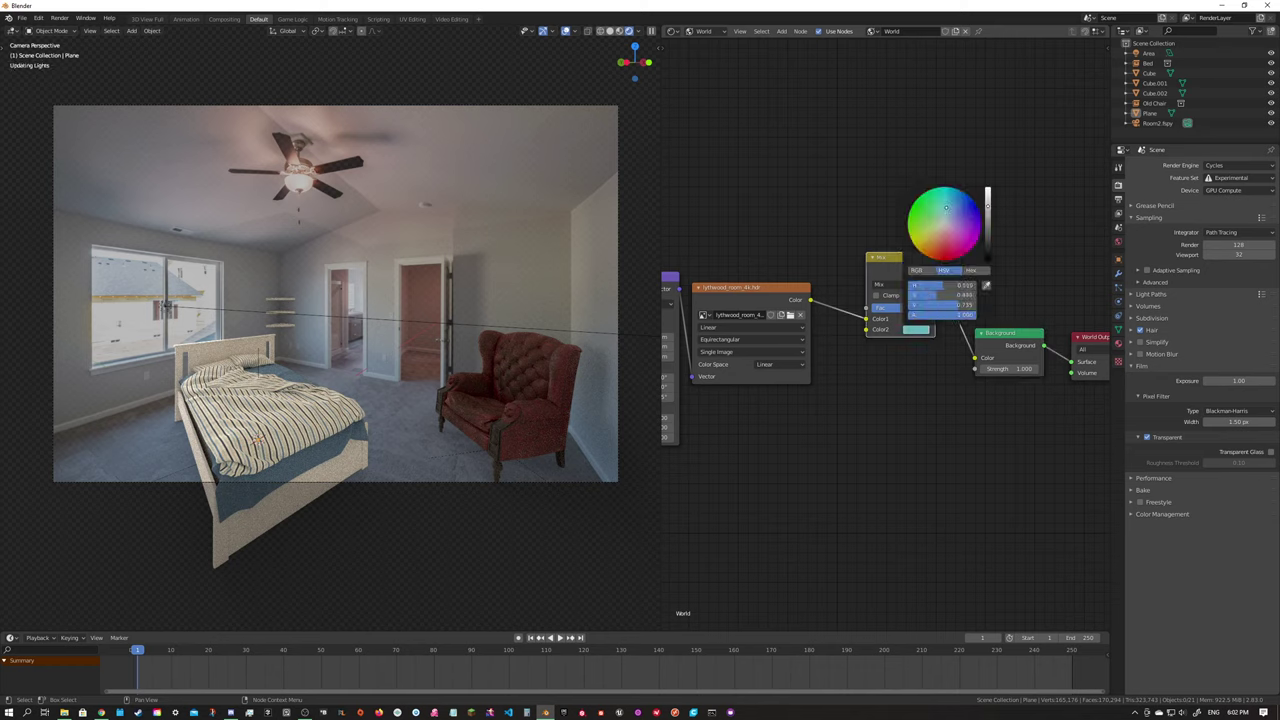
click(953, 212)
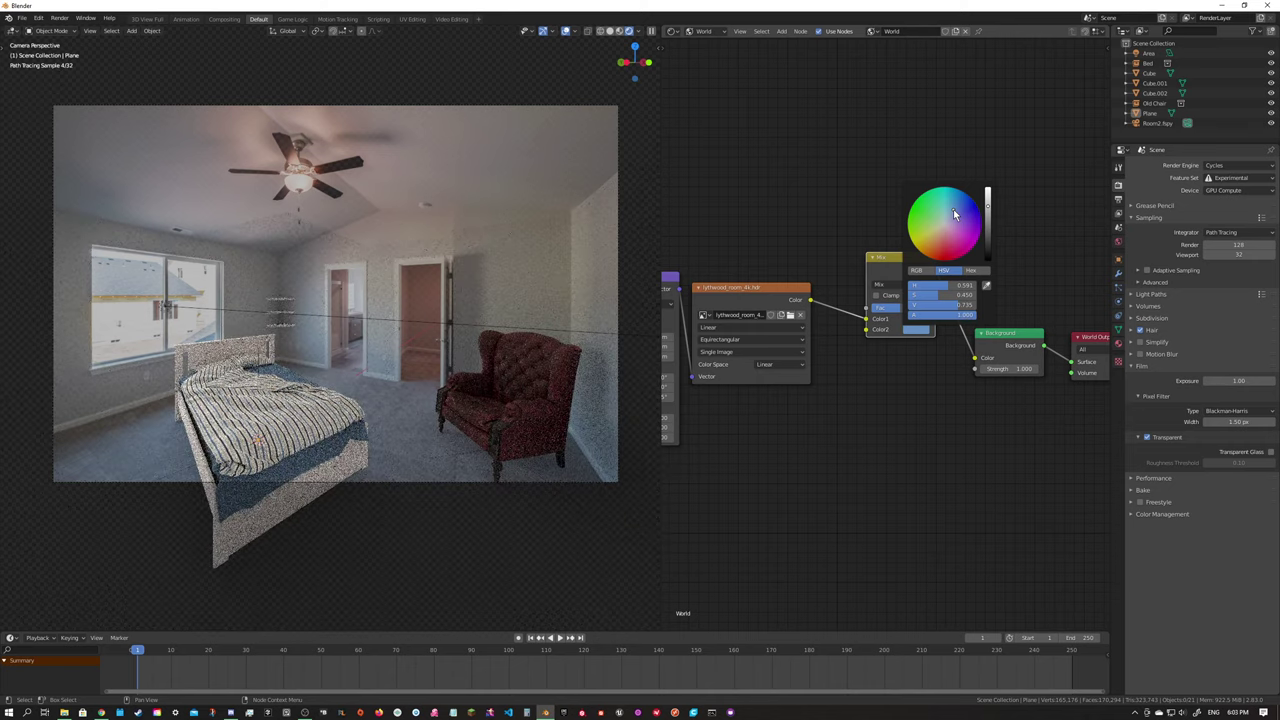
click(950, 207)
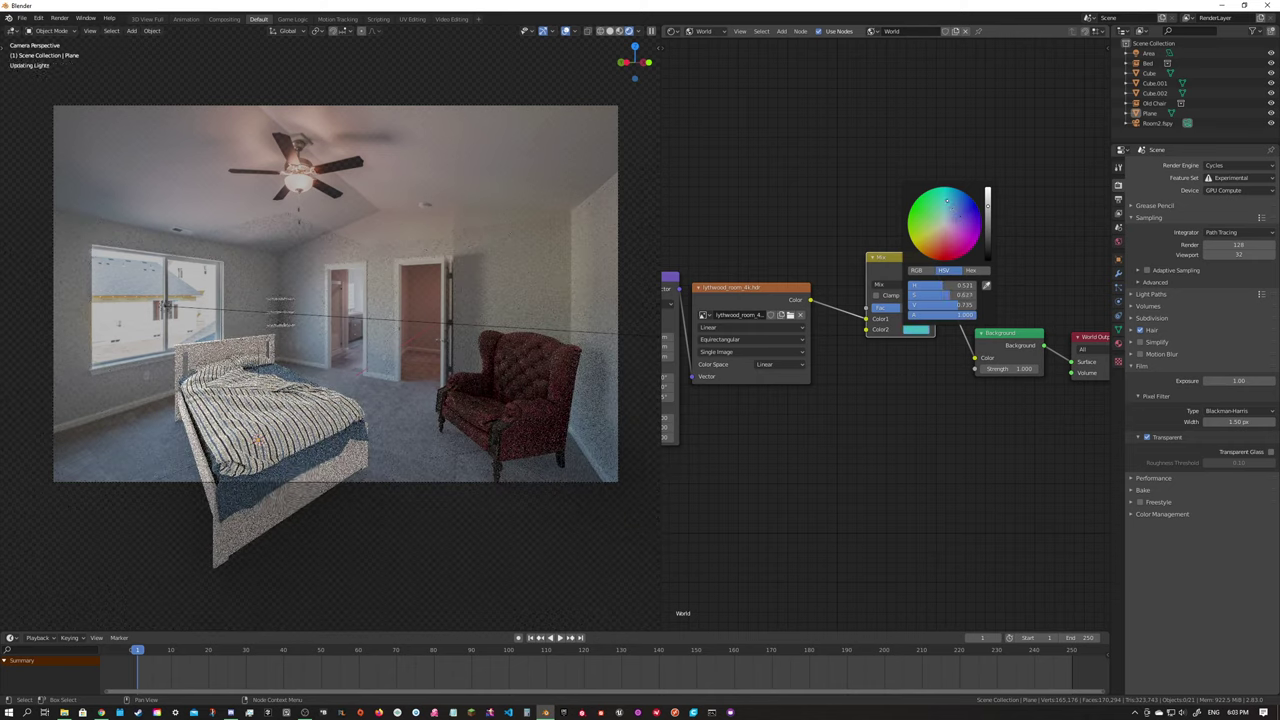
click(948, 206)
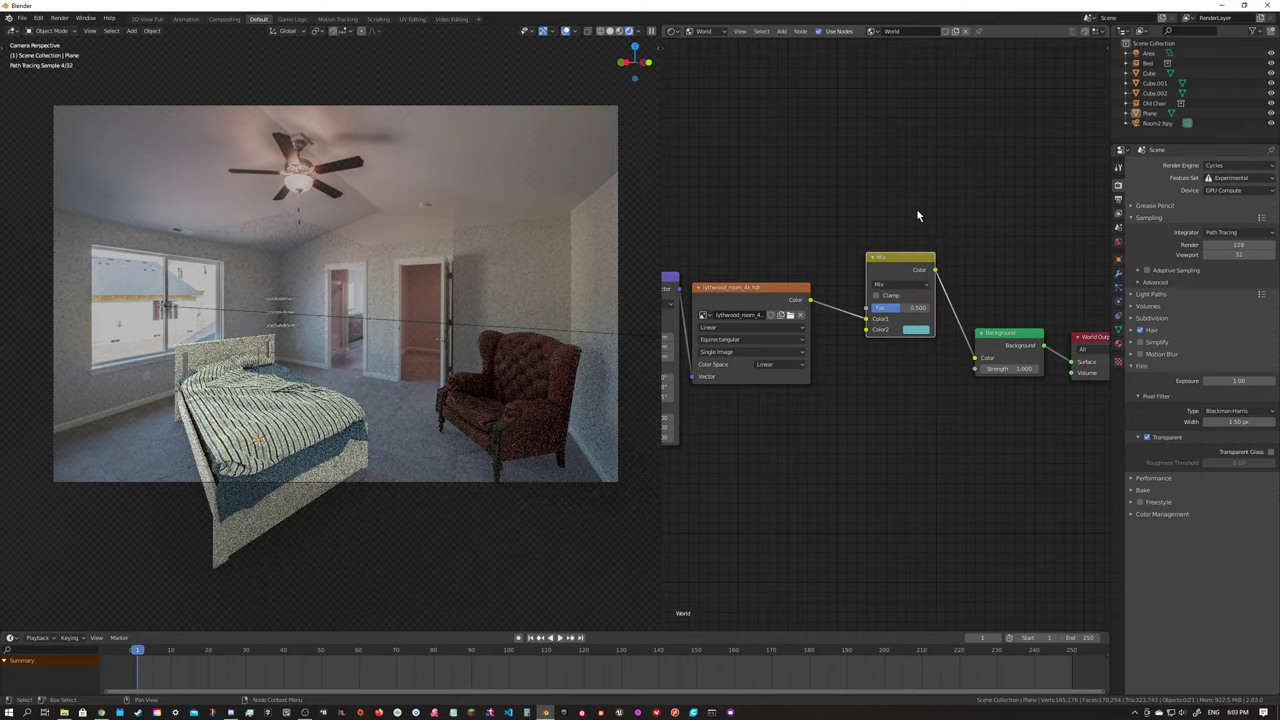
Set the Mix node's factor to 0.500 and the Background strength to 0.5.
drag(905, 307, 912, 314)
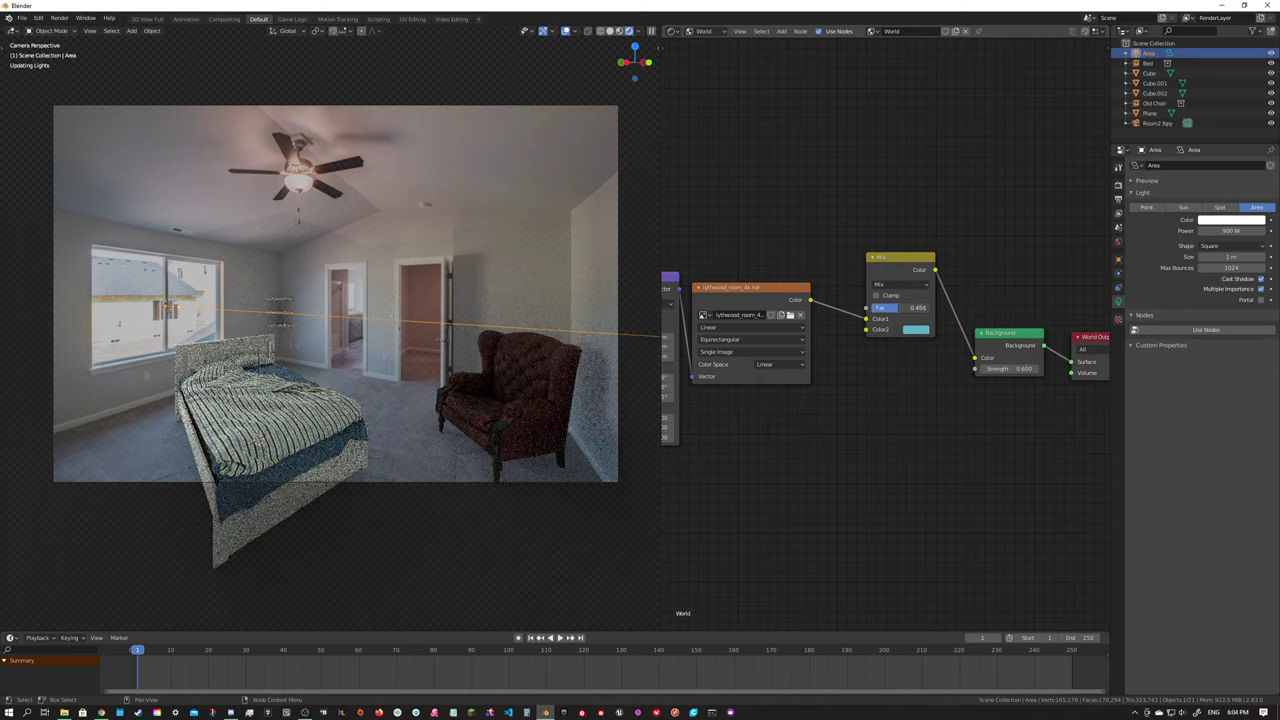
drag(900, 307, 915, 307)
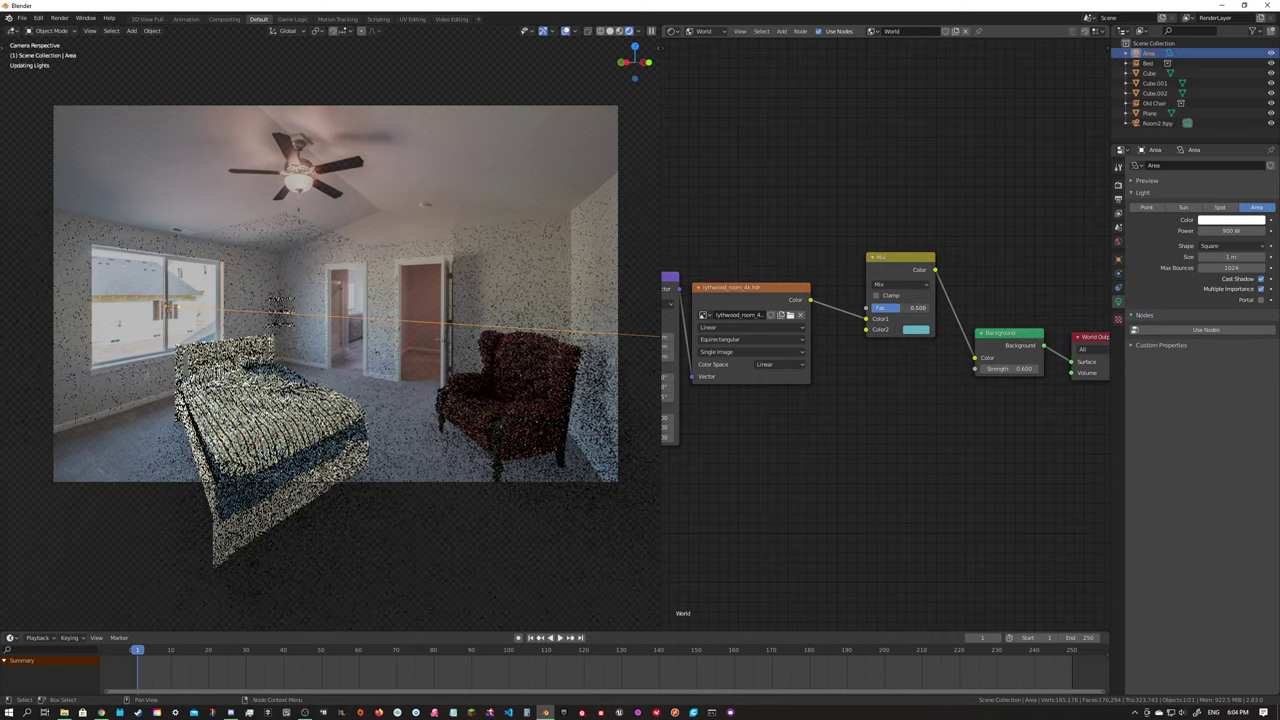
click(1030, 369)
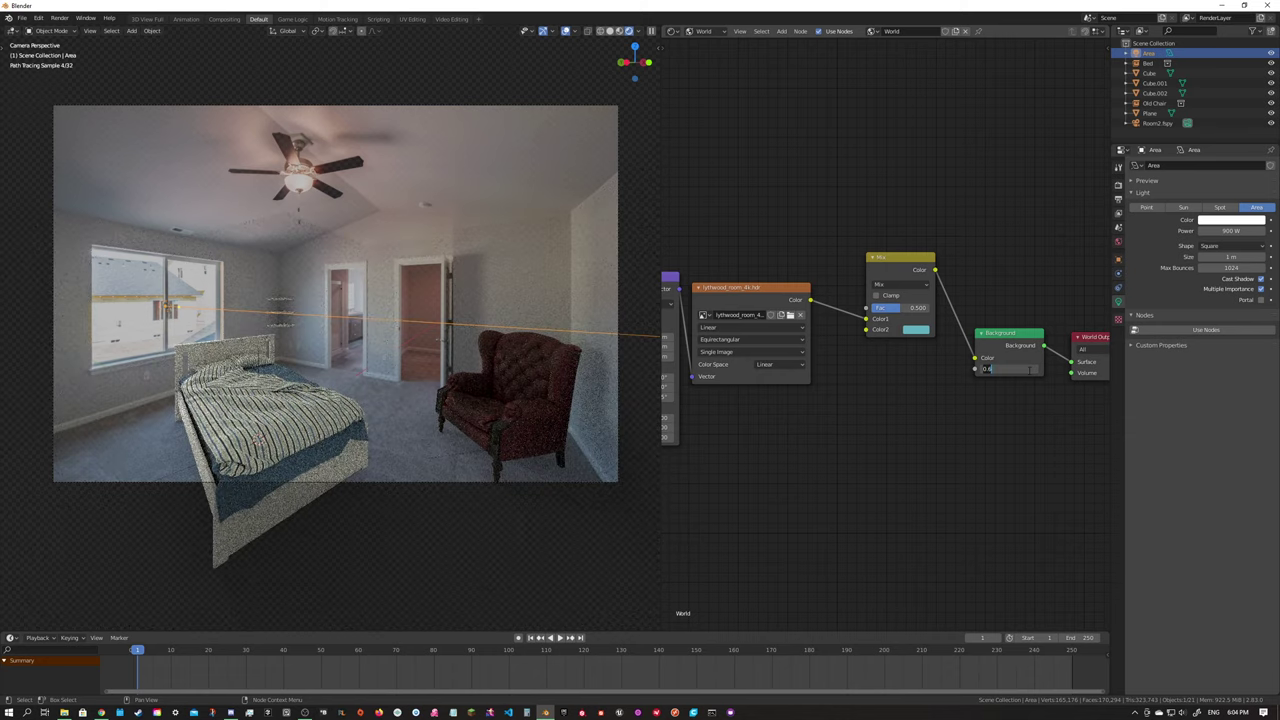
text(0.5)
key(Return)
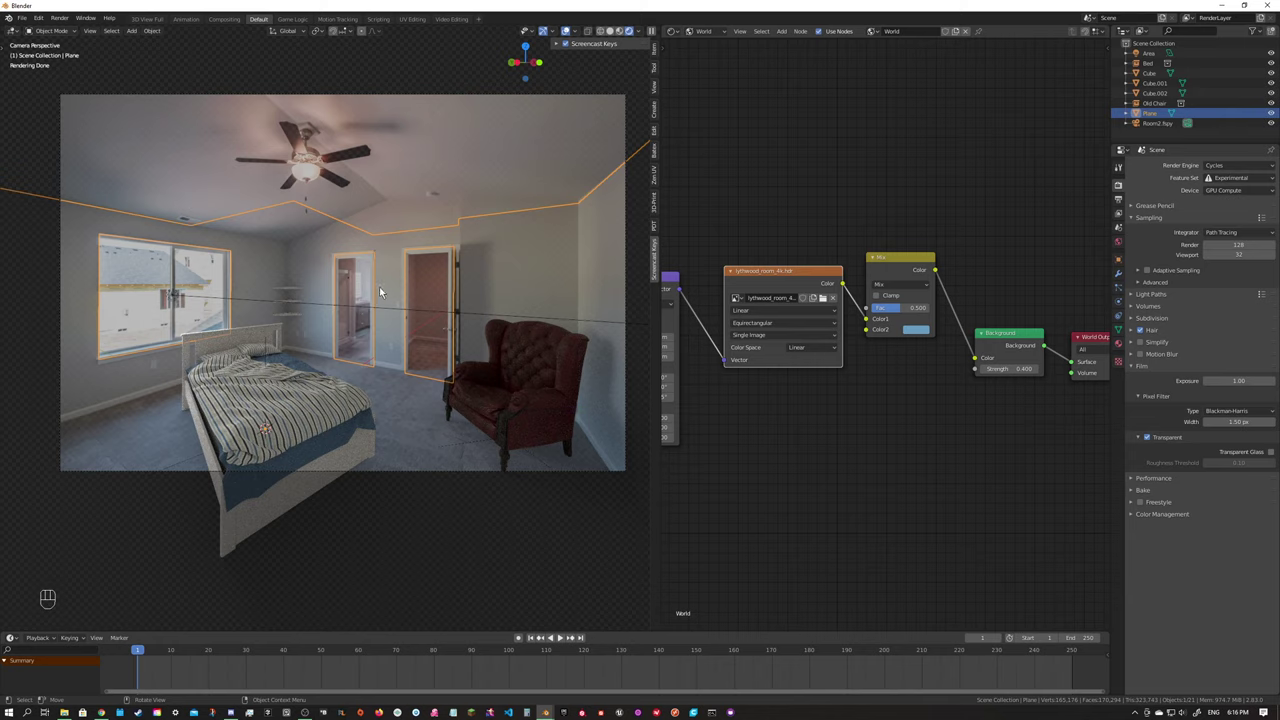
Deselect the room plane and set the Cycles render samples to 250.
click(202, 159)
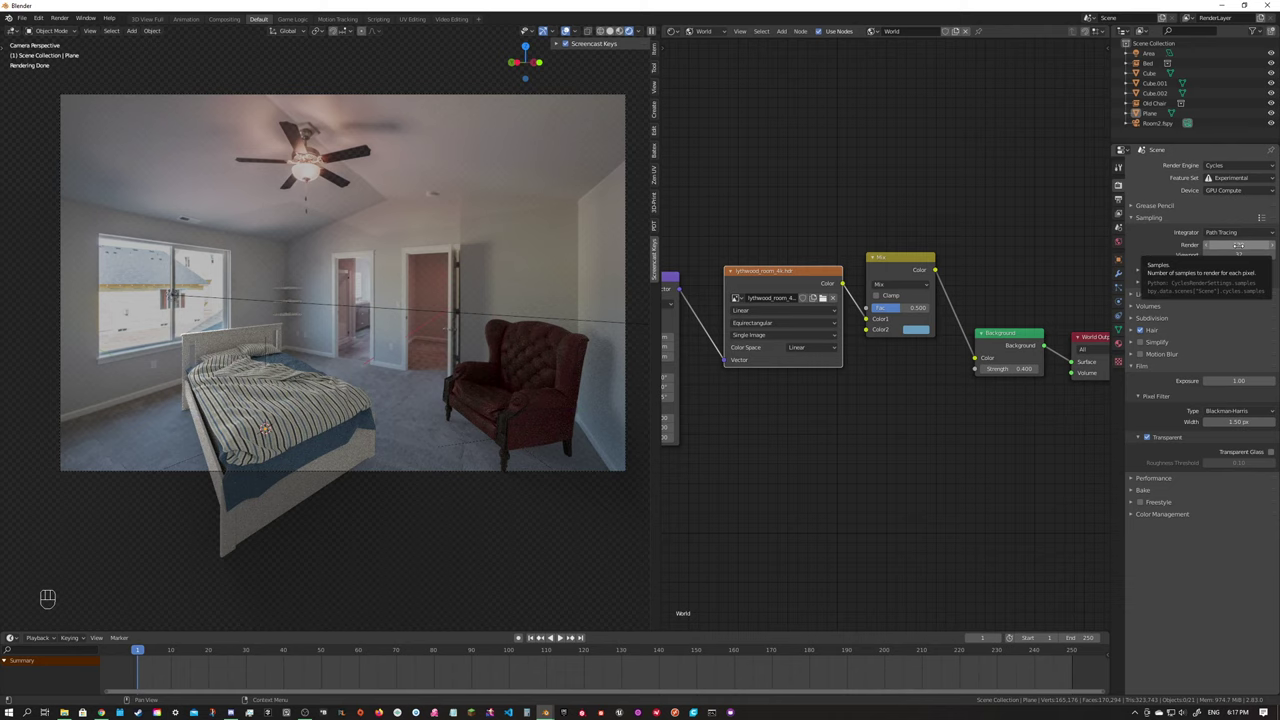
scroll(308, 276, up, 8)
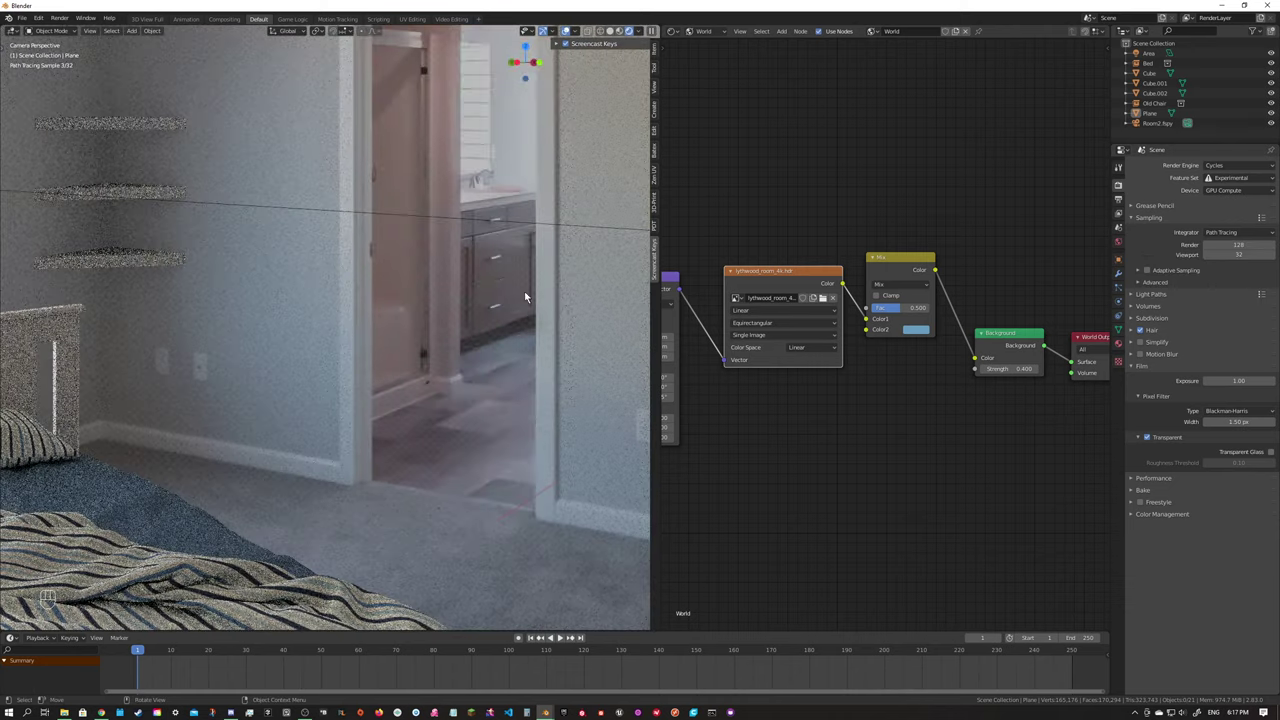
click(1236, 245)
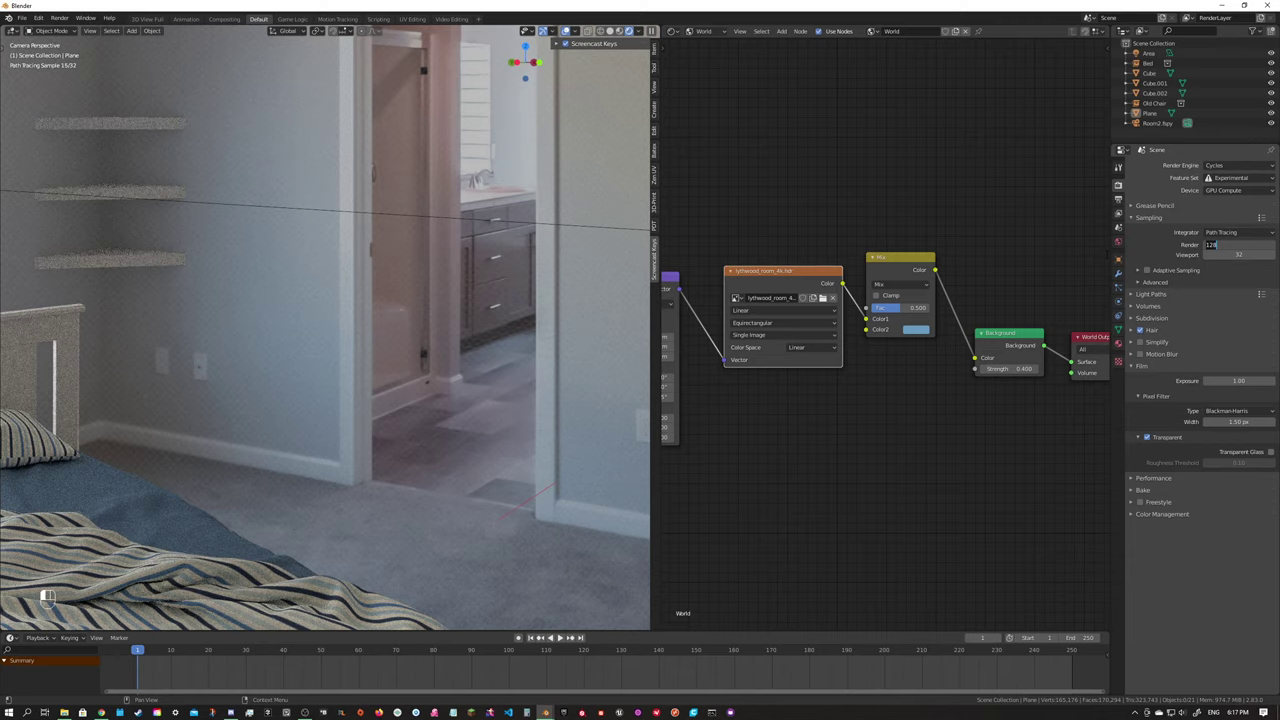
text(250)
key(Return)
scroll(385, 282, down, 3)
scroll(383, 279, down, 6)
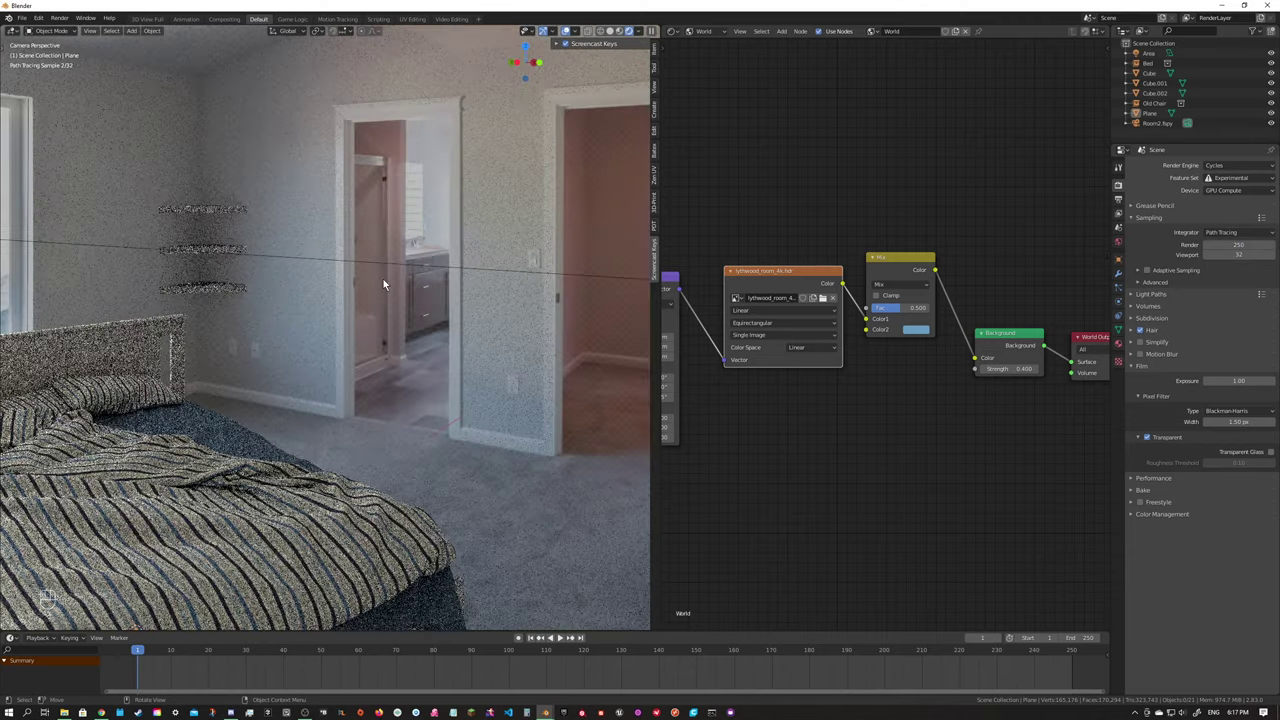
Examine how the rendered furniture blends with the photo near the doorways, ceiling fan and bed in the camera view.
scroll(346, 305, up, 10)
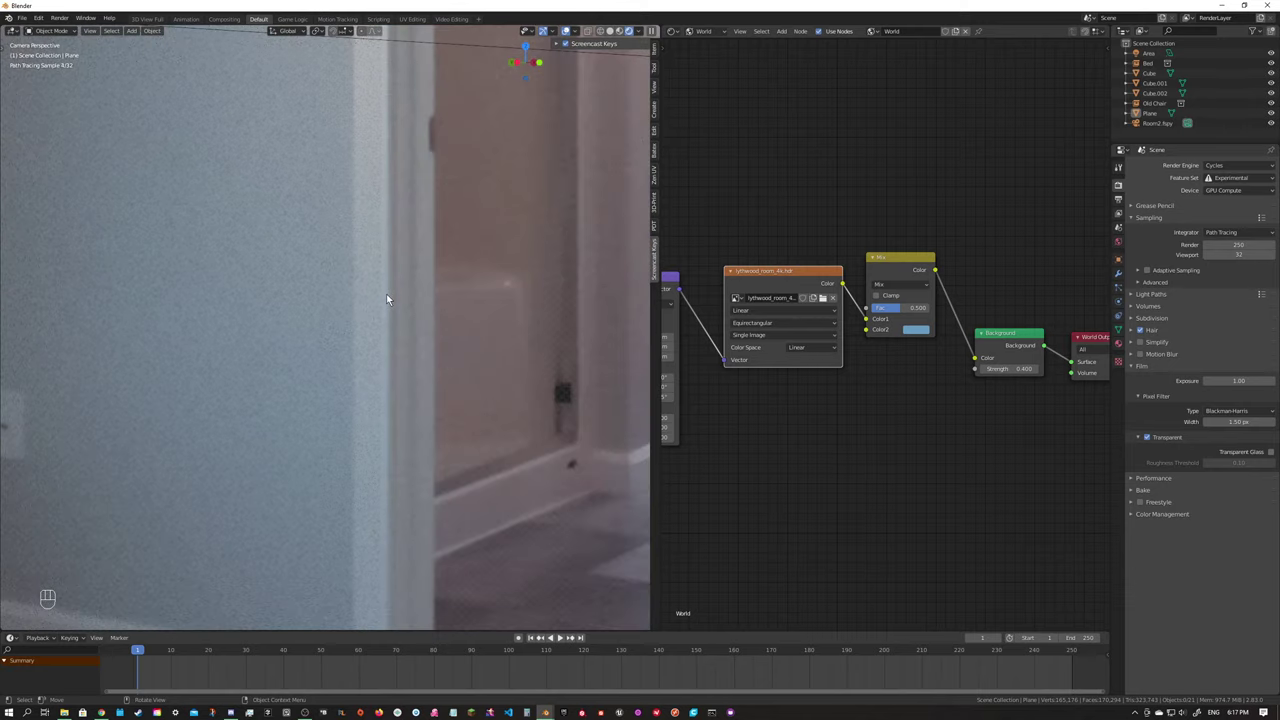
scroll(488, 267, up, 2)
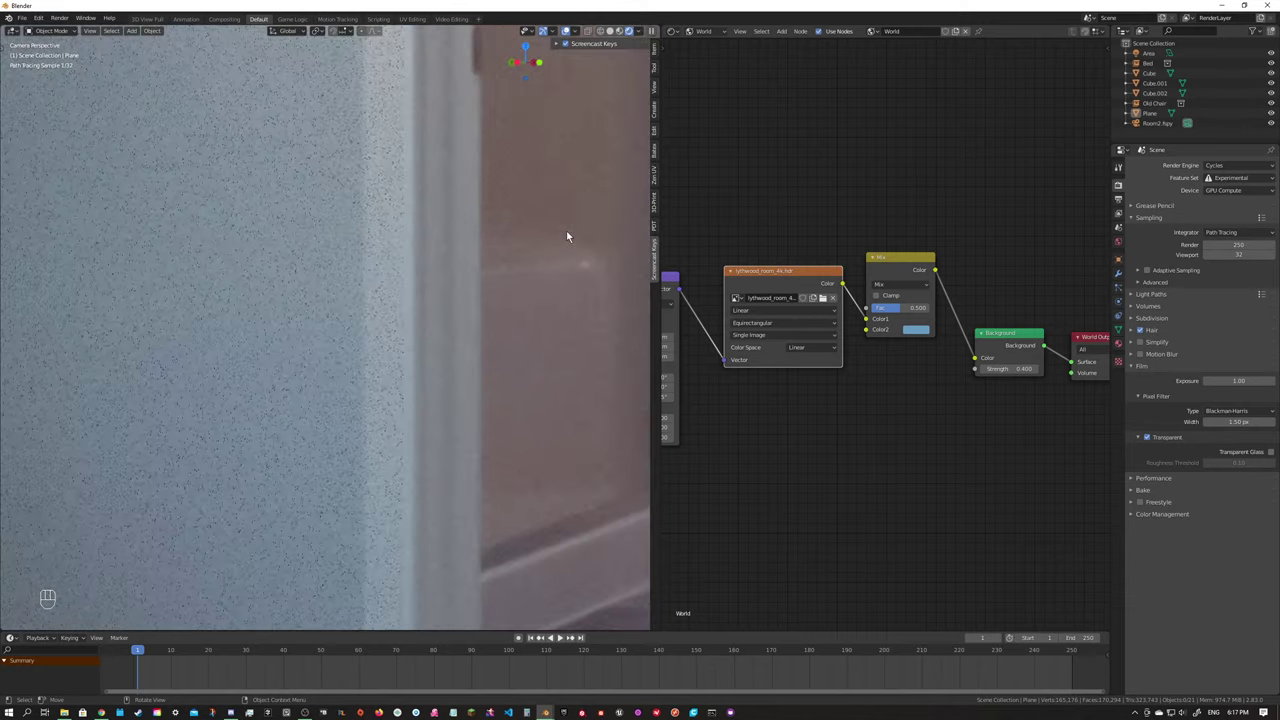
shift+middle_drag(564, 170, 335, 326)
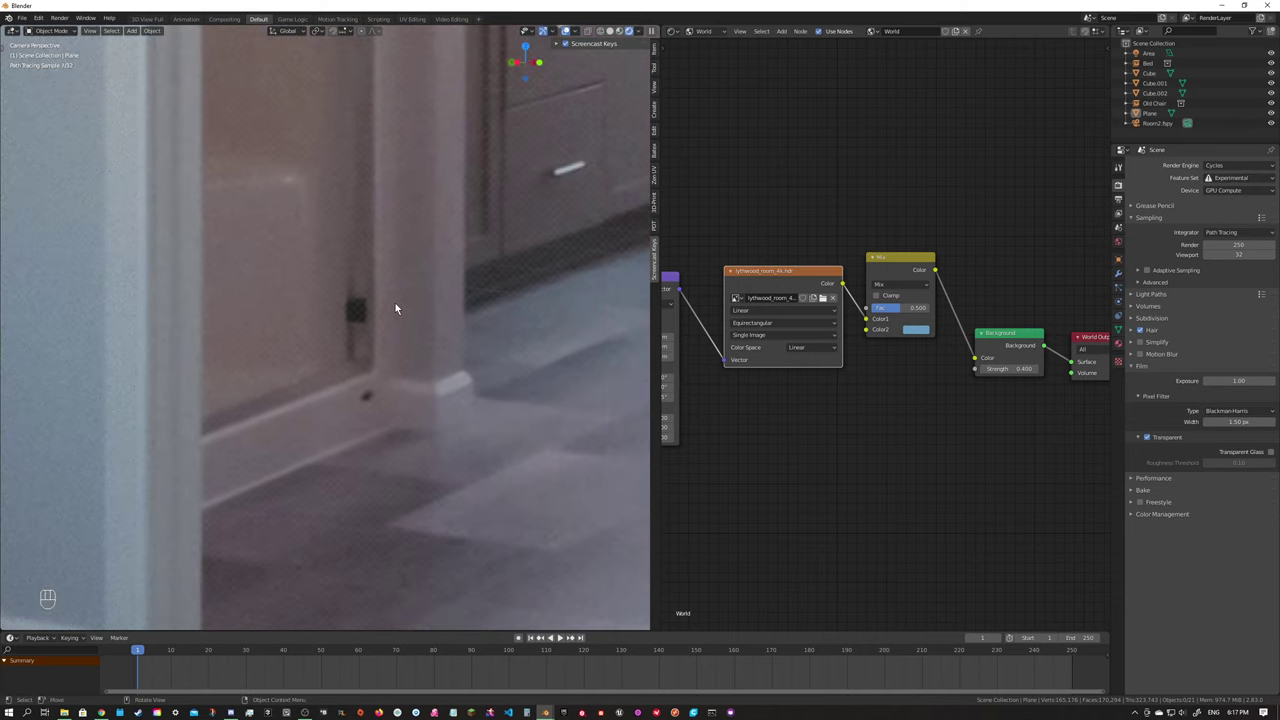
scroll(395, 307, down, 6)
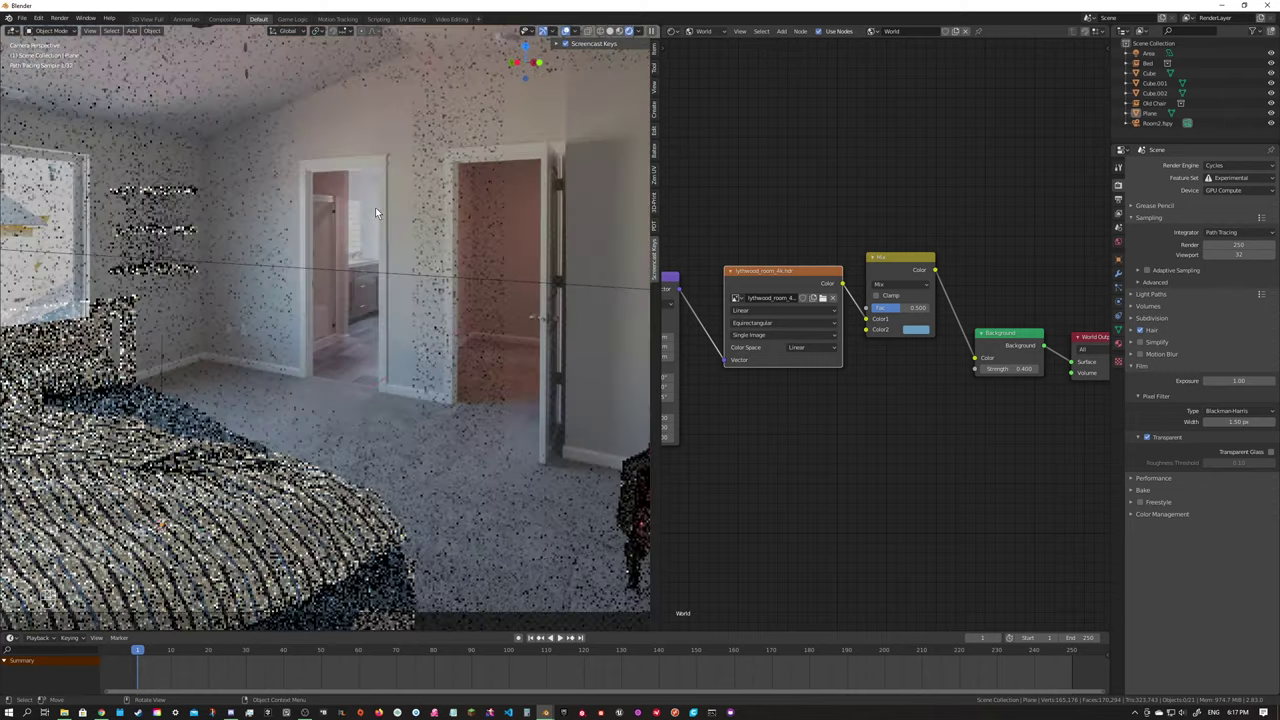
middle_drag(375, 207, 359, 460)
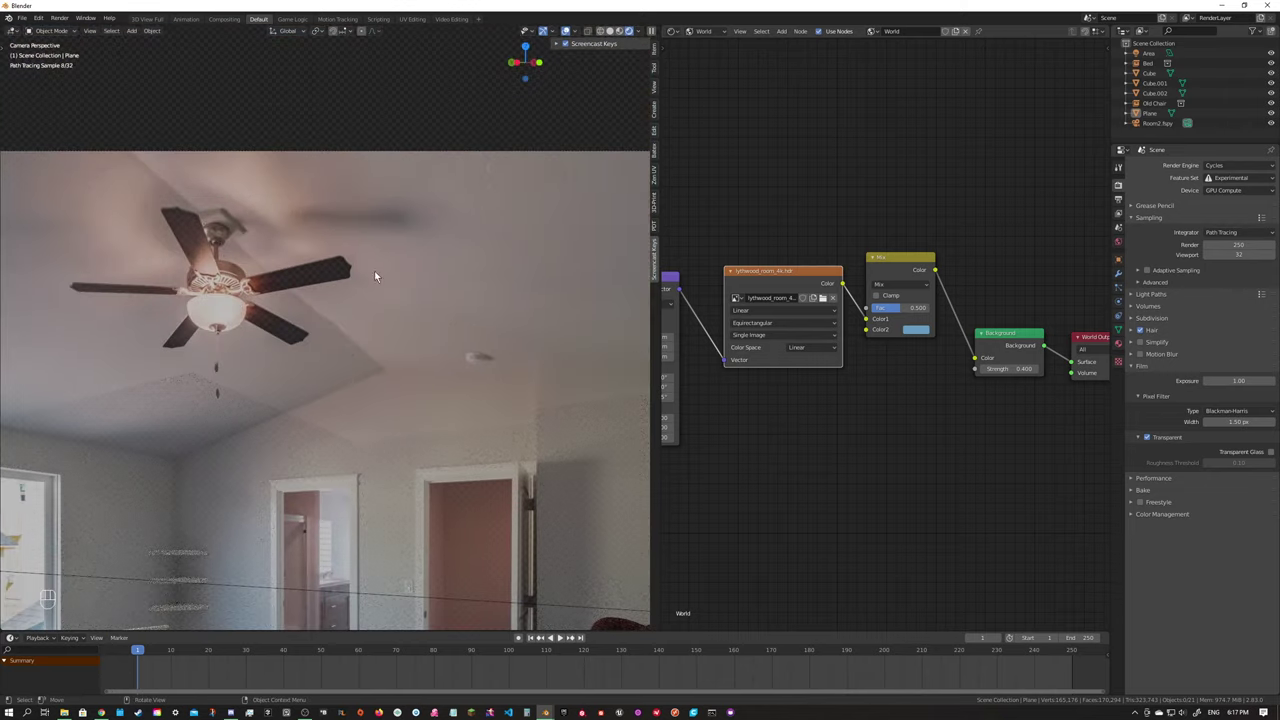
shift+middle_drag(310, 486, 395, 272)
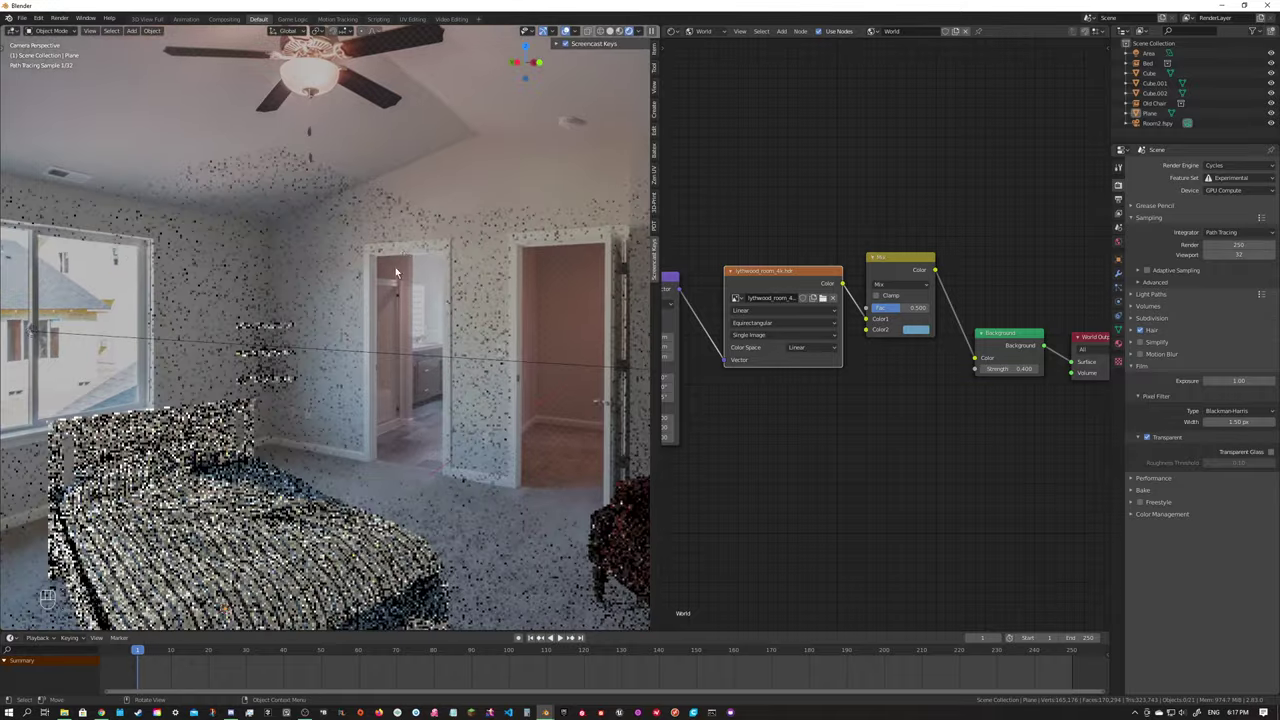
middle_drag(384, 411, 417, 373)
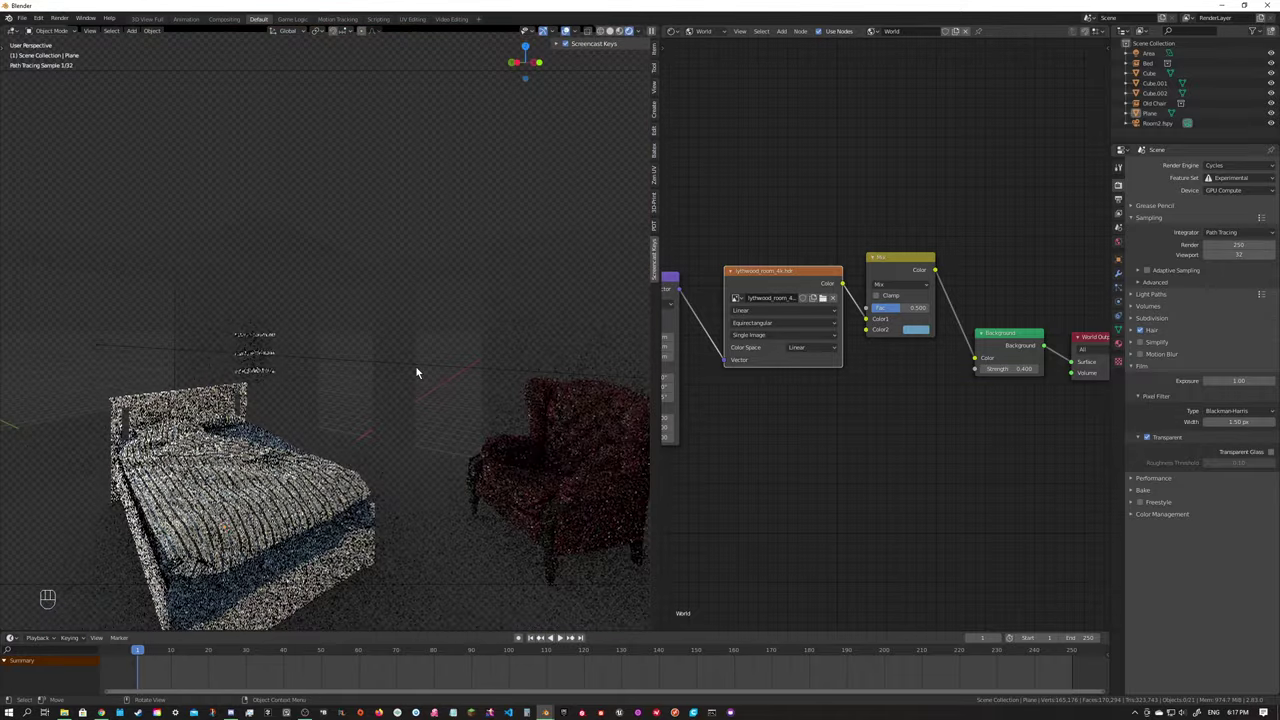
key(KP_0)
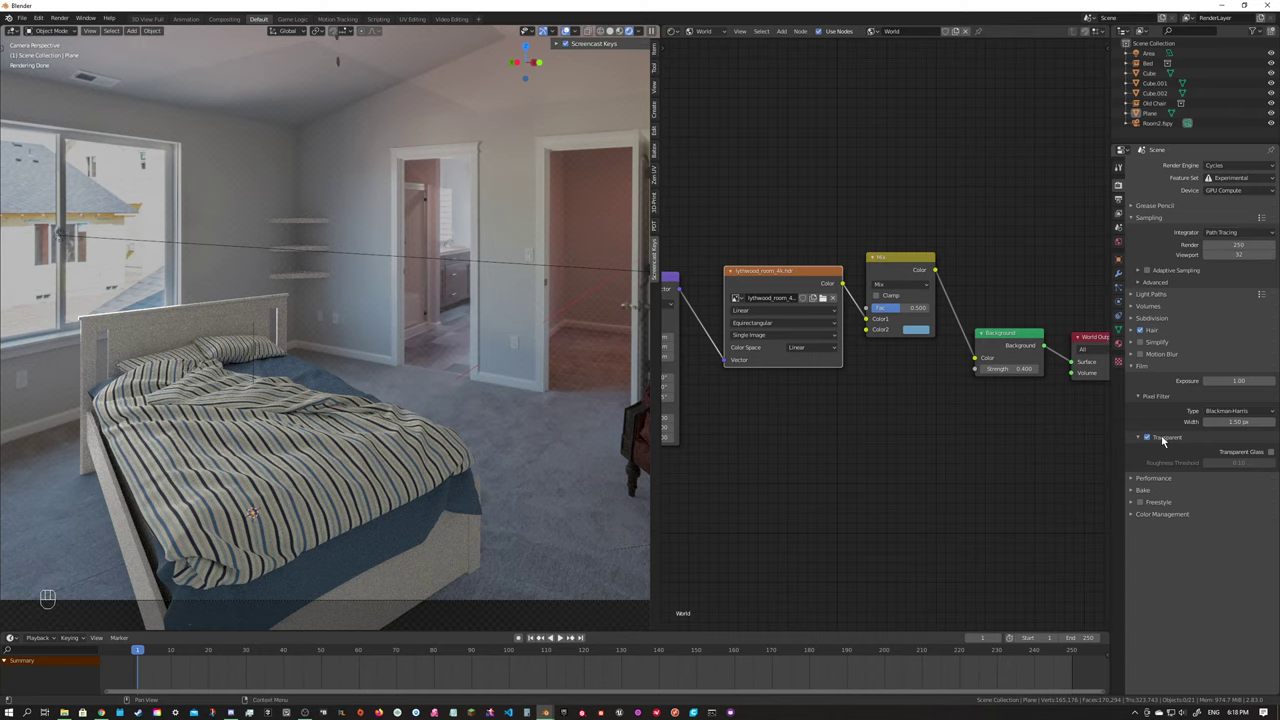
scroll(359, 342, down, 5)
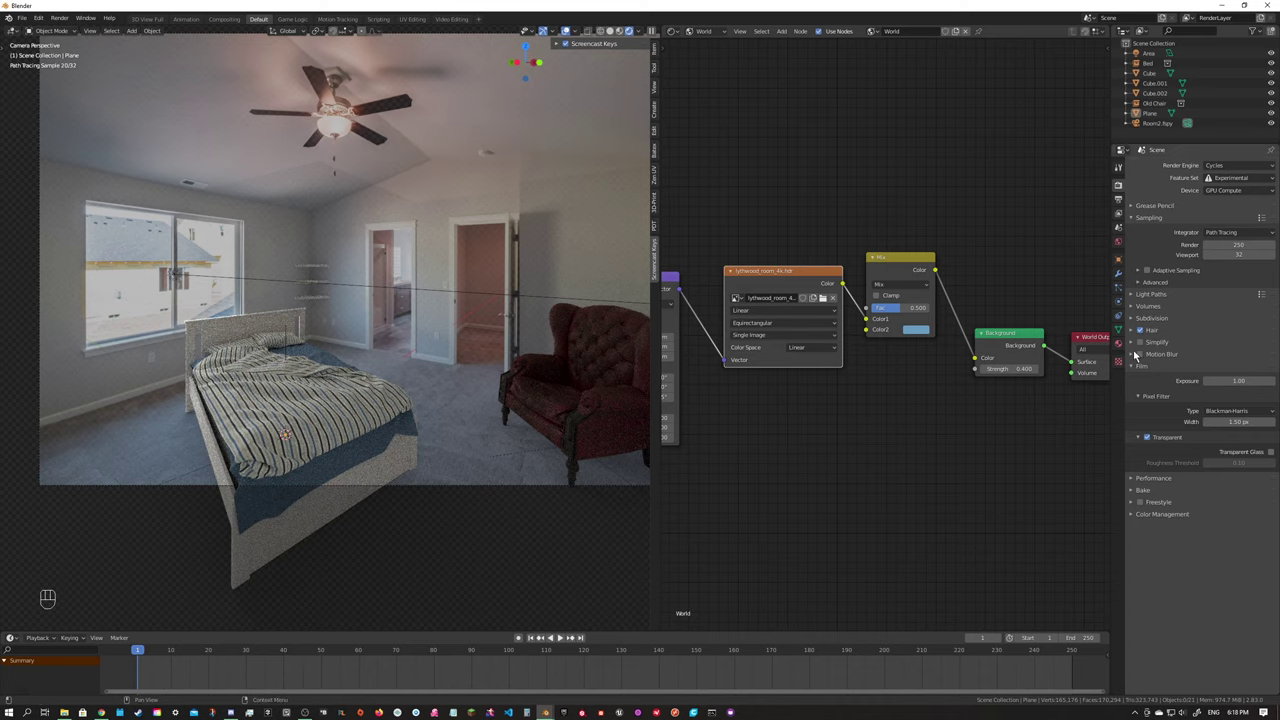
Review the output dimensions and file format, and the view layer's render passes.
click(1118, 201)
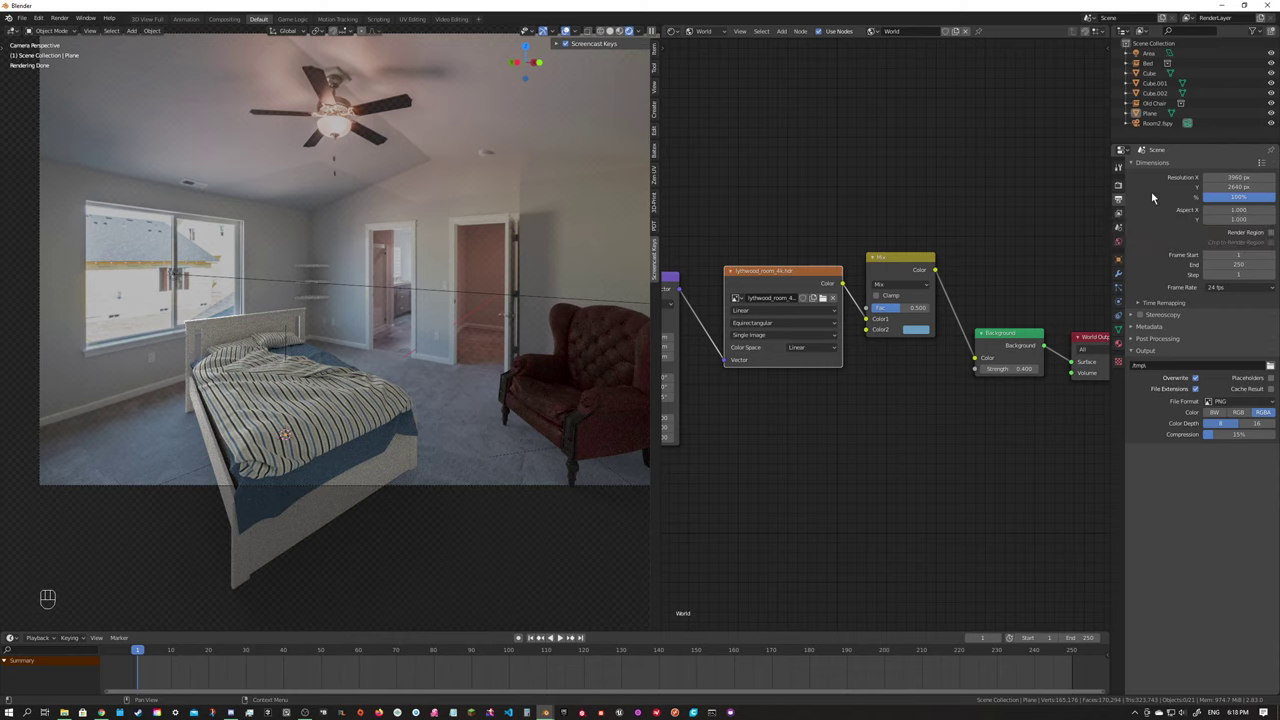
click(1118, 215)
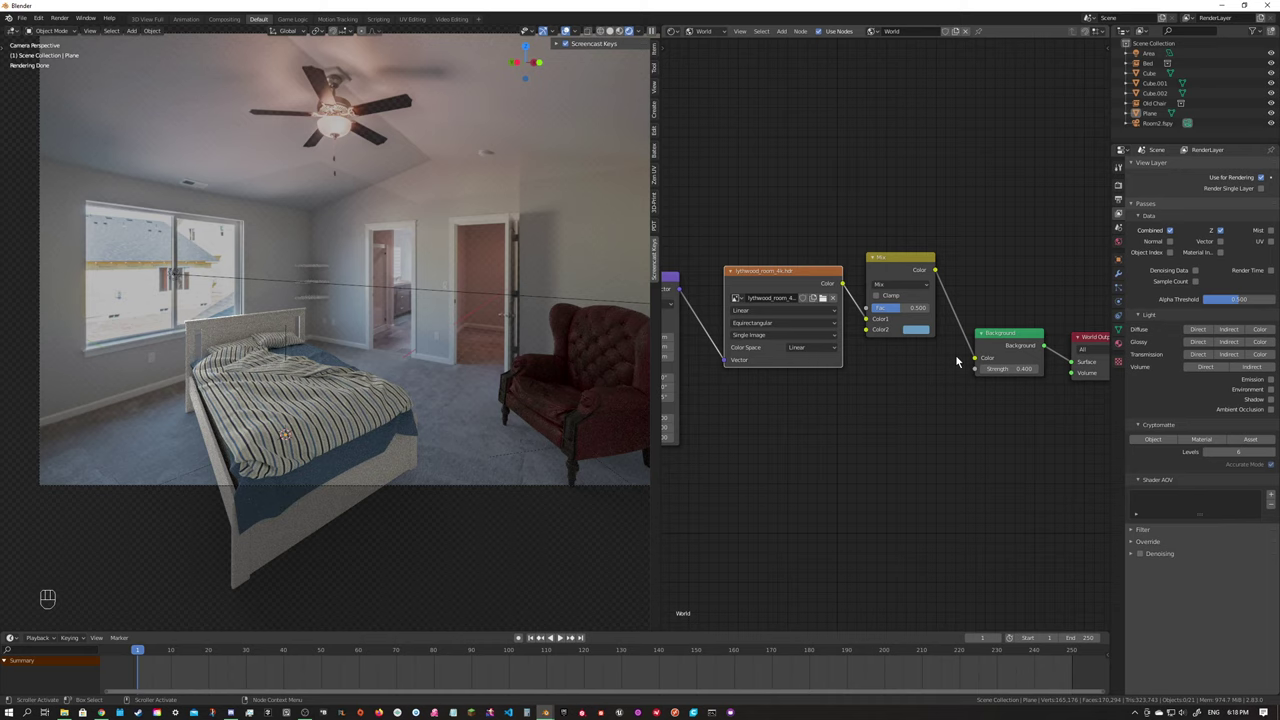
scroll(578, 205, down, 1)
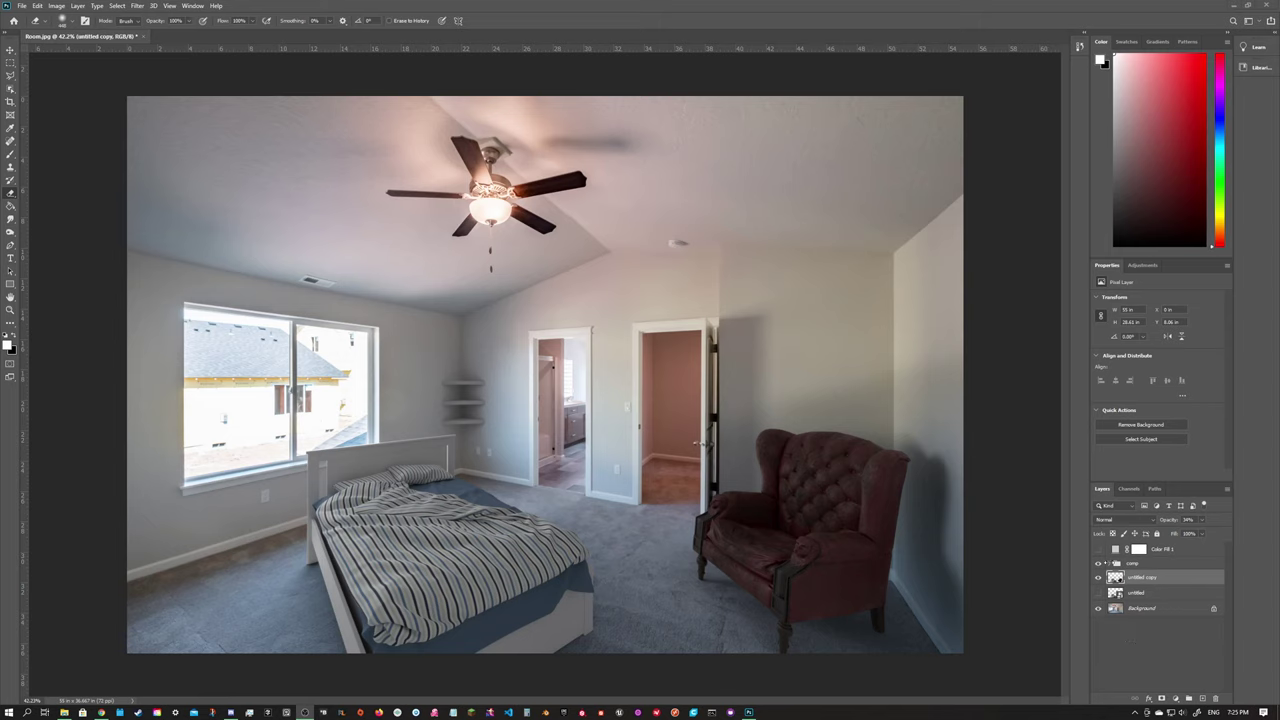
Isolate the comp group by hiding the Background photo and the untitled copy layer.
click(1098, 564)
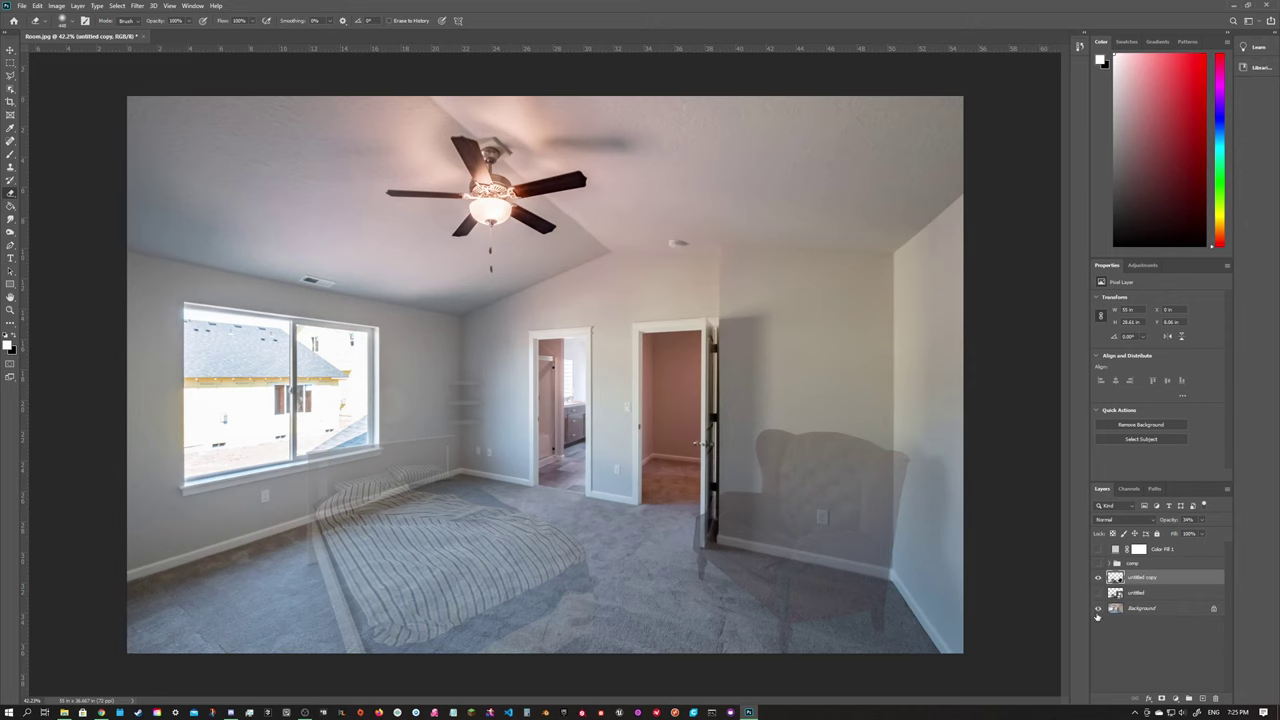
click(1098, 608)
click(1098, 564)
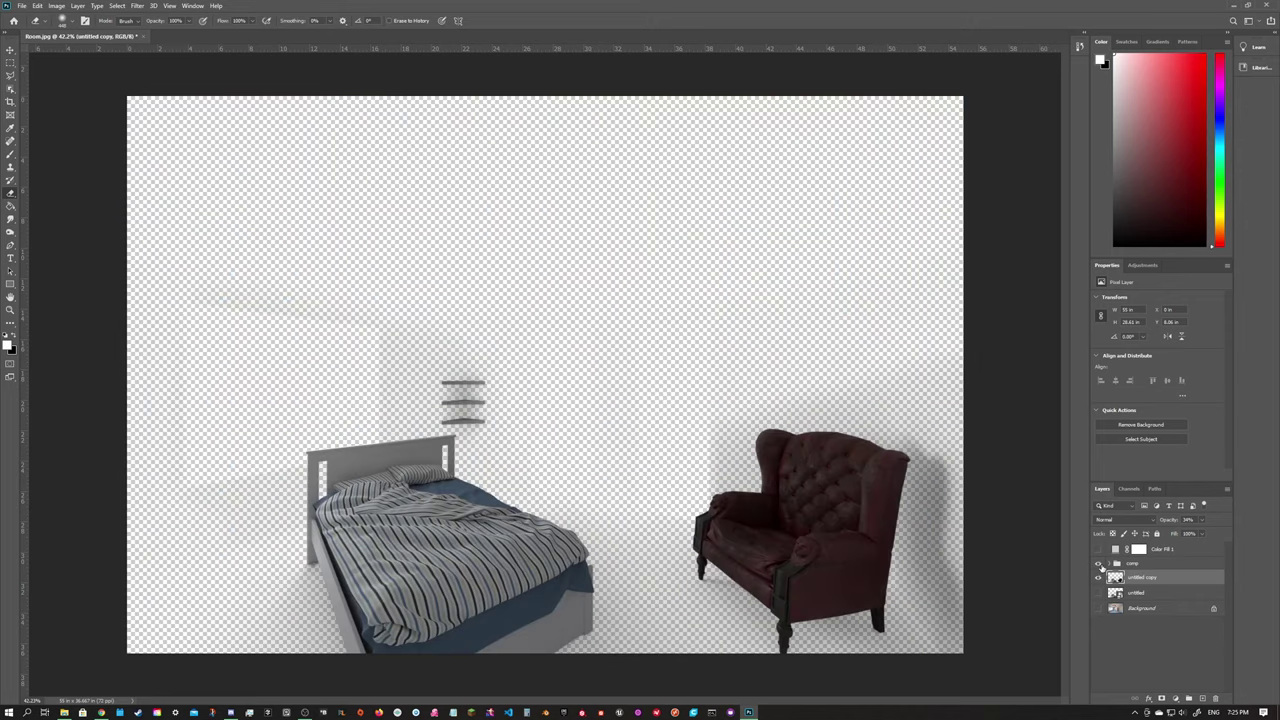
click(1099, 578)
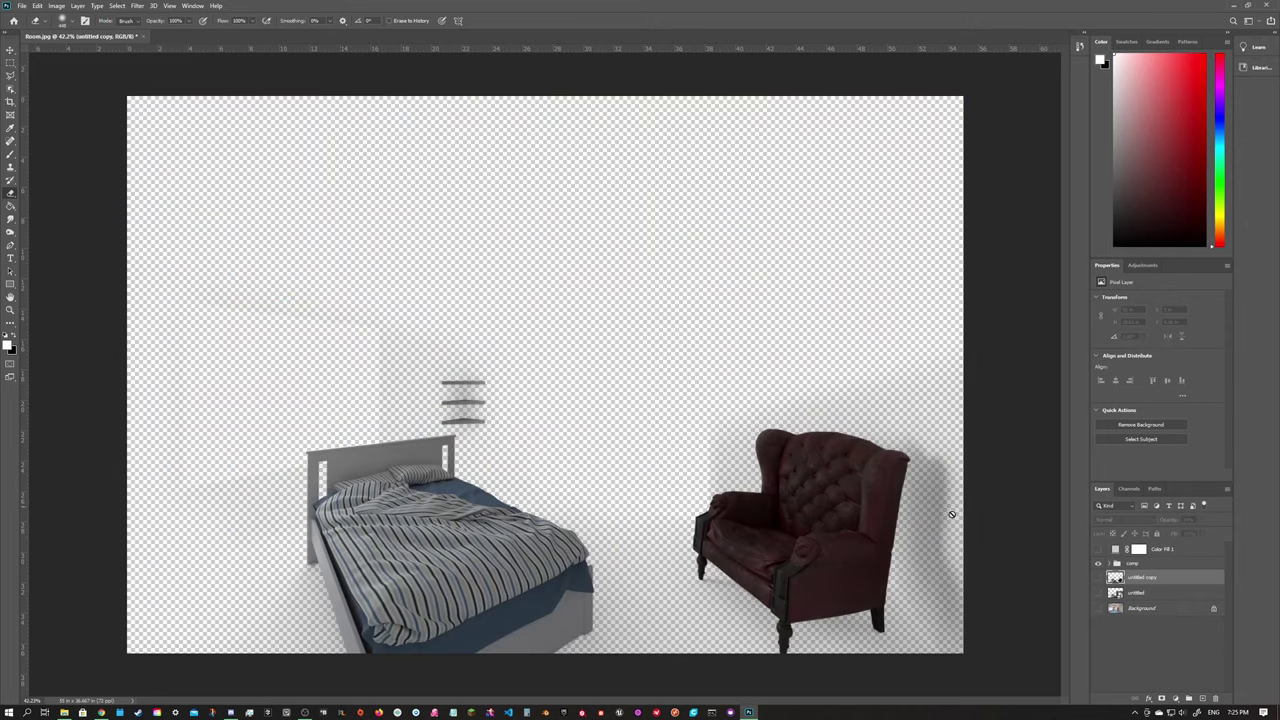
Compare the untitled and untitled copy layers by toggling their visibility, and show the comp group over the Background photo again.
click(1099, 593)
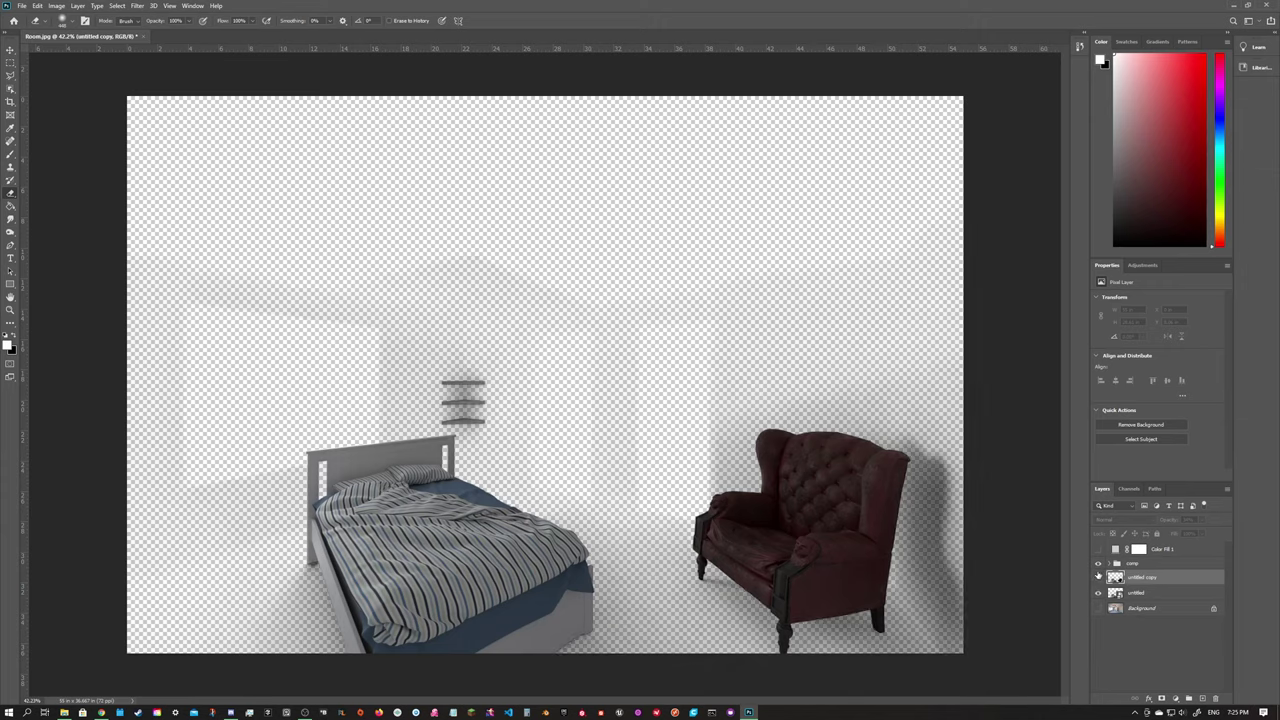
click(1099, 578)
click(1099, 578)
click(1098, 608)
click(1098, 593)
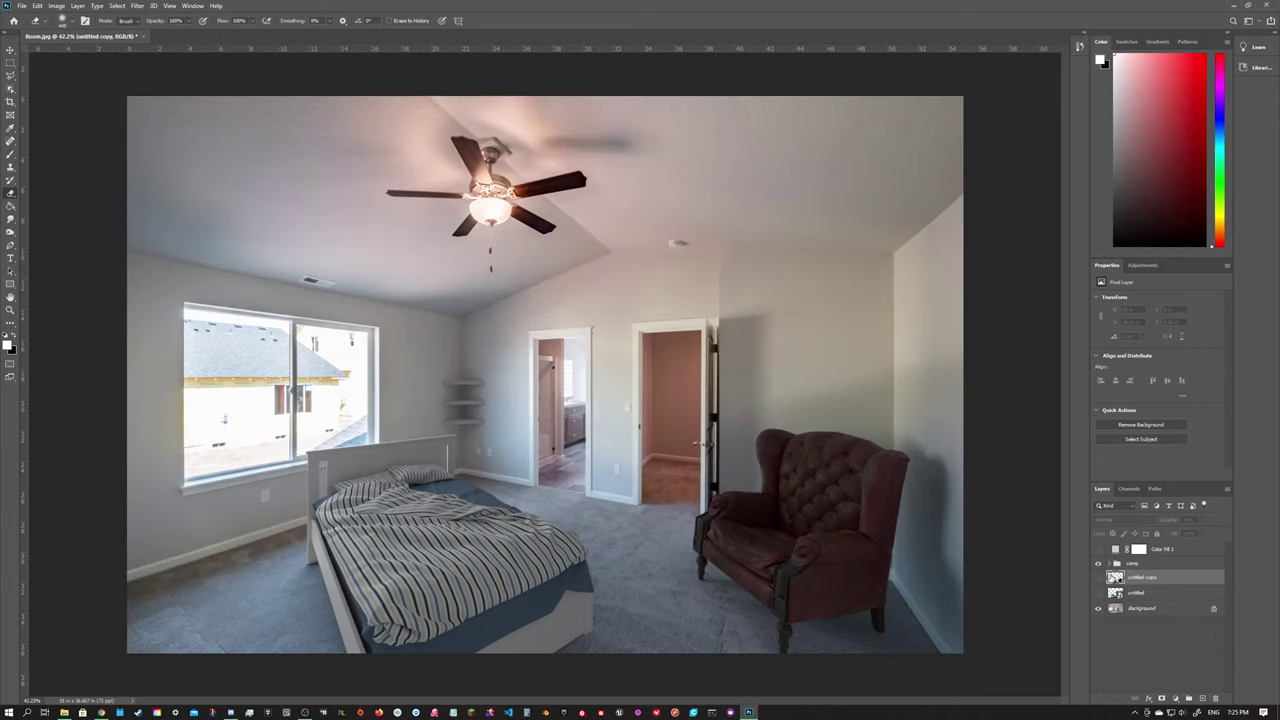
Expand the comp group, select the stuff smart object and view the available Blur Gallery filters.
click(1117, 564)
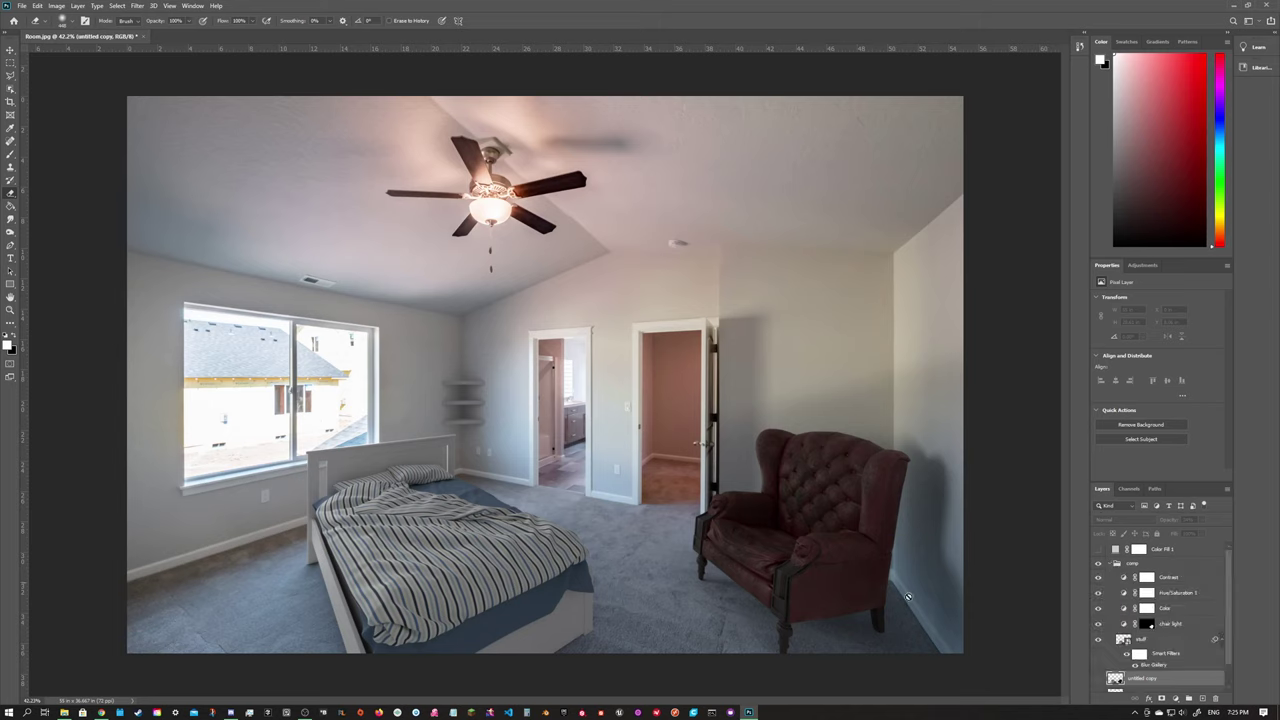
click(1146, 642)
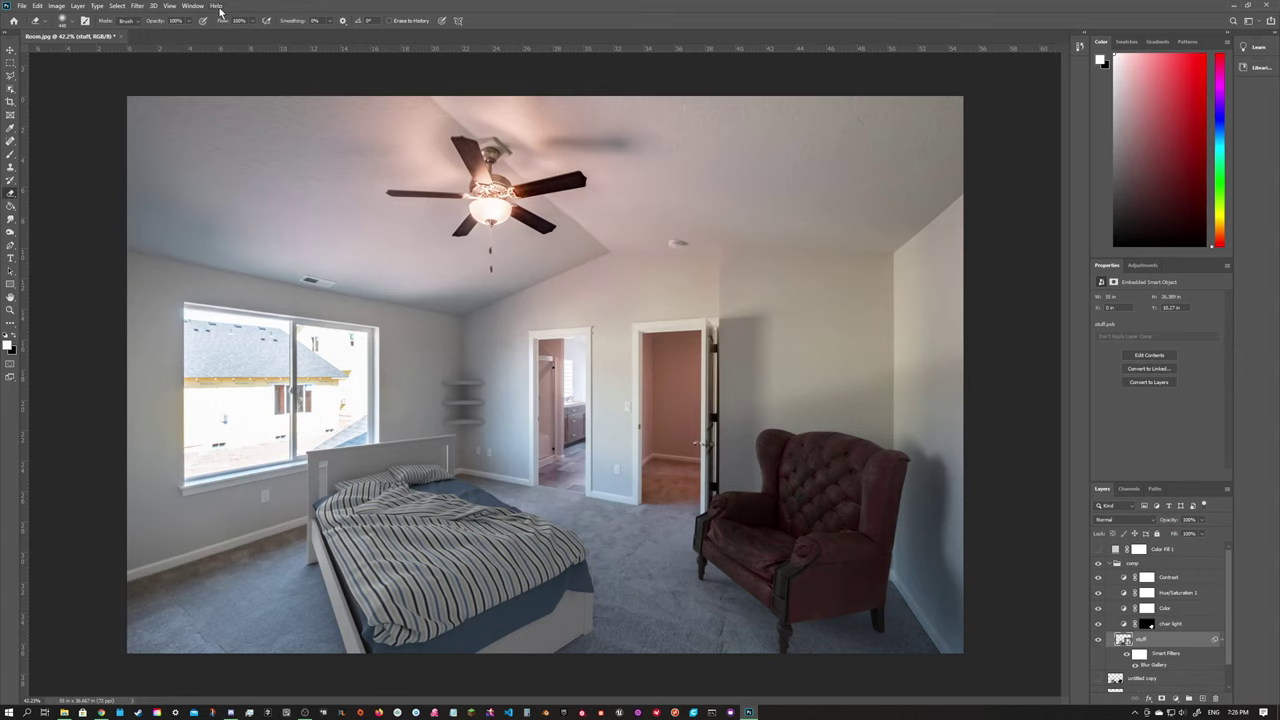
click(138, 6)
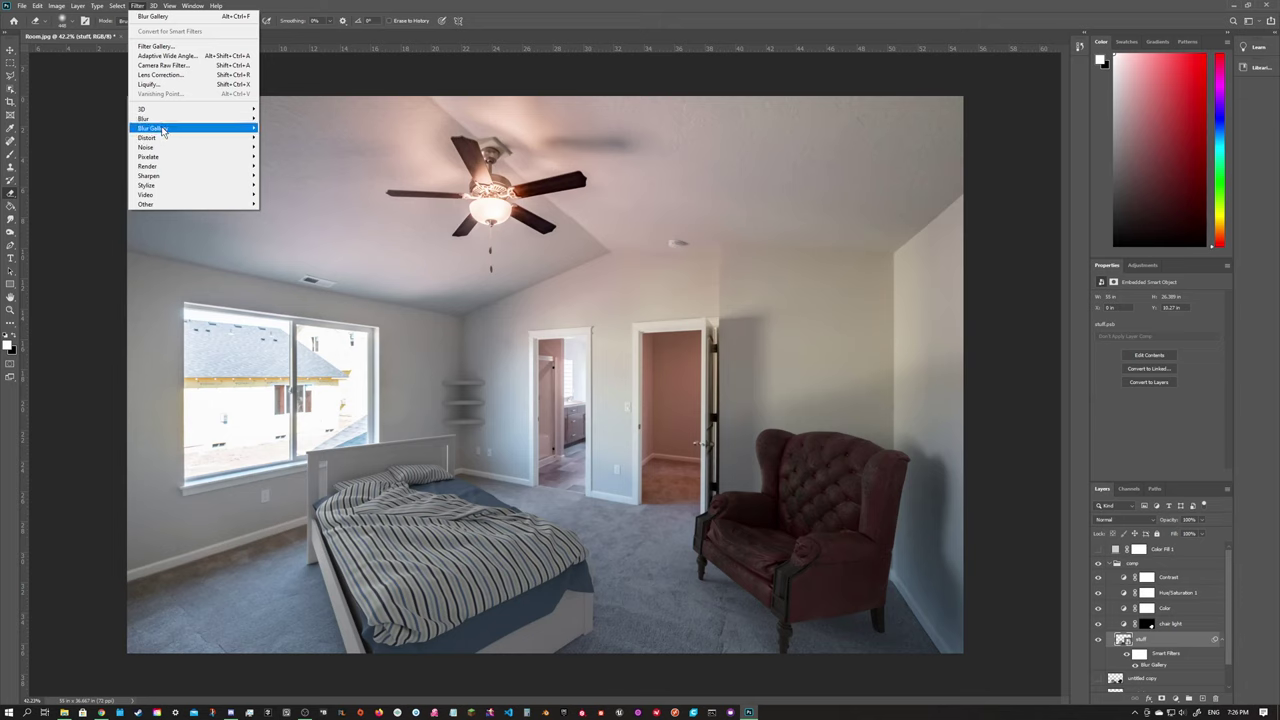
mouse_move(165, 128)
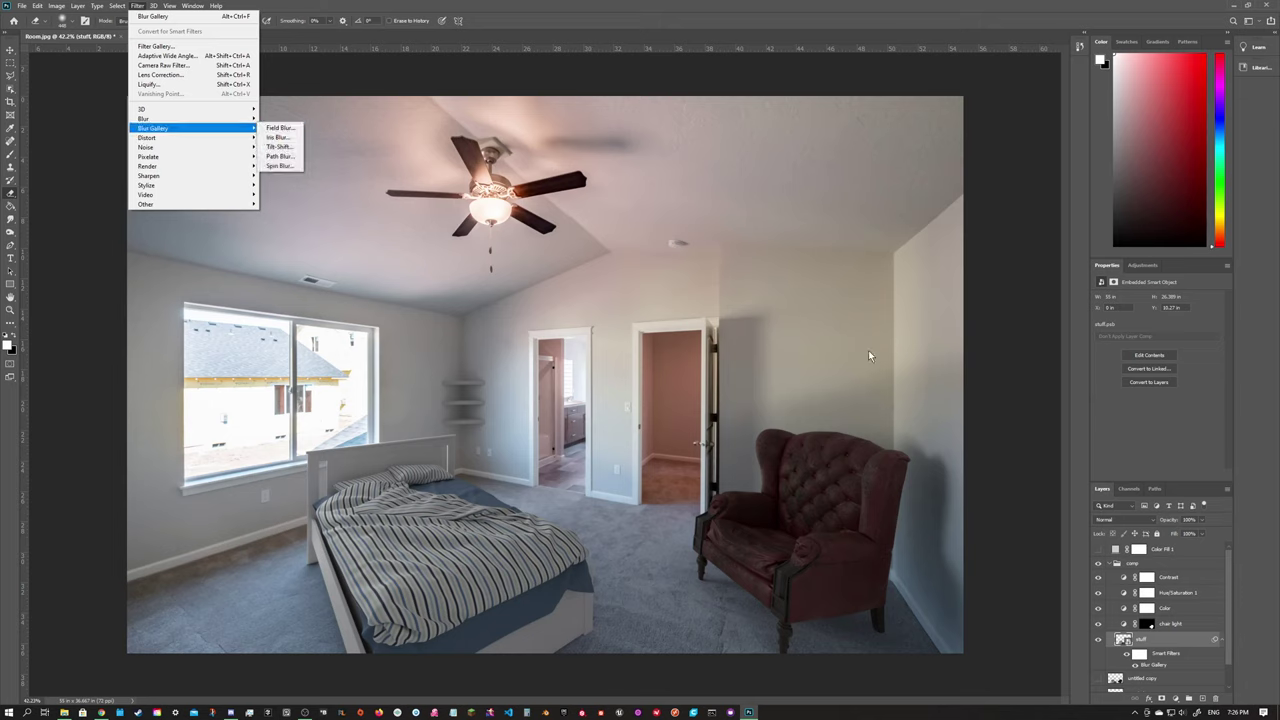
Compare the bed's headboard edges with the stuff layer's Blur Gallery smart filter disabled and enabled.
click(1160, 668)
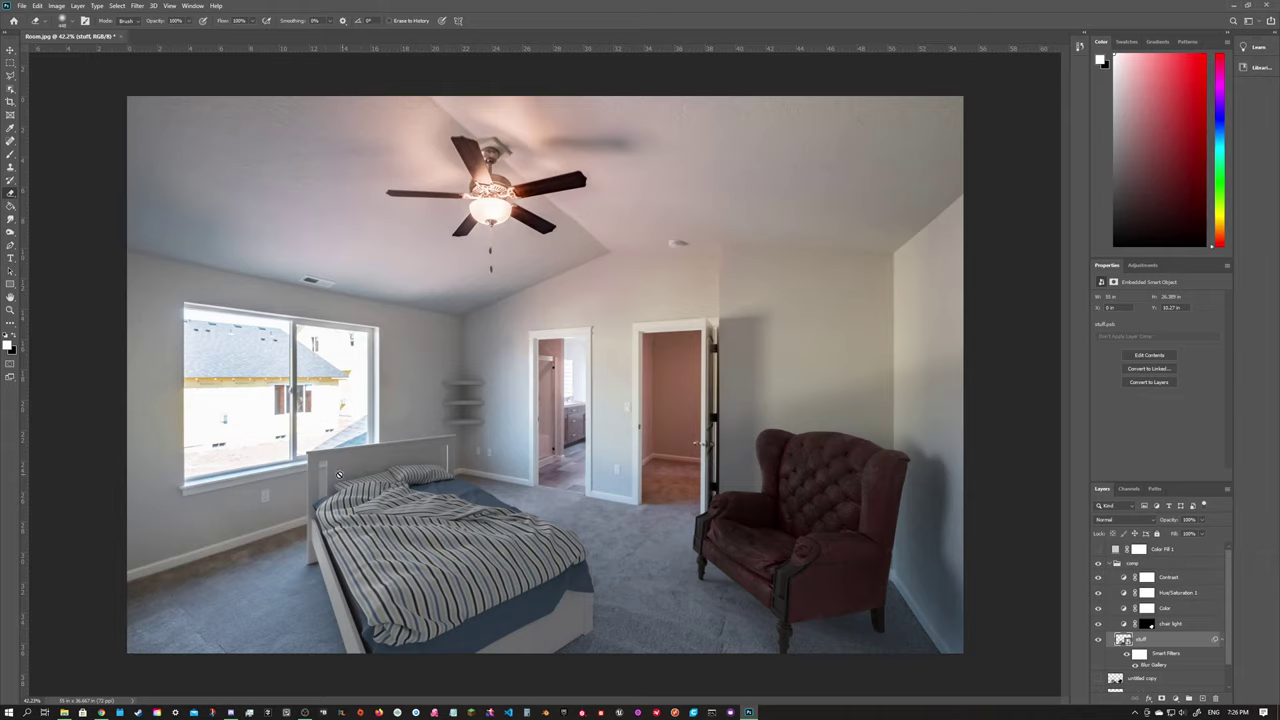
alt+scroll(340, 463, up, 3)
alt+scroll(300, 487, up, 5)
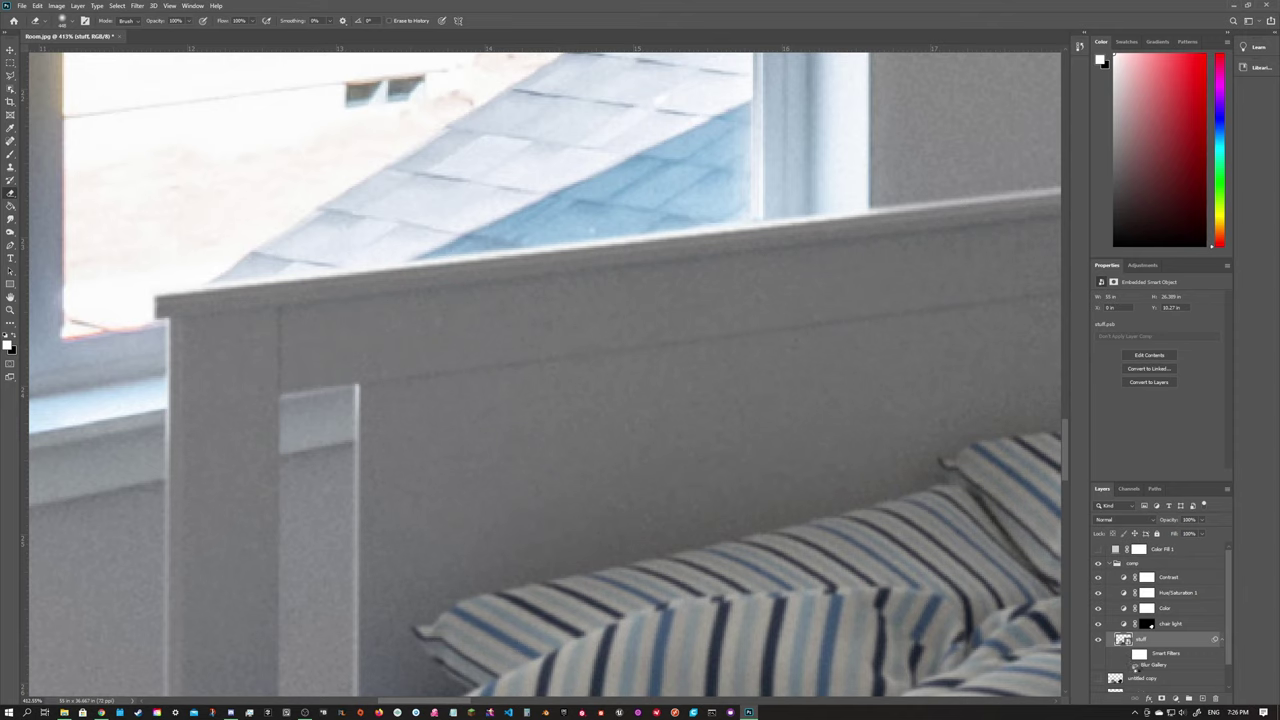
click(1134, 665)
alt+scroll(329, 440, down, 2)
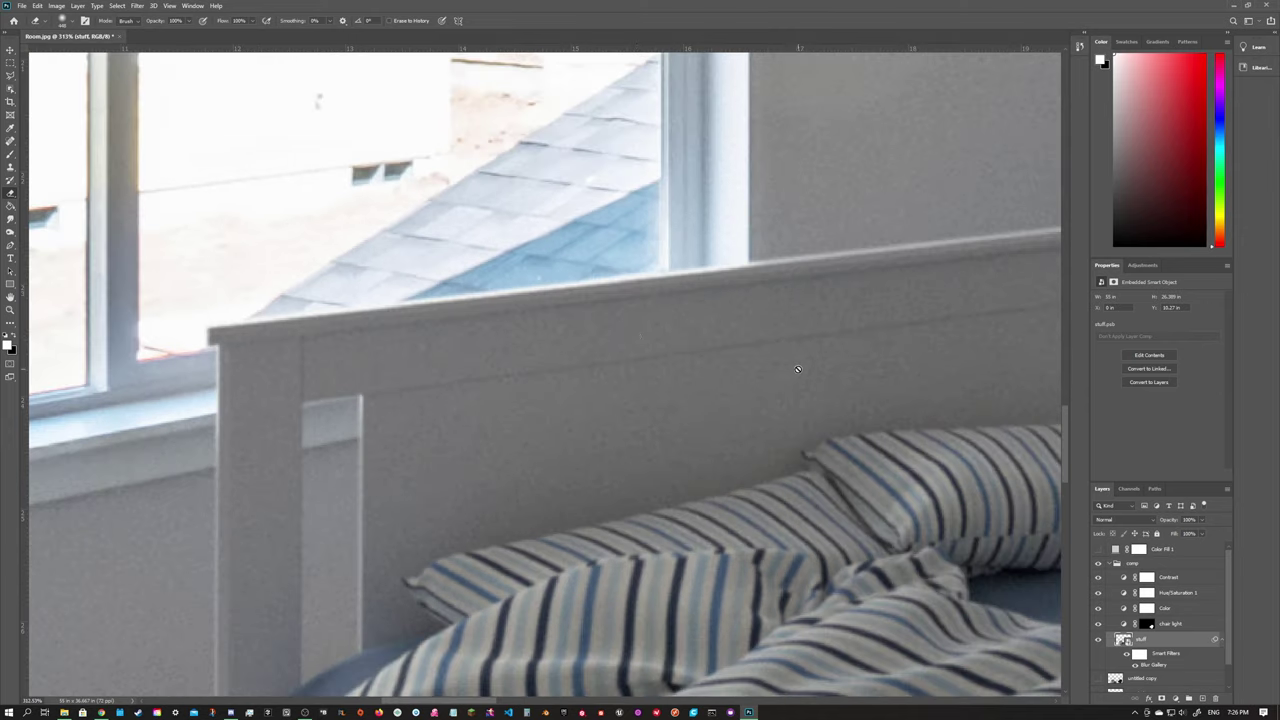
alt+scroll(800, 370, down, 5)
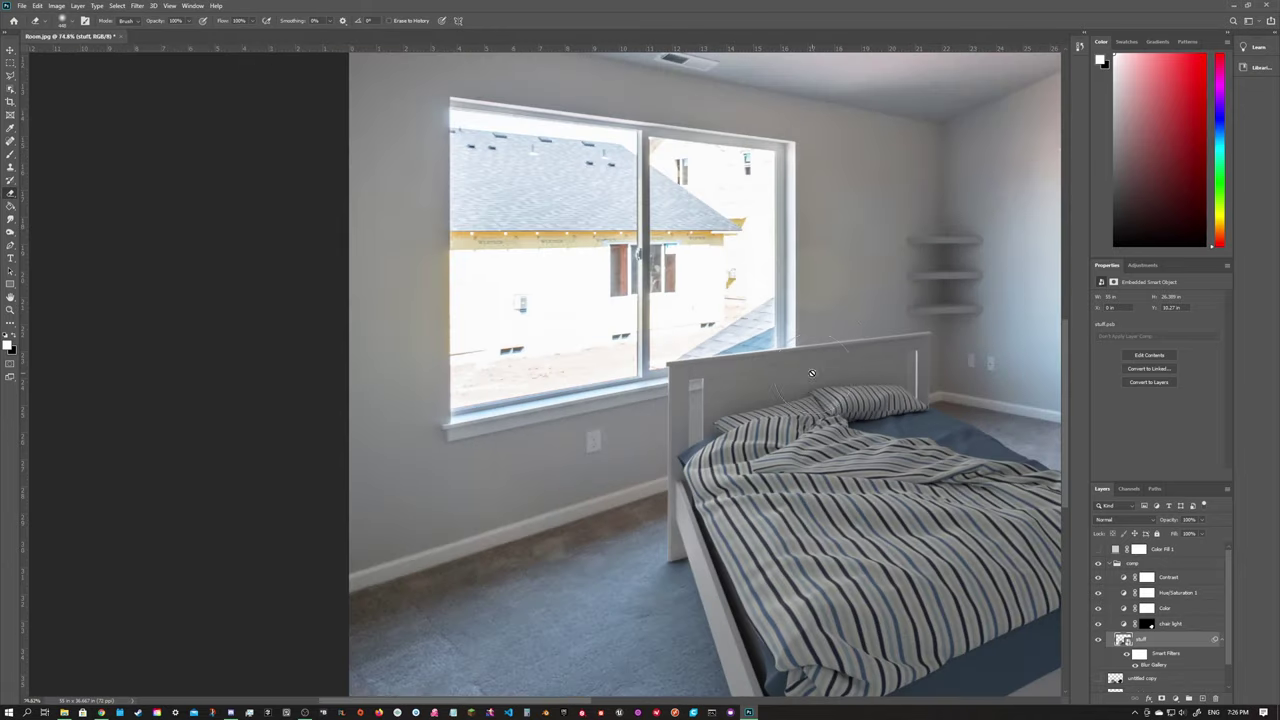
alt+scroll(811, 373, down, 2)
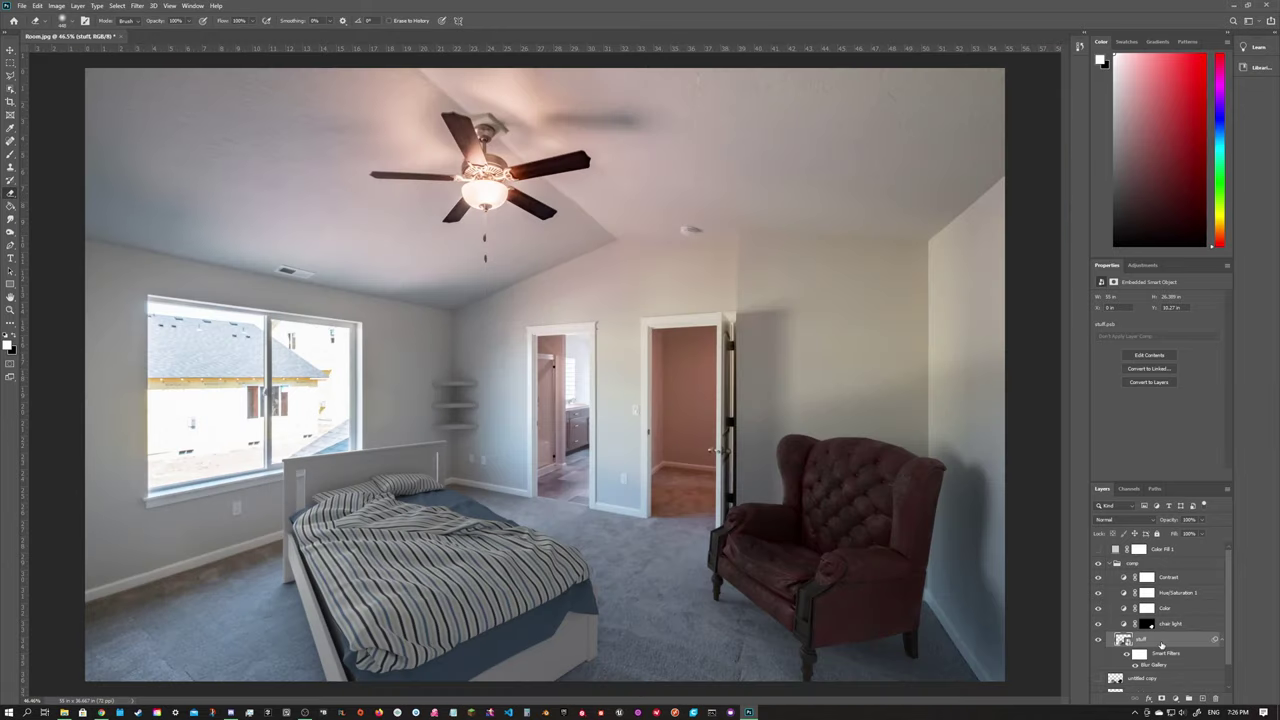
Select the chair light curves layer and compare the armchair with the adjustment hidden and shown.
click(1190, 628)
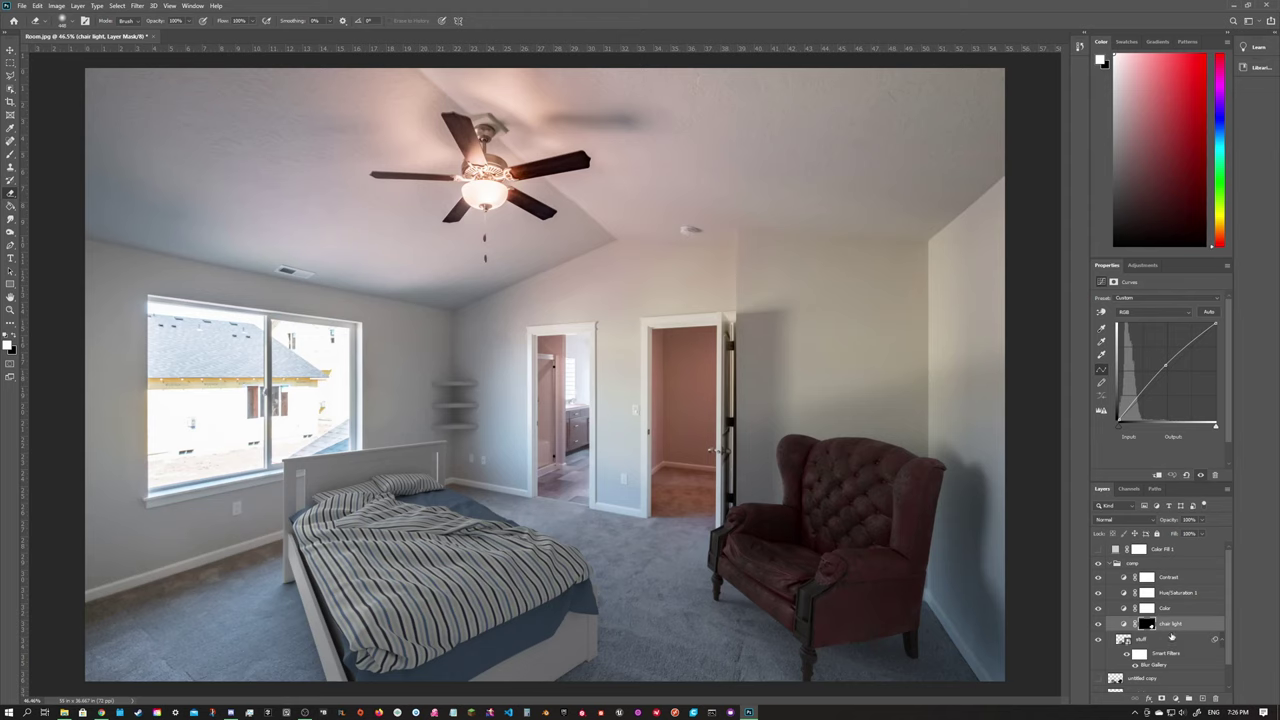
key(ctrl+i)
click(1097, 624)
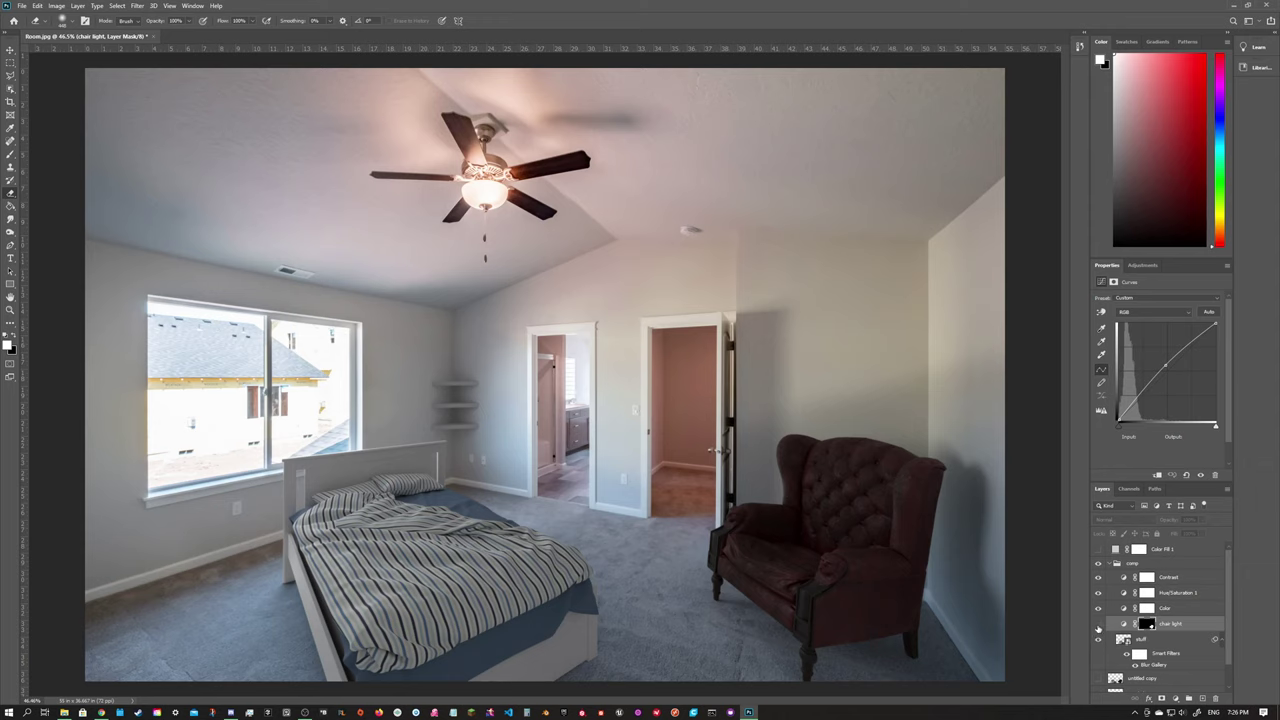
click(1098, 624)
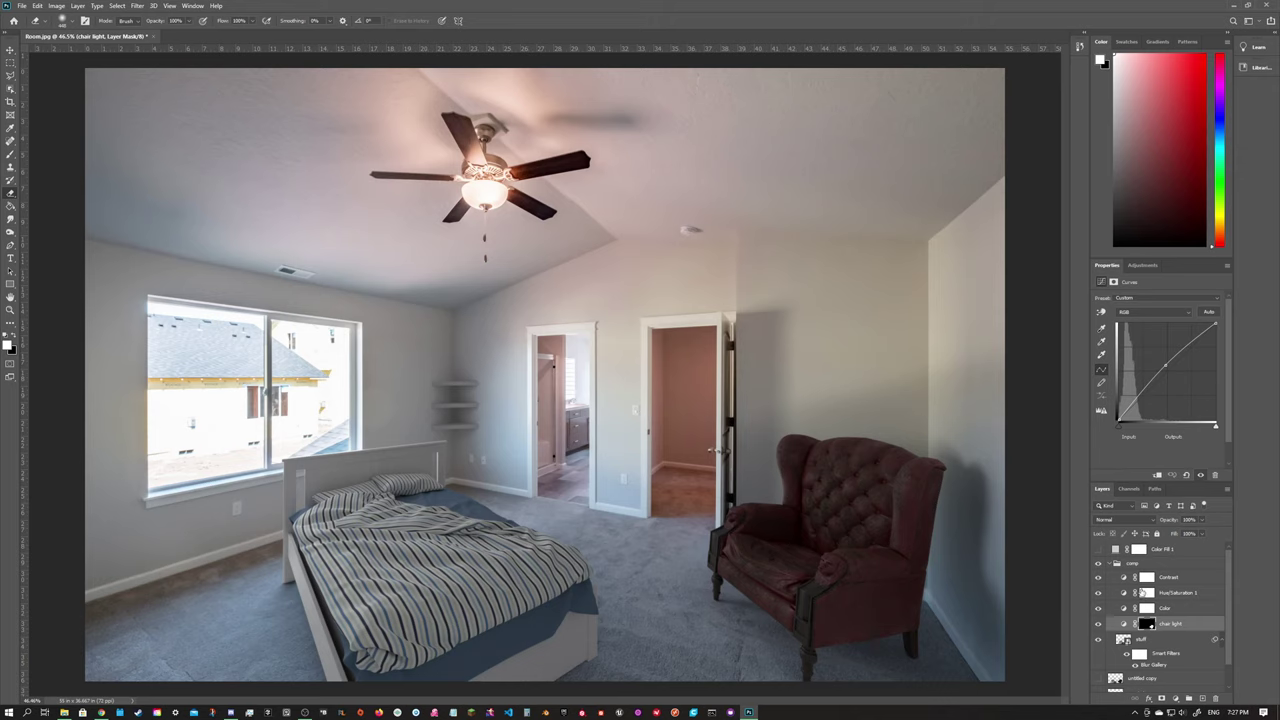
Collapse the comp group and set the untitled copy layer's opacity to about 50%.
click(1112, 564)
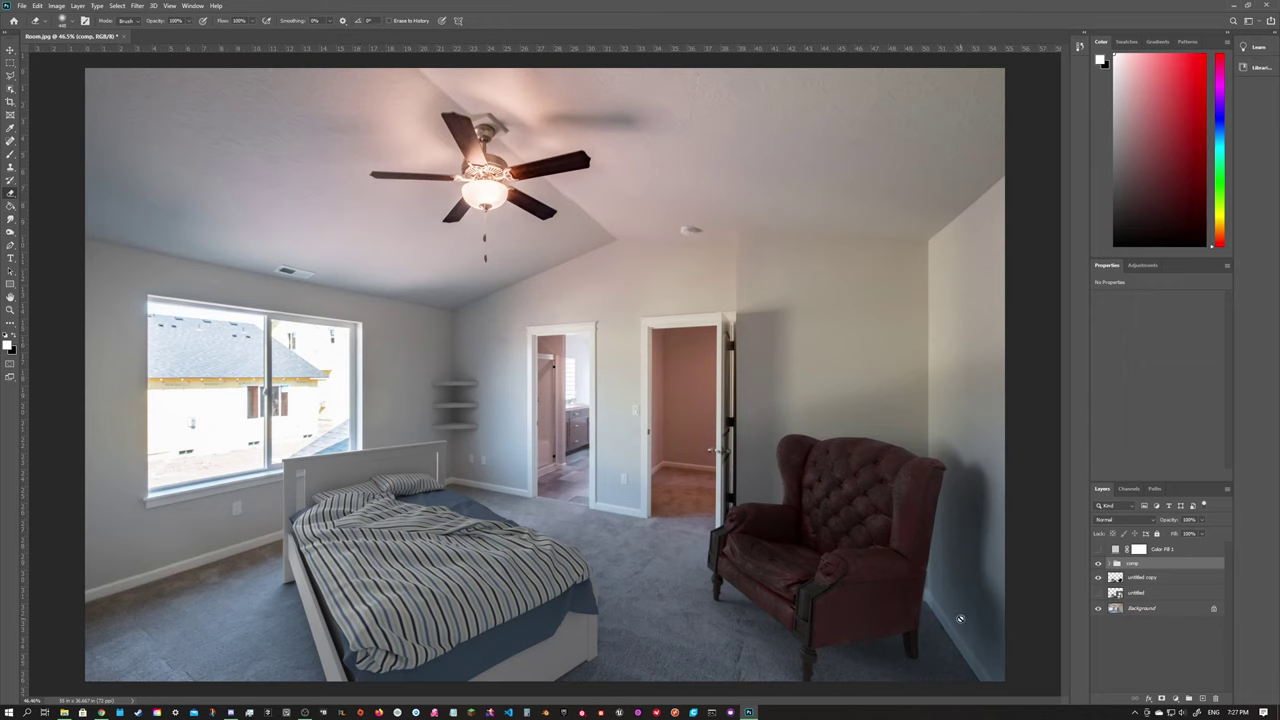
click(1140, 578)
mouse_move(1201, 521)
mouse_down()
mouse_move(1164, 532)
mouse_move(1210, 538)
mouse_up()
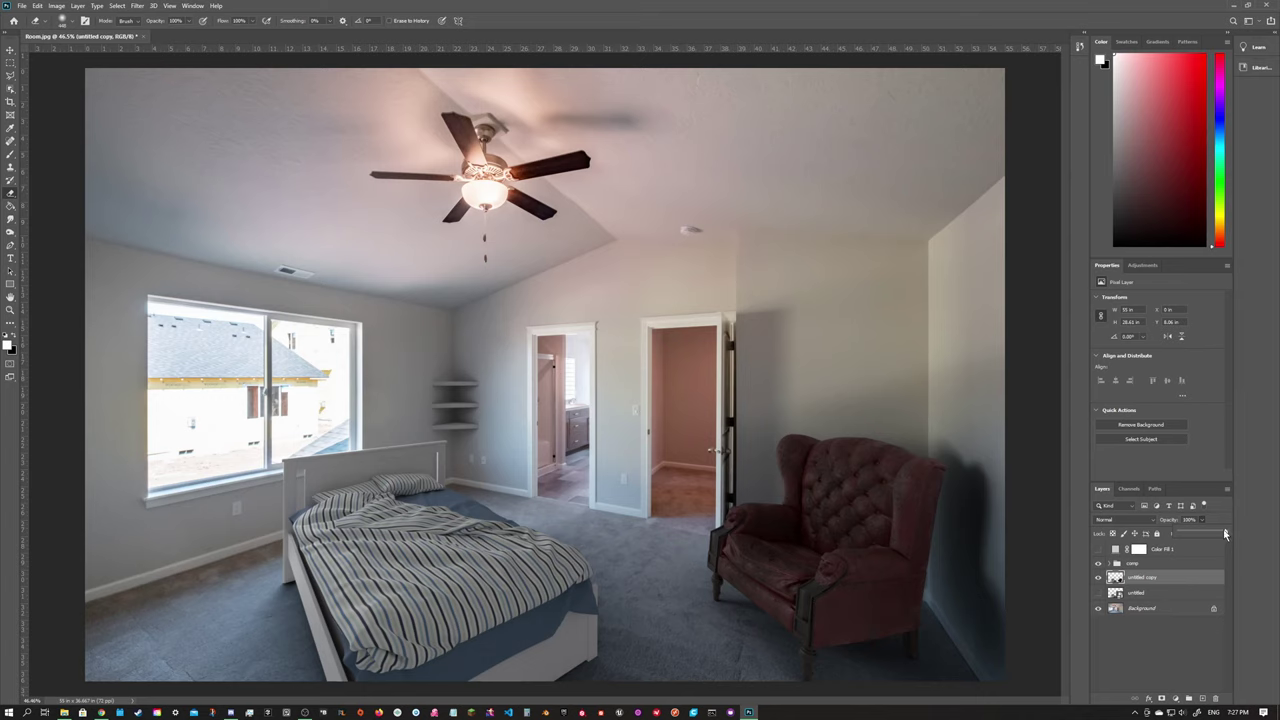
drag(1224, 534, 1205, 534)
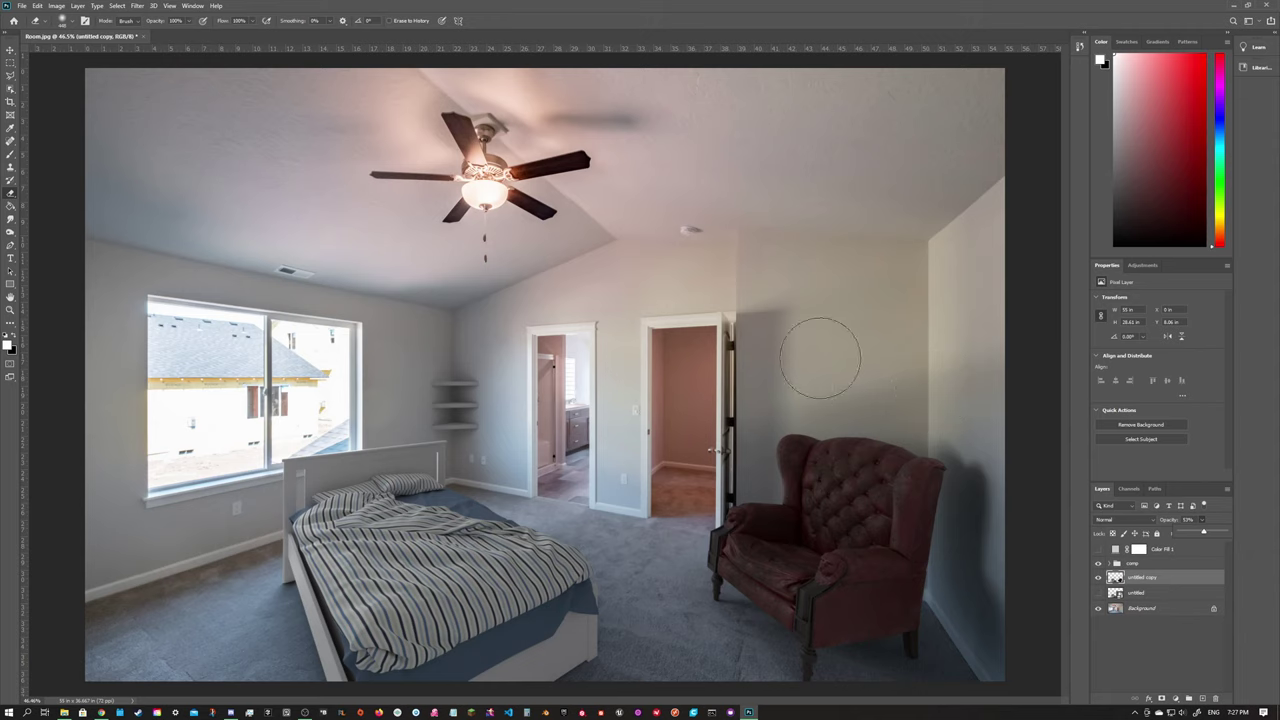
Toggle the untitled copy layer's visibility to compare the room with and without its extra shadows.
click(1099, 577)
click(1099, 577)
click(1099, 577)
click(1099, 577)
click(1099, 577)
alt+scroll(590, 445, down, 2)
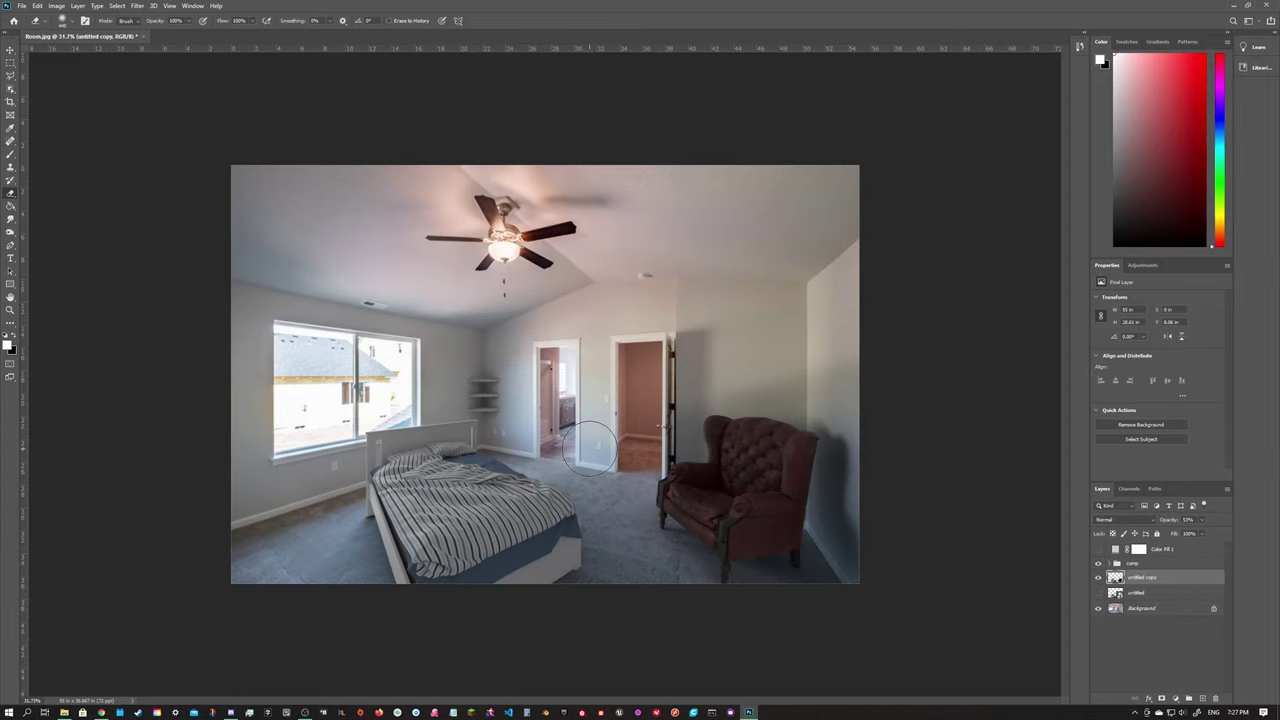